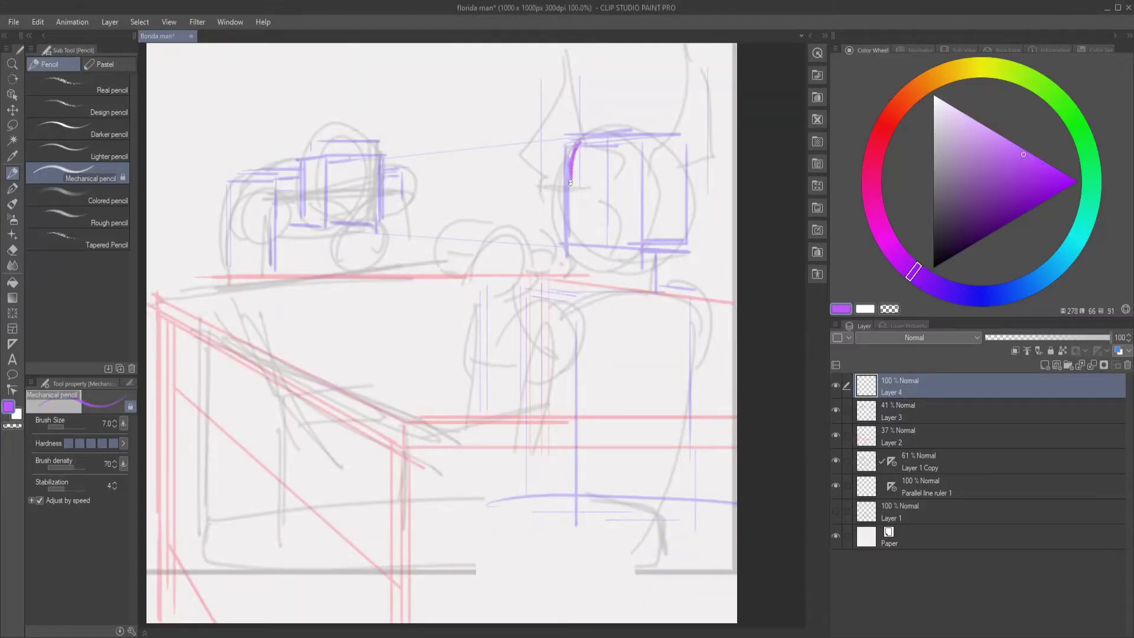
- Outline the man's head, jaw and neck in purple pencil on Layer 4
mouse_move(576, 145)
mouse_down()
mouse_move(685, 231)
mouse_move(656, 282)
mouse_up()
drag(590, 247, 606, 286)
drag(653, 230, 663, 285)
drag(590, 247, 599, 266)
drag(654, 253, 712, 316)
- Draw the man's torso and back contours down to the seat line
drag(602, 331, 578, 421)
drag(691, 379, 650, 569)
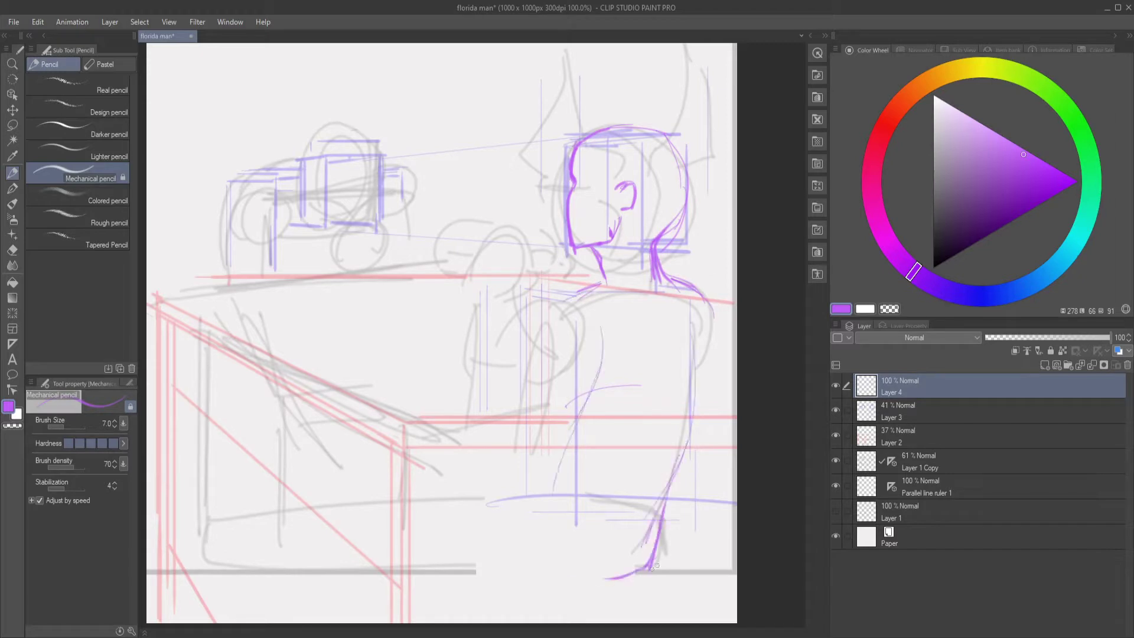
drag(540, 496, 525, 561)
drag(554, 576, 656, 568)
drag(540, 478, 670, 473)
drag(560, 317, 518, 495)
drag(507, 542, 561, 570)
drag(509, 460, 525, 459)
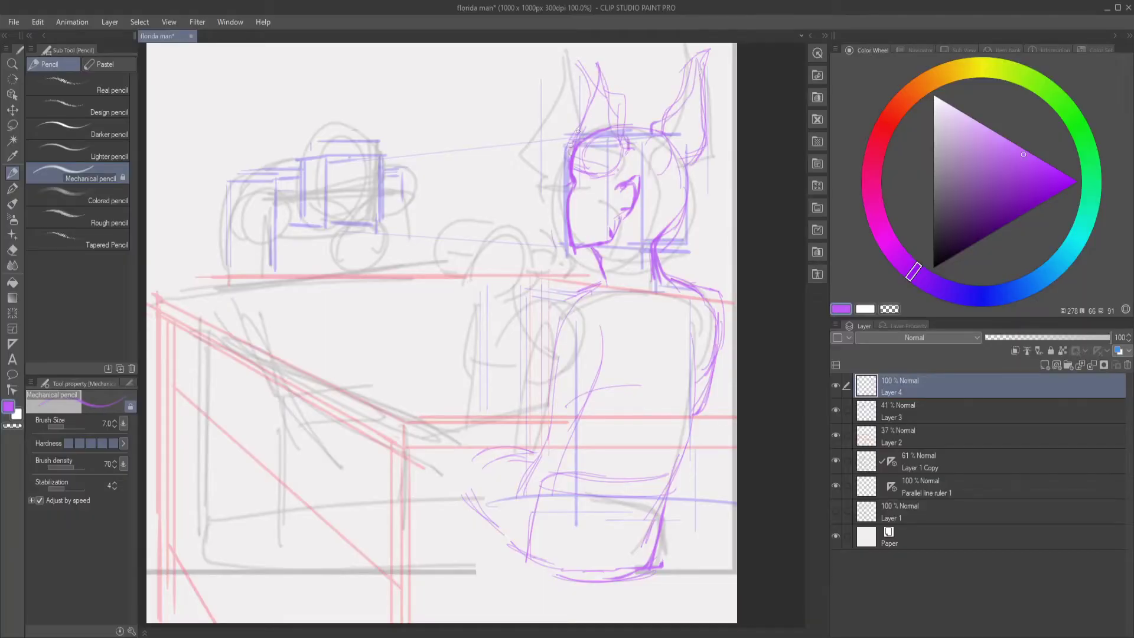
- Sketch the man's shoulder and arm, with a raised forearm ending in a fist
drag(582, 292, 525, 321)
drag(587, 373, 507, 401)
drag(576, 298, 491, 355)
mouse_move(472, 289)
mouse_down()
mouse_move(470, 395)
mouse_move(536, 255)
mouse_move(534, 277)
mouse_up()
mouse_move(532, 237)
mouse_down()
mouse_move(437, 263)
mouse_move(548, 283)
mouse_up()
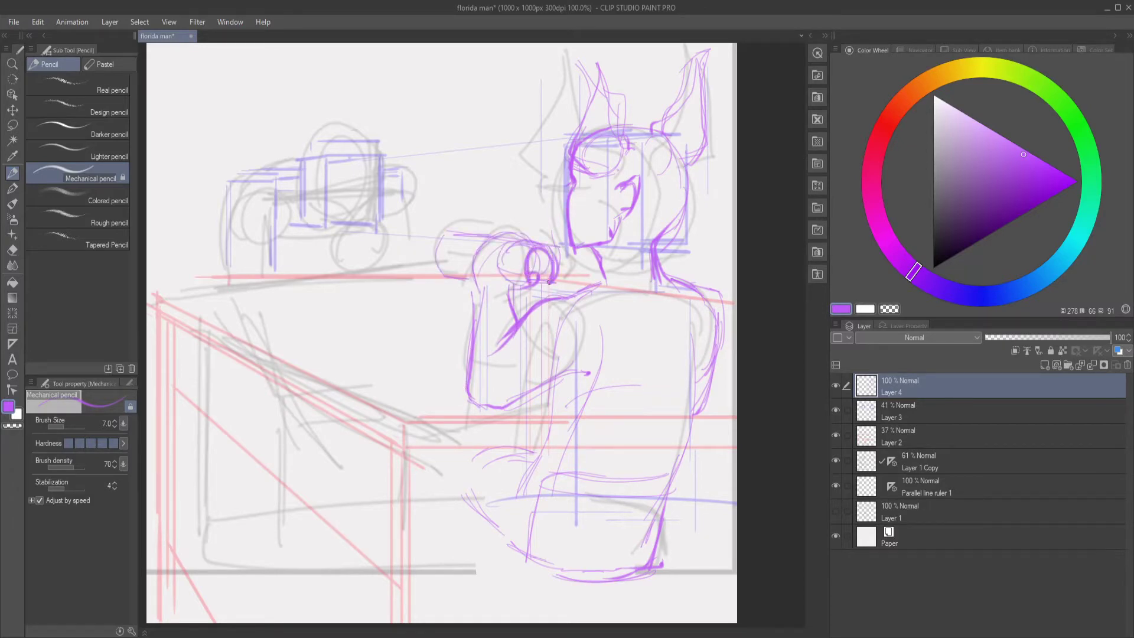
- Strengthen the man's lower body and right side contours, zooming out to view the panel
drag(555, 381, 523, 490)
drag(470, 514, 626, 578)
key(ctrl+minus)
mouse_move(697, 334)
mouse_down()
mouse_move(649, 502)
mouse_move(632, 520)
mouse_up()
- Lasso and rescale the man's lower body, then hide the blue guideline Layer 3
key(m)
key(ctrl+t)
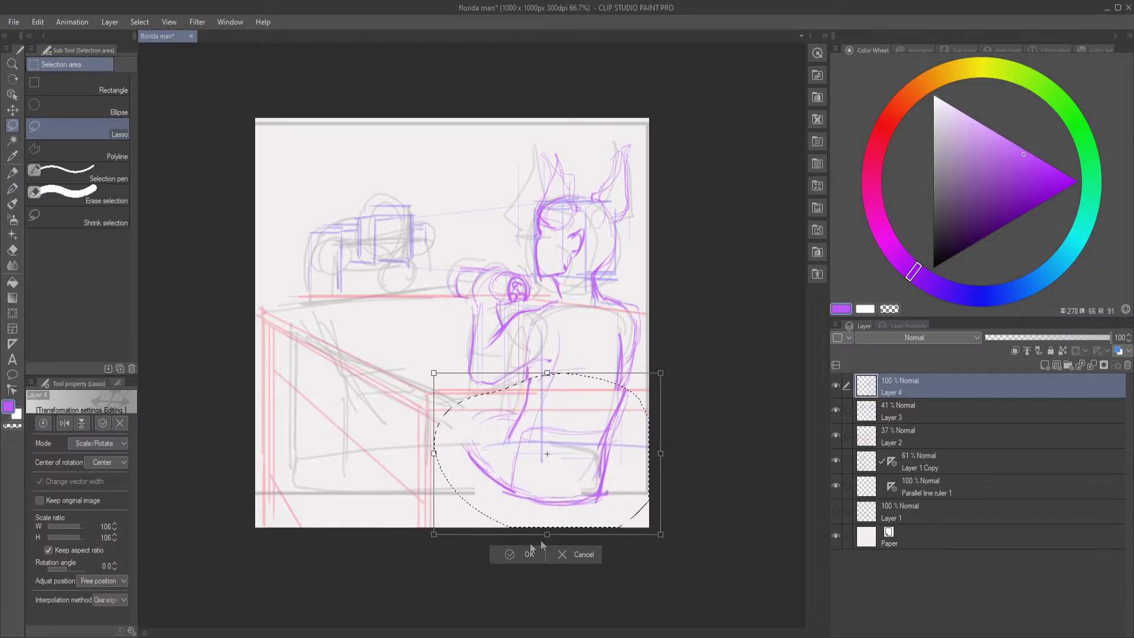
key(Return)
key(ctrl+d)
click(835, 410)
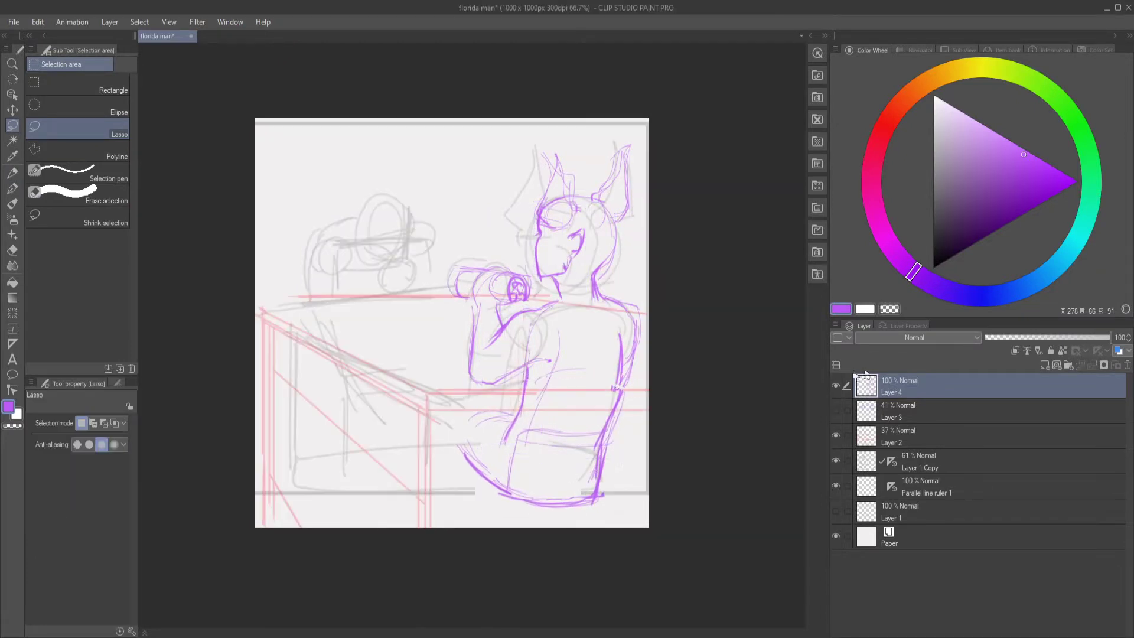
key(ctrl+plus)
- Move the arm and bottle up slightly and reinforce the forearm lines
key(p)
key(m)
mouse_move(488, 331)
mouse_down()
mouse_move(504, 284)
mouse_move(466, 354)
mouse_up()
key(k)
key(ctrl+d)
key(p)
drag(507, 284, 509, 328)
drag(507, 337, 478, 372)
- Free-transform the arm and bottle, rotating them about 10 degrees toward the mouth
key(m)
drag(604, 165, 603, 204)
key(k)
key(ctrl+t)
drag(526, 286, 535, 225)
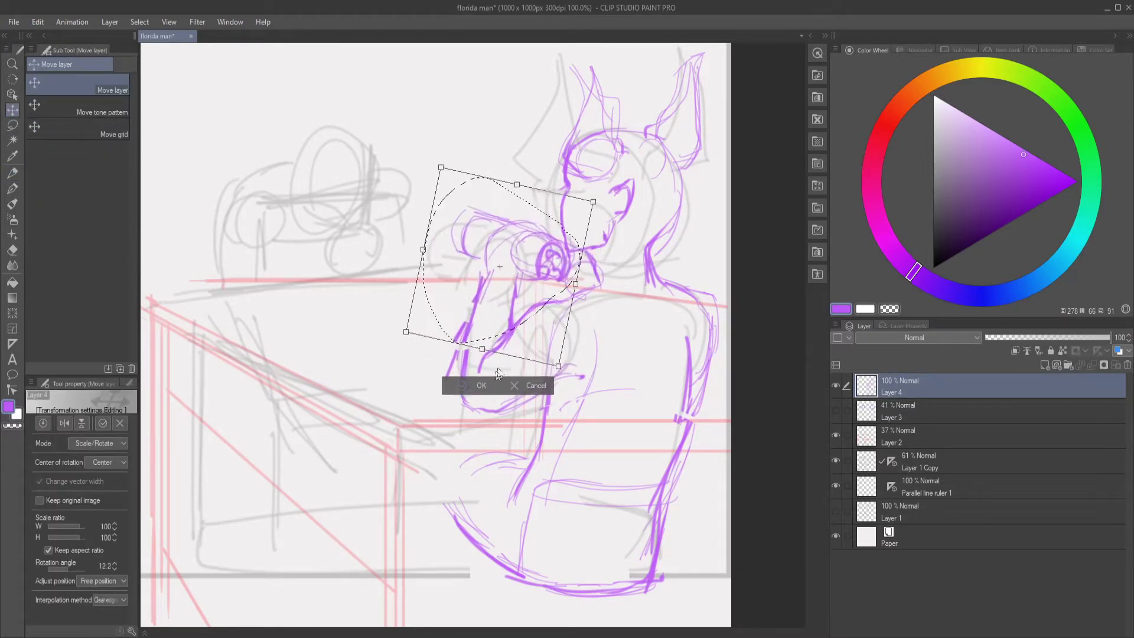
key(Return)
key(p)
key(p)
key(p)
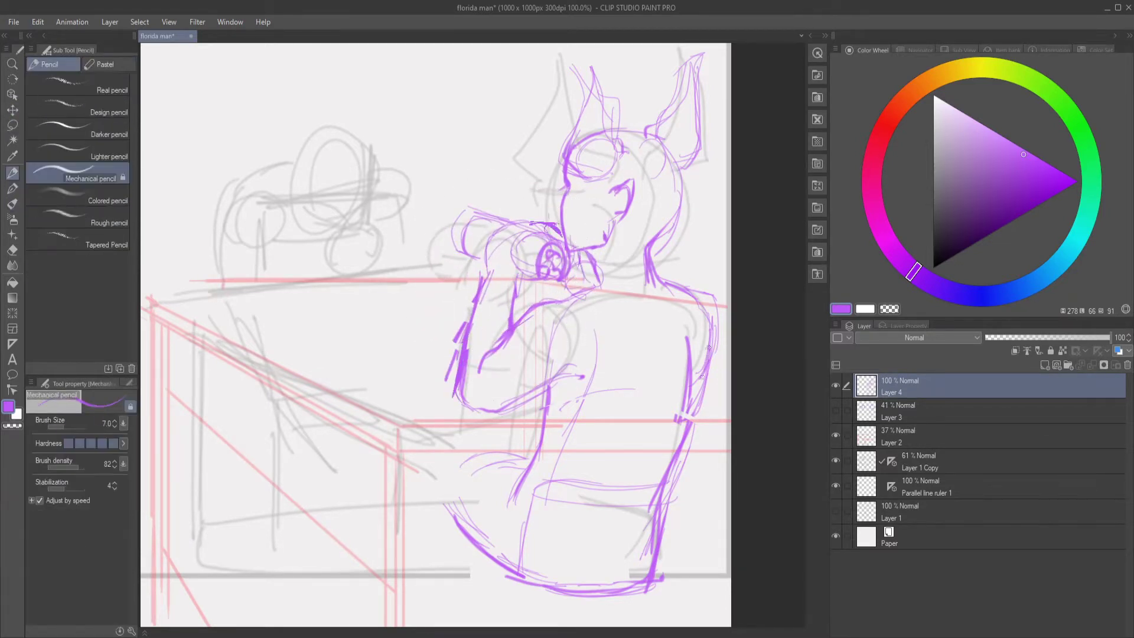
- Show Layer 3 again and rough in the girl's head over the left box sketch
click(836, 411)
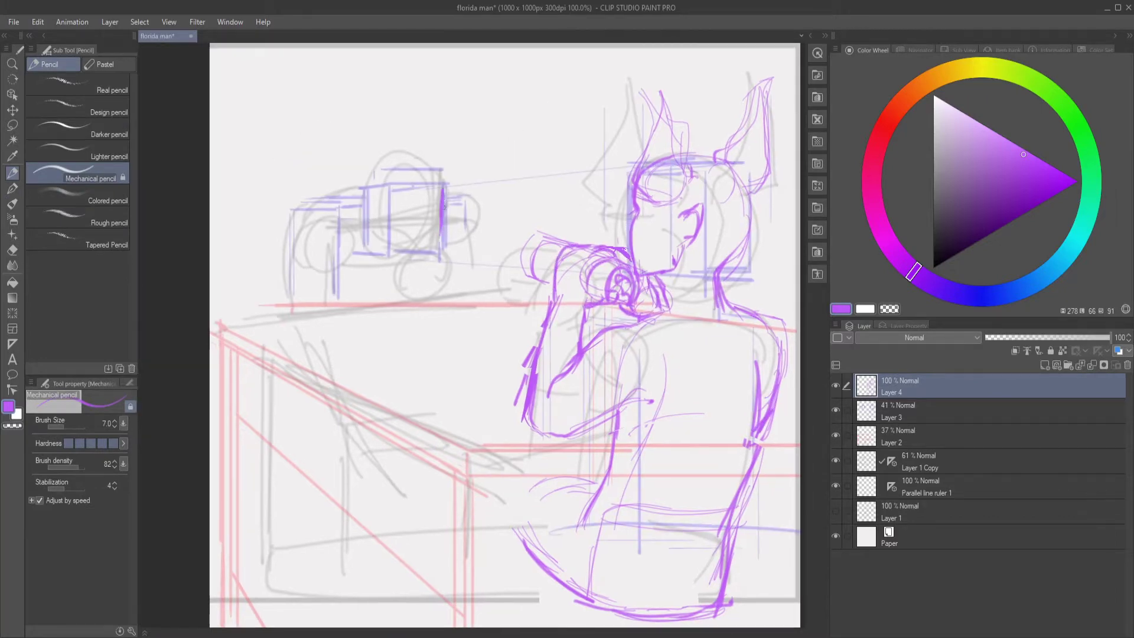
drag(390, 188, 445, 171)
drag(411, 248, 430, 256)
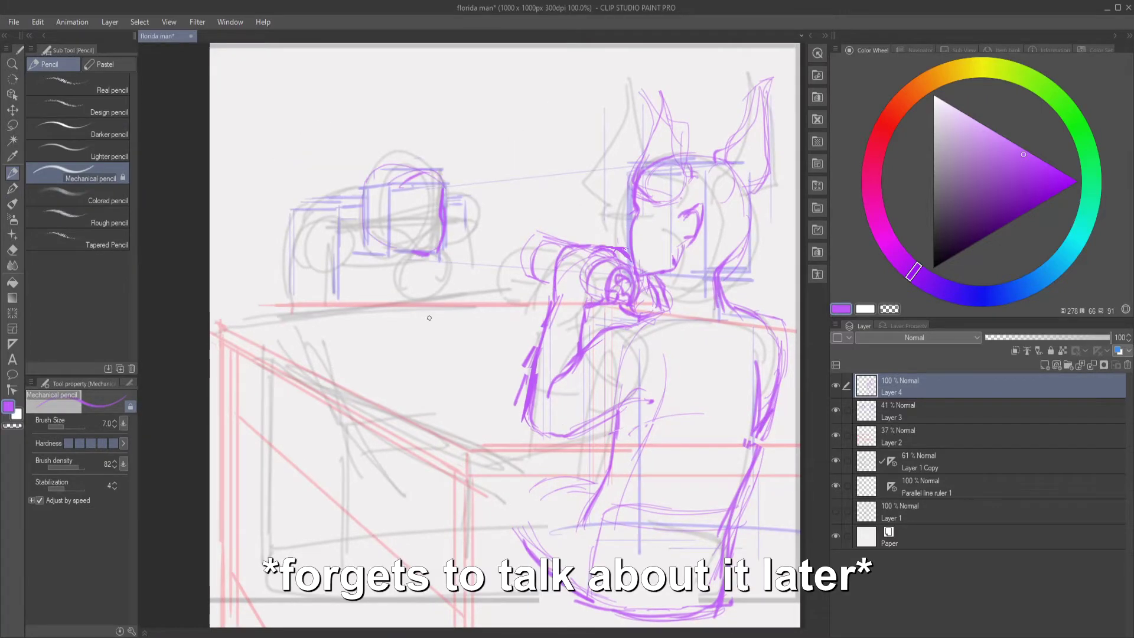
drag(372, 177, 442, 224)
drag(362, 225, 439, 261)
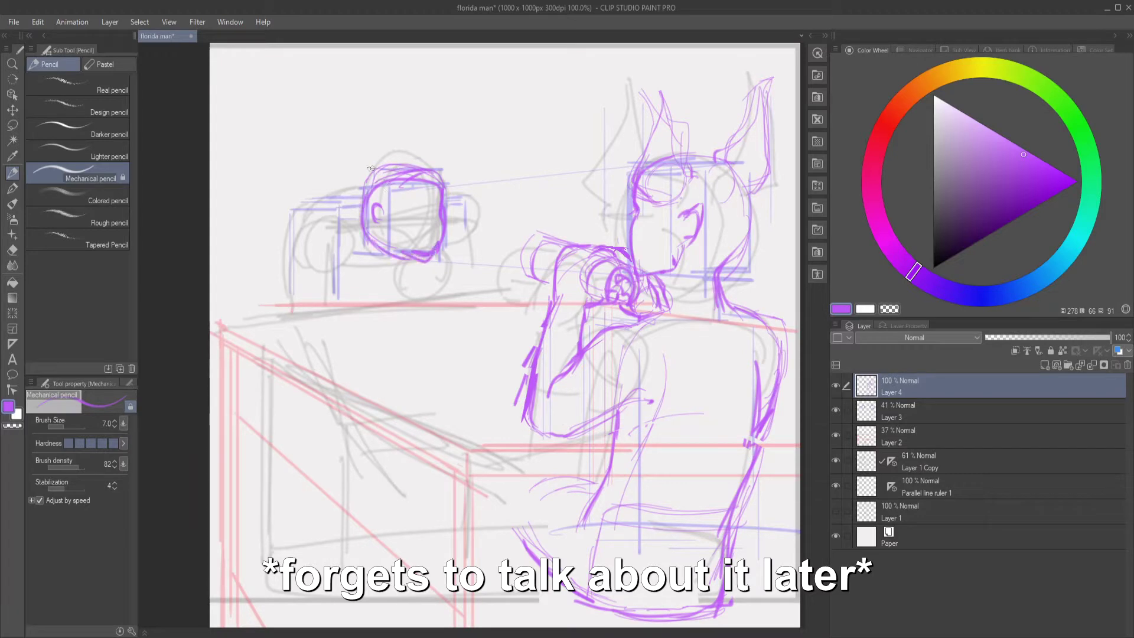
- Add the girl's large hair curve and her folded arm curves
drag(361, 177, 304, 300)
drag(357, 260, 423, 269)
drag(437, 201, 425, 268)
mouse_move(354, 224)
mouse_down()
mouse_move(316, 263)
mouse_move(430, 278)
mouse_up()
mouse_move(420, 257)
mouse_down()
mouse_move(462, 283)
mouse_move(408, 319)
mouse_up()
drag(460, 244, 464, 297)
drag(334, 268, 339, 300)
- Shape the right side of the girl's hair and add lines below her arms
drag(448, 204, 470, 263)
drag(414, 304, 423, 341)
drag(437, 285, 425, 345)
drag(423, 284, 484, 284)
mouse_move(480, 273)
mouse_down()
mouse_move(442, 257)
mouse_move(492, 252)
mouse_up()
- Draw the box beside the girl's head and define the top and sides of her hair
mouse_move(465, 197)
mouse_down()
mouse_move(534, 191)
mouse_move(507, 295)
mouse_up()
drag(451, 301, 513, 294)
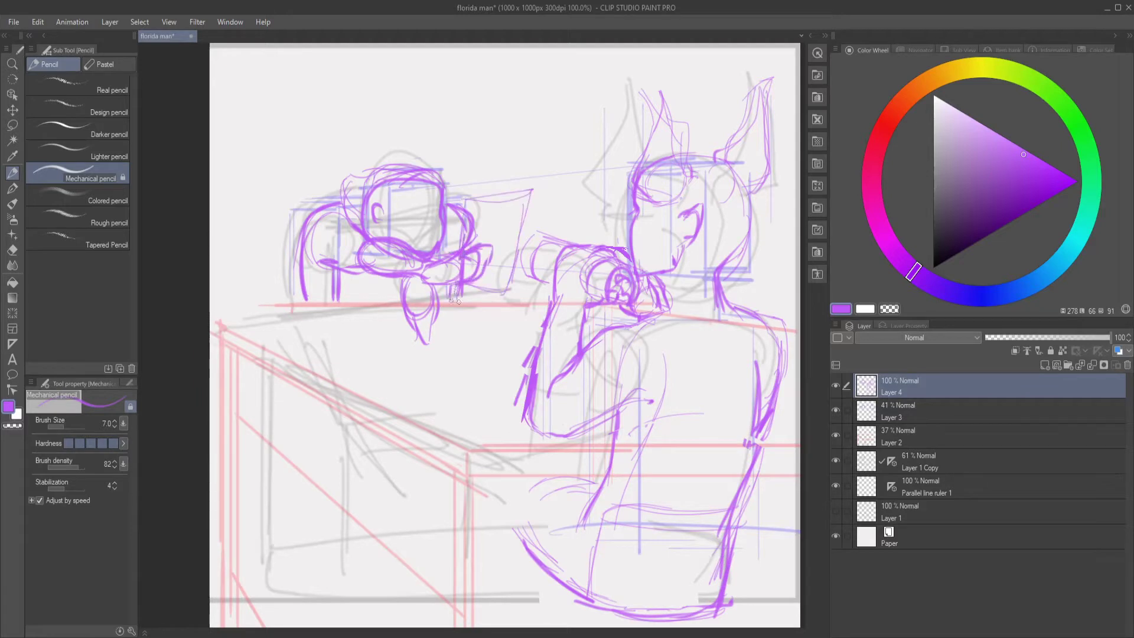
drag(466, 201, 461, 298)
drag(397, 208, 440, 184)
mouse_move(452, 201)
mouse_down()
mouse_move(375, 195)
mouse_move(307, 299)
mouse_up()
- Save the drawing, tilt the selected sketch slightly, and flip the canvas view to check it
key(ctrl+minus)
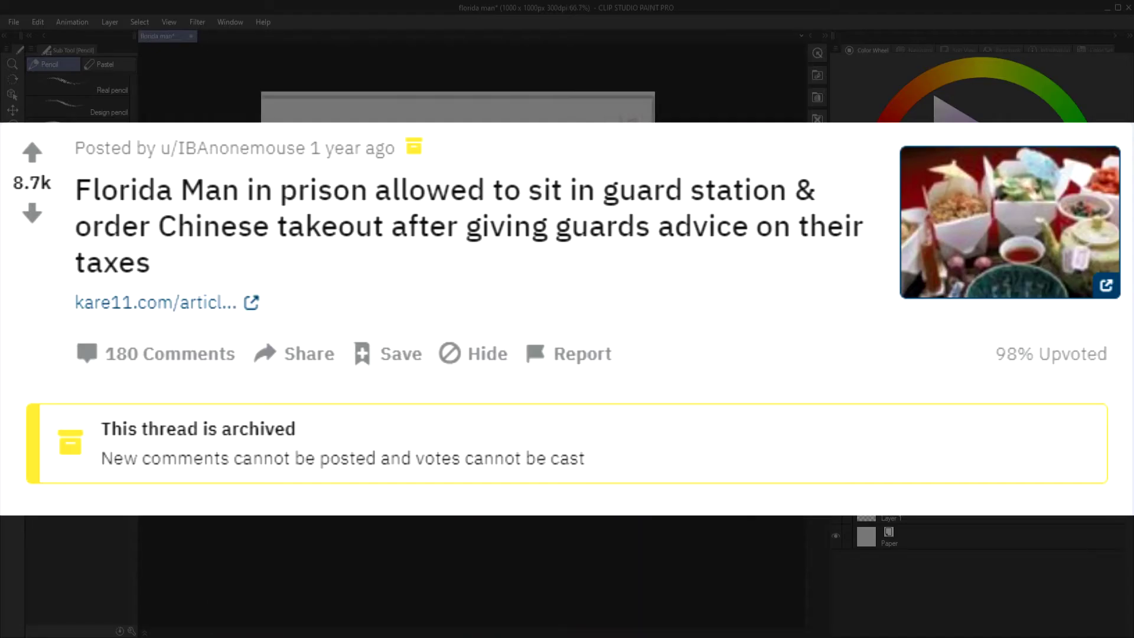
key(ctrl+s)
key(ctrl+t)
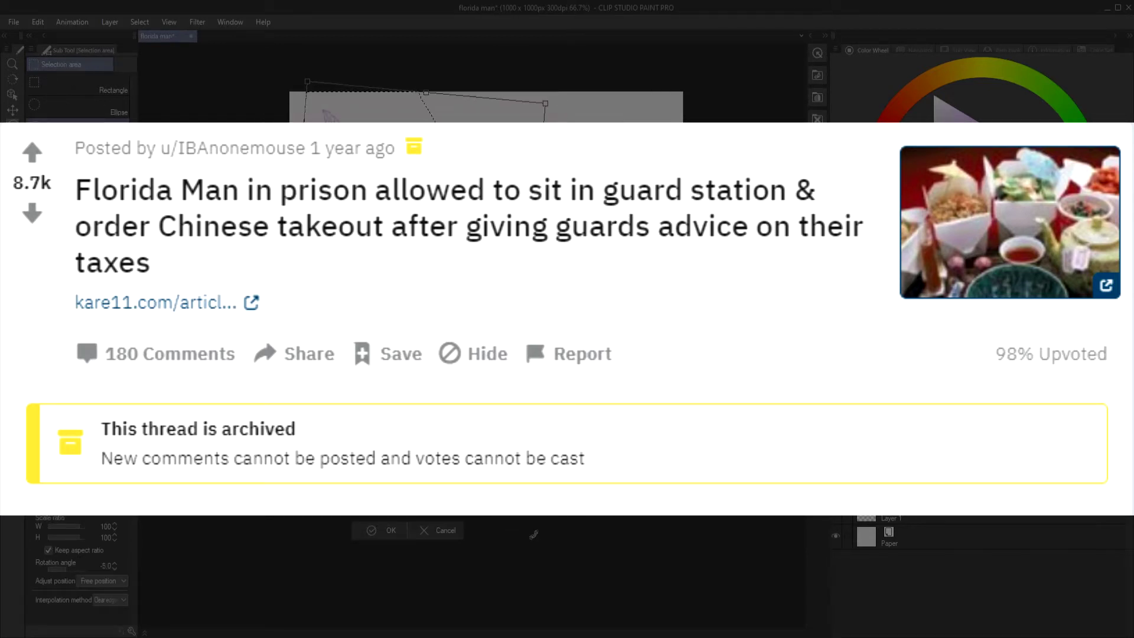
click(381, 526)
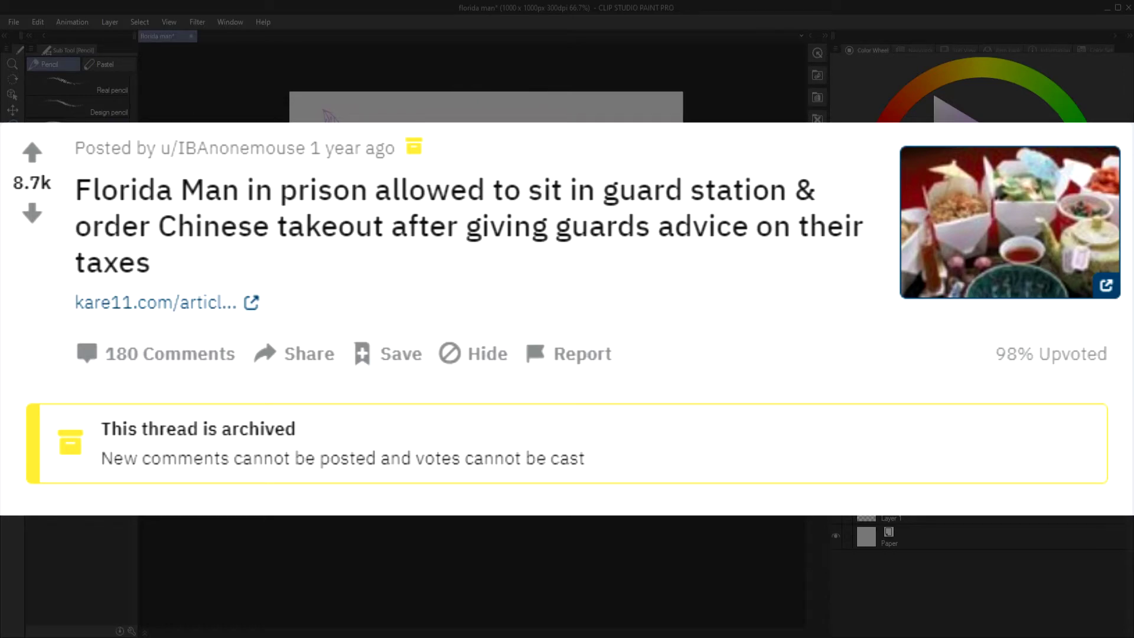
key(h)
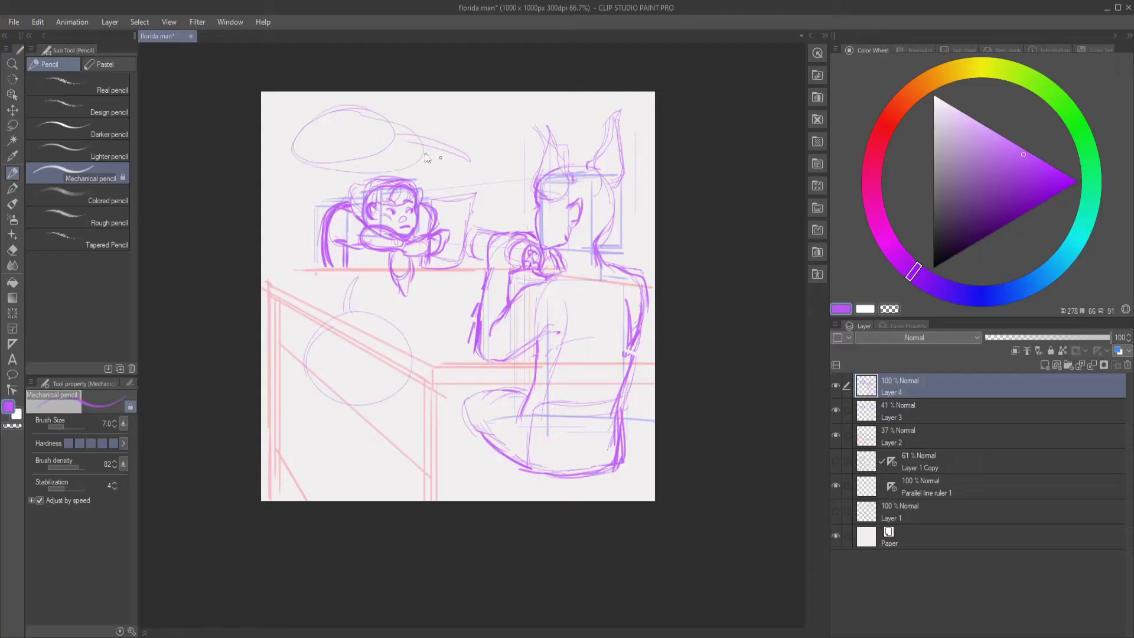
- Add a tail to the lower balloon, raise Layer 2's opacity to 99%, and save
drag(422, 354, 338, 314)
click(860, 437)
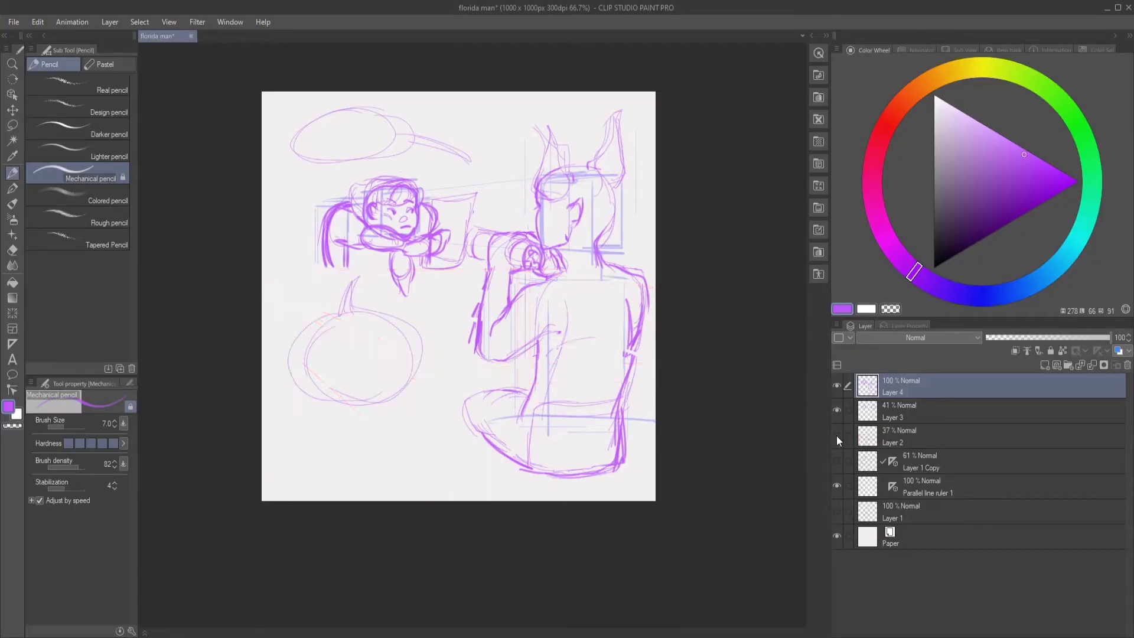
drag(1032, 337, 1108, 338)
key(ctrl+alt+0)
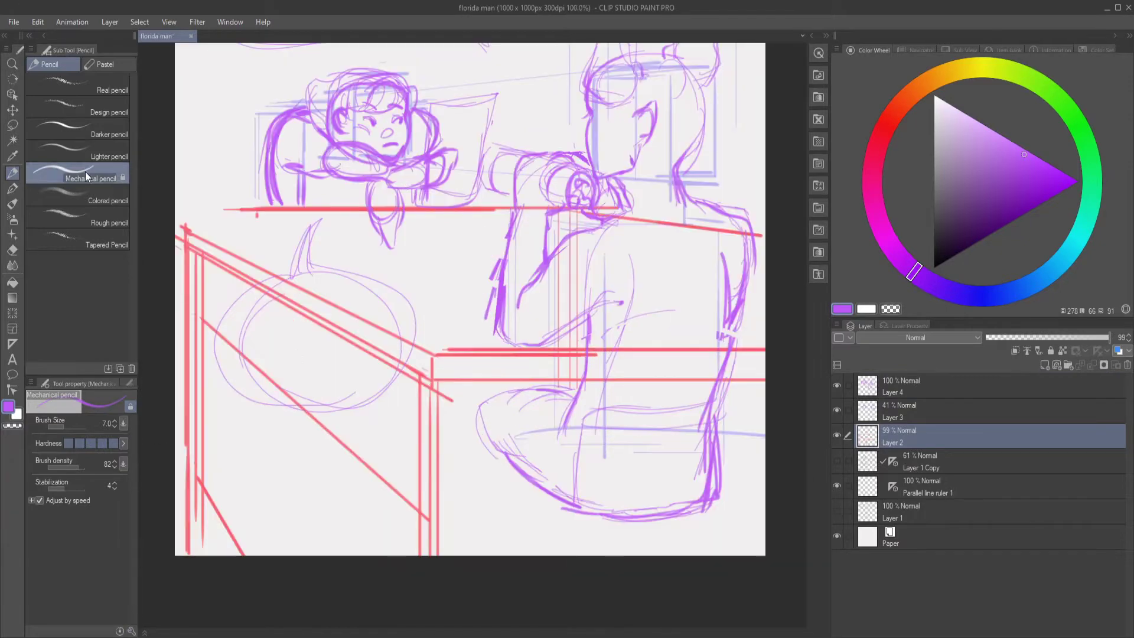
key(ctrl+s)
- With Layer 1 Copy shown, draw red perspective lines, including one along the panel's top edge
click(880, 136)
key(ctrl+minus)
click(837, 461)
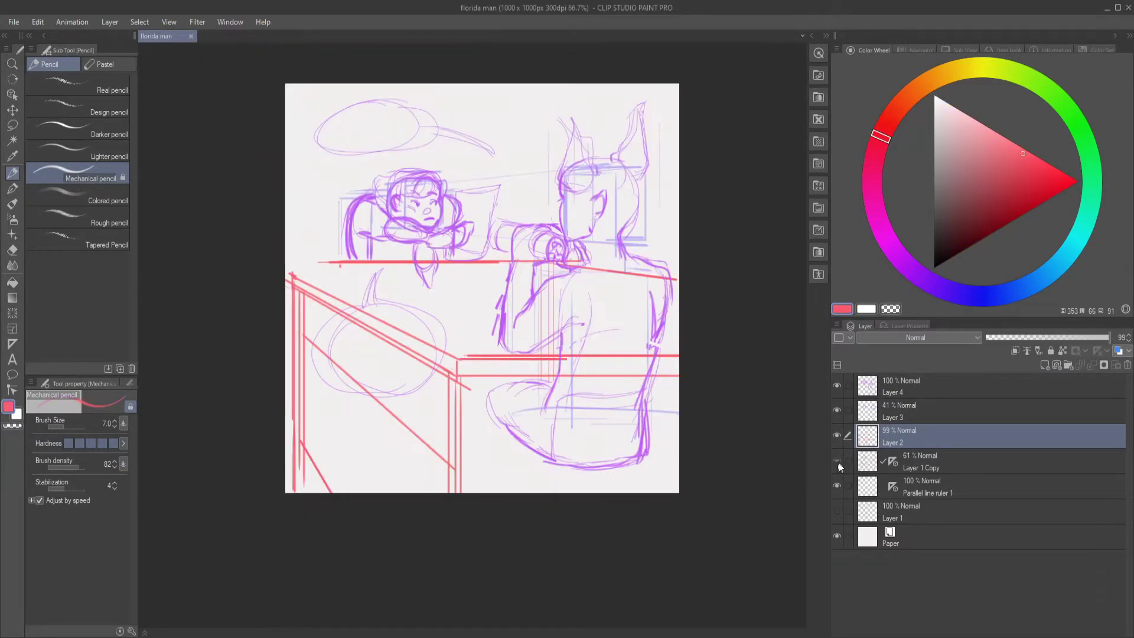
click(848, 461)
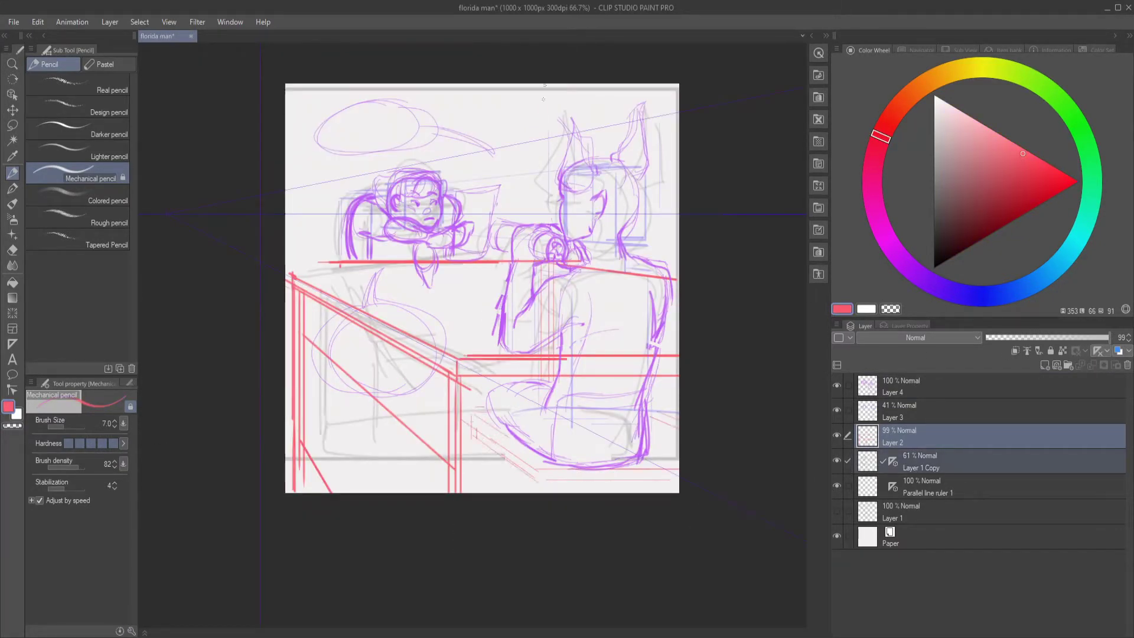
drag(543, 86, 544, 220)
key(ctrl+z)
drag(484, 89, 483, 177)
mouse_move(301, 87)
mouse_down()
mouse_move(484, 87)
mouse_move(286, 87)
mouse_up()
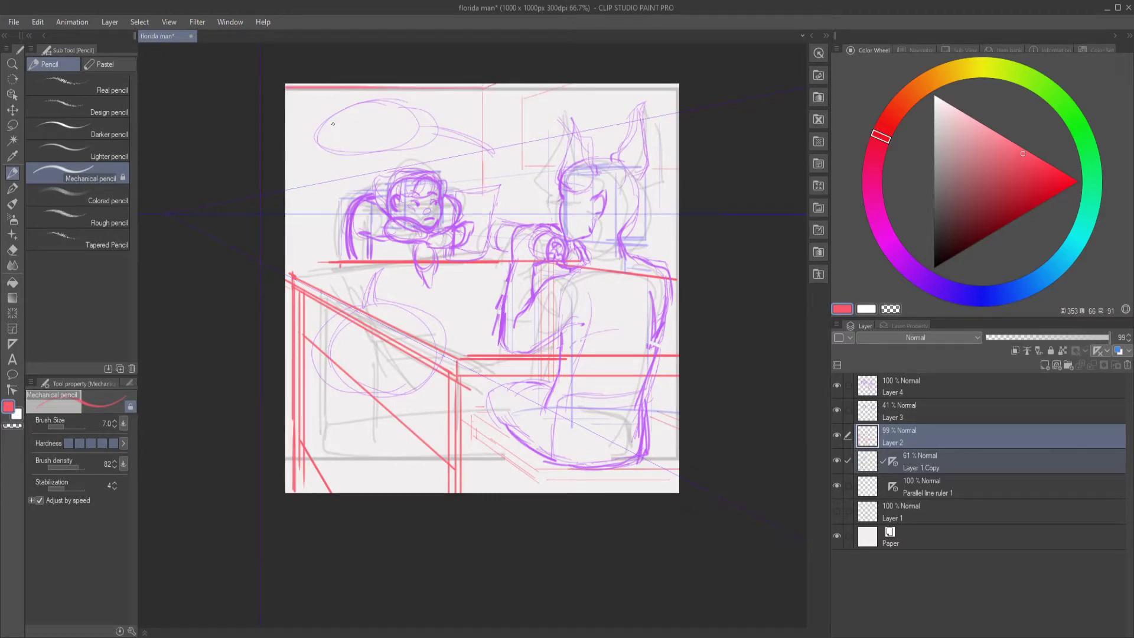
- Lower Layer 2's opacity to 38%, hide Layer 1 Copy, and refine the man's neck on Layer 4
click(1004, 438)
drag(1108, 337, 1034, 338)
click(837, 461)
click(909, 387)
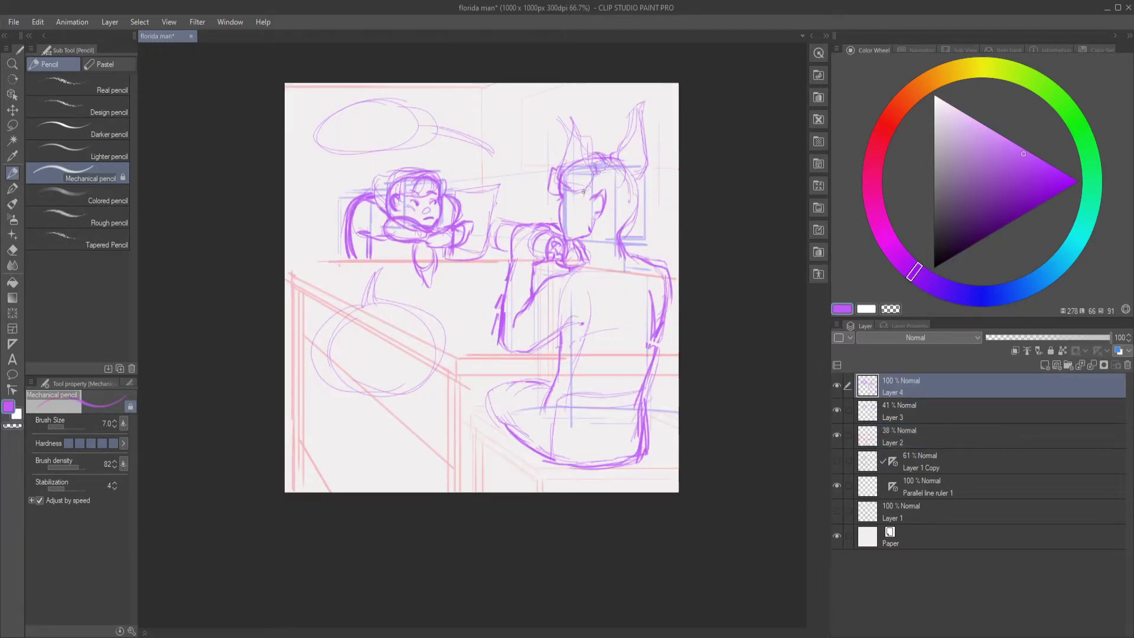
drag(630, 216, 628, 221)
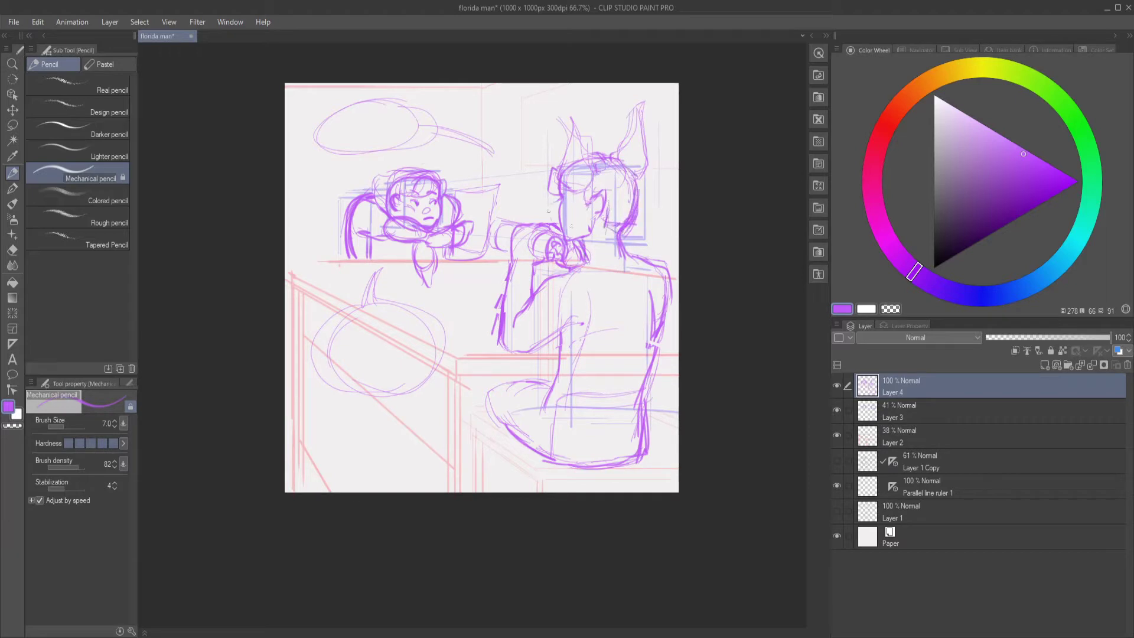
click(910, 438)
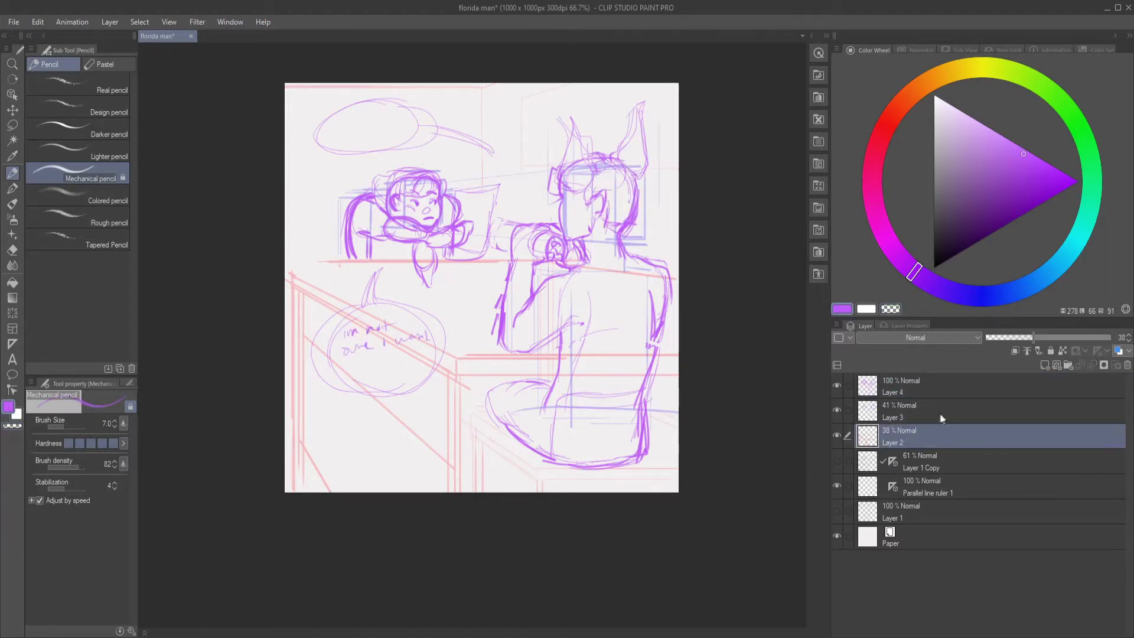
- Create a new red-drawing Layer 5 and show Layer 1 Copy's grey sketch and ruler
click(845, 393)
click(837, 410)
click(902, 437)
key(ctrl+shift+n)
click(893, 113)
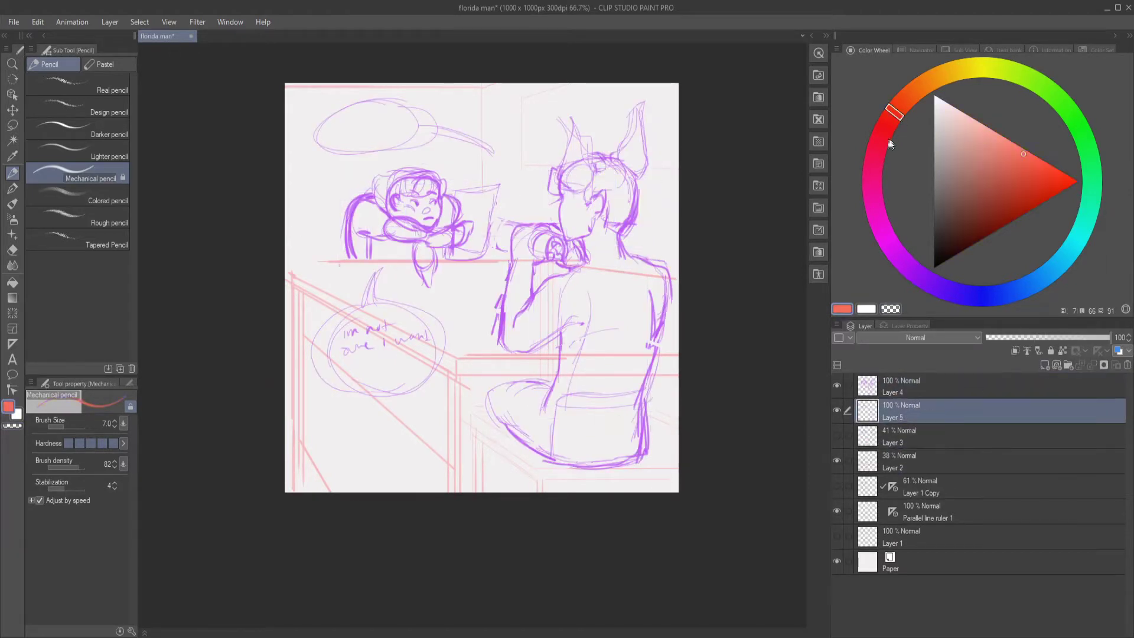
click(848, 493)
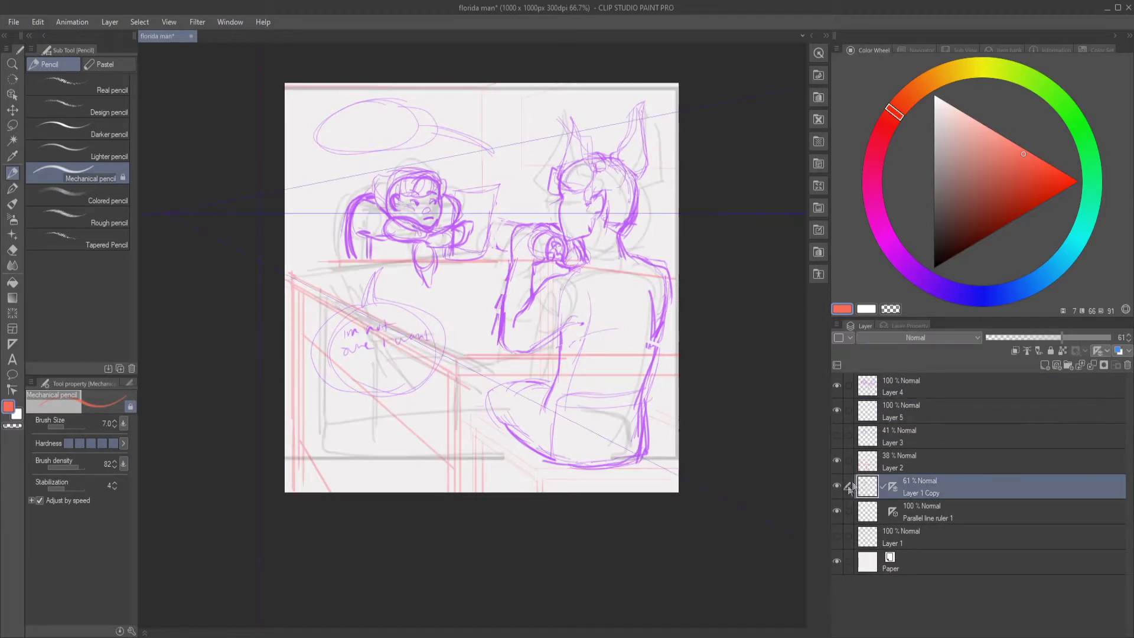
click(845, 393)
click(851, 411)
click(837, 486)
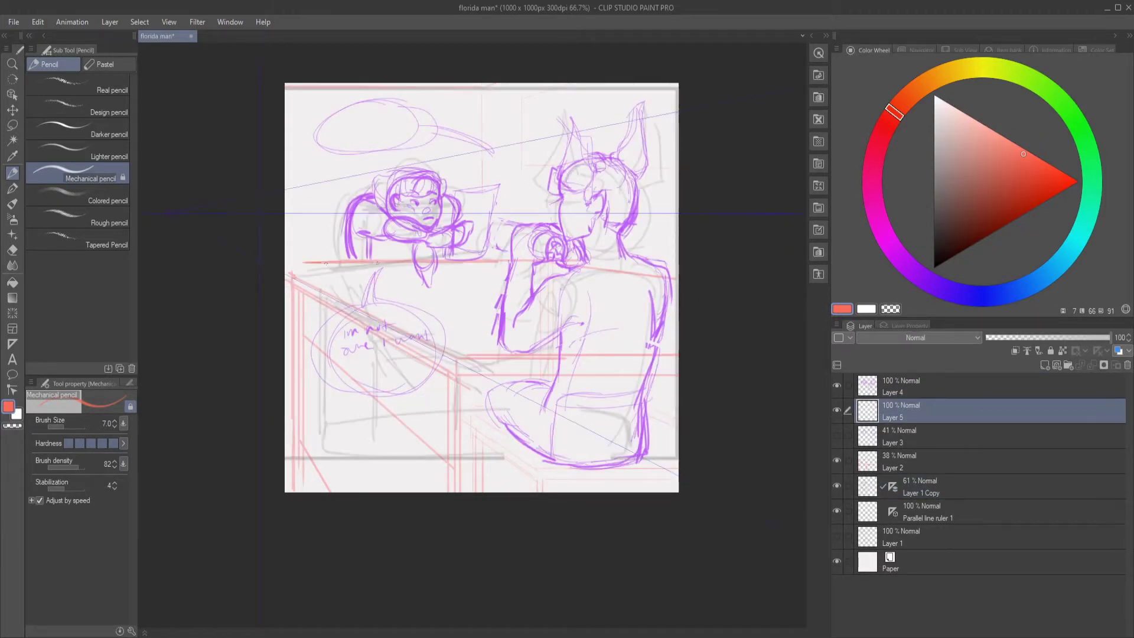
- Draw the red table edges, a horizontal line across it, and a small box on top
drag(325, 264, 468, 263)
drag(293, 283, 452, 338)
drag(548, 343, 454, 343)
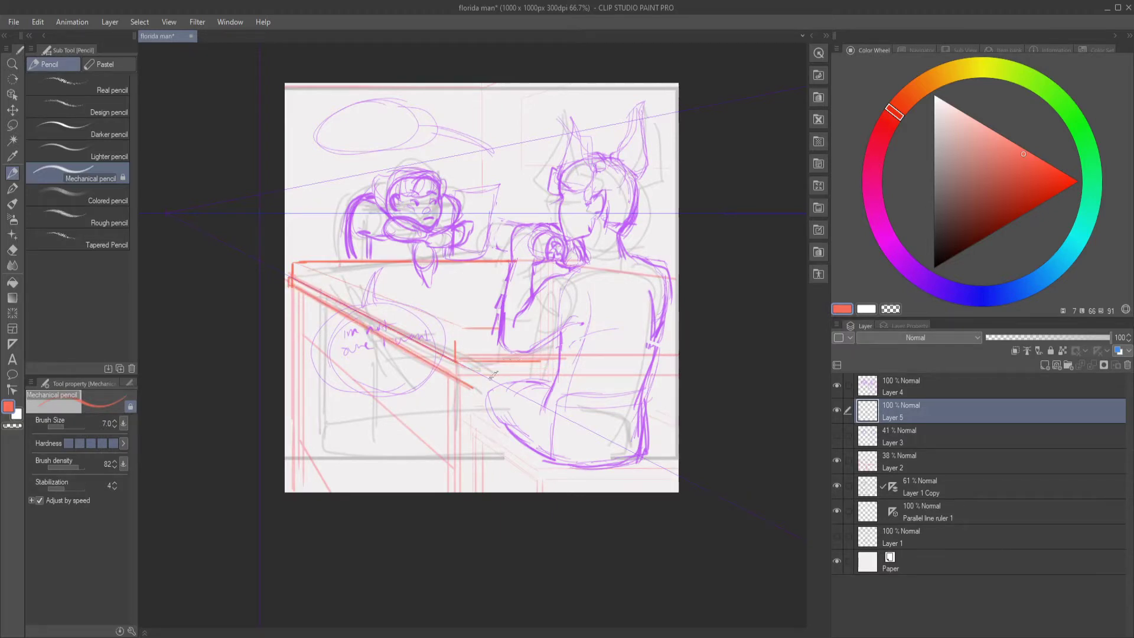
key(ctrl+z)
key(ctrl+z)
mouse_move(464, 329)
mouse_down()
mouse_move(465, 344)
mouse_move(500, 329)
mouse_up()
drag(464, 349, 502, 349)
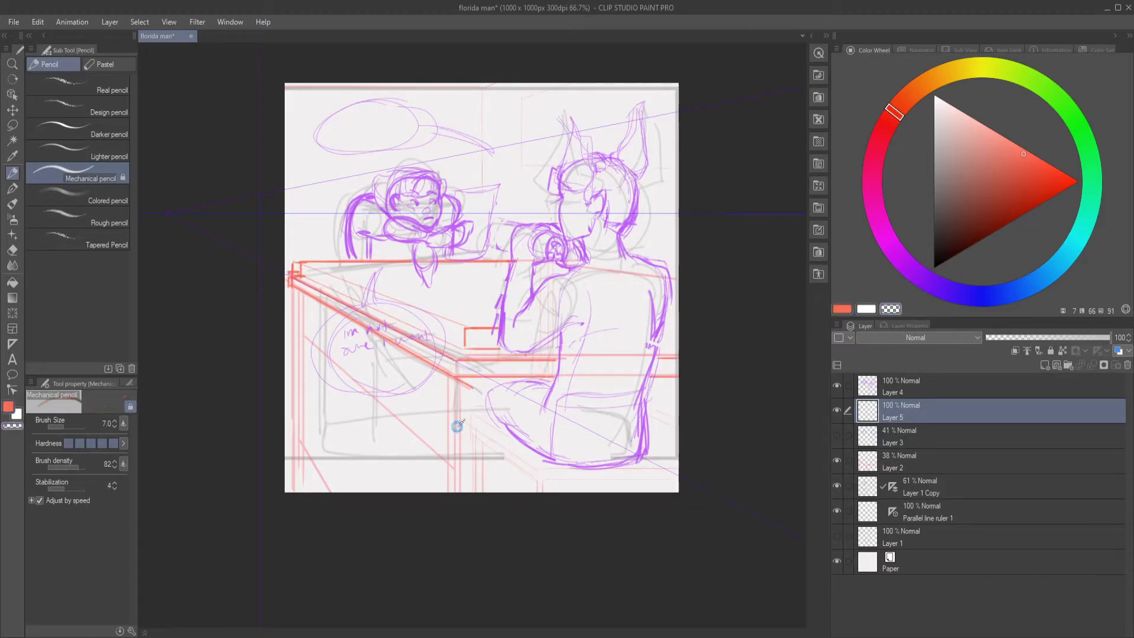
mouse_move(585, 348)
mouse_down()
mouse_move(628, 347)
mouse_move(587, 342)
mouse_up()
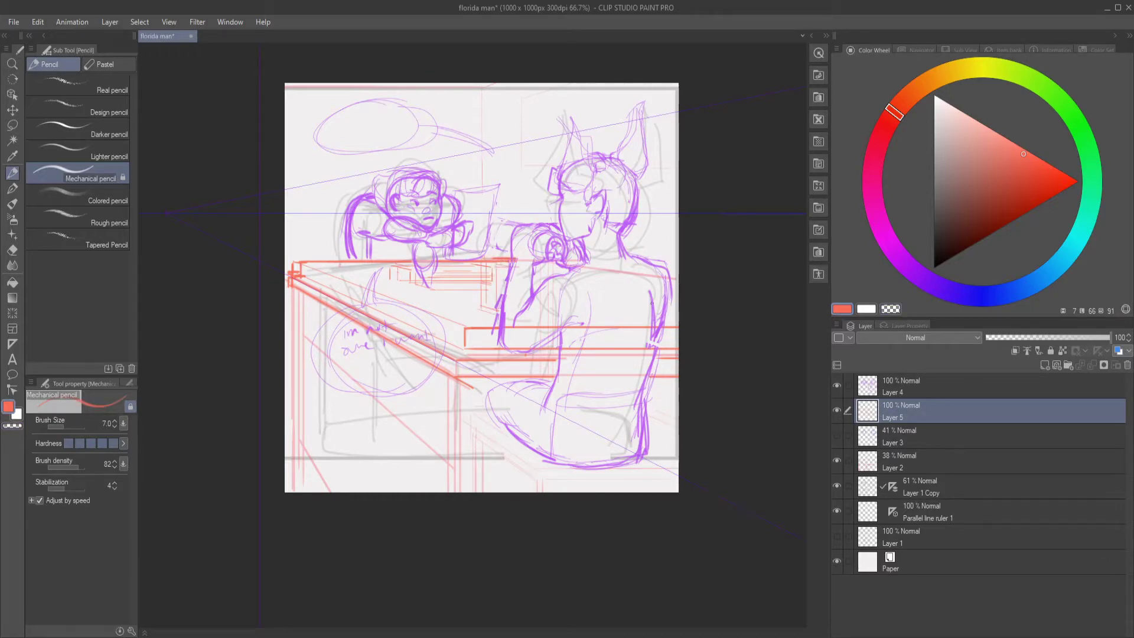
- Add red diagonals near the panel bottom and vertical table legs
drag(554, 474, 669, 468)
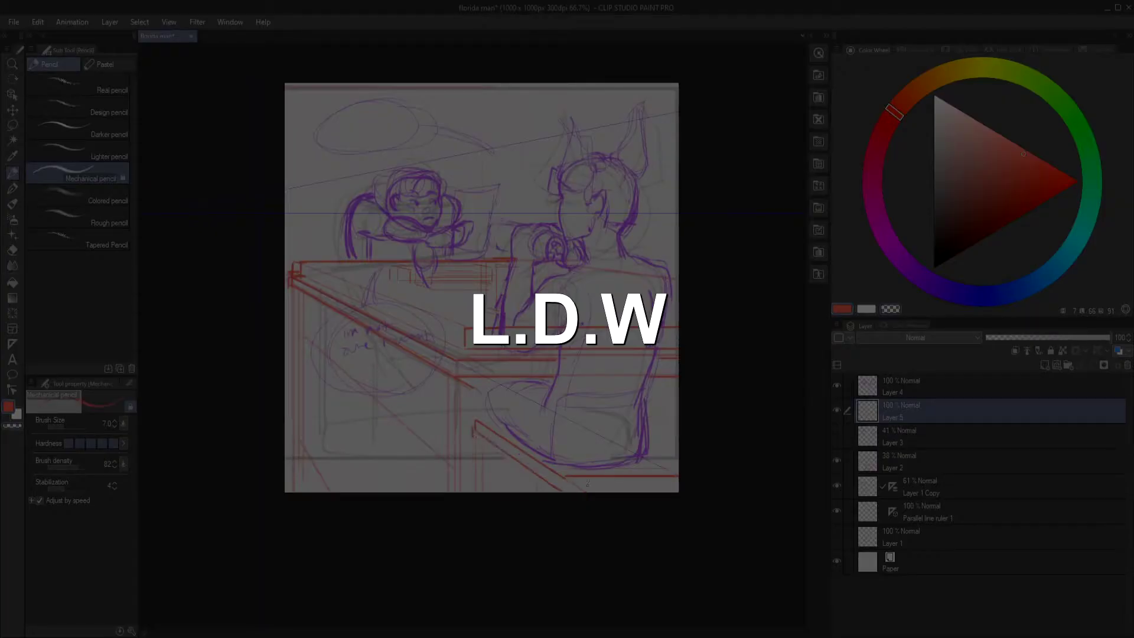
drag(301, 292, 301, 493)
drag(326, 356, 439, 457)
drag(461, 383, 461, 491)
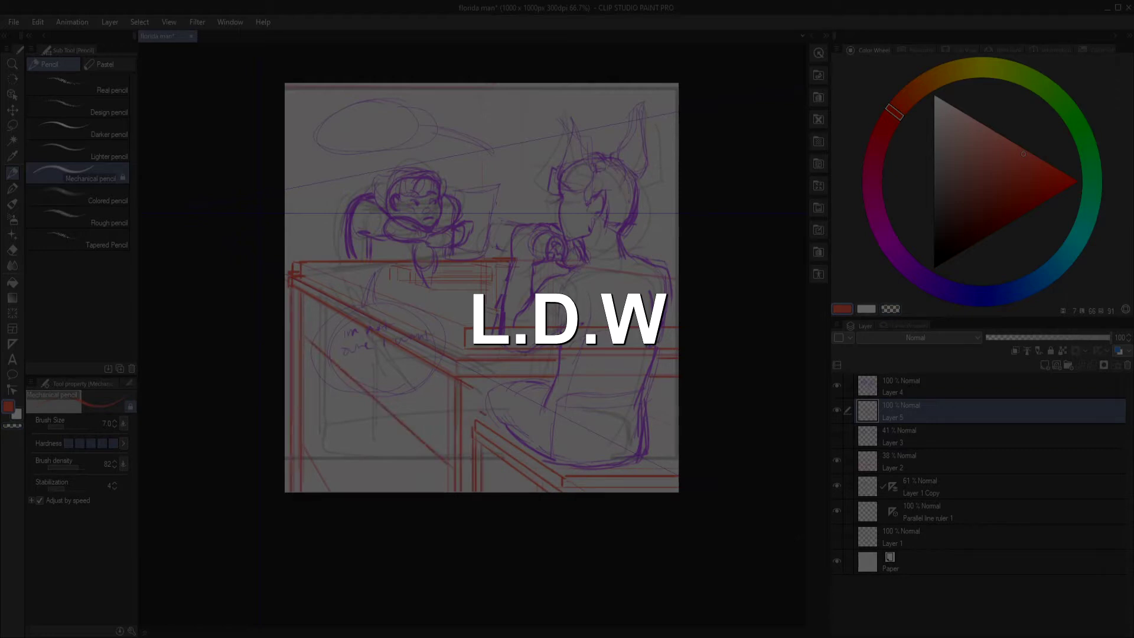
- Draw vertical red window and wall lines at the top right, then hide the grey sketch layer
drag(523, 96, 670, 94)
drag(597, 84, 596, 163)
drag(638, 236, 671, 247)
drag(650, 88, 650, 142)
drag(668, 183, 667, 248)
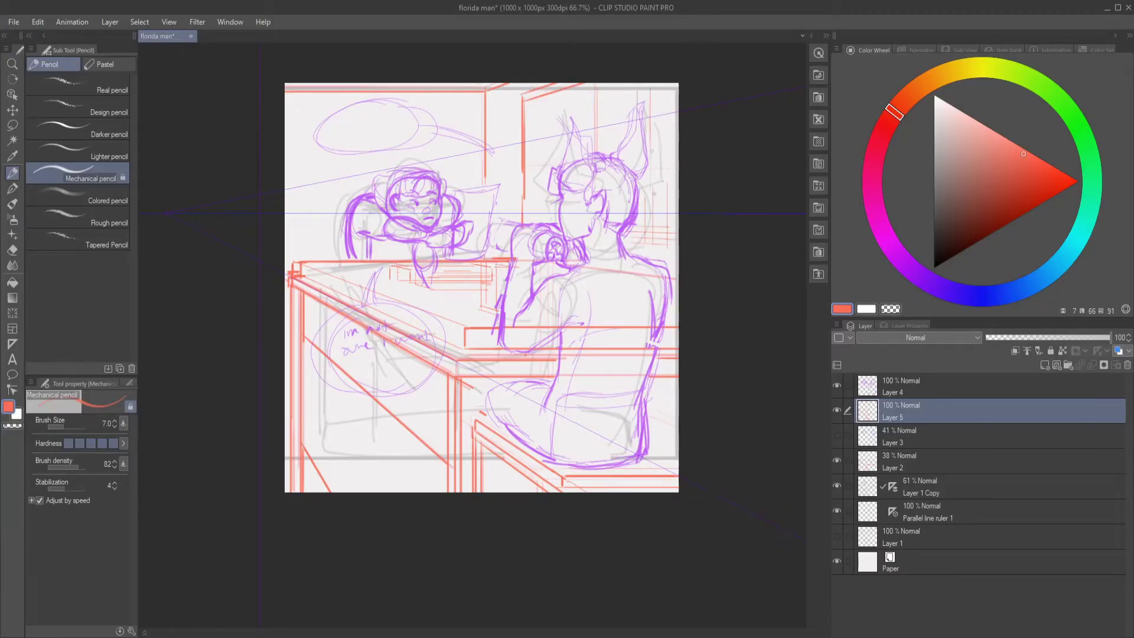
drag(670, 83, 670, 225)
drag(660, 85, 660, 217)
drag(601, 90, 601, 153)
click(837, 486)
- Save the comic file and make Layer 4 the active layer
key(c)
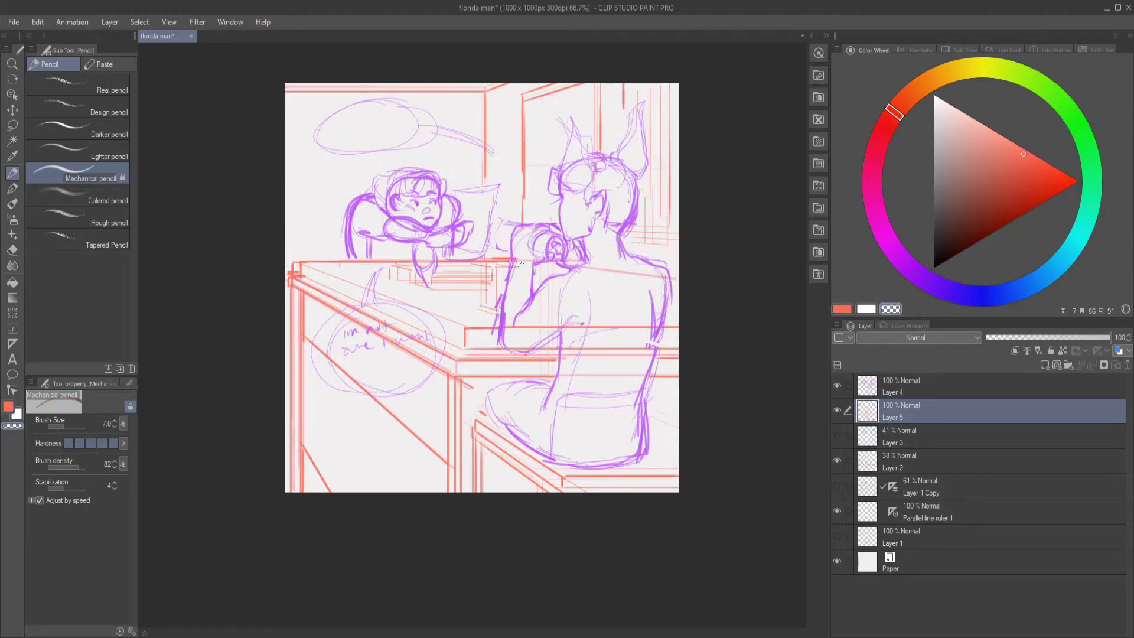
key(m)
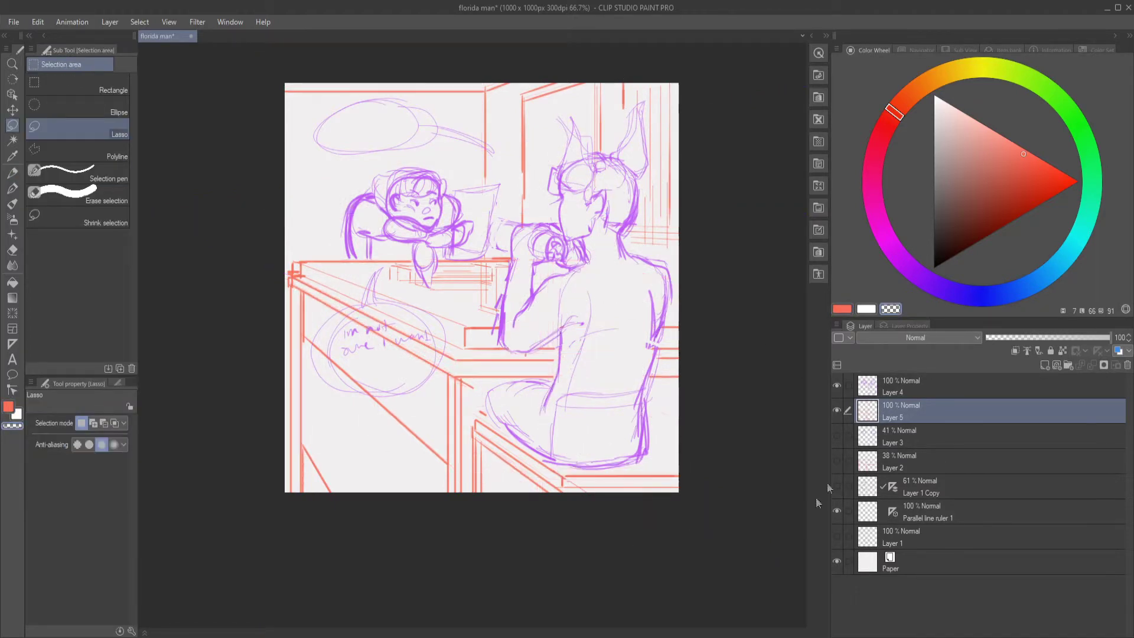
key(h)
key(h)
key(ctrl+s)
key(alt+bracketright)
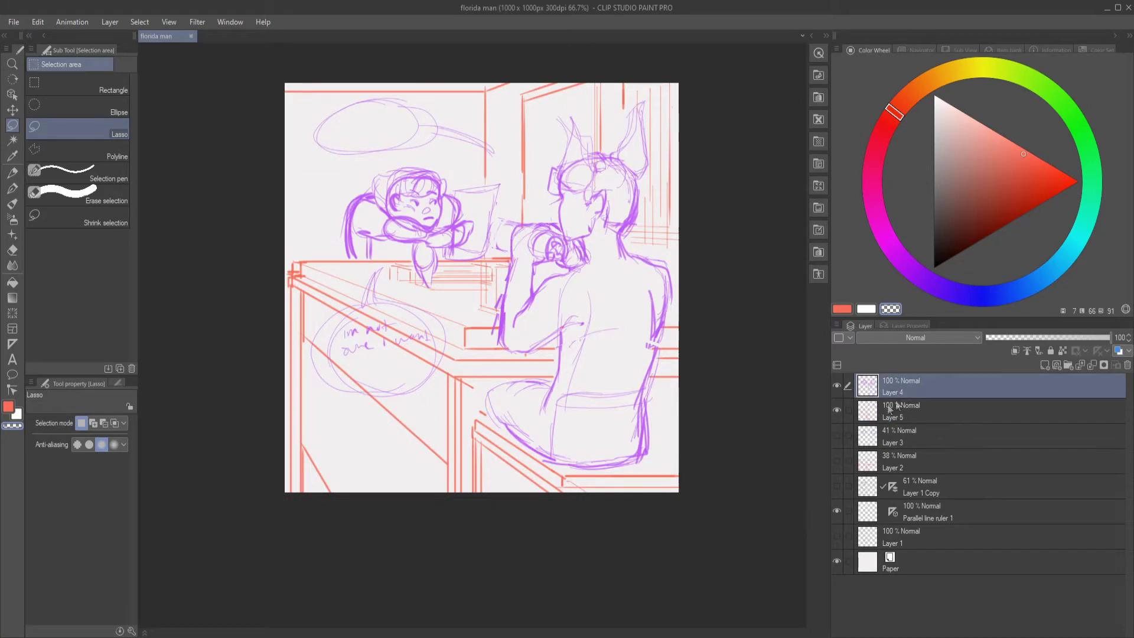
- Try a speech balloon, undo it, and start inking the man's face outline in black
key(t)
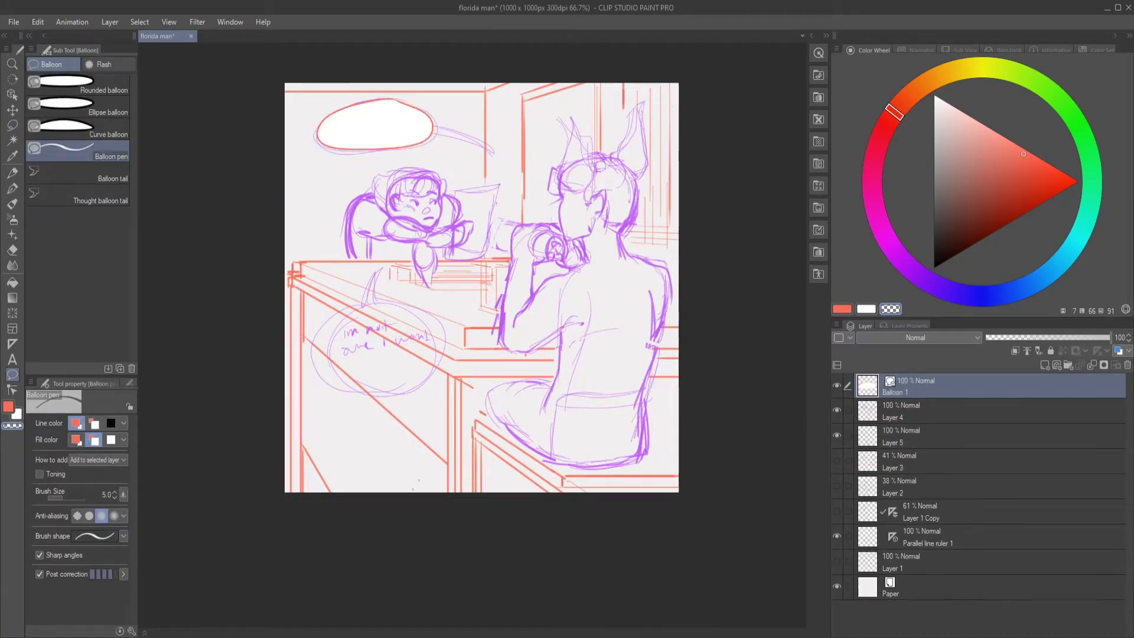
drag(322, 136, 331, 142)
click(108, 130)
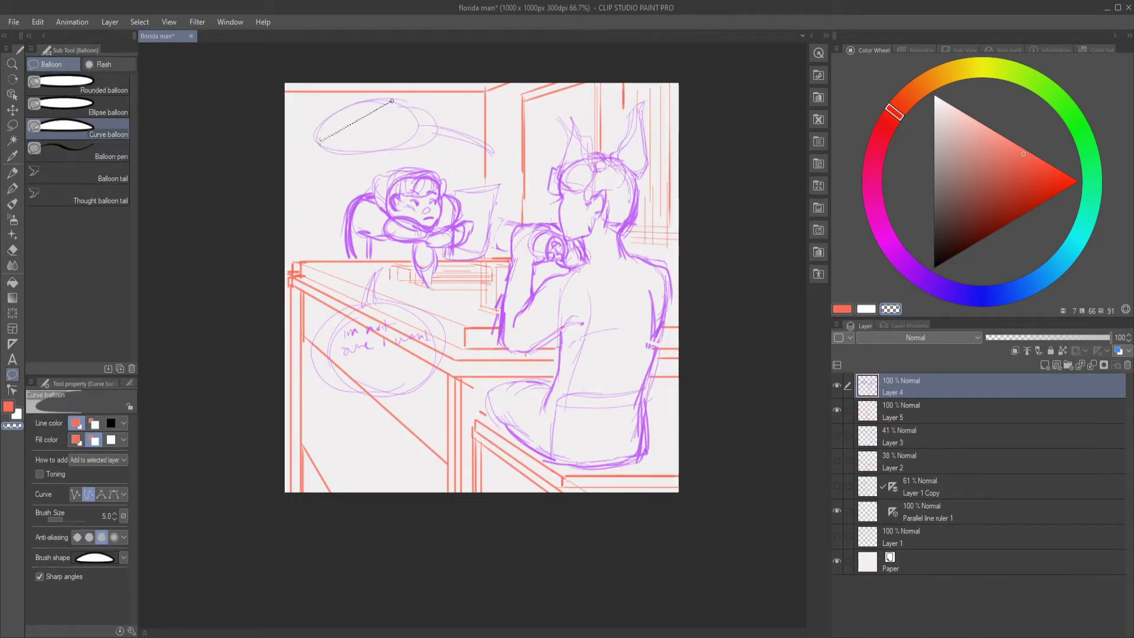
key(ctrl+z)
click(106, 153)
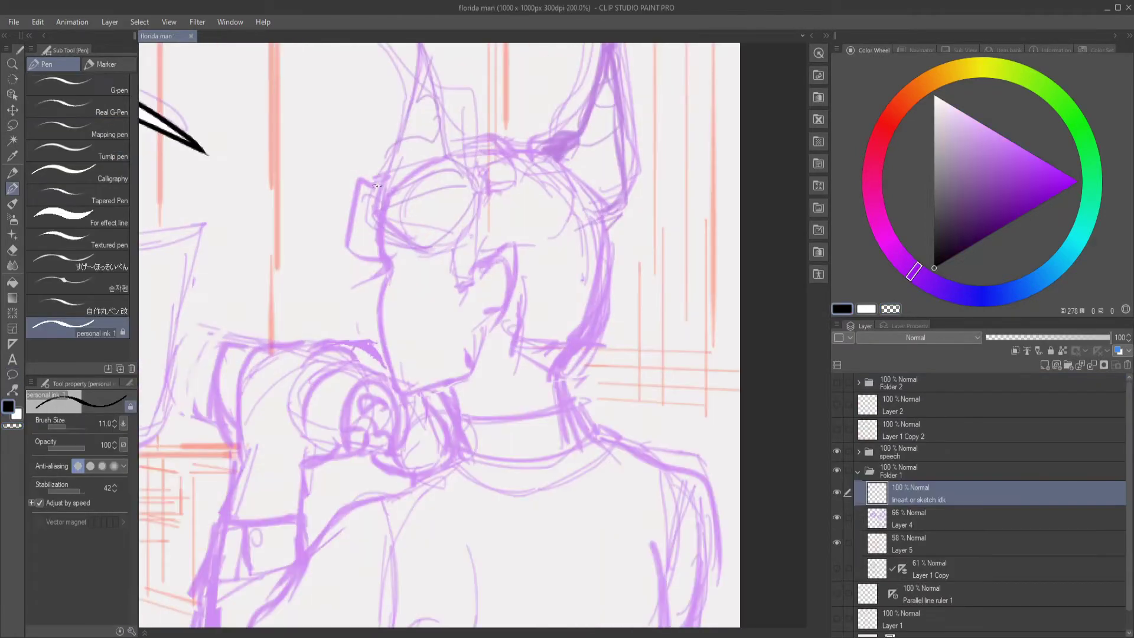
mouse_move(384, 184)
mouse_down()
mouse_move(416, 394)
mouse_move(480, 354)
mouse_up()
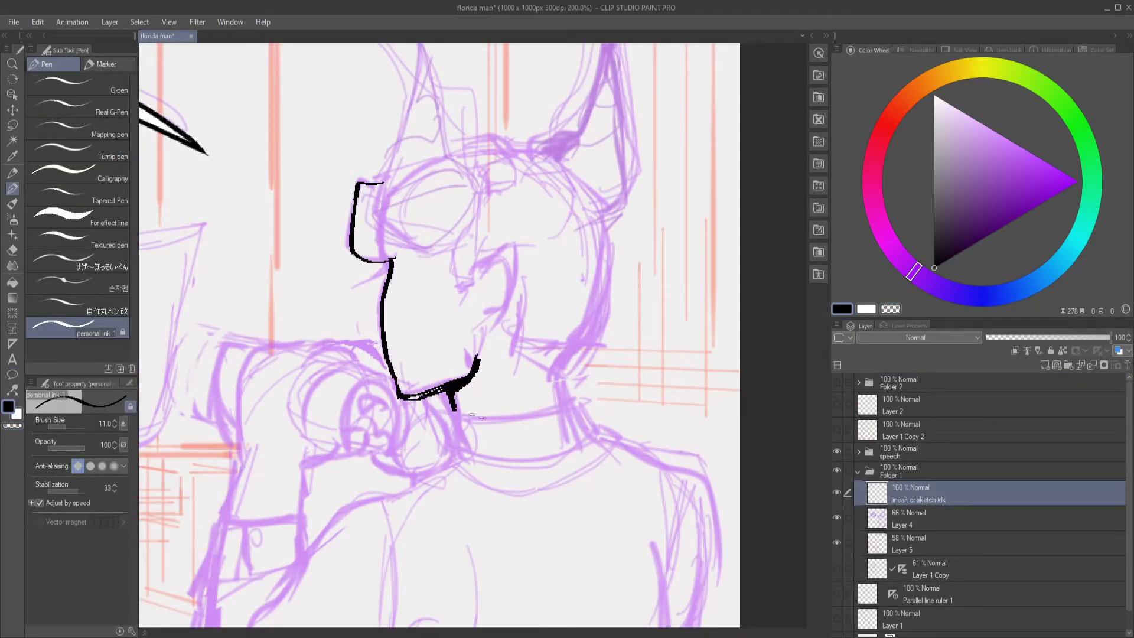
- Set the pen's anti-aliasing to the second level and ink the man's jaw, head top, ears and neck
click(90, 467)
drag(471, 289, 484, 319)
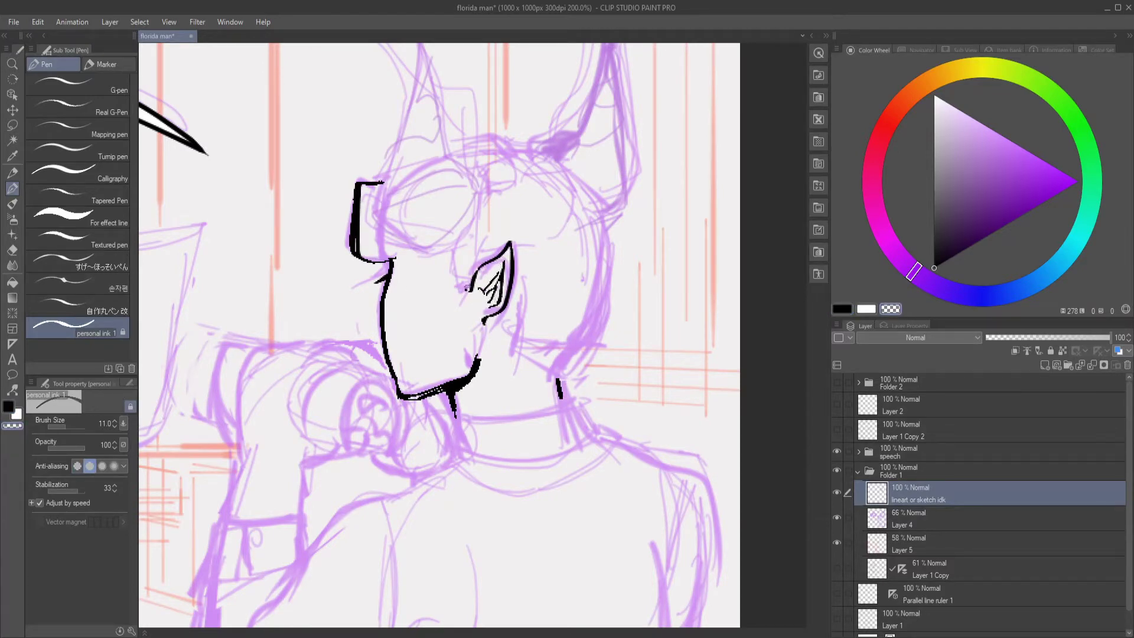
drag(486, 291, 467, 379)
mouse_move(400, 121)
mouse_down()
mouse_move(357, 288)
mouse_move(409, 334)
mouse_move(384, 344)
mouse_move(452, 286)
mouse_up()
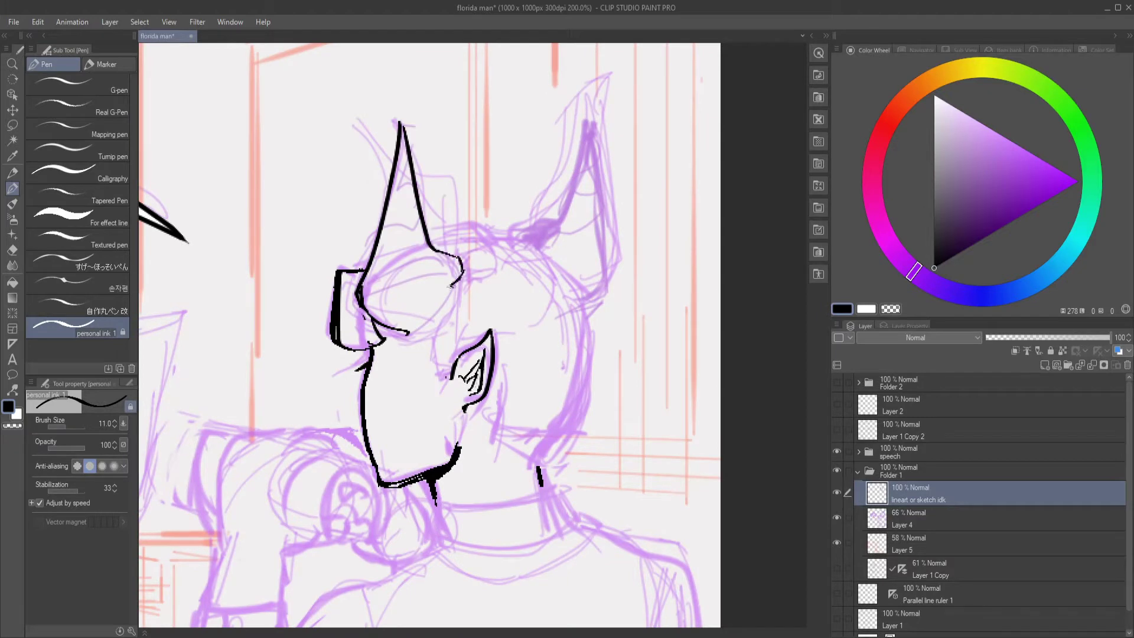
drag(429, 235, 485, 260)
drag(490, 235, 538, 237)
drag(590, 125, 582, 166)
mouse_move(538, 236)
mouse_down()
mouse_move(591, 378)
mouse_move(541, 458)
mouse_up()
drag(495, 381, 496, 434)
drag(510, 441, 540, 458)
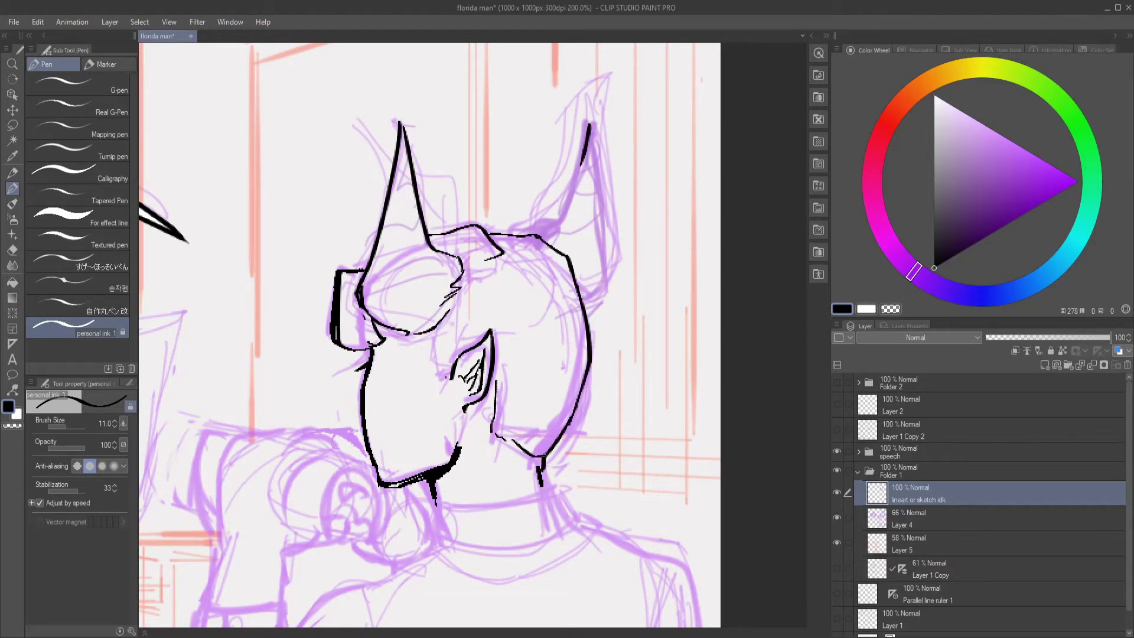
- Add the eye mark, ear edges and inner ear lines, and the brow on the man's face
drag(445, 370, 450, 379)
drag(584, 157, 547, 239)
drag(589, 123, 590, 313)
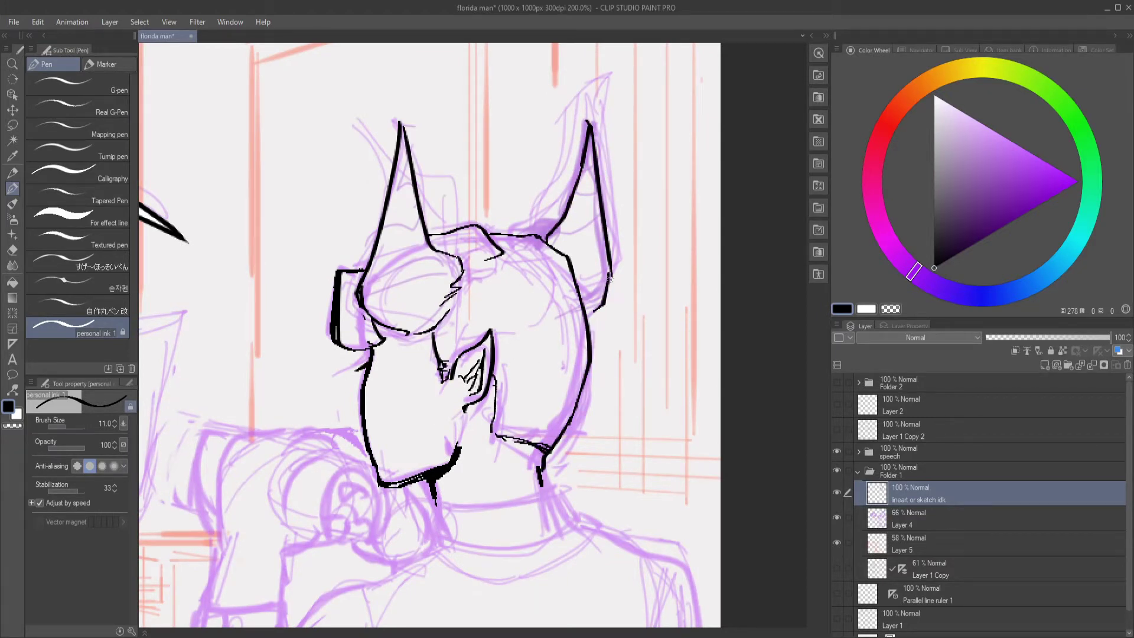
drag(586, 170, 570, 202)
drag(548, 235, 583, 248)
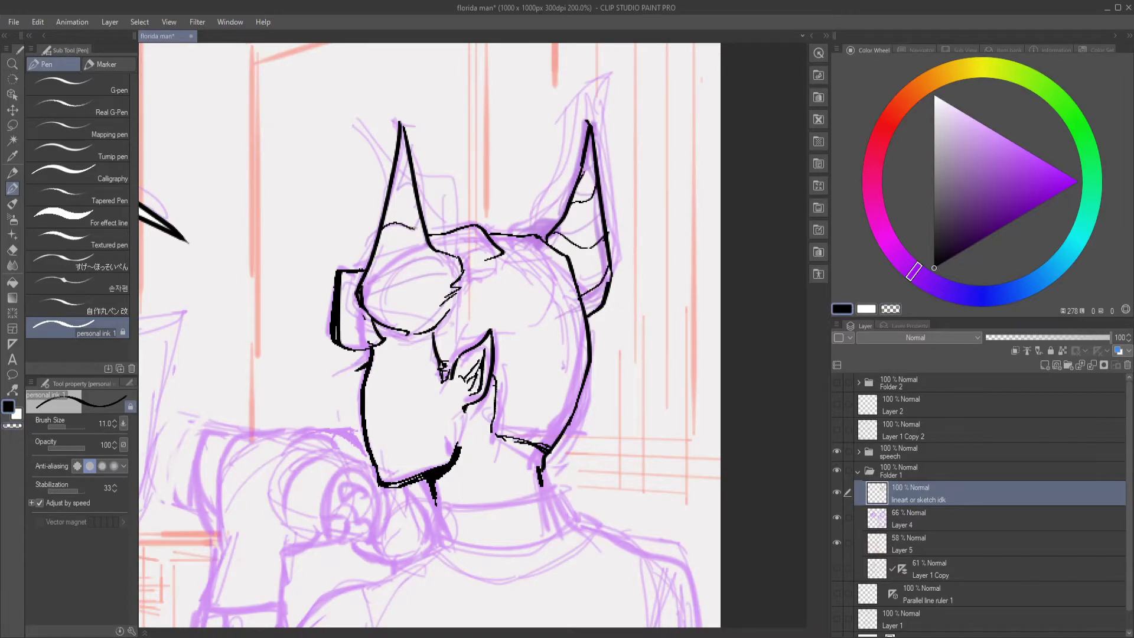
drag(400, 165, 416, 200)
drag(371, 267, 440, 259)
drag(384, 319, 418, 317)
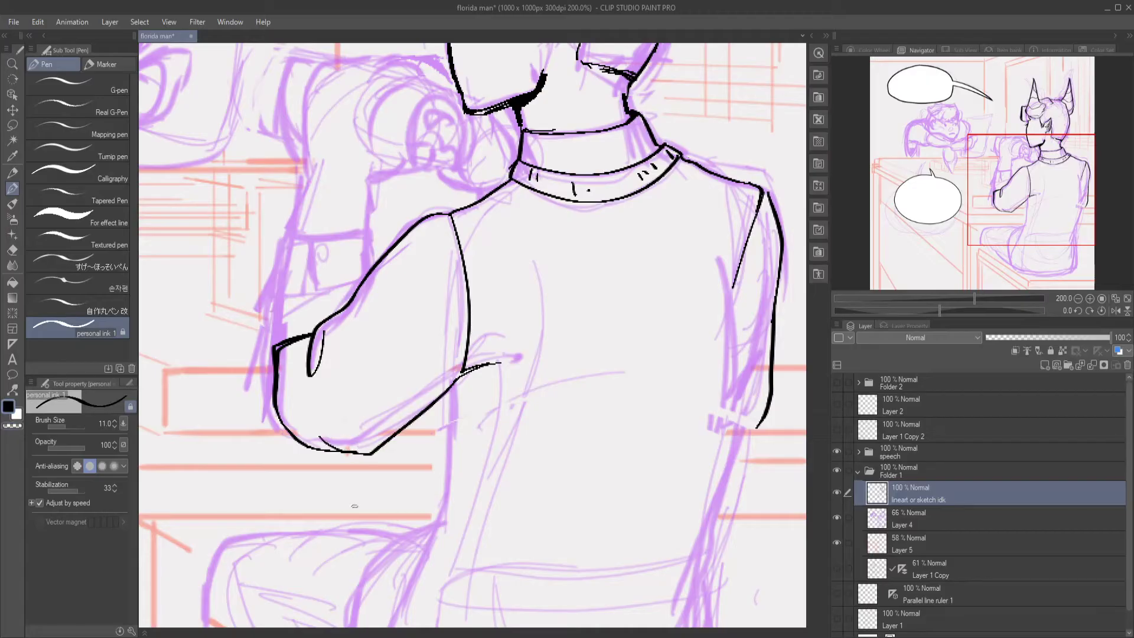
- Ink the right side of the man's shirt and the outline of his lower body
drag(741, 273, 712, 499)
drag(661, 585, 608, 346)
mouse_move(676, 230)
mouse_down()
mouse_move(647, 523)
mouse_move(589, 547)
mouse_up()
key(ctrl+z)
drag(403, 152, 343, 376)
mouse_move(348, 295)
mouse_down()
mouse_move(331, 505)
mouse_move(543, 546)
mouse_move(608, 538)
mouse_up()
- Add a short stroke on the leg with the canvas rotated, then set the rotation back upright
drag(606, 453, 532, 330)
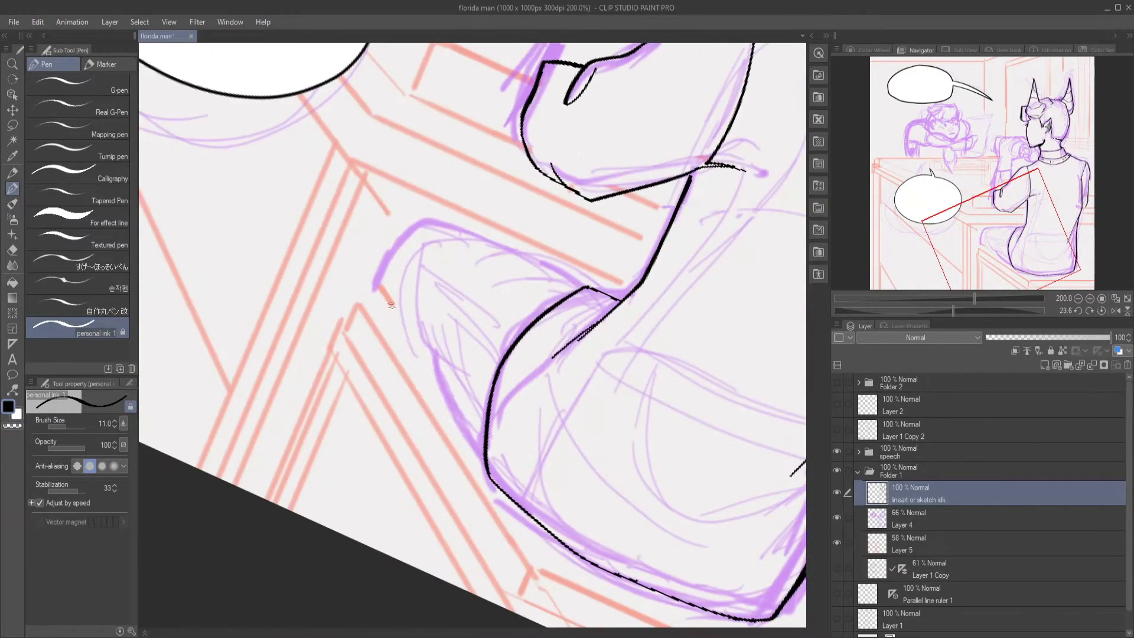
drag(392, 304, 421, 358)
mouse_move(508, 260)
mouse_down()
mouse_move(456, 199)
mouse_move(408, 422)
mouse_up()
key(ctrl+@)
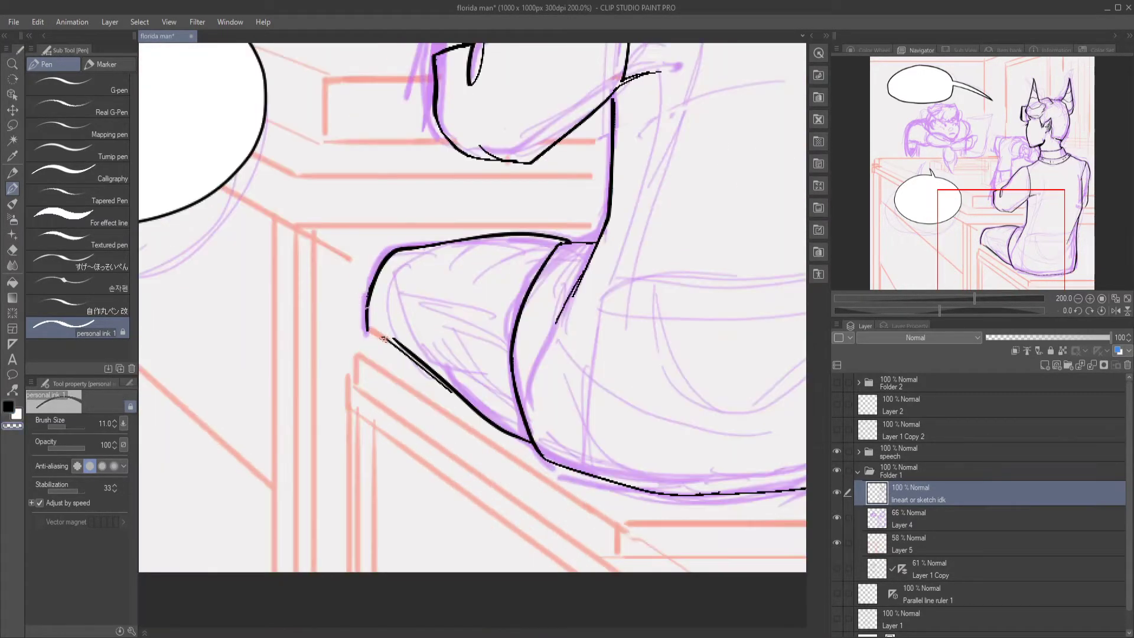
scroll(419, 350, down, 3)
scroll(420, 350, up, 2)
- Ink the edges of the cup and a dot on the cuff
mouse_move(422, 283)
mouse_down()
mouse_move(487, 281)
mouse_move(417, 330)
mouse_up()
drag(485, 282, 486, 306)
drag(415, 326, 446, 325)
drag(446, 284, 451, 316)
drag(447, 229, 396, 373)
- Ink the hand contour and the fingers wrapped around the cup
scroll(437, 278, up, 1)
mouse_move(404, 282)
mouse_down()
mouse_move(396, 296)
mouse_move(442, 262)
mouse_up()
mouse_move(425, 296)
mouse_down()
mouse_move(476, 260)
mouse_move(478, 355)
mouse_up()
drag(476, 290, 521, 283)
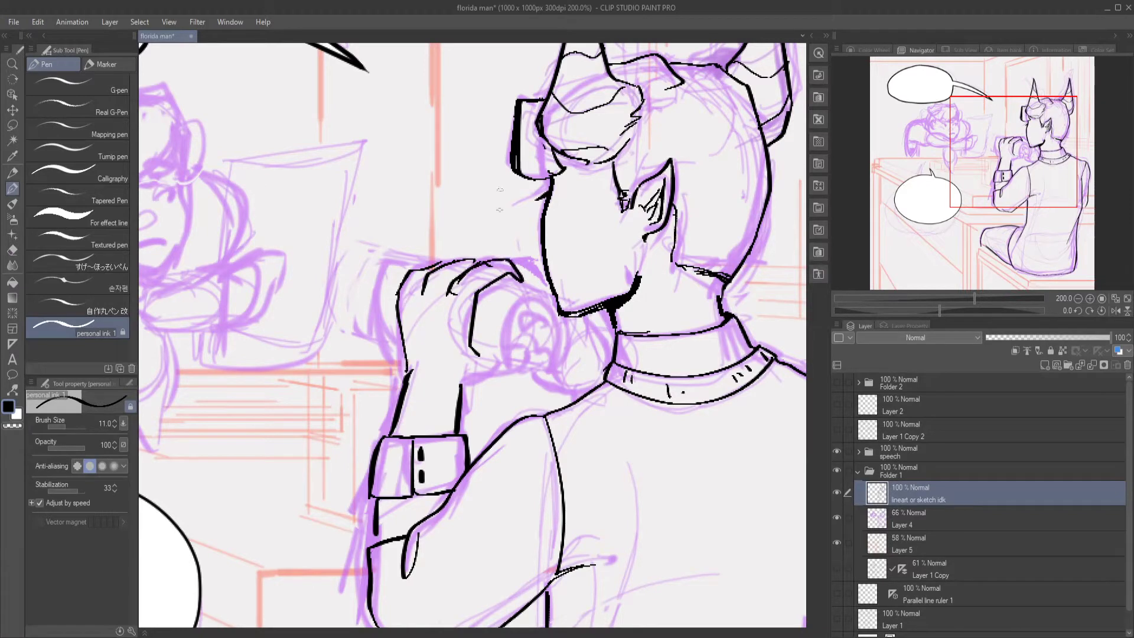
mouse_move(440, 274)
mouse_down()
mouse_move(473, 260)
mouse_move(455, 295)
mouse_move(519, 284)
mouse_move(513, 266)
mouse_up()
key(p)
key(p)
key(ctrl+z)
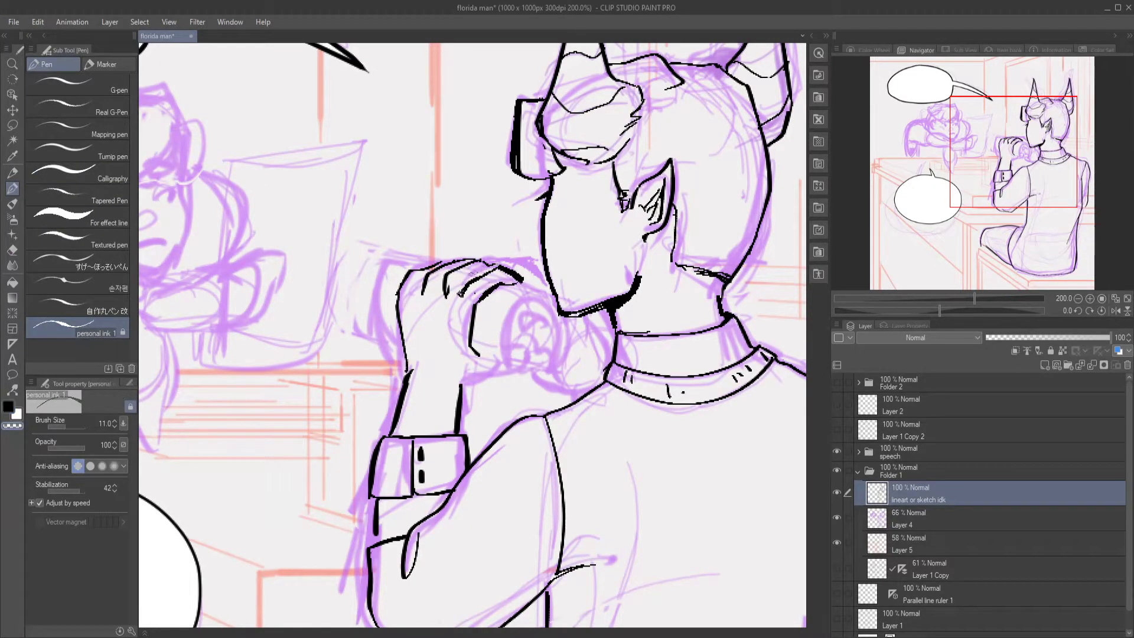
drag(406, 270, 404, 310)
key(ctrl+z)
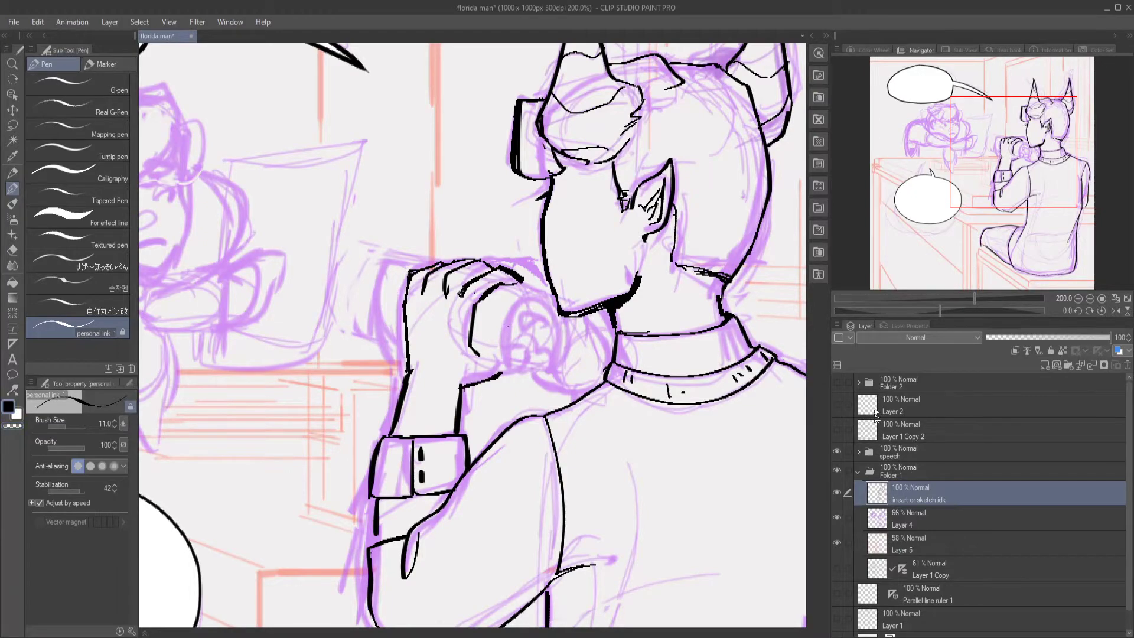
- Ink the stroke around the hand holding the binoculars, redrawing it once
scroll(507, 324, down, 3)
scroll(205, 60, up, 3)
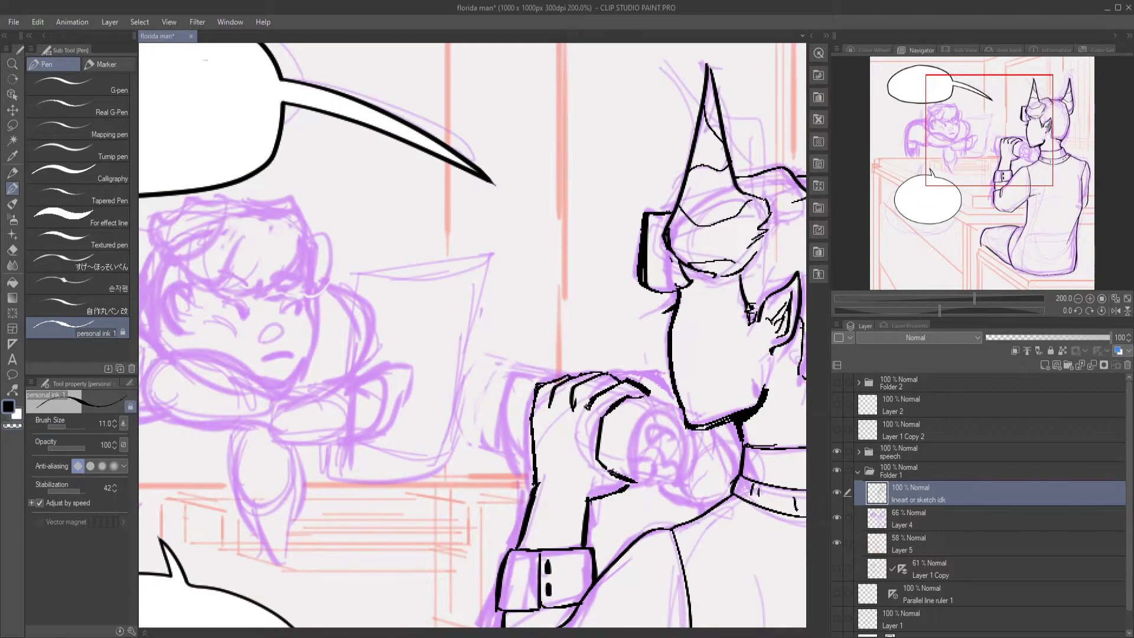
drag(540, 371, 504, 458)
key(ctrl+z)
drag(686, 414, 629, 482)
- Bring the man's back into view and add a short stroke on it
drag(940, 310, 953, 310)
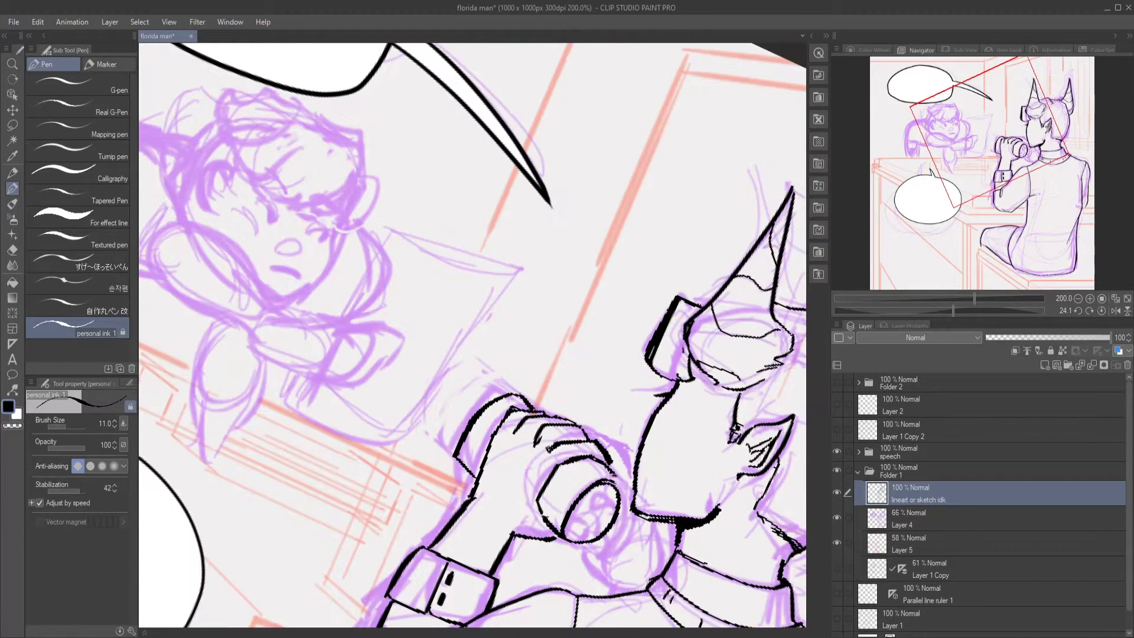
scroll(615, 479, down, 4)
scroll(523, 422, up, 2)
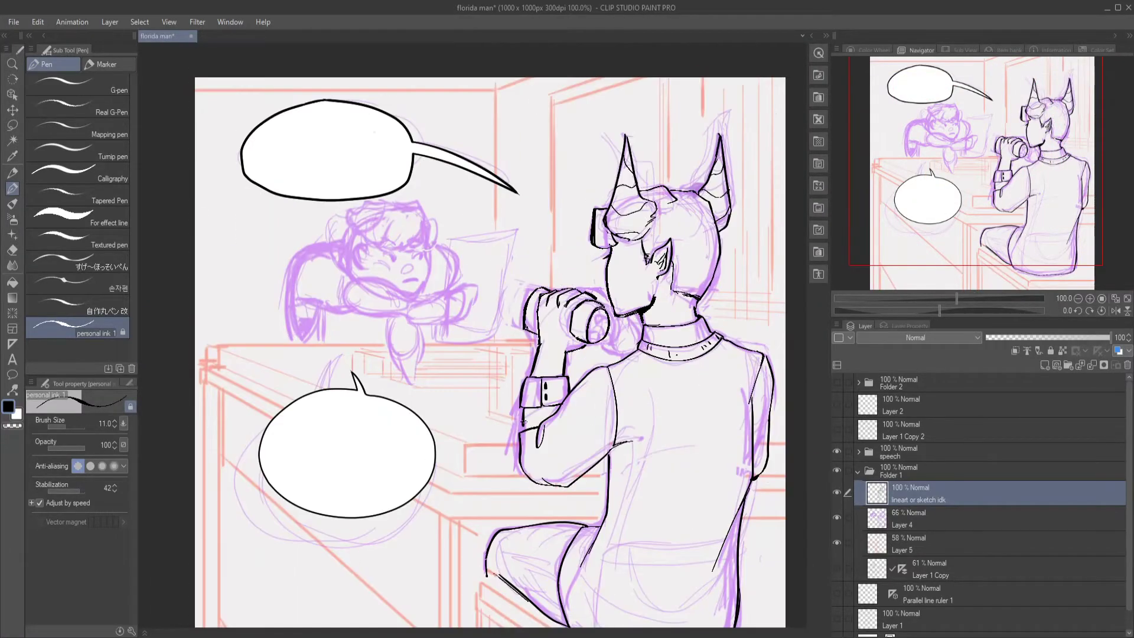
scroll(523, 421, up, 2)
mouse_move(679, 331)
mouse_down()
mouse_move(661, 354)
mouse_move(591, 36)
mouse_up()
drag(510, 413, 487, 541)
drag(354, 147, 532, 502)
- Save the comic with Ctrl+S and ink the first short strokes at the girl's head
scroll(455, 438, up, 1)
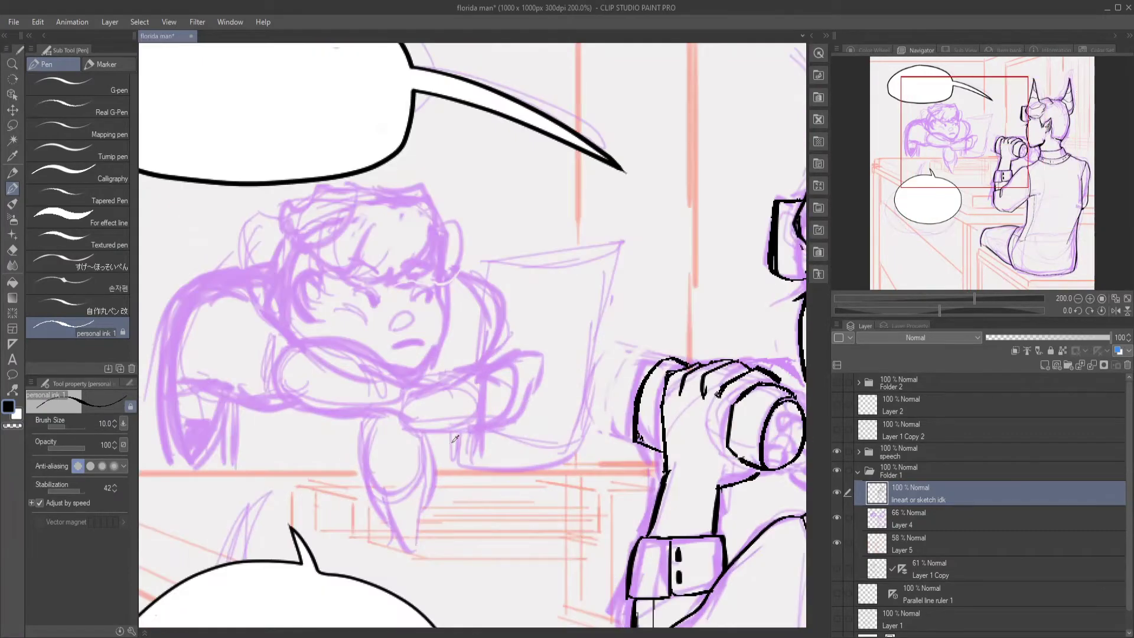
key(ctrl+s)
scroll(451, 443, up, 1)
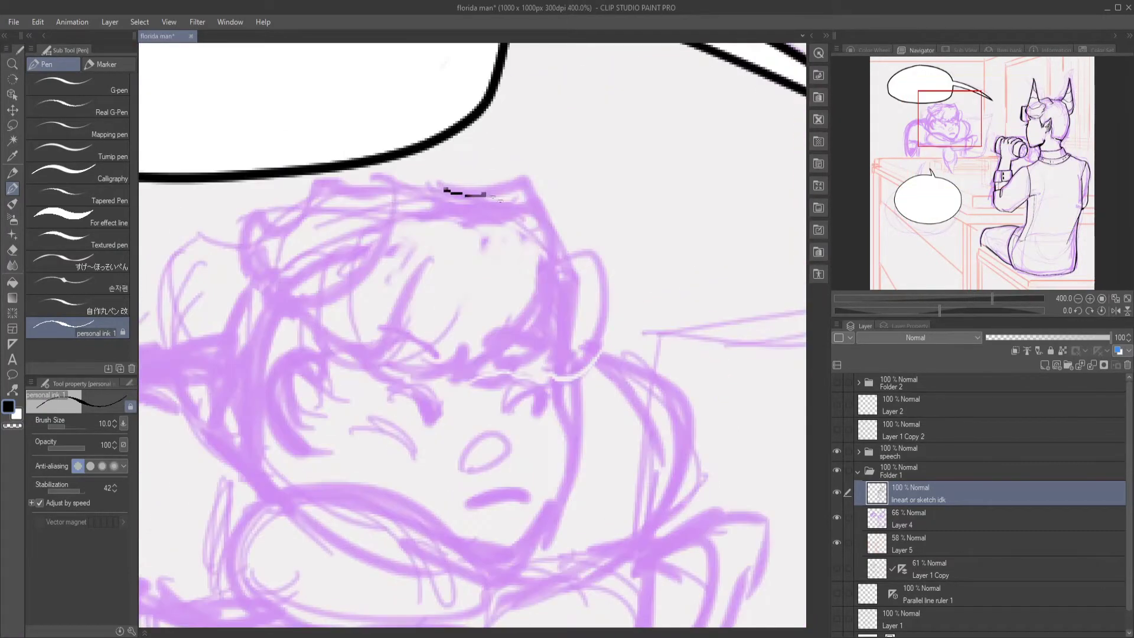
scroll(521, 197, down, 1)
mouse_move(443, 188)
mouse_down()
mouse_move(521, 198)
mouse_move(539, 313)
mouse_up()
scroll(539, 313, down, 1)
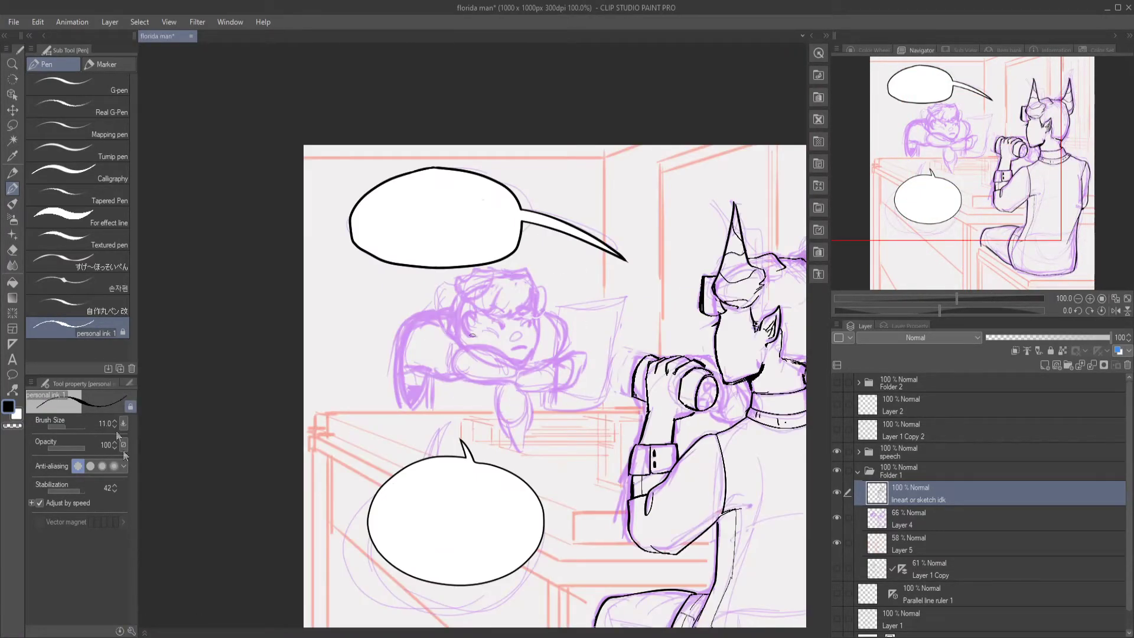
scroll(515, 310, up, 2)
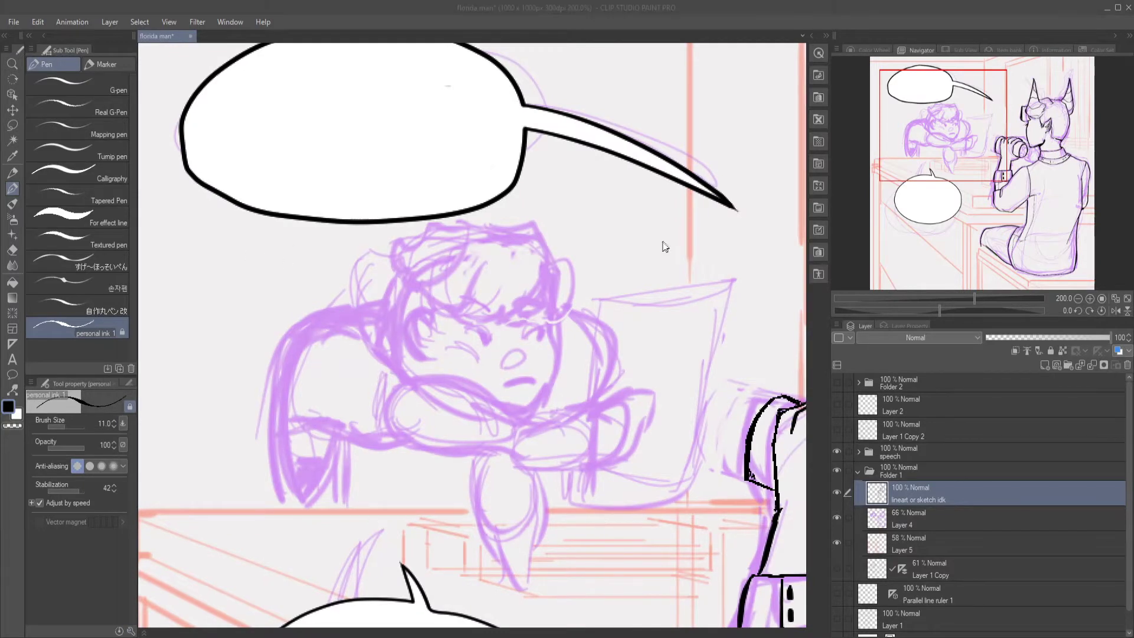
- With a smaller brush, ink the girl's head top, hair outline, bangs, left curl and jaw
key(bracketleft)
key(bracketleft)
mouse_move(506, 238)
mouse_down()
mouse_move(534, 236)
mouse_move(420, 295)
mouse_move(473, 283)
mouse_up()
mouse_move(434, 289)
mouse_down()
mouse_move(470, 319)
mouse_move(482, 302)
mouse_up()
key(bracketleft)
key(bracketleft)
drag(518, 235, 497, 314)
mouse_move(518, 236)
mouse_down()
mouse_move(513, 285)
mouse_move(473, 322)
mouse_up()
key(ctrl+z)
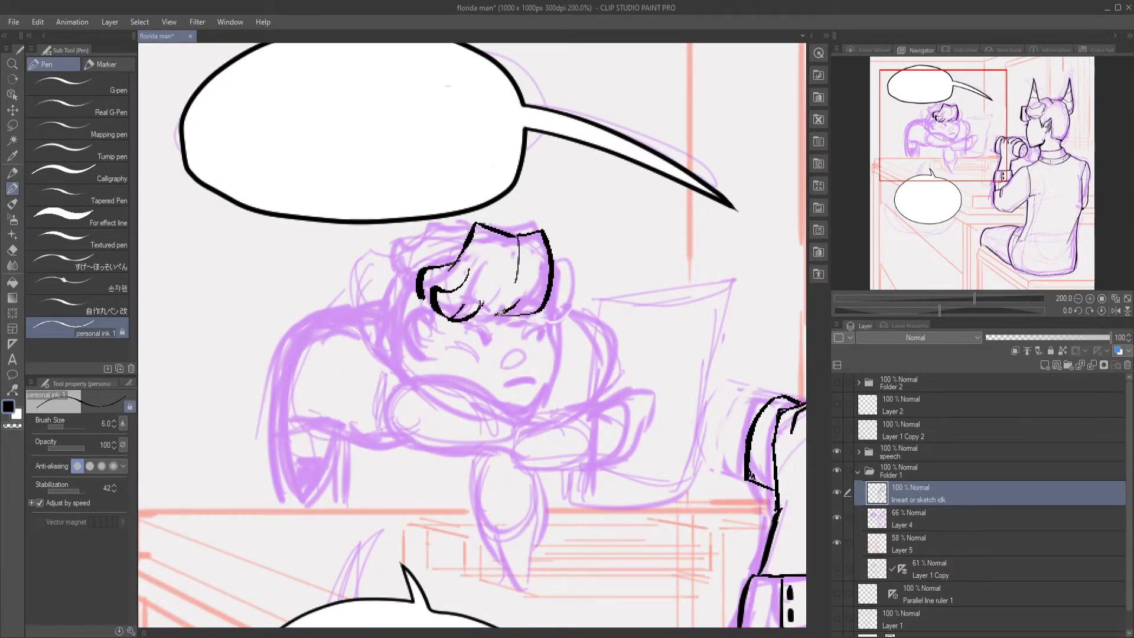
drag(514, 270, 479, 330)
drag(473, 316, 510, 313)
drag(554, 267, 550, 319)
drag(421, 239, 416, 293)
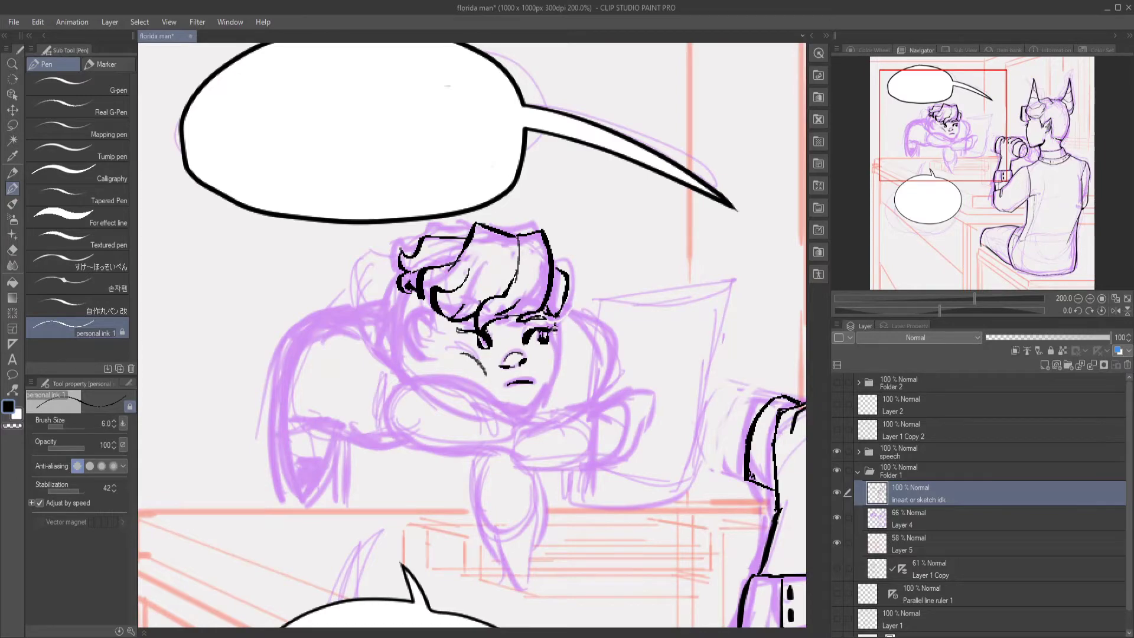
drag(555, 328, 514, 414)
- Toggle Layer 4's purple sketch to check the lineart, then remove the grey face guides
key(ctrl+shift+h)
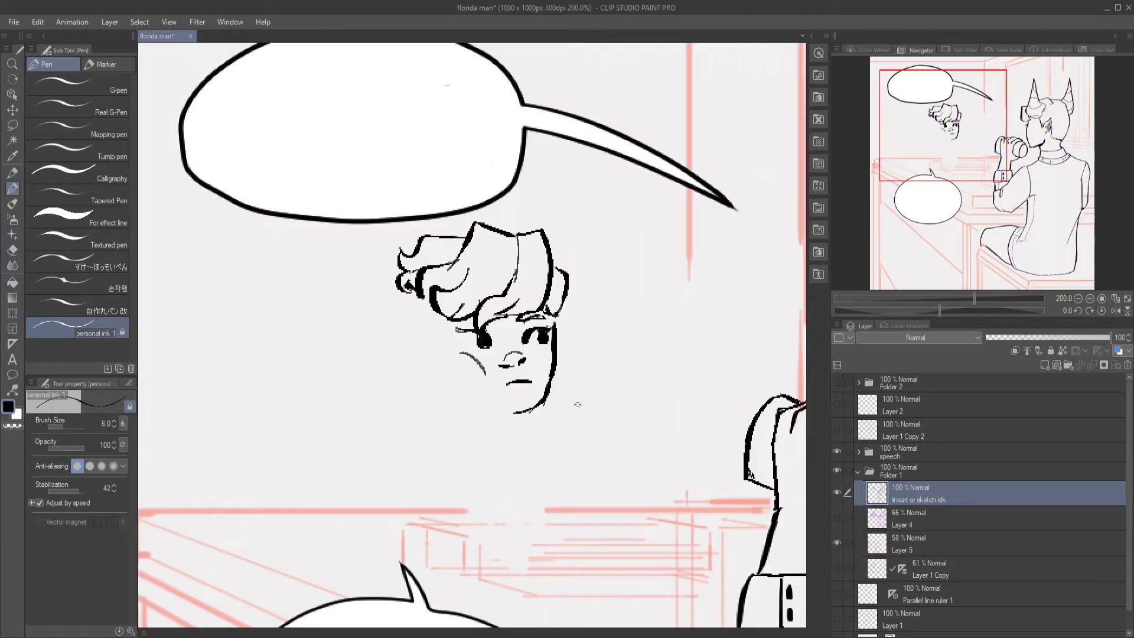
scroll(577, 404, down, 4)
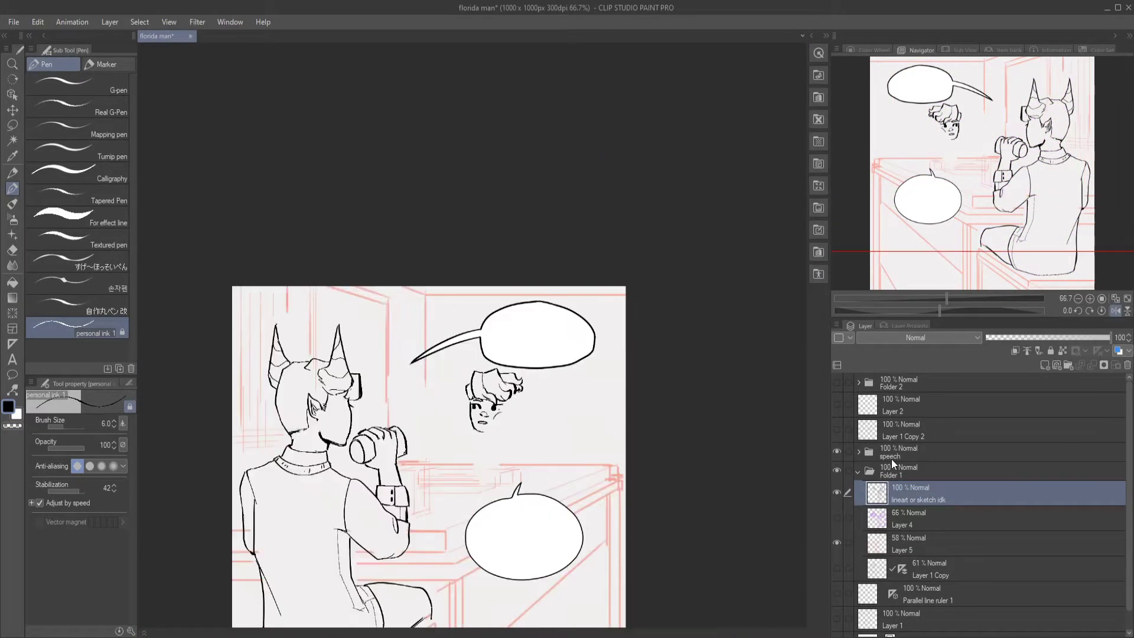
click(837, 518)
scroll(354, 437, up, 4)
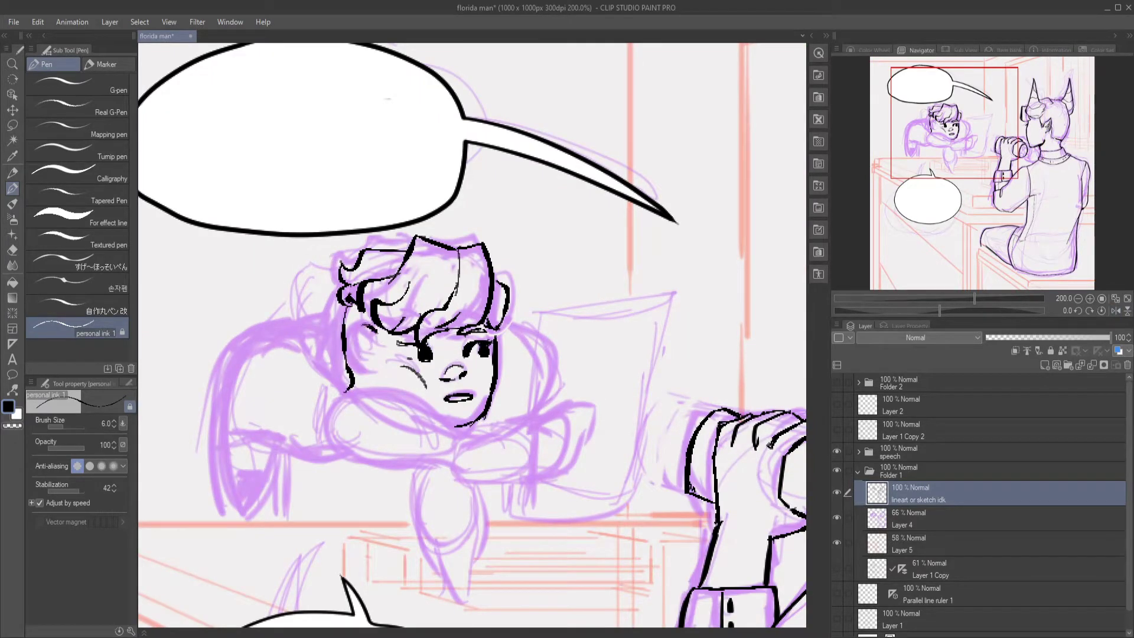
click(837, 519)
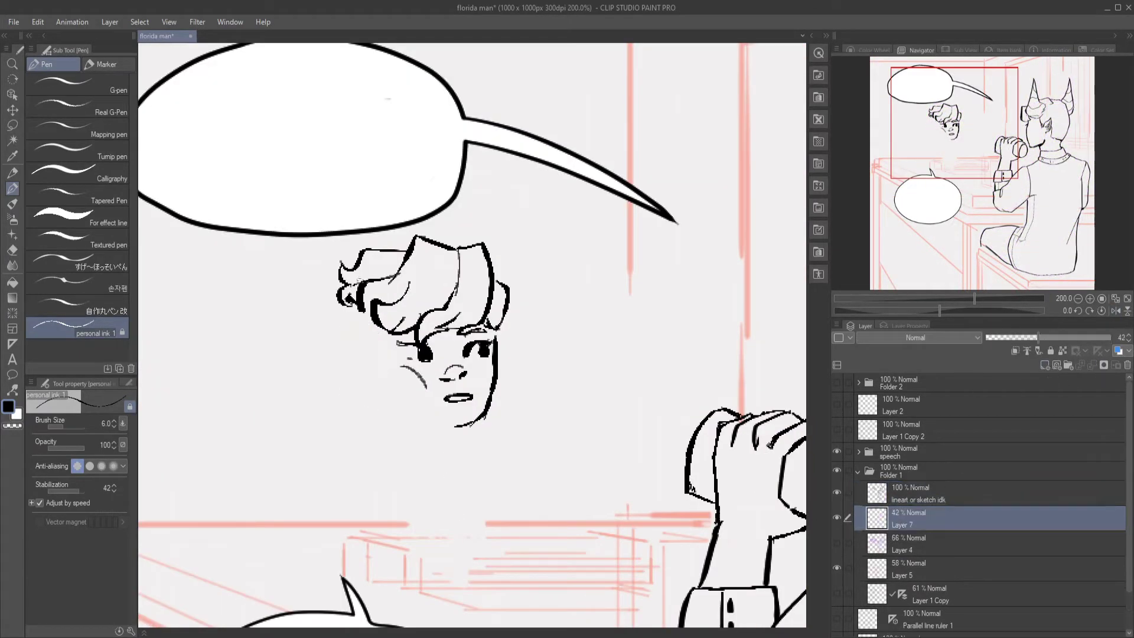
click(917, 500)
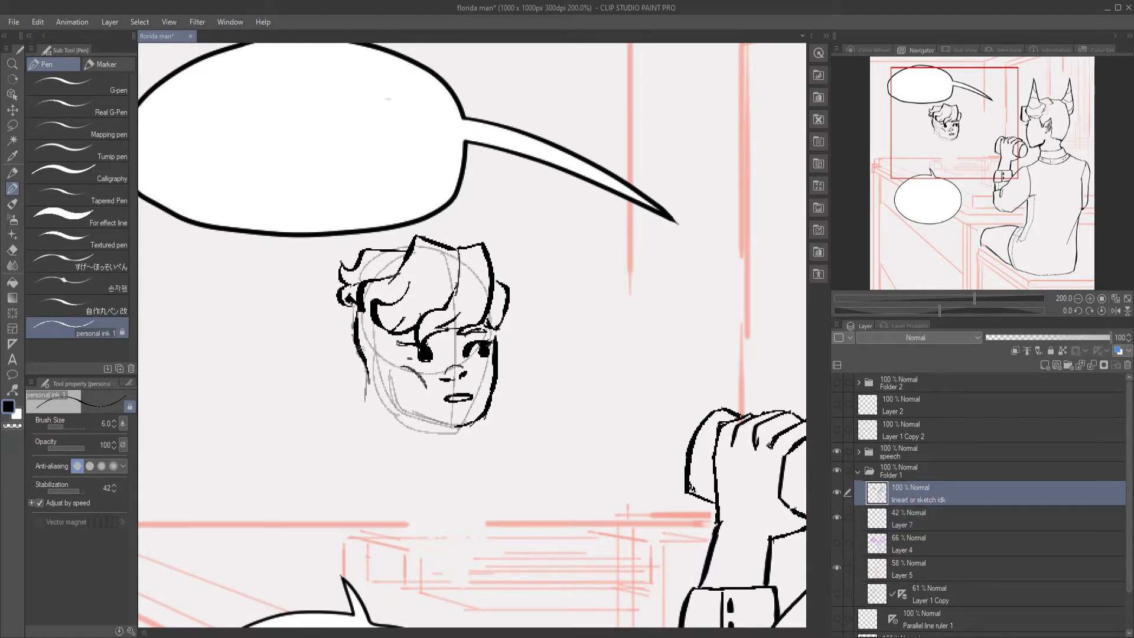
key(ctrl+z)
key(ctrl+z)
key(ctrl+z)
key(ctrl+z)
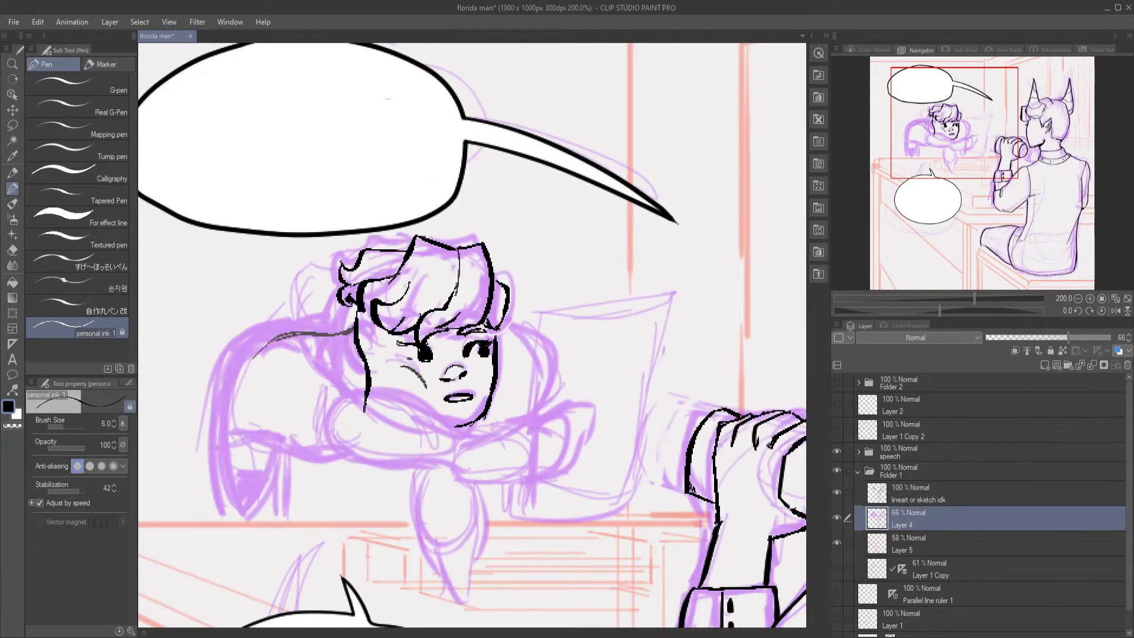
key(ctrl+z)
- Ink the girl's back and left-side contour and the curve around her cheek and jaw
drag(353, 358, 240, 480)
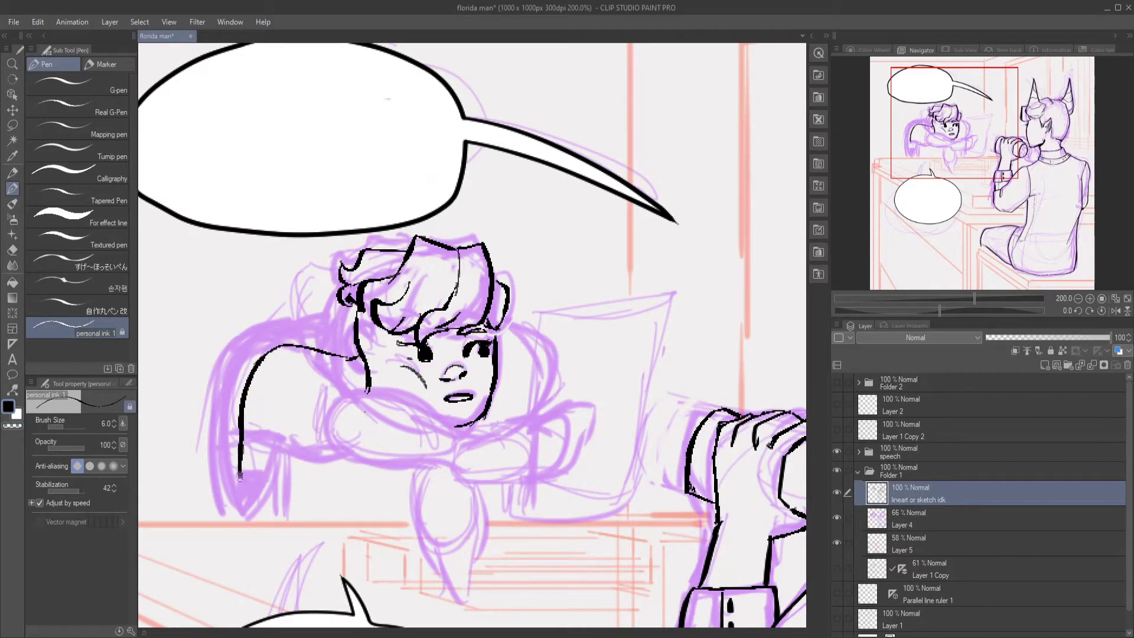
drag(397, 343, 330, 256)
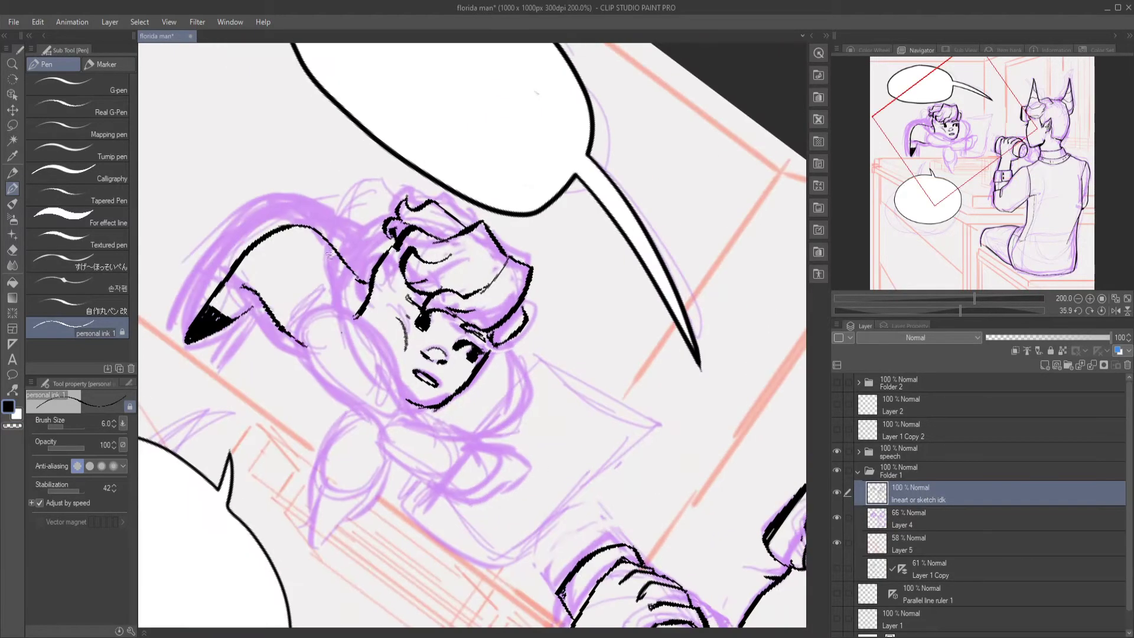
key(ctrl+@)
drag(510, 325, 325, 331)
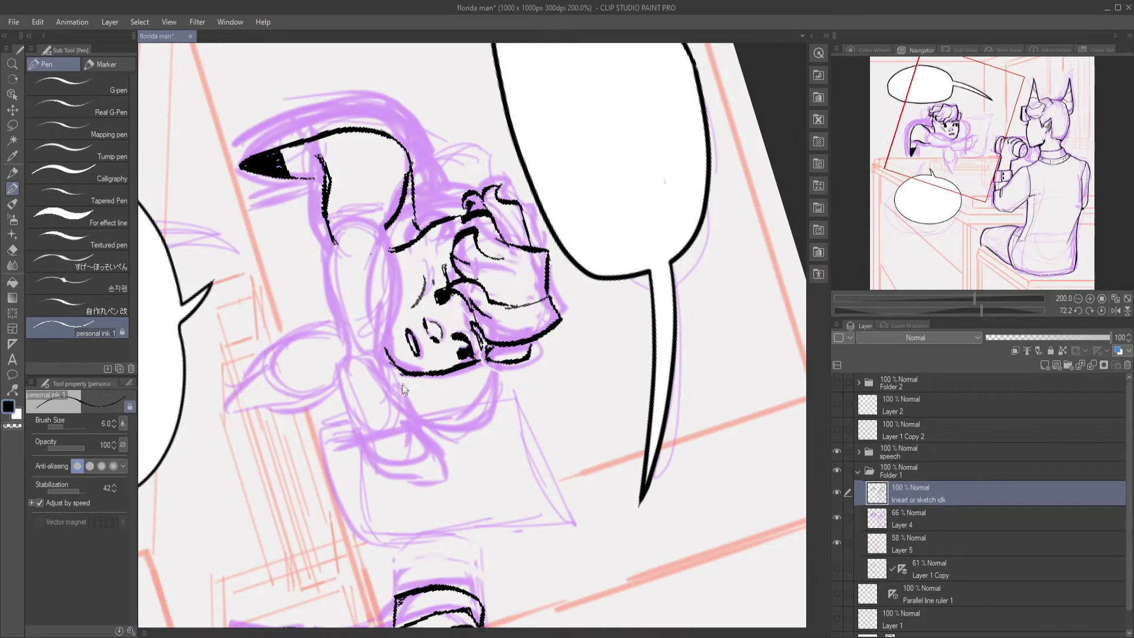
drag(319, 441, 308, 279)
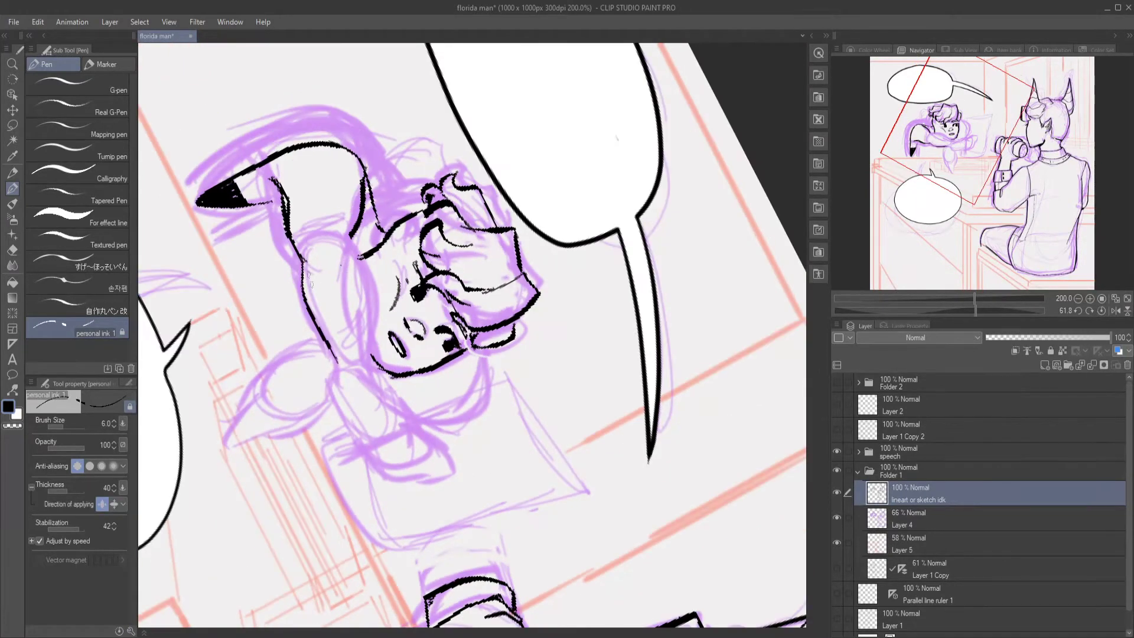
key(ctrl+@)
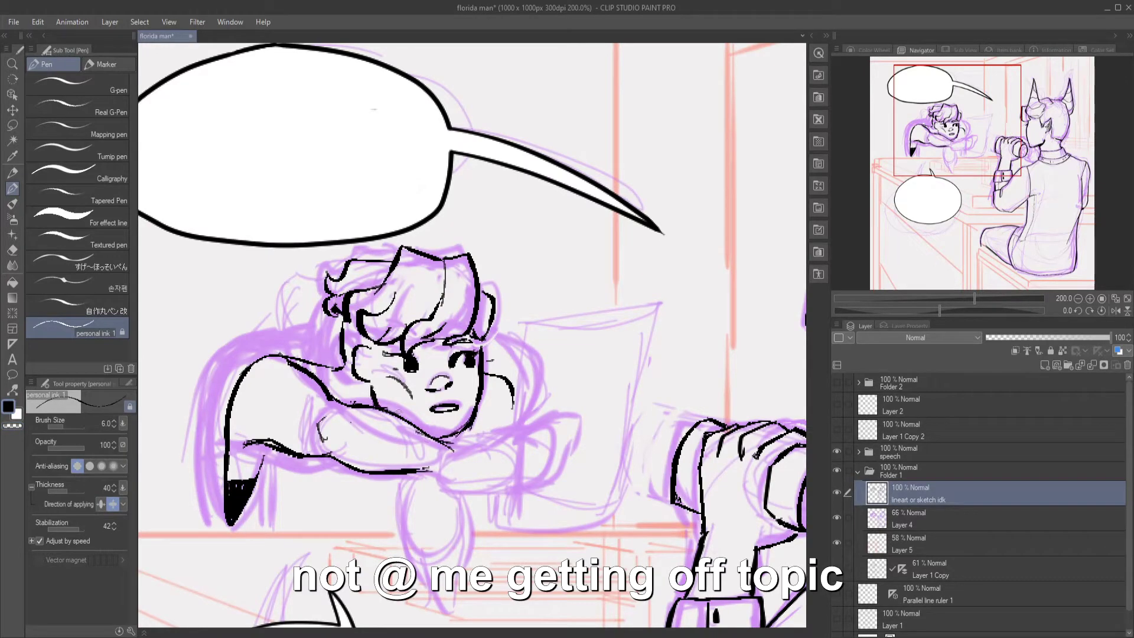
drag(482, 361, 523, 434)
- Ink the post beneath the girl's arm using the Layer 1 Copy guide, then hide the grey guide sketch
scroll(552, 349, down, 1)
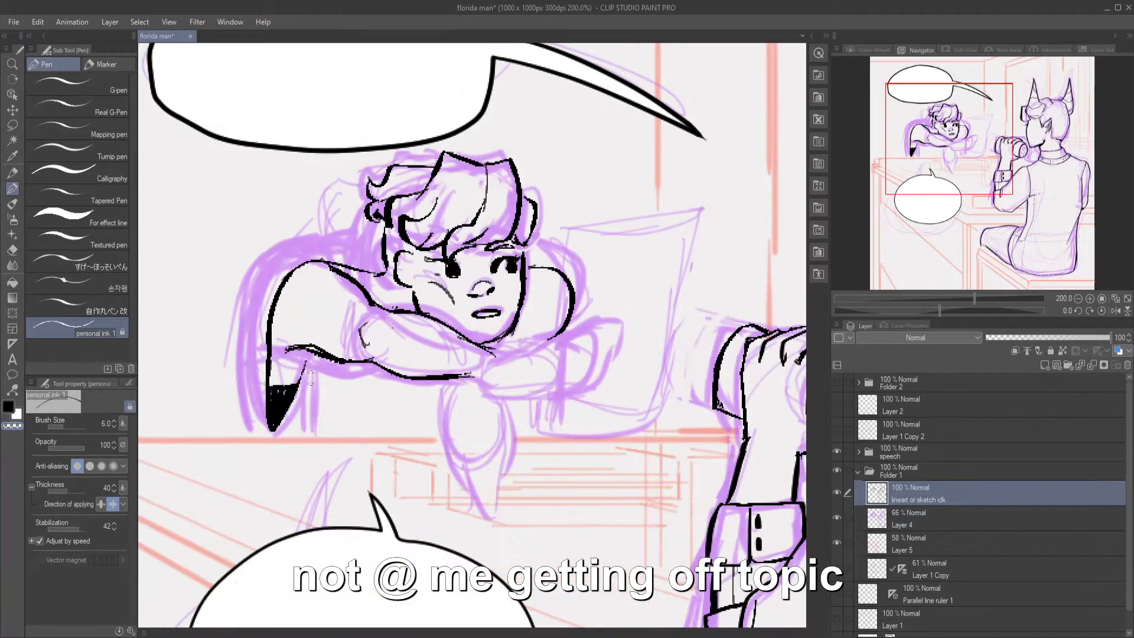
ctrl+click(848, 557)
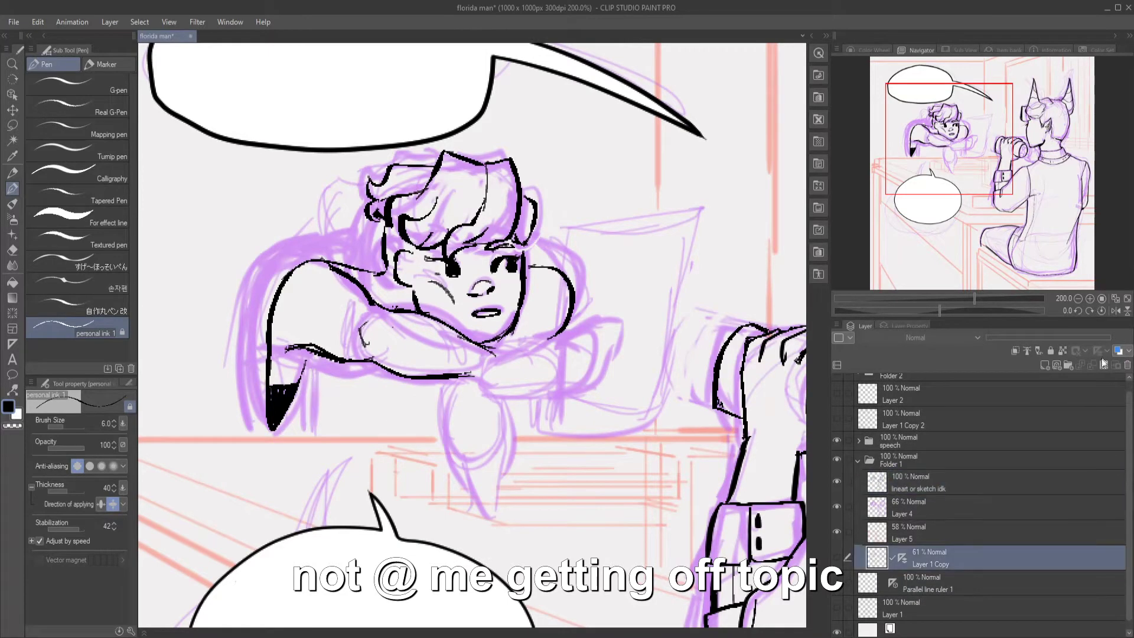
drag(312, 361, 322, 432)
key(ctrl+z)
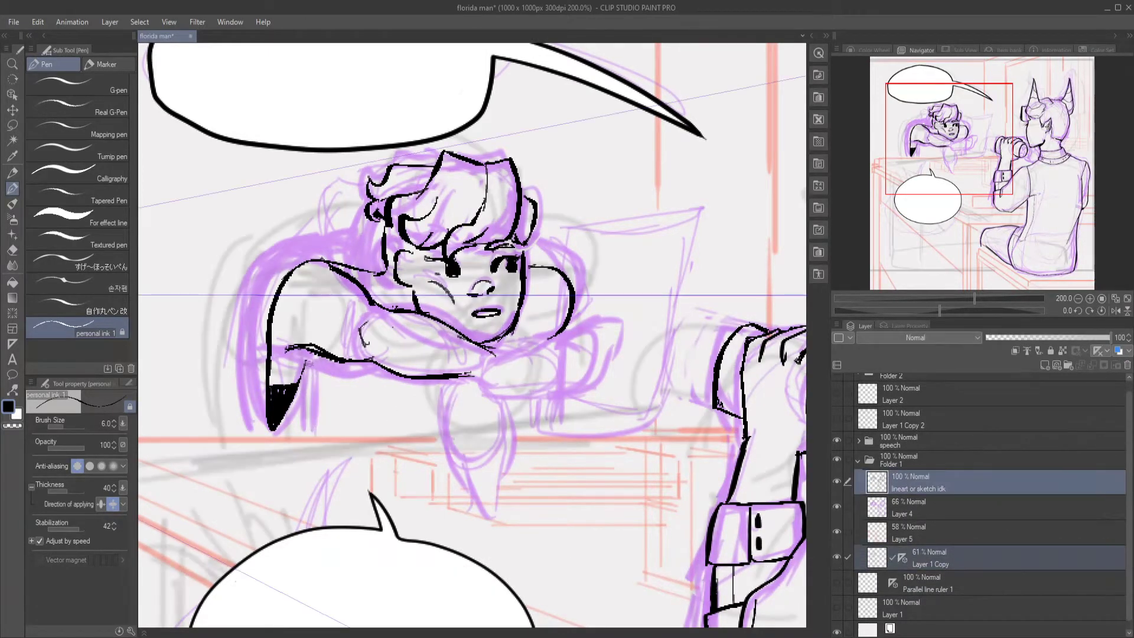
drag(303, 349, 303, 435)
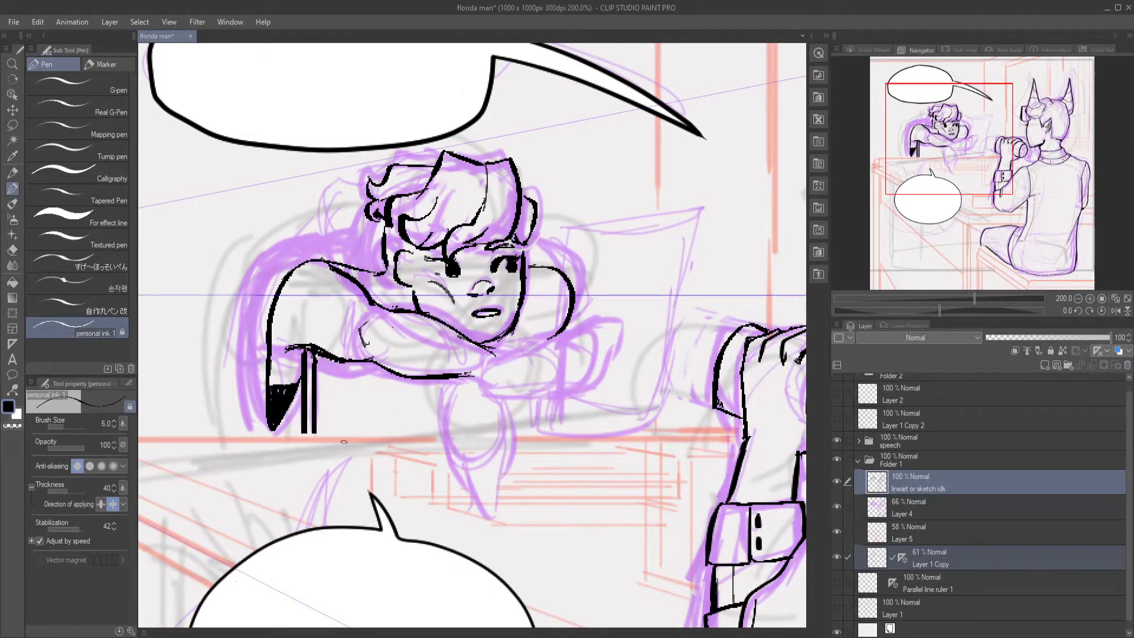
click(837, 557)
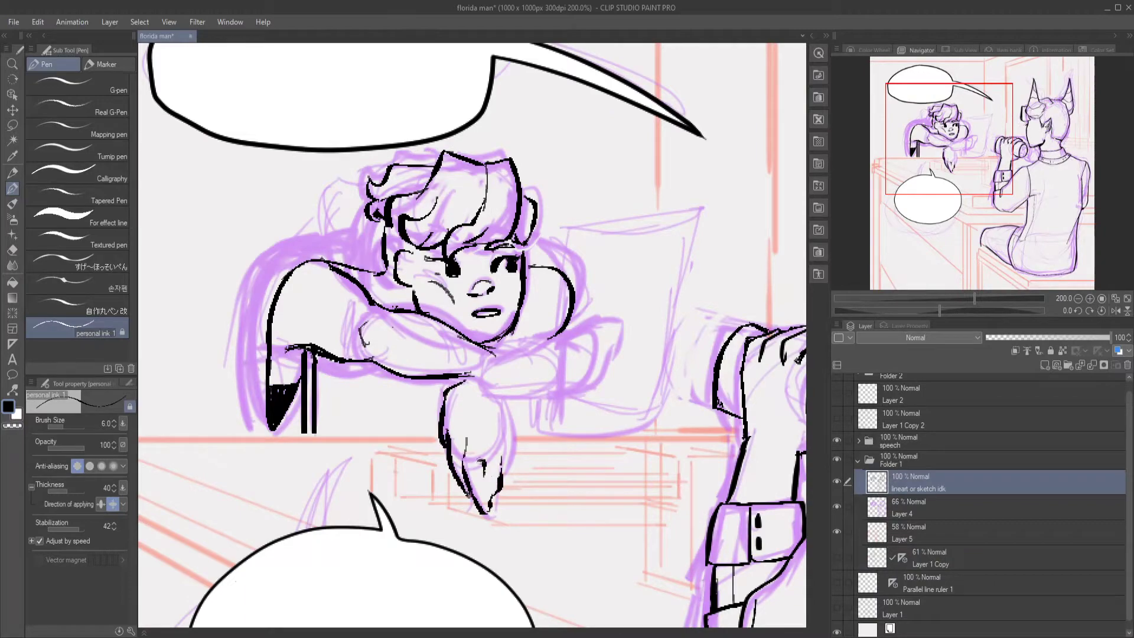
click(838, 507)
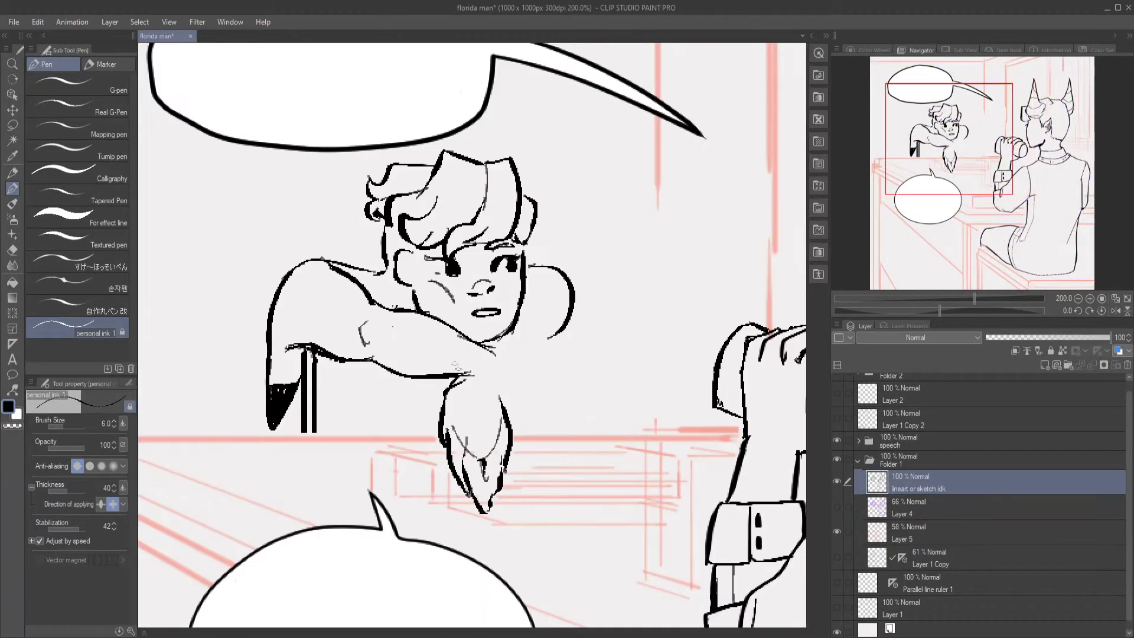
scroll(316, 349, down, 4)
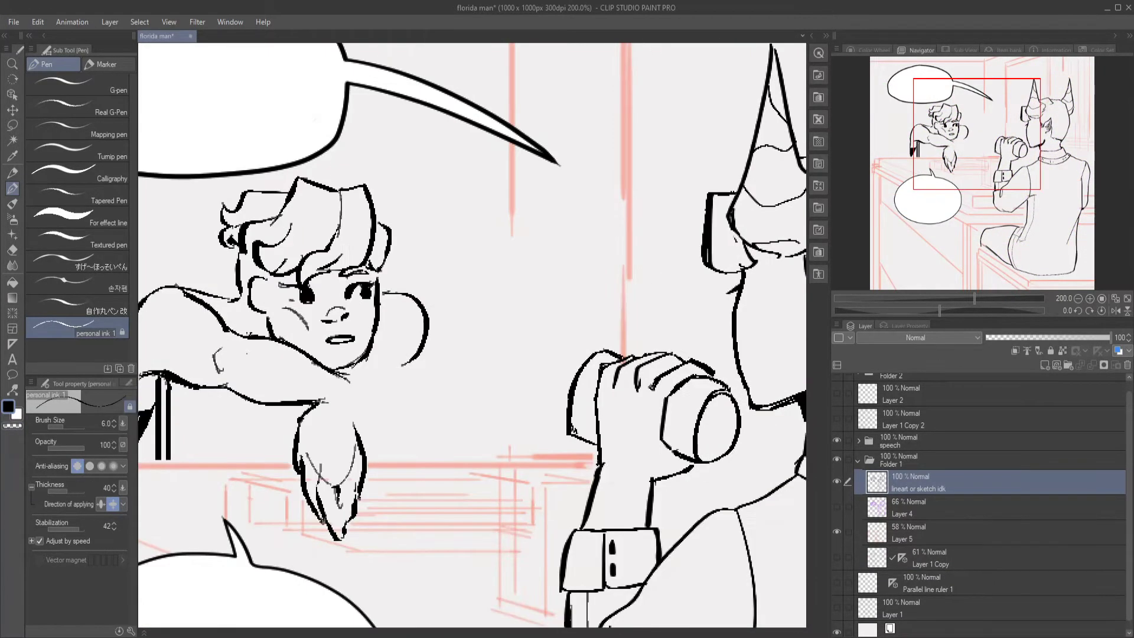
key(ctrl+z)
scroll(396, 501, up, 4)
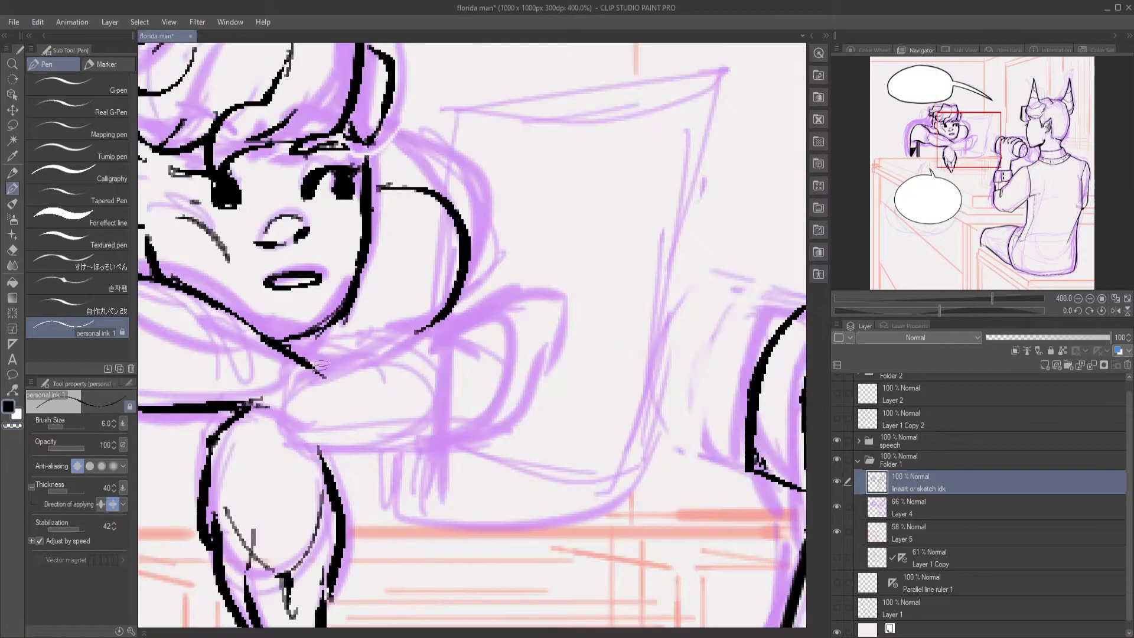
- Ink the girl's upper arm, forearm and curled hand with its finger lines
mouse_move(387, 357)
mouse_down()
mouse_move(449, 322)
mouse_move(523, 336)
mouse_up()
mouse_move(469, 338)
mouse_down()
mouse_move(496, 354)
mouse_move(449, 461)
mouse_up()
drag(435, 455, 415, 444)
drag(442, 372, 478, 394)
drag(443, 405, 447, 456)
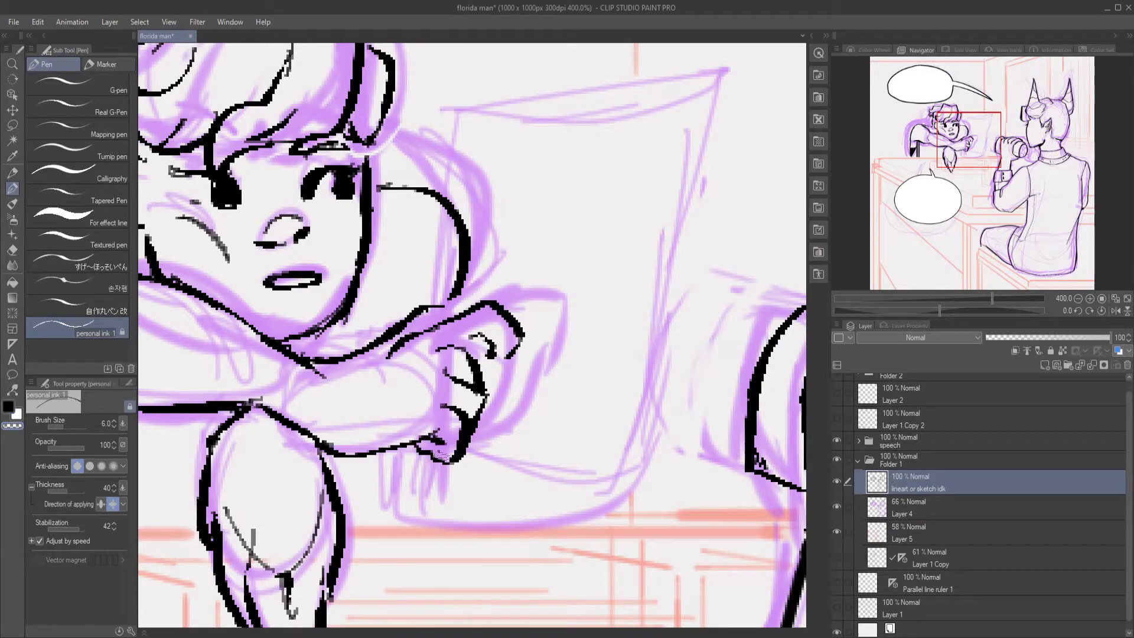
key(ctrl+z)
drag(478, 387, 484, 338)
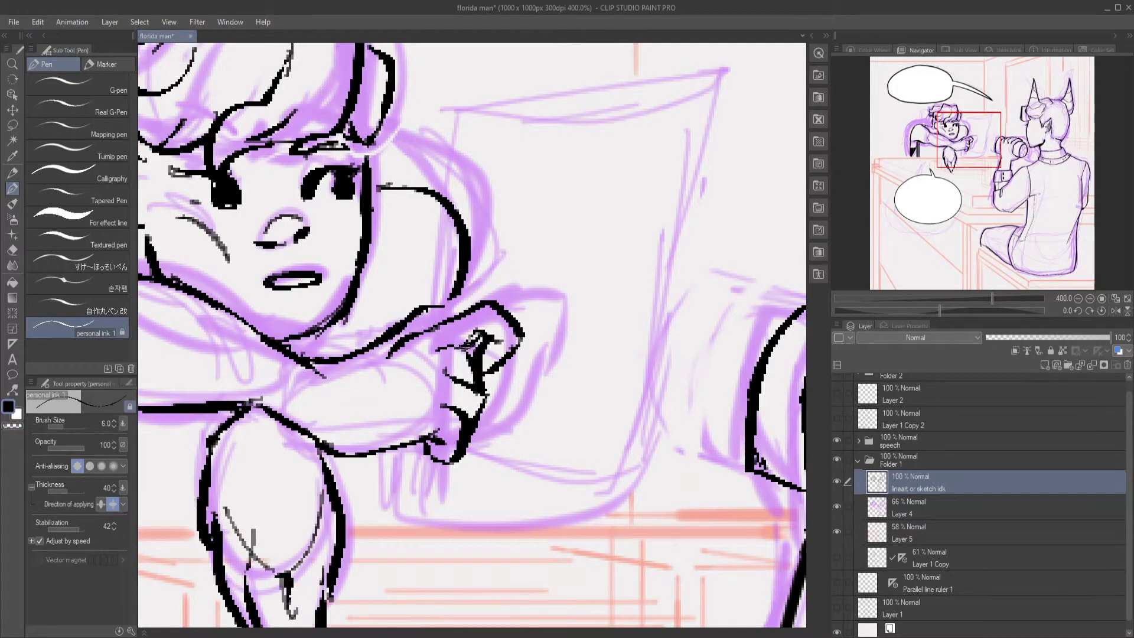
- Hide and restore the purple sketch to check the inked hand
scroll(470, 338, down, 5)
click(838, 507)
scroll(378, 355, up, 5)
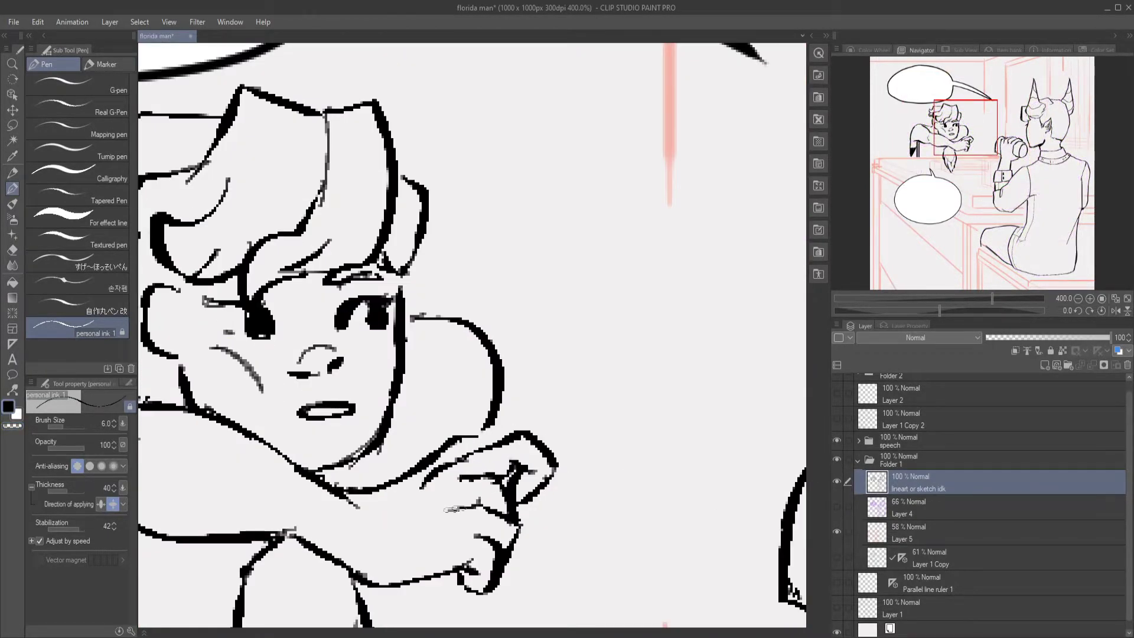
scroll(452, 509, down, 2)
scroll(467, 500, down, 3)
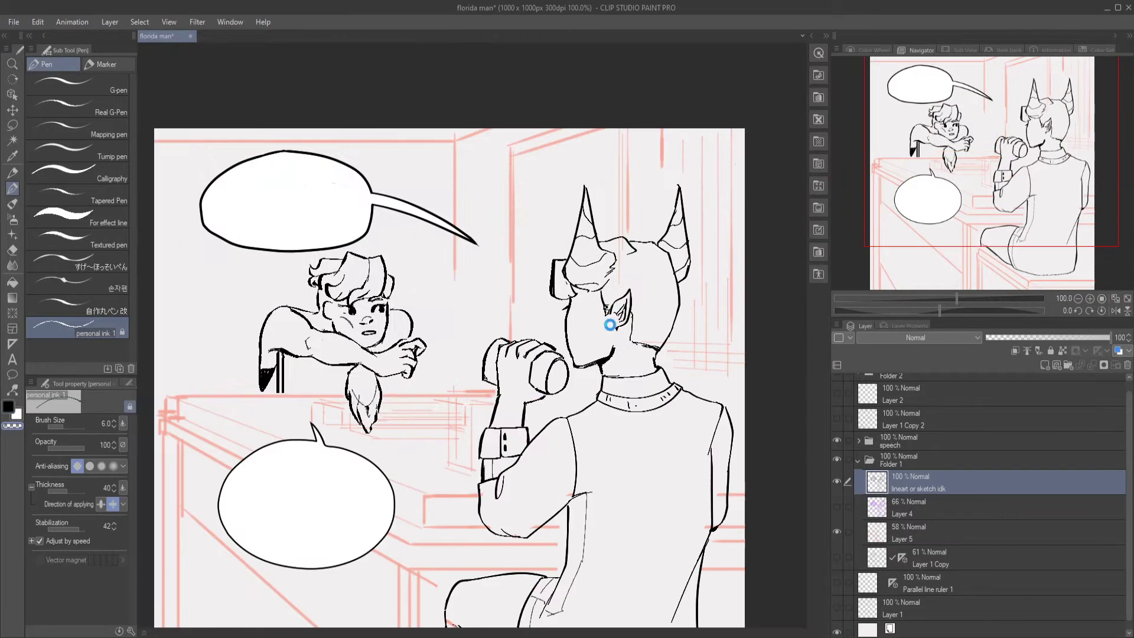
scroll(610, 324, up, 2)
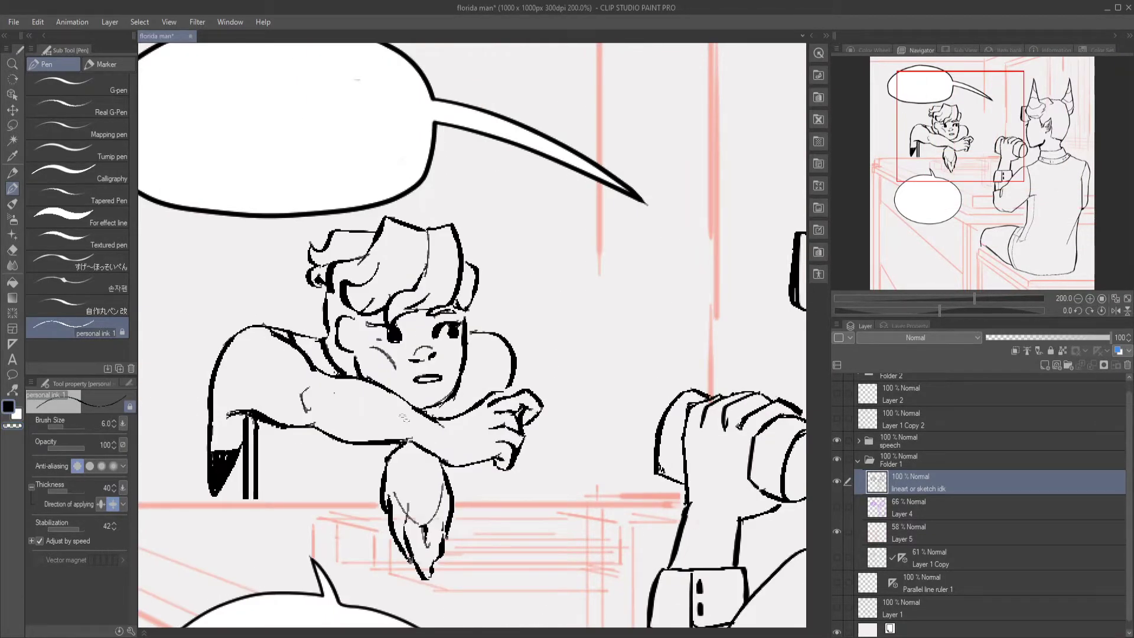
click(838, 501)
- Ink the top and right edges of the paper the girl holds
scroll(839, 496, up, 1)
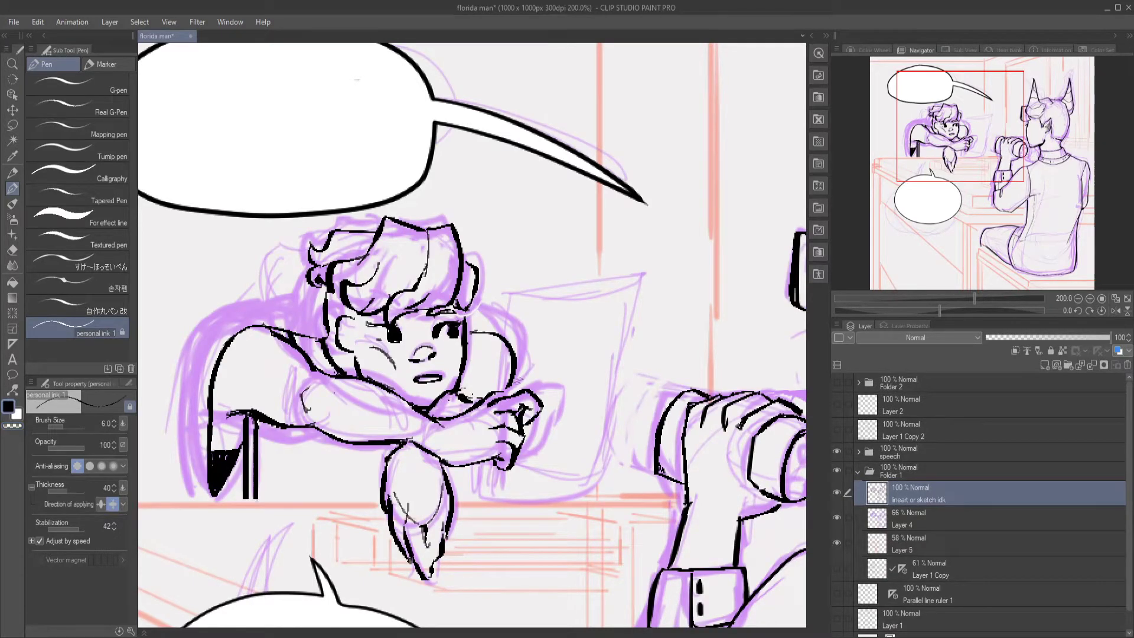
scroll(490, 371, down, 2)
scroll(491, 370, up, 1)
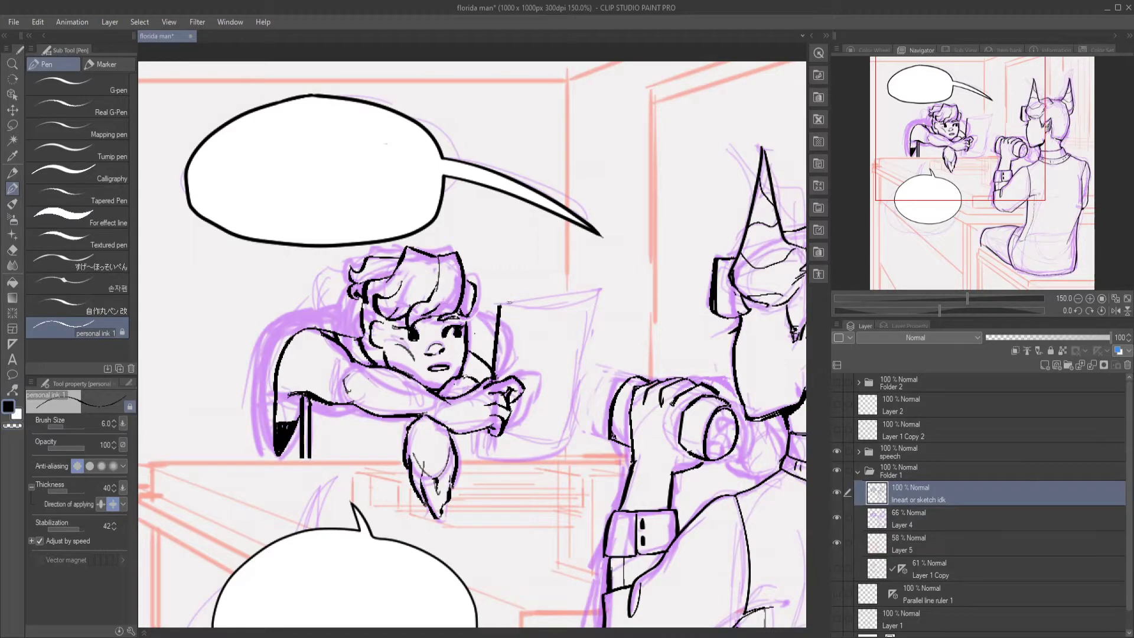
drag(499, 304, 600, 289)
drag(601, 289, 570, 442)
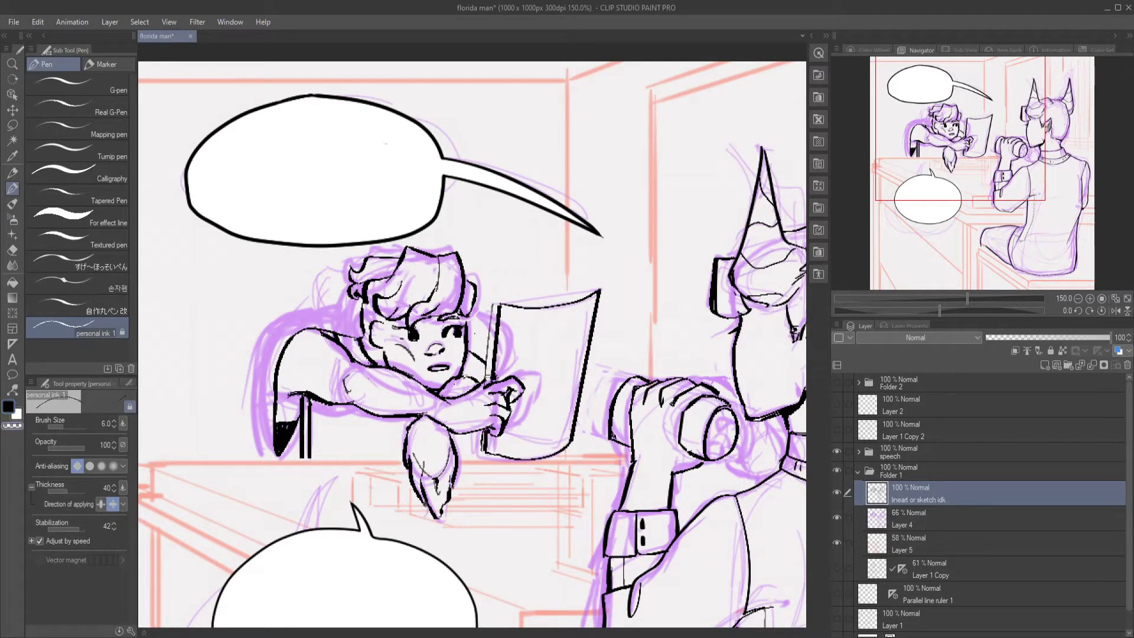
scroll(473, 343, down, 4)
- Select Layer 7 for drawing the counter, keeping the red perspective guides visible
click(837, 542)
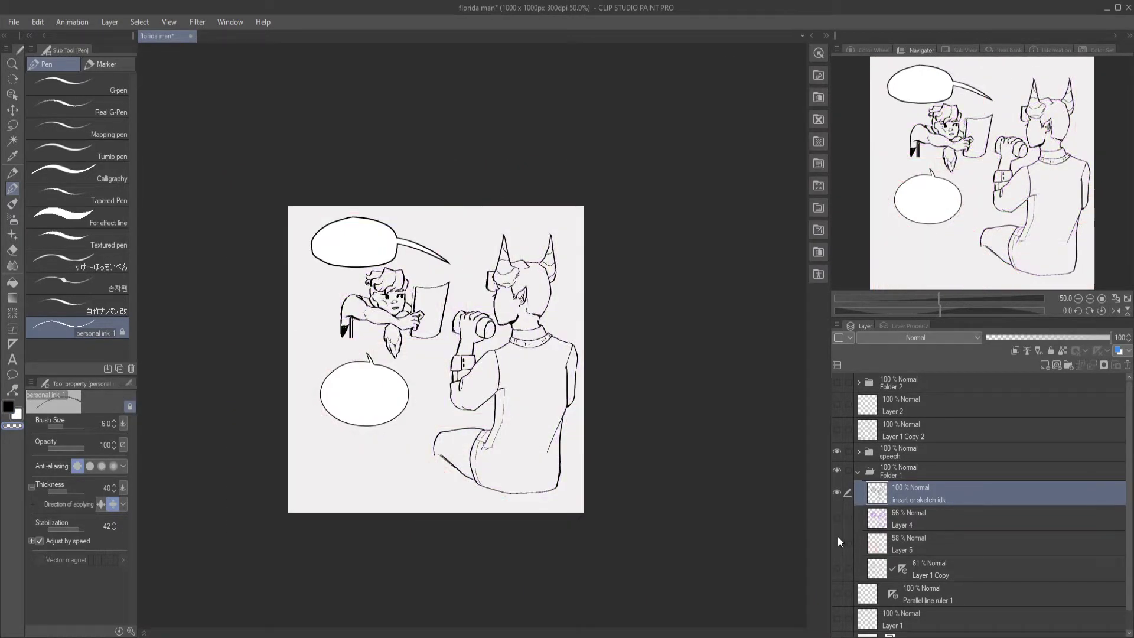
key(ctrl+z)
click(917, 589)
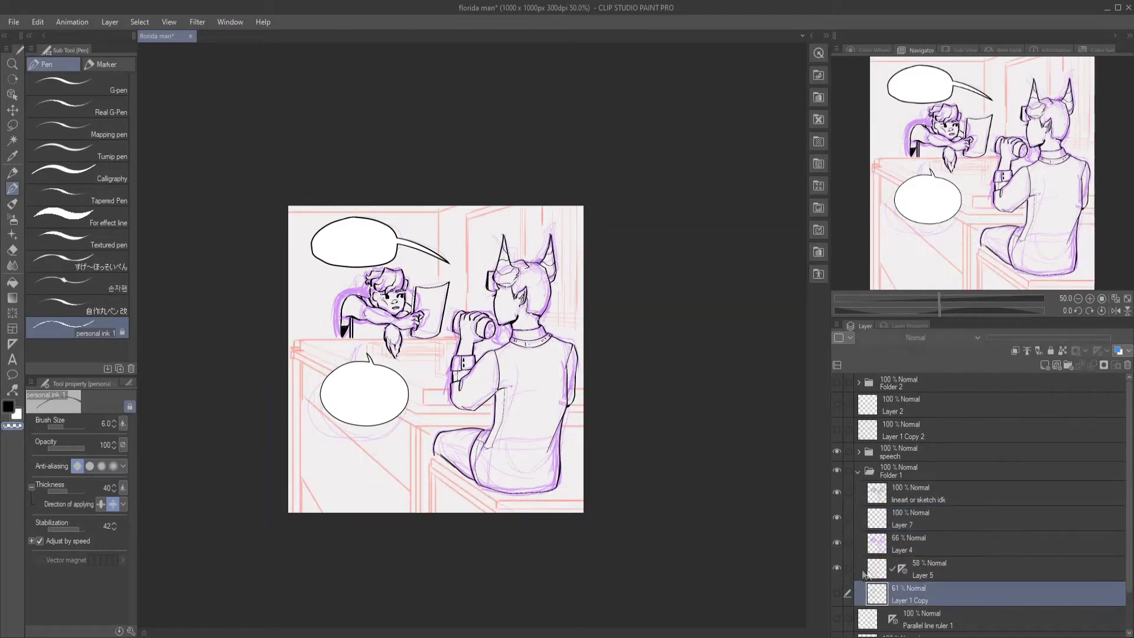
click(898, 571)
click(917, 520)
- Ink the counter's vertical edge, front edges and corner tick with the parallel line ruler
scroll(269, 295, up, 3)
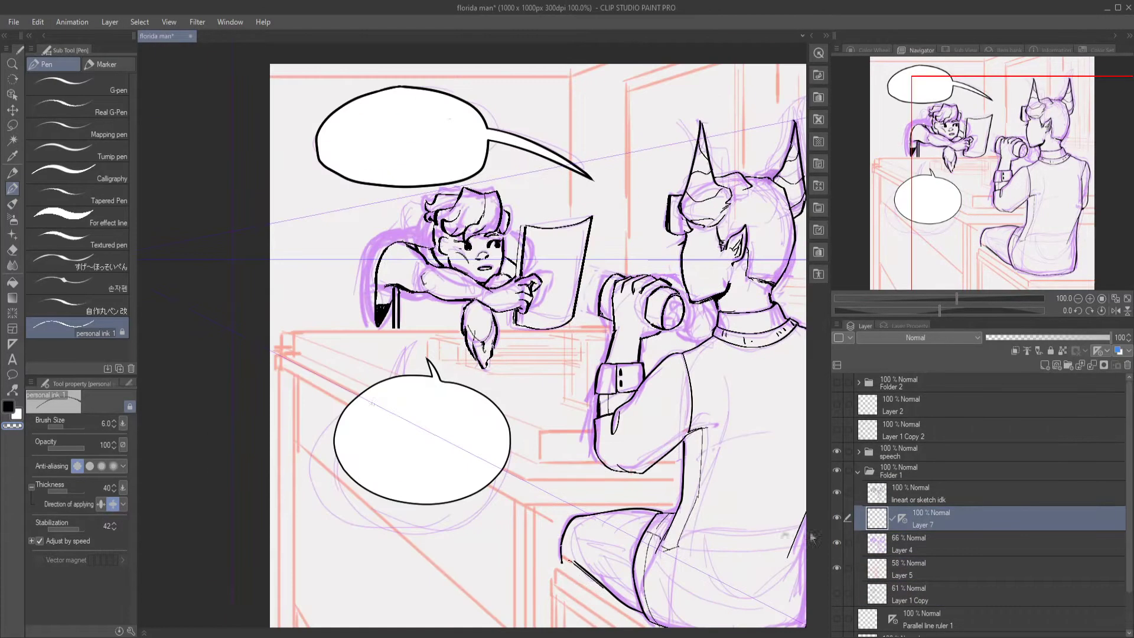
drag(370, 436, 369, 466)
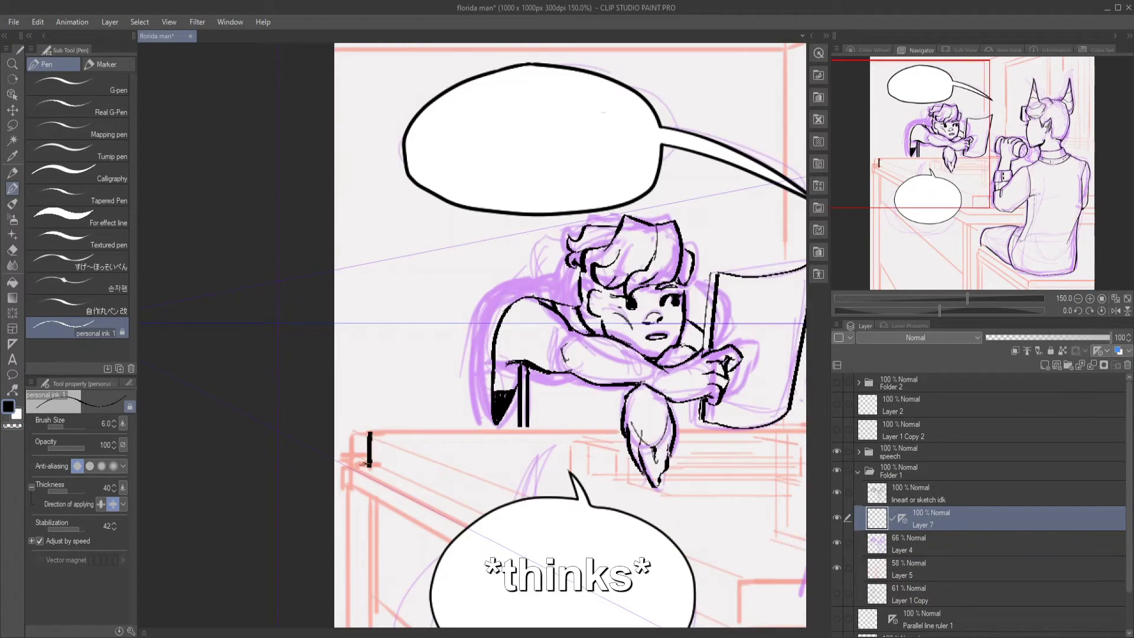
drag(931, 133, 965, 174)
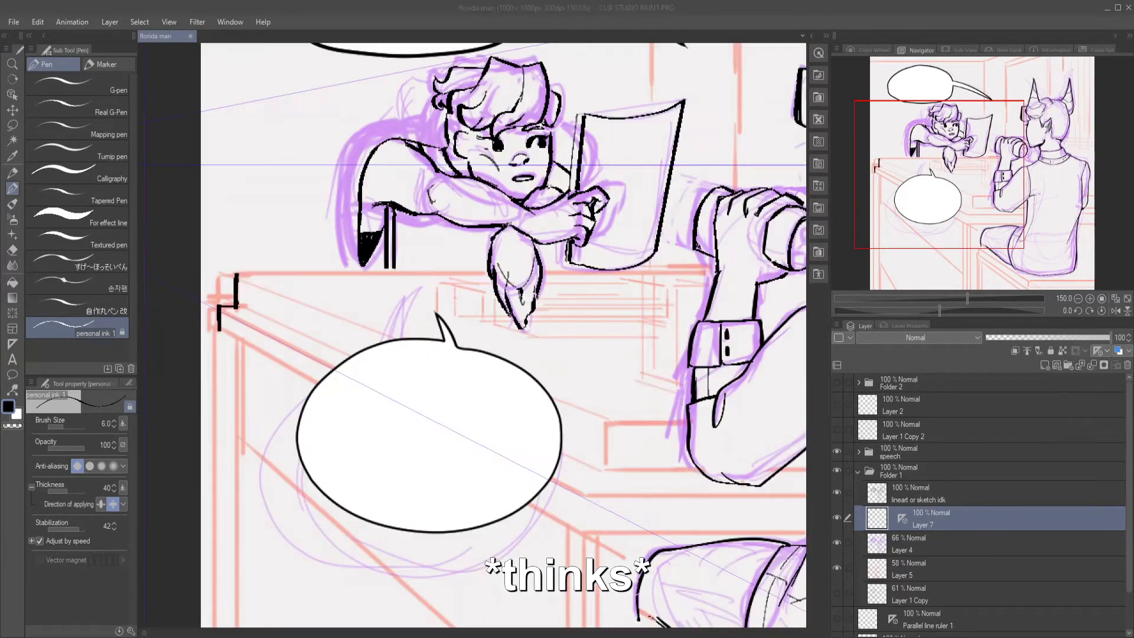
drag(479, 335, 385, 288)
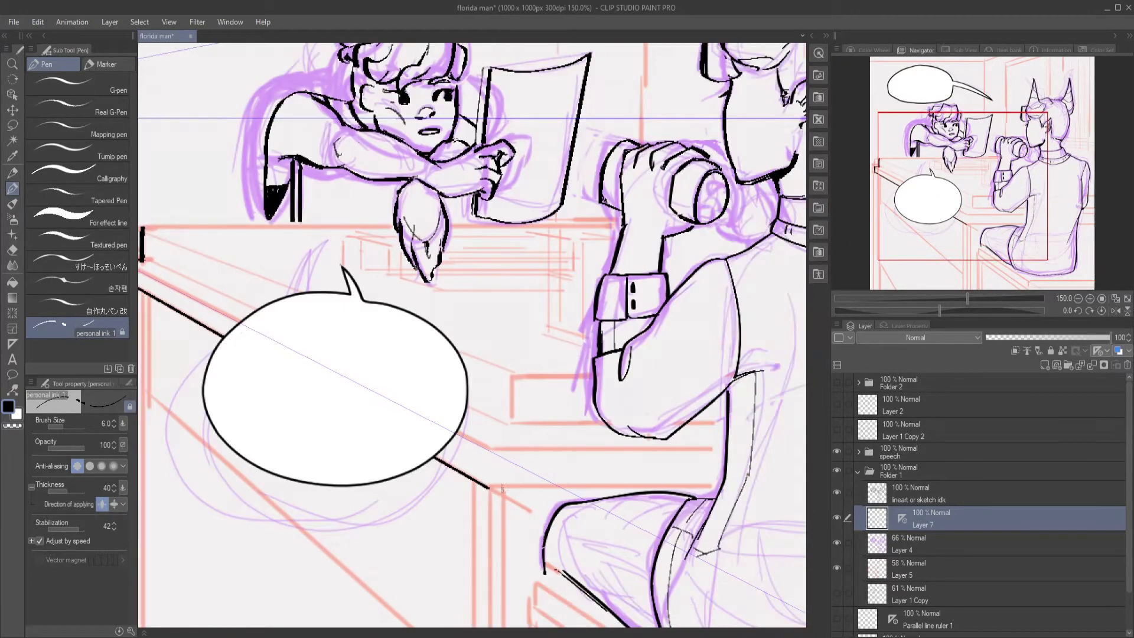
drag(489, 488, 721, 488)
drag(489, 452, 489, 466)
drag(385, 288, 435, 282)
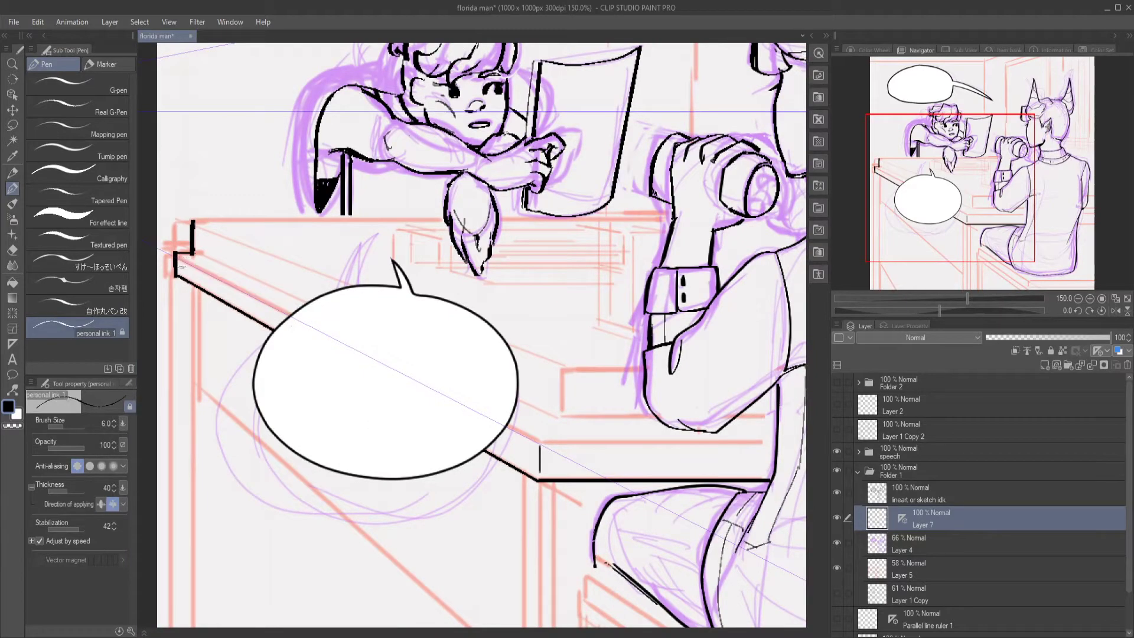
mouse_move(544, 441)
mouse_down()
mouse_move(619, 446)
mouse_move(546, 442)
mouse_move(787, 432)
mouse_move(751, 416)
mouse_move(457, 478)
mouse_move(725, 479)
mouse_up()
drag(725, 441, 451, 442)
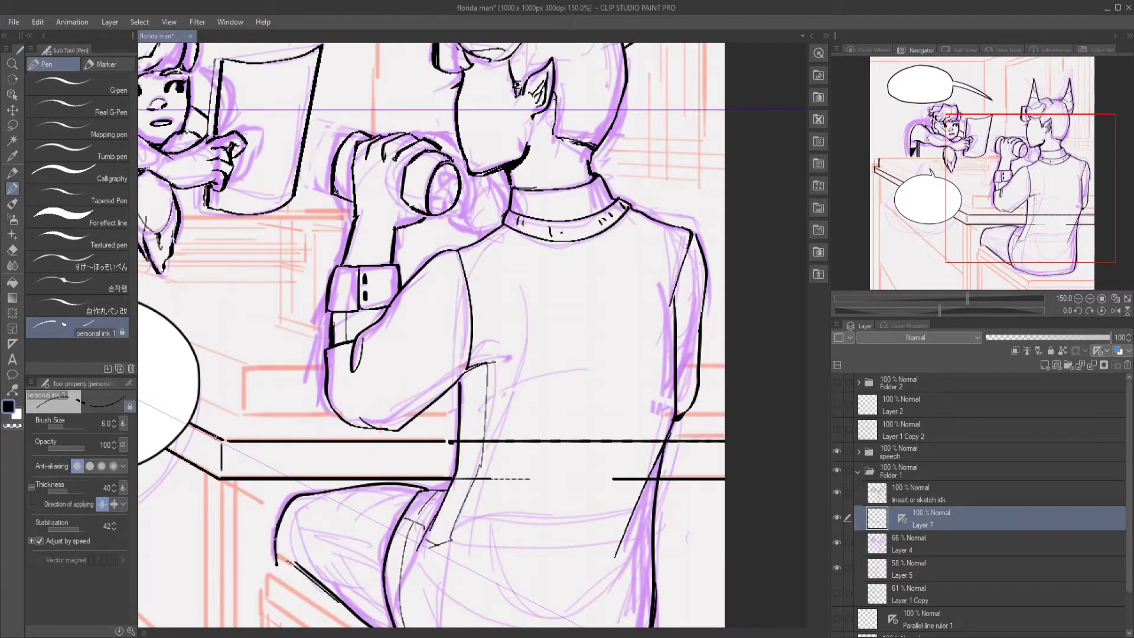
- Ink the remaining horizontal counter edges behind the man and the diagonal counter edge
drag(414, 295, 437, 299)
drag(268, 418, 698, 419)
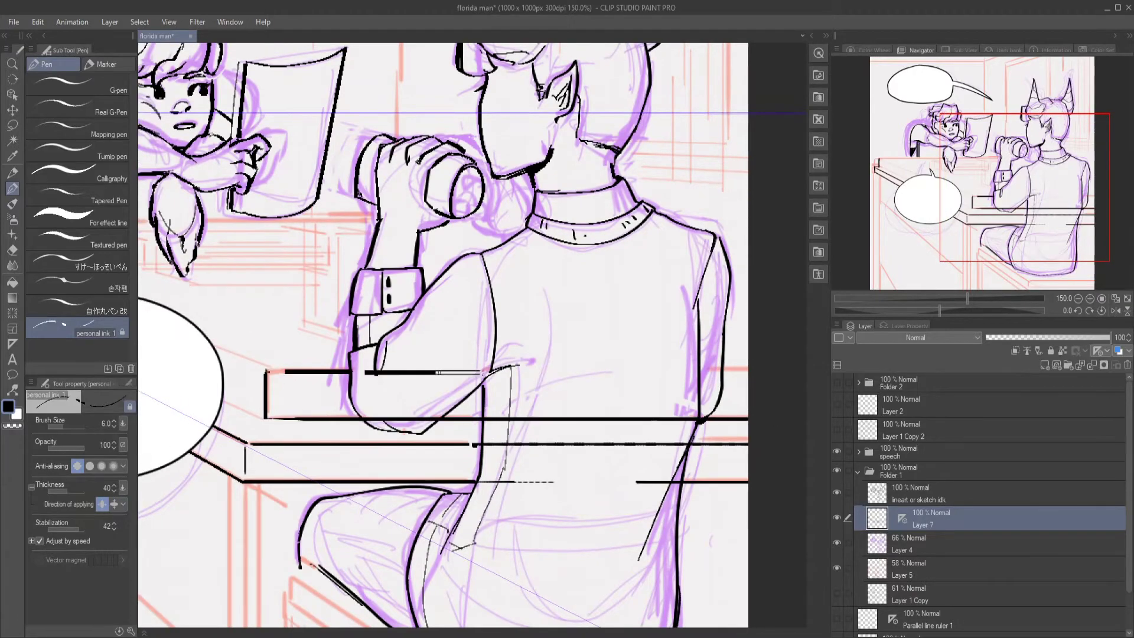
drag(413, 372, 698, 373)
drag(414, 296, 688, 318)
drag(177, 278, 289, 325)
drag(178, 248, 543, 390)
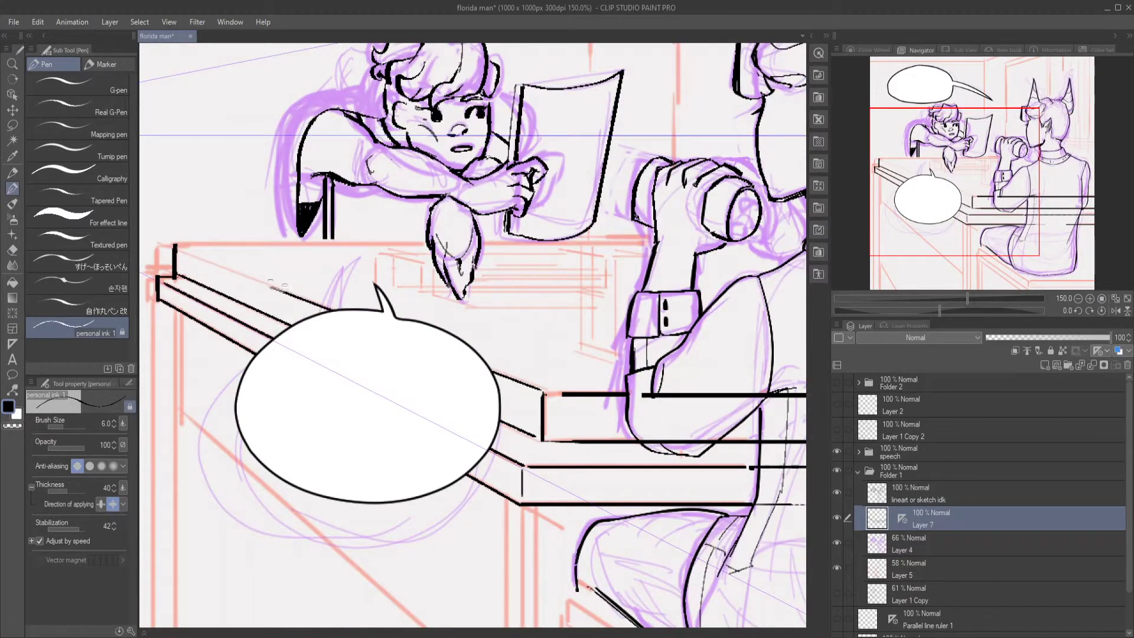
mouse_move(177, 248)
mouse_down()
mouse_move(649, 249)
mouse_move(209, 199)
mouse_move(268, 45)
mouse_up()
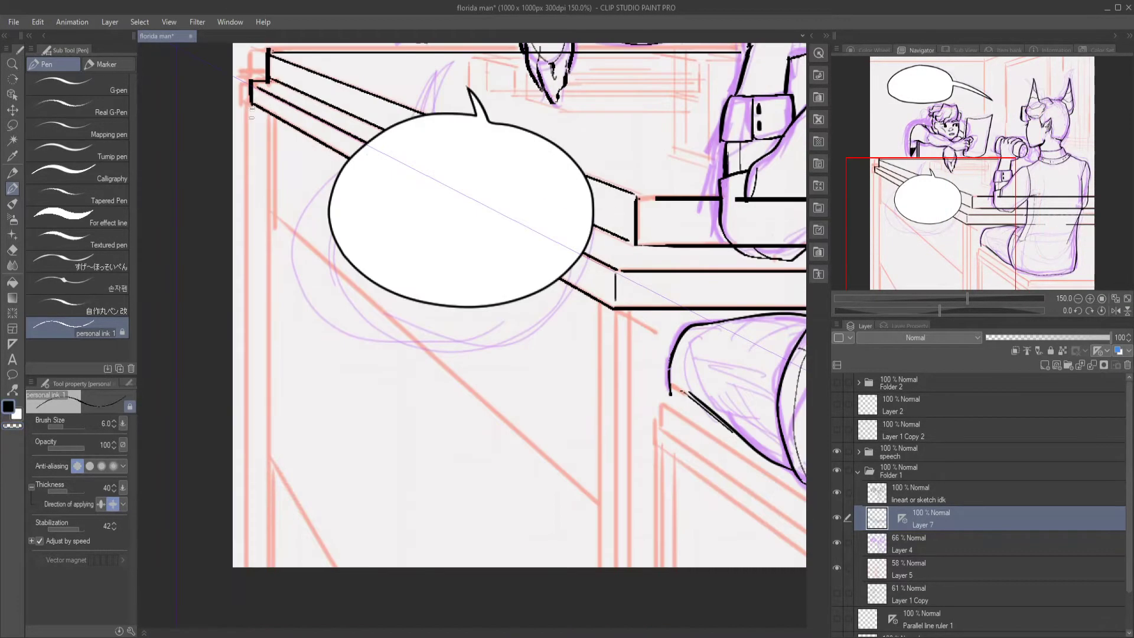
- Ink the vertical counter leg lines and the diagonal lines on the counter side
drag(251, 89, 252, 567)
mouse_move(270, 115)
mouse_down()
mouse_move(270, 567)
mouse_move(277, 206)
mouse_up()
drag(597, 302, 597, 567)
mouse_move(616, 310)
mouse_down()
mouse_move(616, 567)
mouse_move(631, 569)
mouse_up()
drag(273, 461, 337, 568)
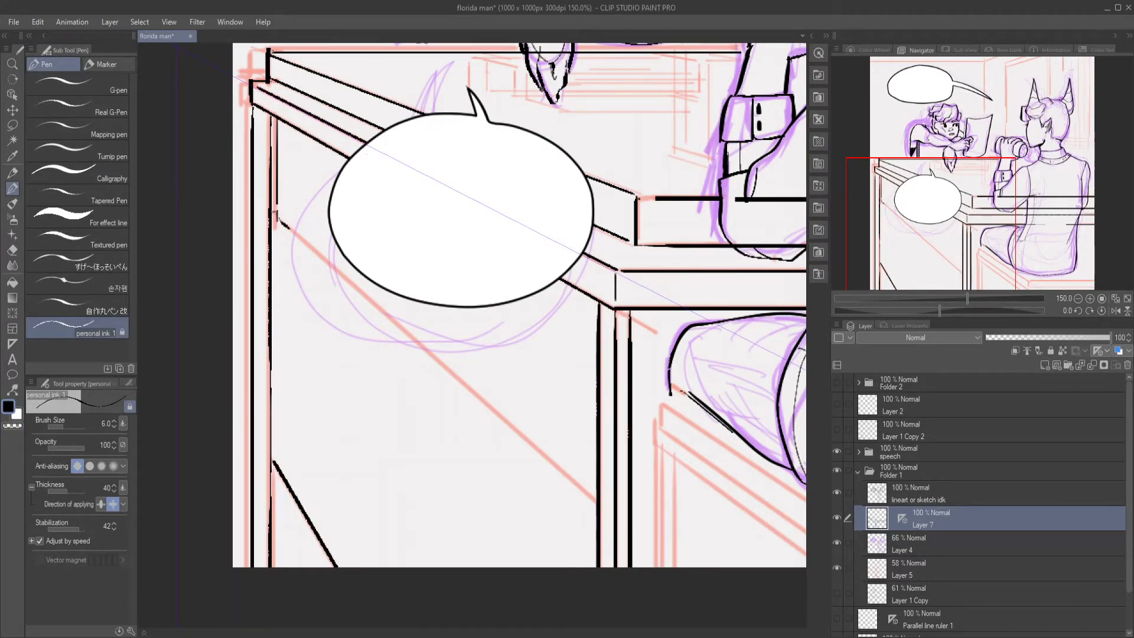
mouse_move(273, 212)
mouse_down()
mouse_move(597, 501)
mouse_move(582, 508)
mouse_move(574, 495)
mouse_up()
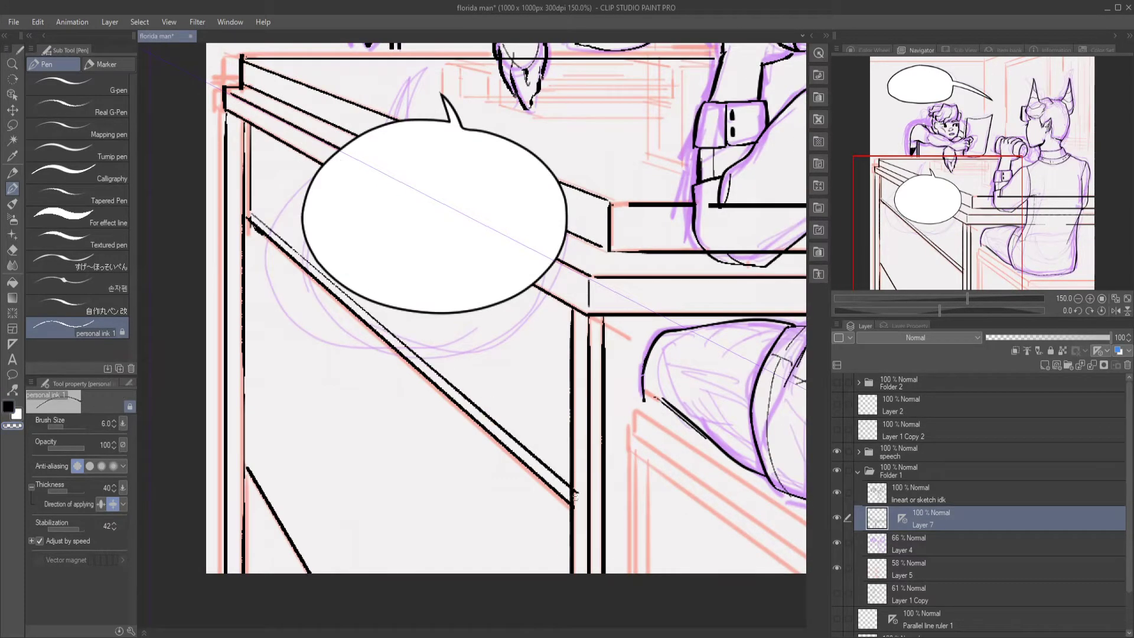
- Ink the seat's diagonal and horizontal edges and its vertical legs under the man
drag(746, 467, 374, 396)
drag(267, 341, 463, 468)
mouse_move(264, 341)
mouse_down()
mouse_move(264, 365)
mouse_move(463, 502)
mouse_up()
drag(258, 378, 431, 502)
mouse_move(266, 338)
mouse_down()
mouse_move(301, 337)
mouse_move(703, 338)
mouse_up()
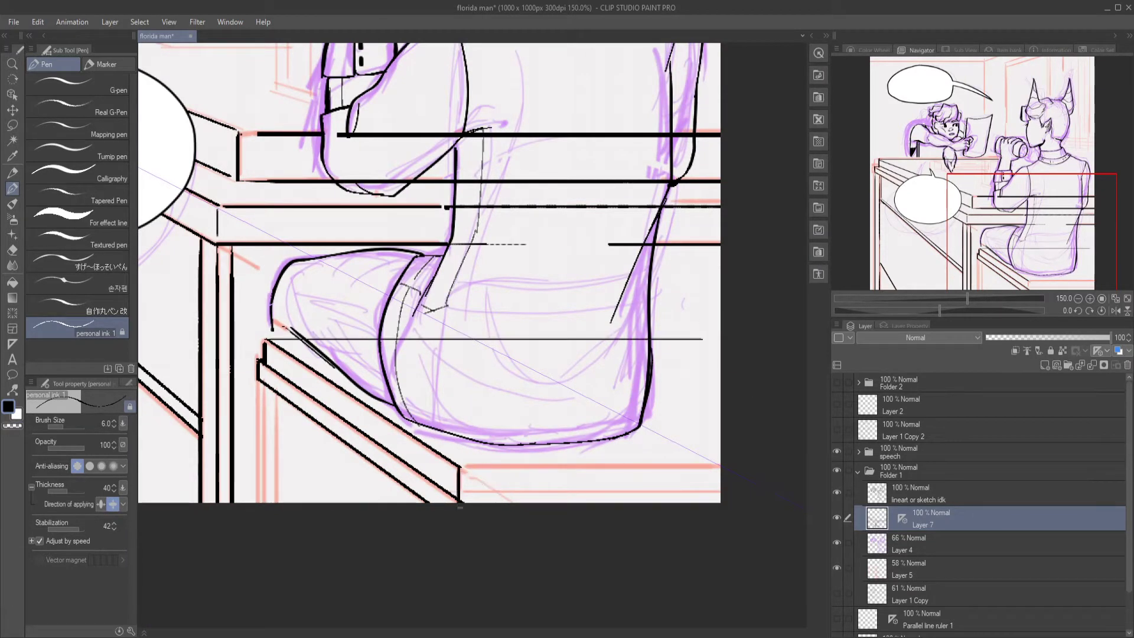
drag(463, 498, 720, 498)
drag(462, 468, 720, 468)
drag(257, 379, 265, 502)
drag(277, 394, 277, 502)
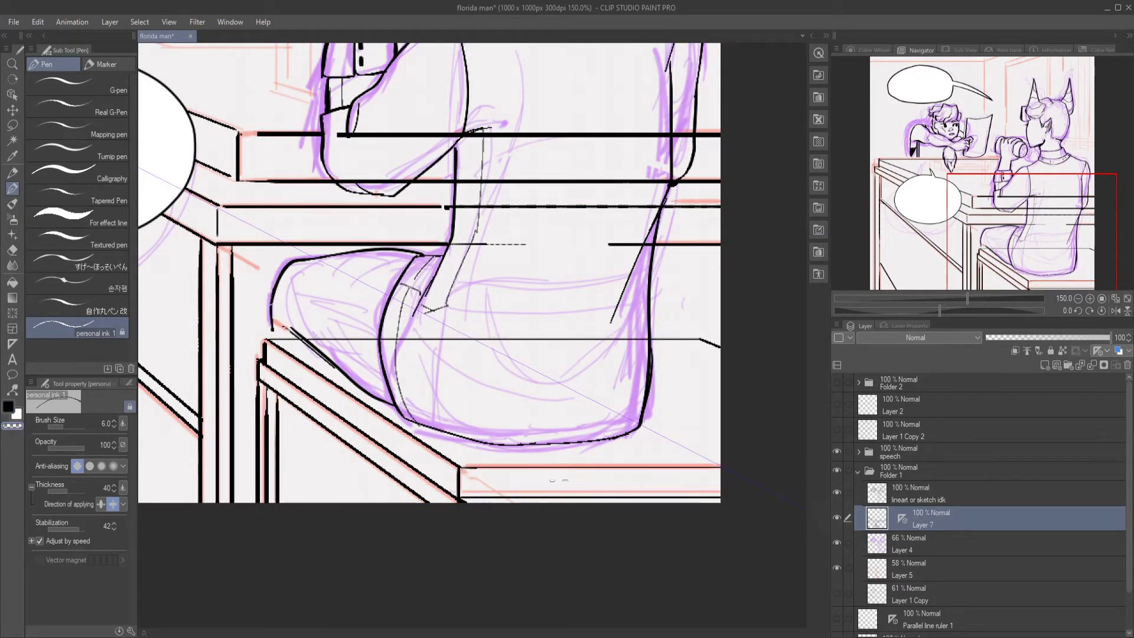
drag(700, 339, 719, 347)
- Lasso-select the overshooting ink line ends around the seat, arm and desk and delete them
key(m)
drag(263, 331, 266, 354)
key(Delete)
key(ctrl+d)
mouse_move(450, 248)
mouse_down()
mouse_move(664, 195)
mouse_move(467, 136)
mouse_up()
key(Delete)
key(ctrl+d)
mouse_move(657, 490)
mouse_down()
mouse_move(620, 384)
mouse_move(679, 532)
mouse_move(650, 472)
mouse_up()
mouse_move(657, 326)
mouse_down()
mouse_move(490, 331)
mouse_move(657, 326)
mouse_up()
key(Delete)
key(ctrl+d)
scroll(585, 392, down, 3)
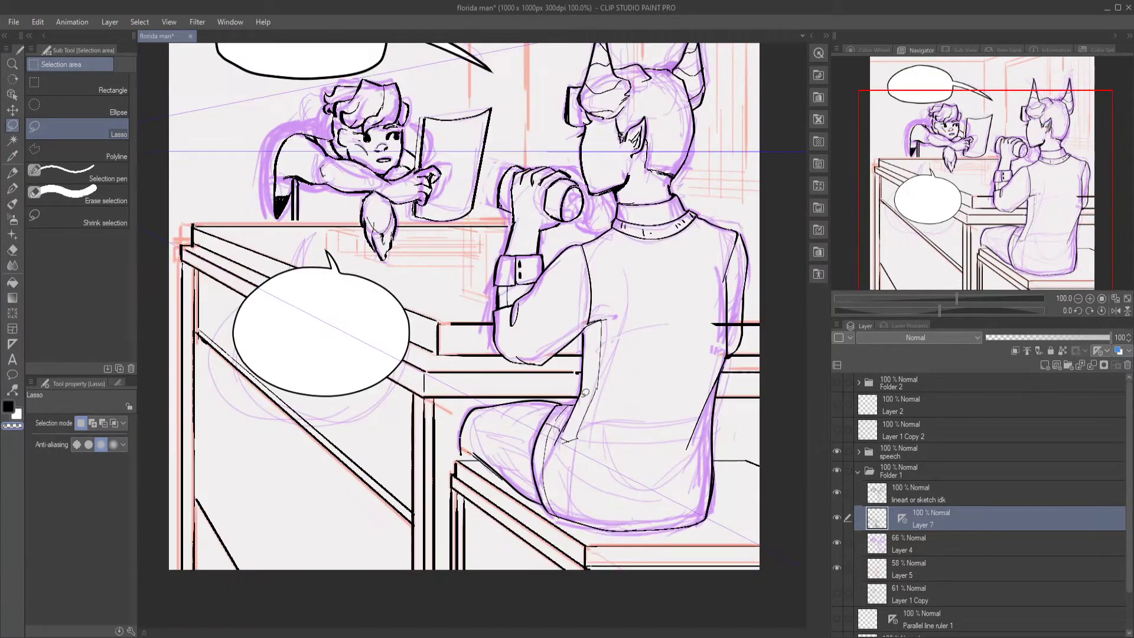
- Select the lineart layer with the Pen and save the panel
click(919, 499)
key(p)
scroll(650, 473, up, 3)
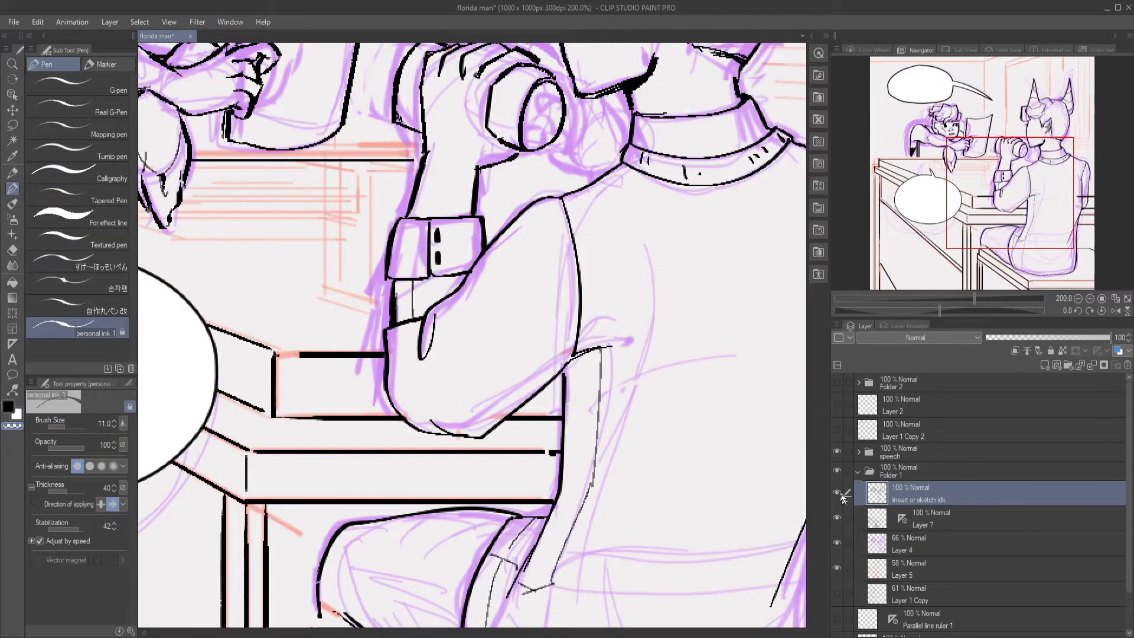
key(ctrl+s)
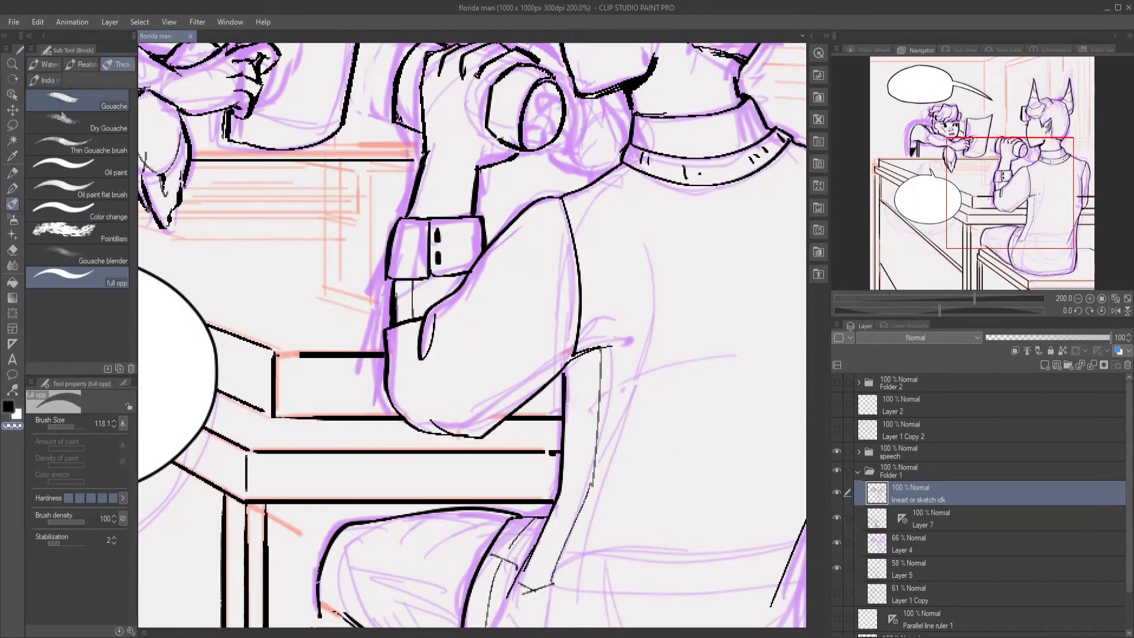
- Add a short ink stroke at the man's hand near the cup, then return to Layer 7
scroll(410, 406, down, 2)
scroll(411, 406, up, 2)
drag(377, 393, 422, 418)
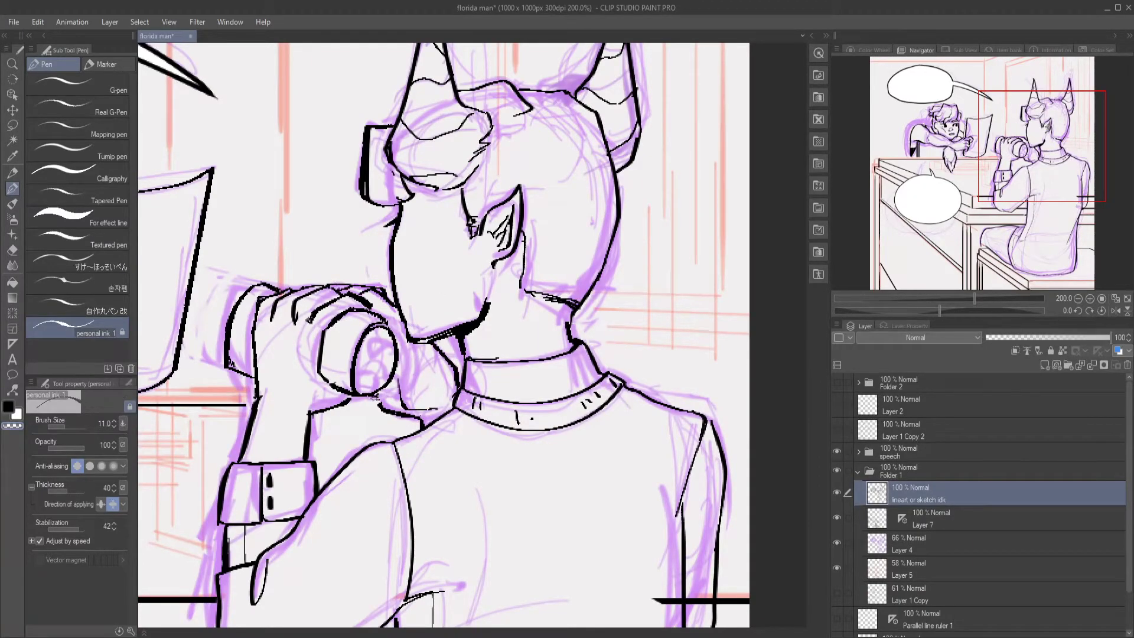
scroll(624, 177, down, 3)
scroll(507, 434, up, 3)
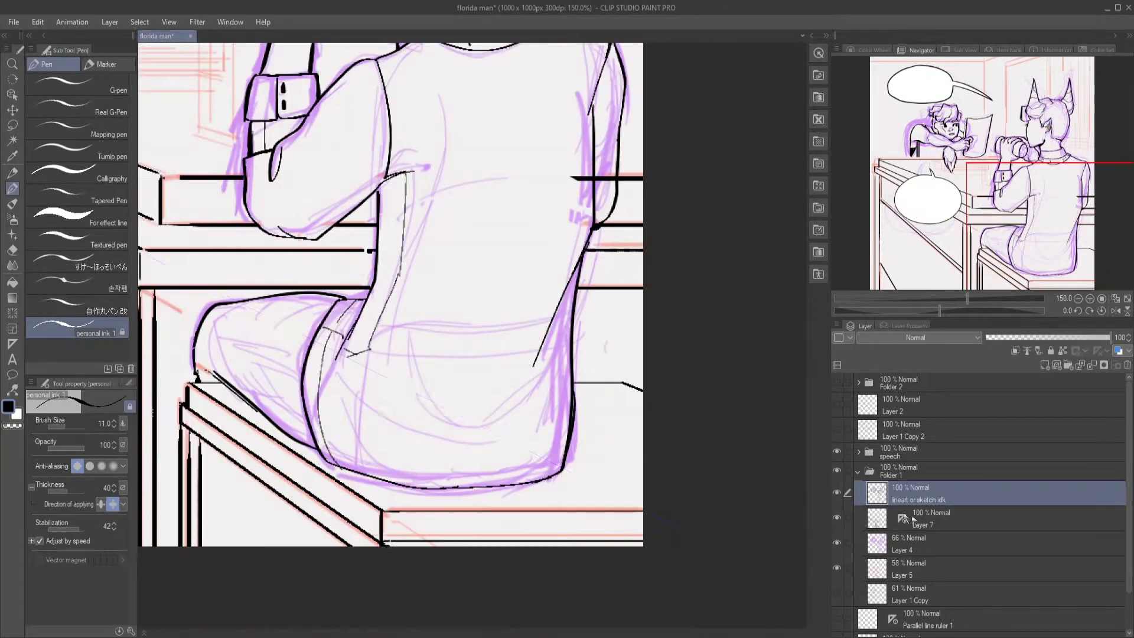
click(922, 518)
scroll(414, 295, down, 3)
scroll(414, 295, up, 2)
- Make the pen slightly thinner, undo the stray vertical stroke, and zoom in on the wall
key(bracketleft)
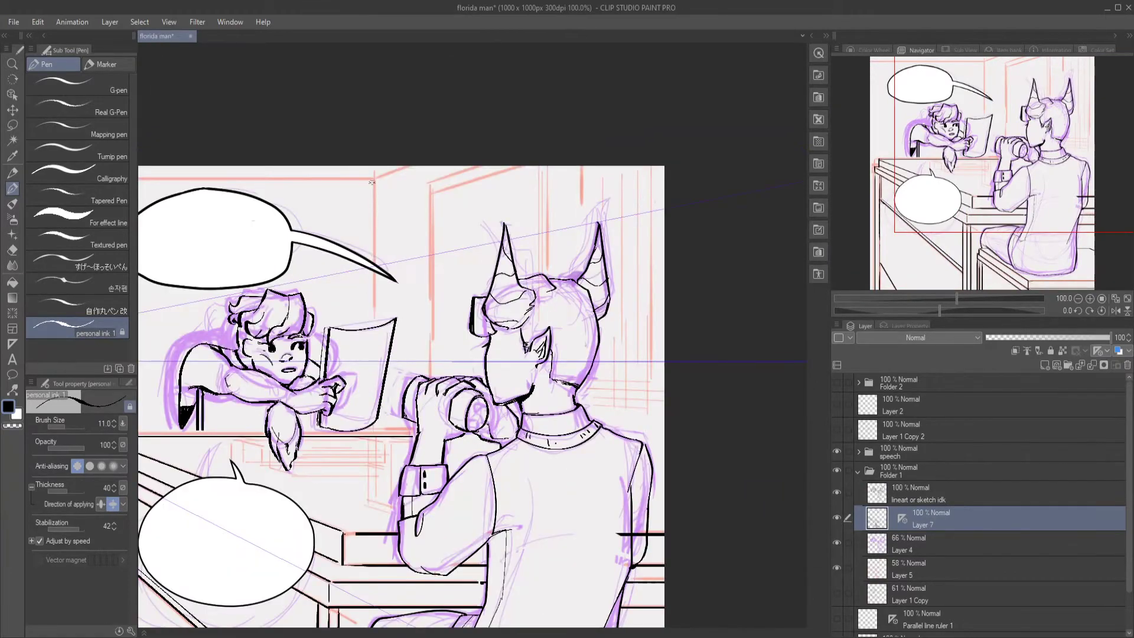
scroll(413, 355, down, 1)
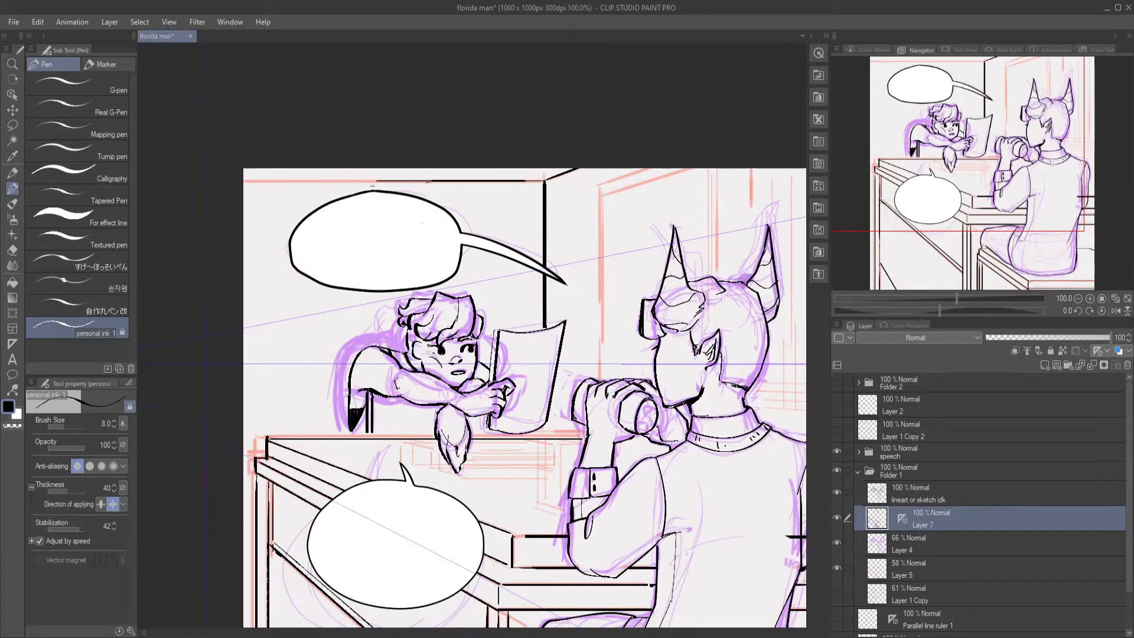
scroll(414, 354, up, 2)
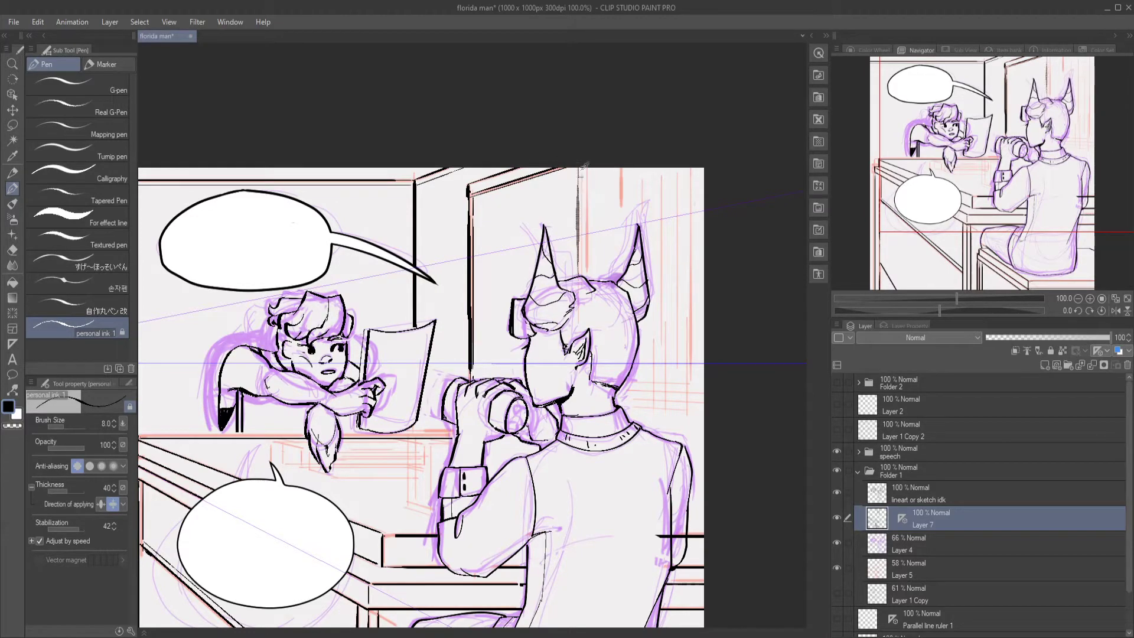
key(ctrl+z)
key(ctrl+plus)
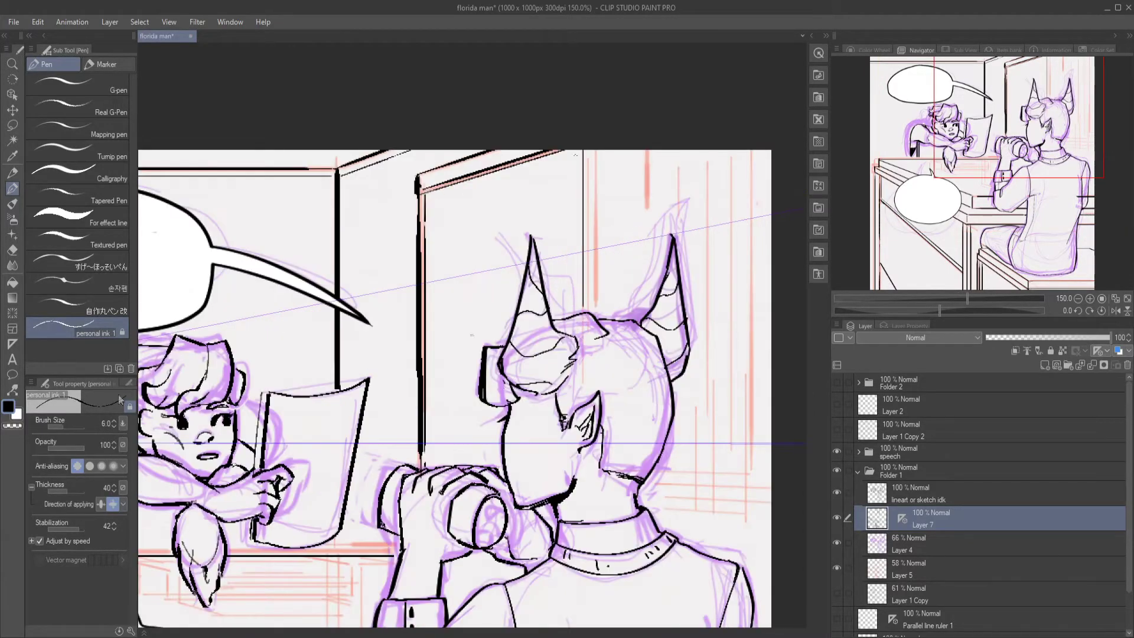
- Ink six vertical window lines on the wall behind the man
drag(647, 151, 647, 509)
drag(754, 151, 754, 512)
drag(668, 198, 668, 348)
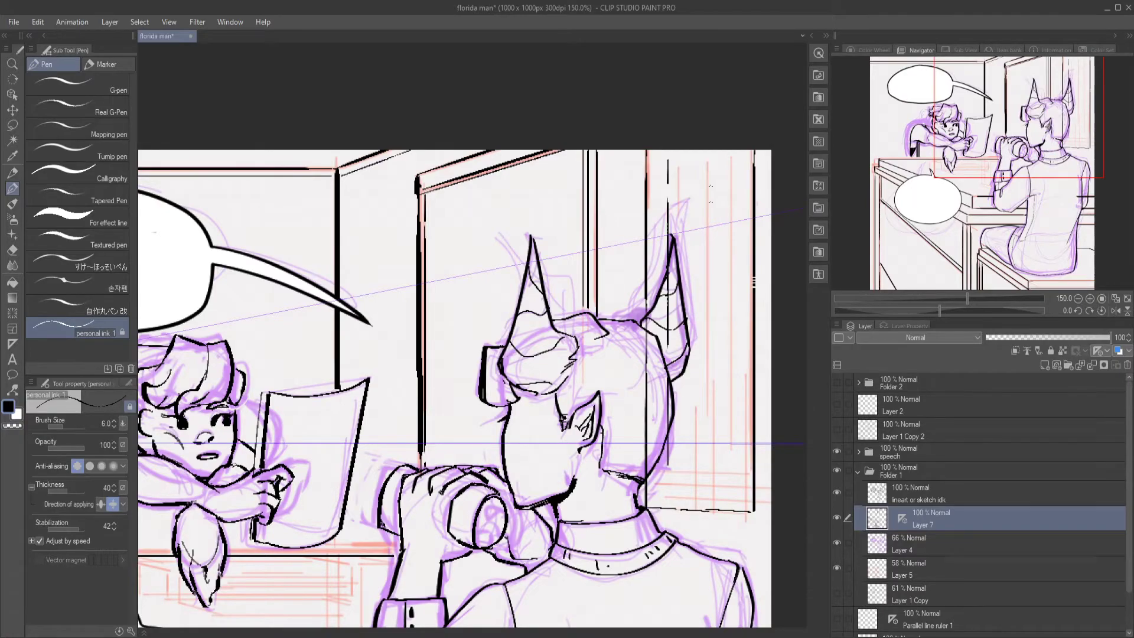
drag(703, 156, 704, 477)
drag(736, 165, 736, 461)
drag(687, 273, 687, 501)
- Save the panel, move to the lineart layer, and make the ink line thinner
key(m)
key(ctrl+plus)
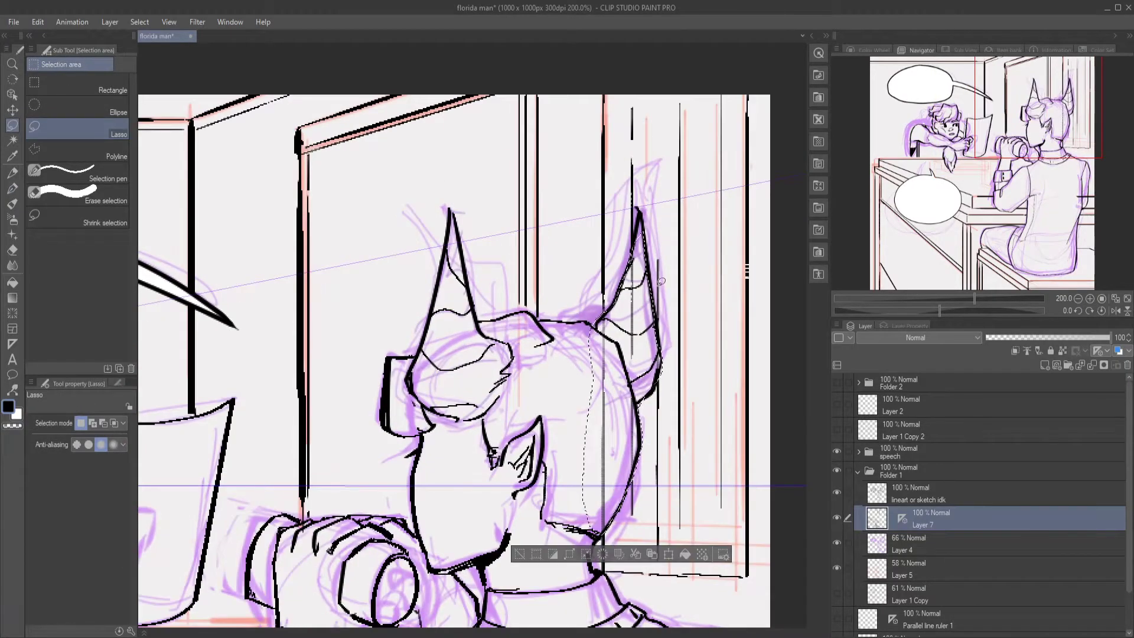
key(ctrl+s)
key(ctrl+minus)
key(ctrl+minus)
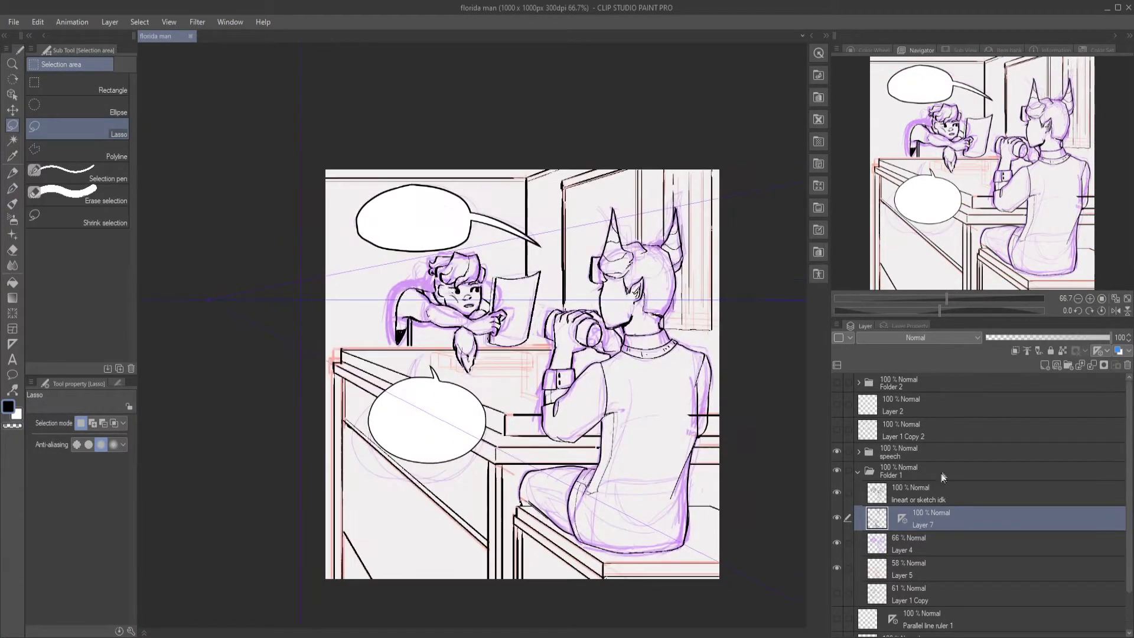
key(alt+bracketright)
key(p)
click(11, 189)
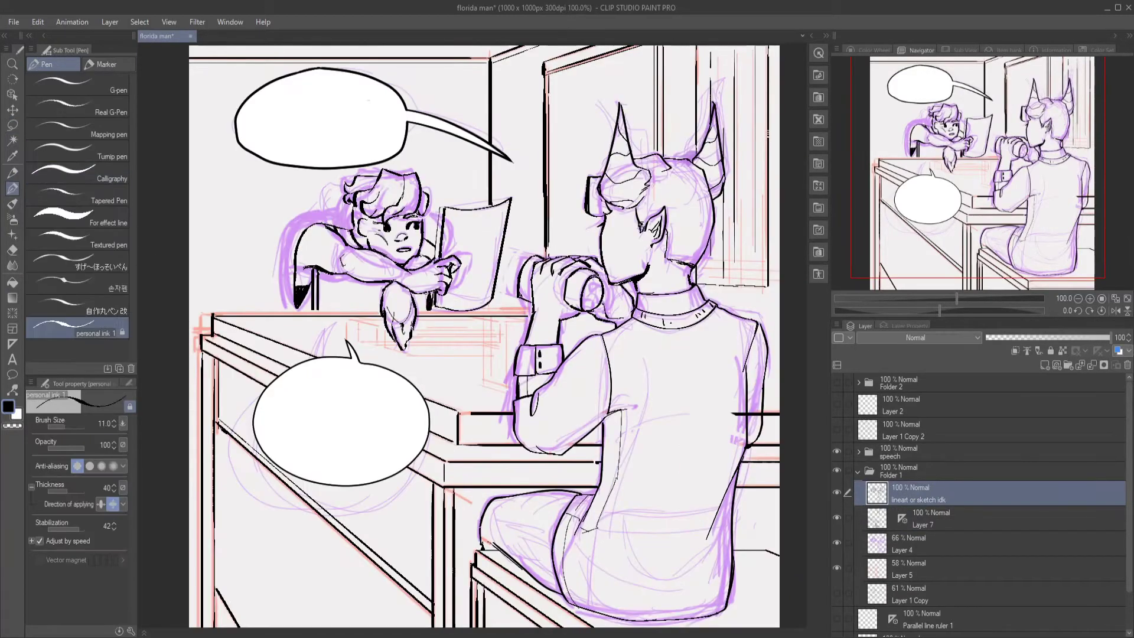
key(bracketleft)
key(bracketleft)
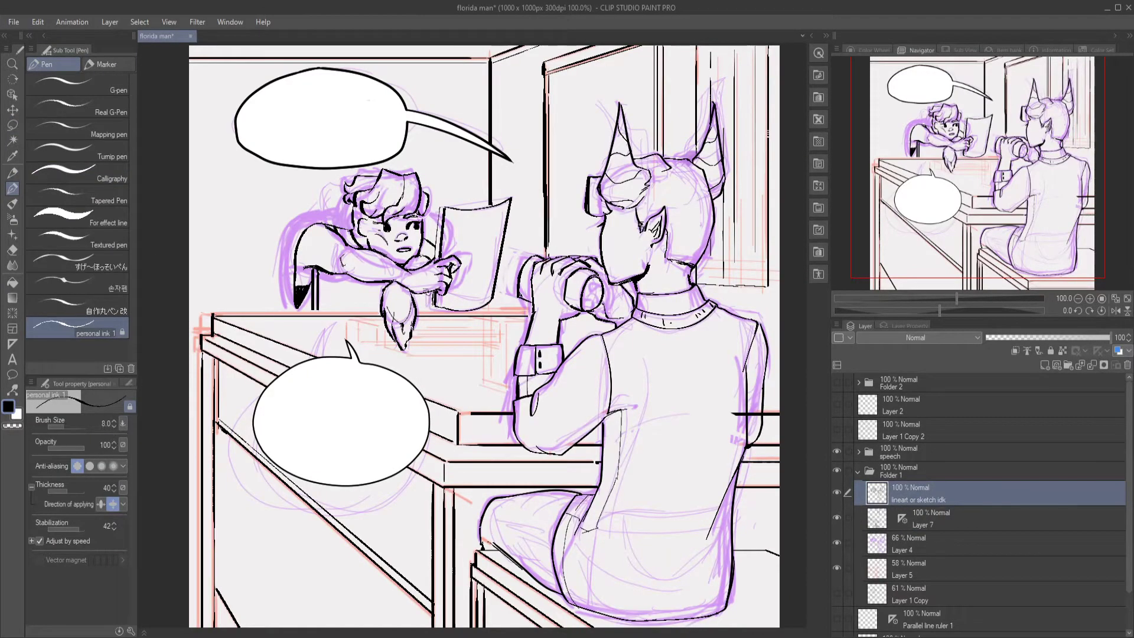
key(ctrl+minus)
key(ctrl+s)
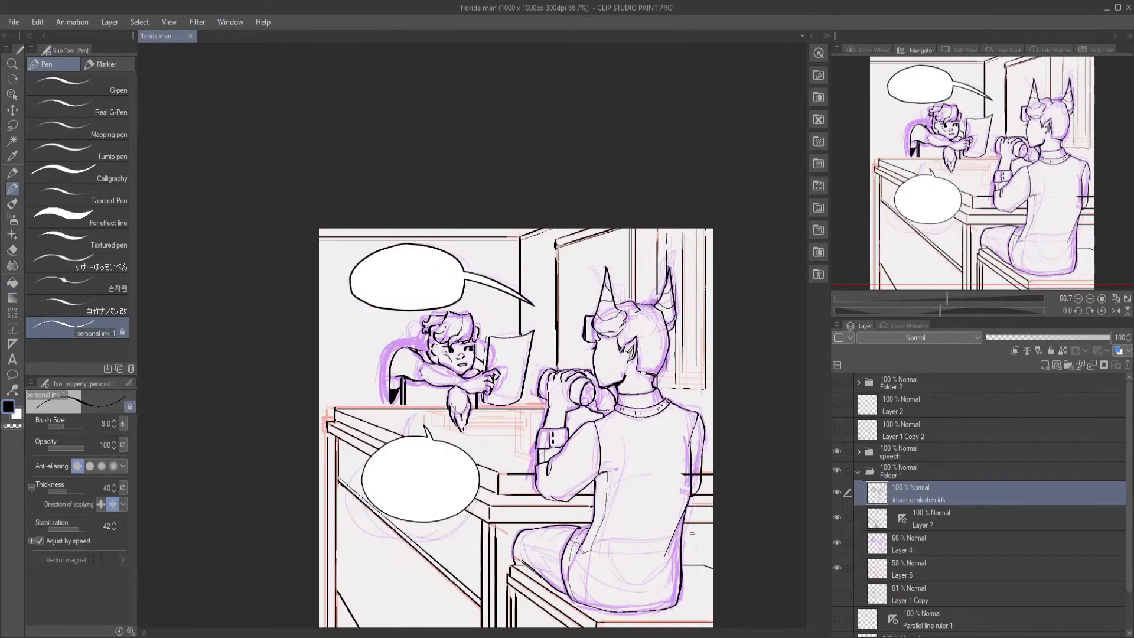
- Back on Layer 7, ink a ruler-snapped line on the wall and check the man's back
scroll(722, 436, down, 1)
scroll(685, 460, up, 1)
key(alt+bracketleft)
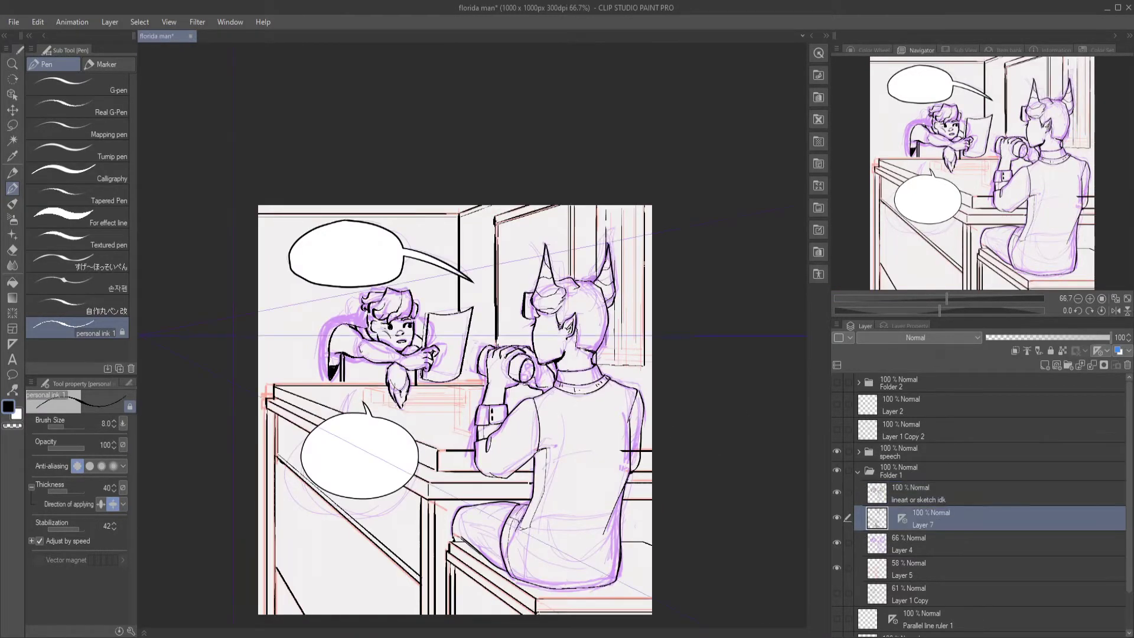
drag(520, 384, 684, 463)
key(ctrl+plus)
key(m)
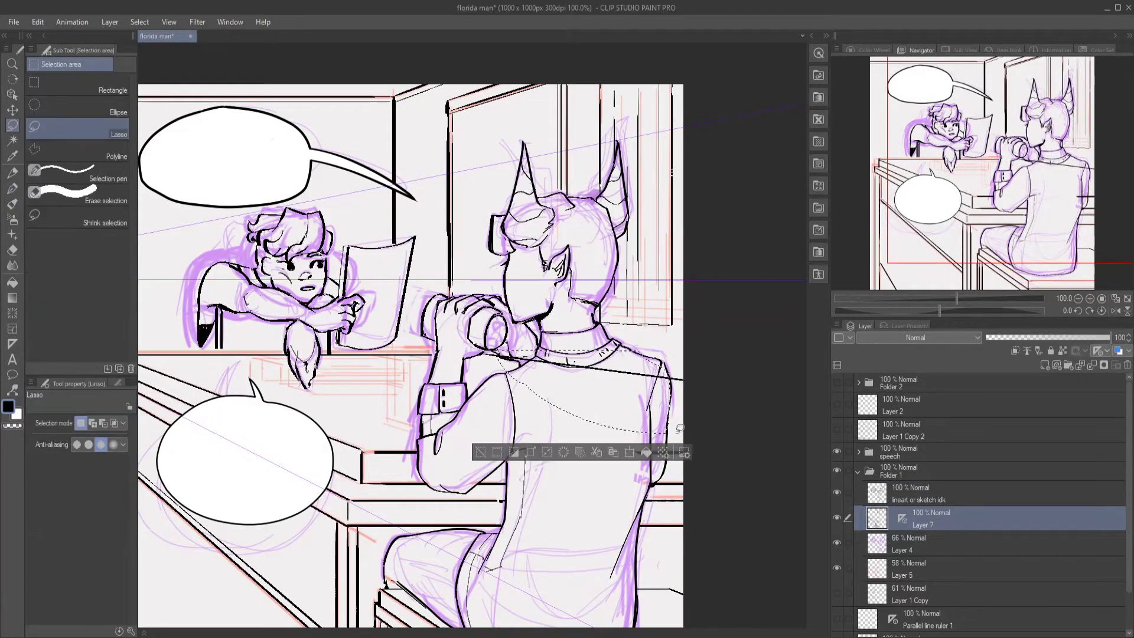
key(ctrl+plus)
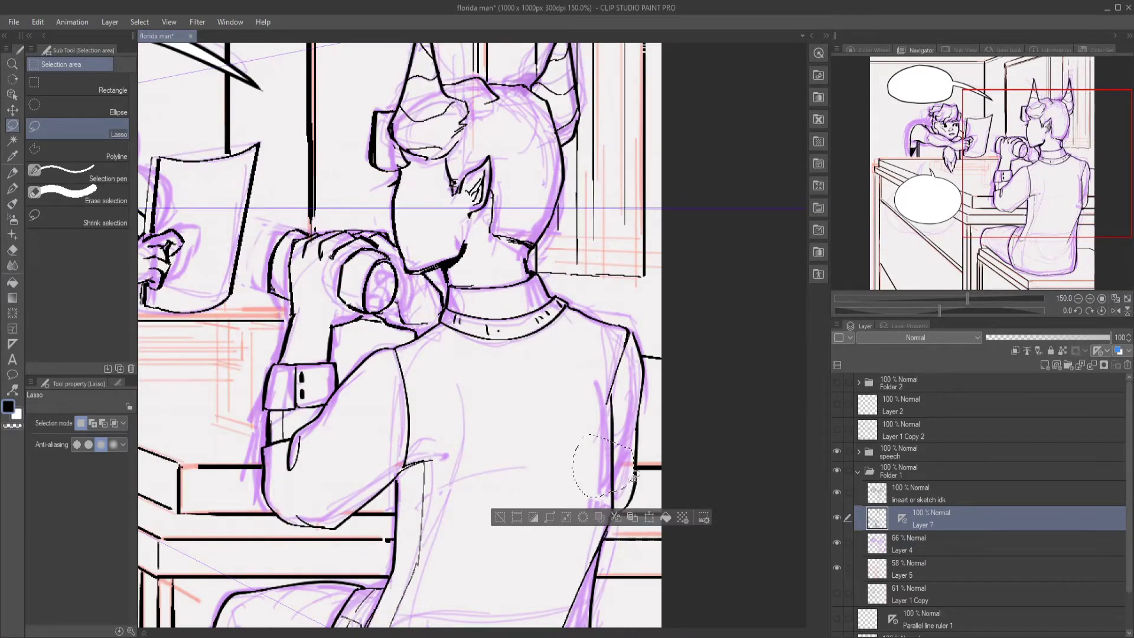
key(p)
key(ctrl+minus)
- Hide the purple sketch layers, review the finished line art, and pick the lavender background colour
key(ctrl+plus)
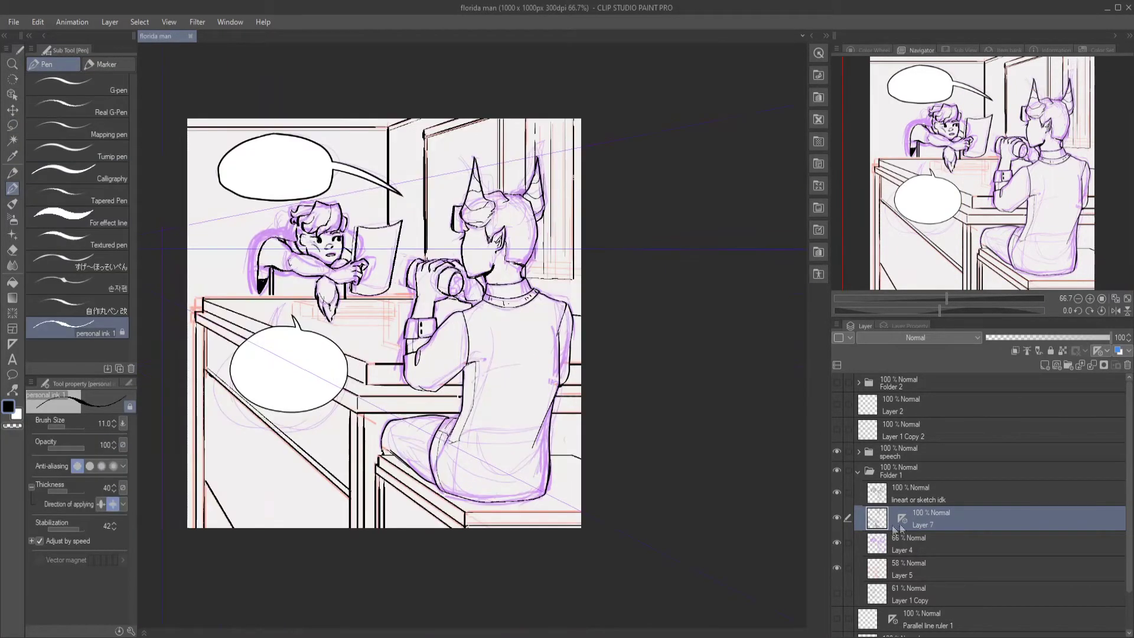
key(ctrl+minus)
key(ctrl+plus)
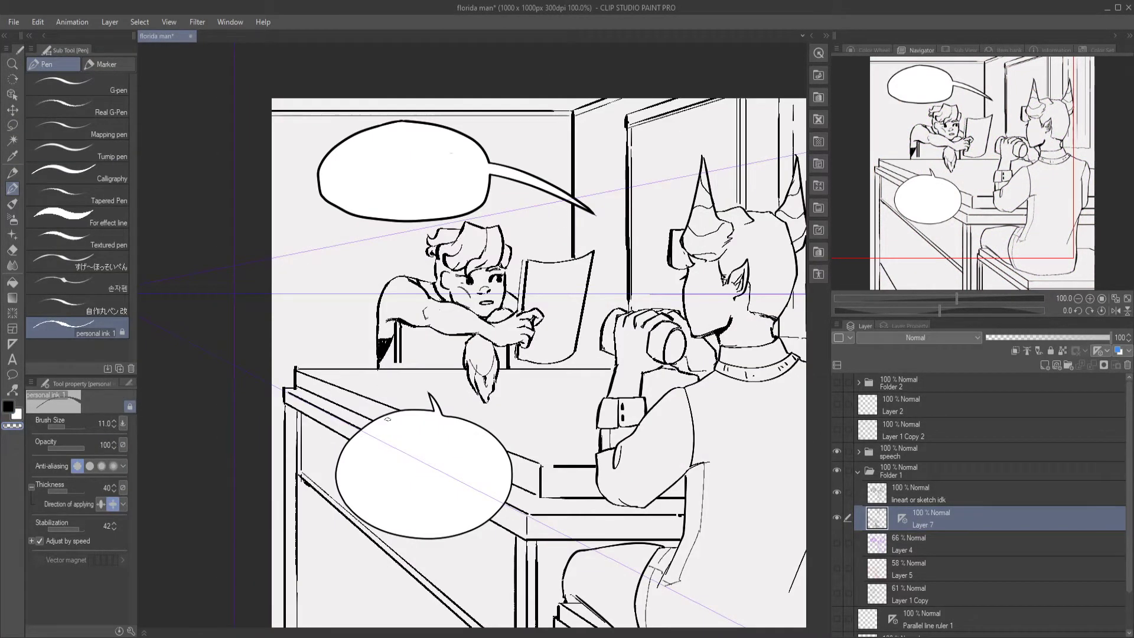
key(ctrl+minus)
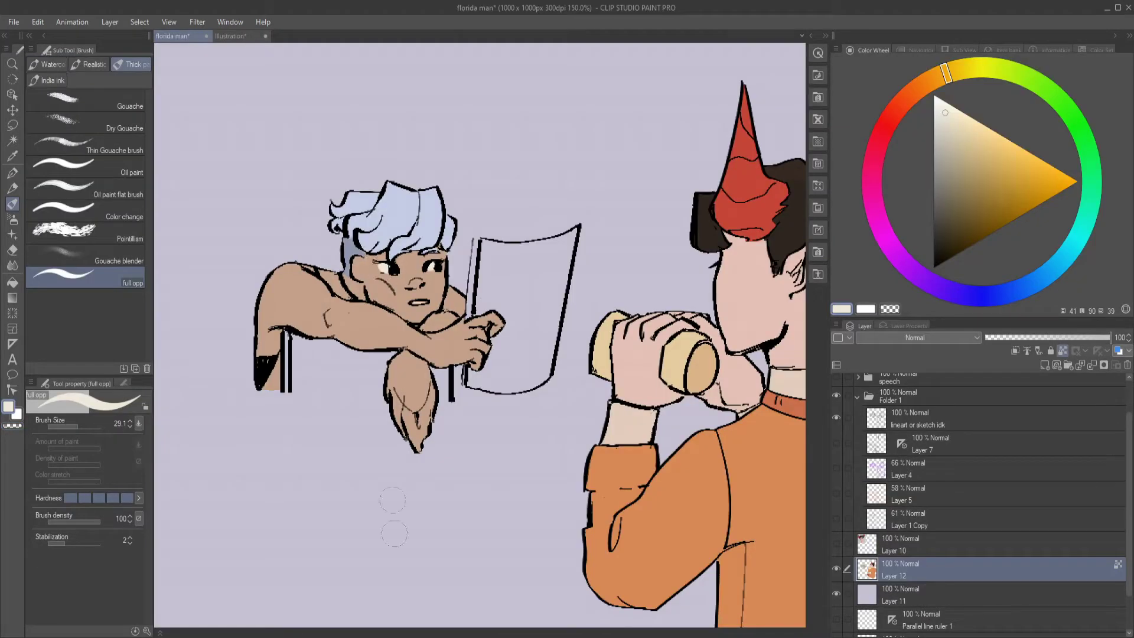
alt+click(393, 501)
- Fill the paper with white using the Fill tool
key(g)
key(ctrl+minus)
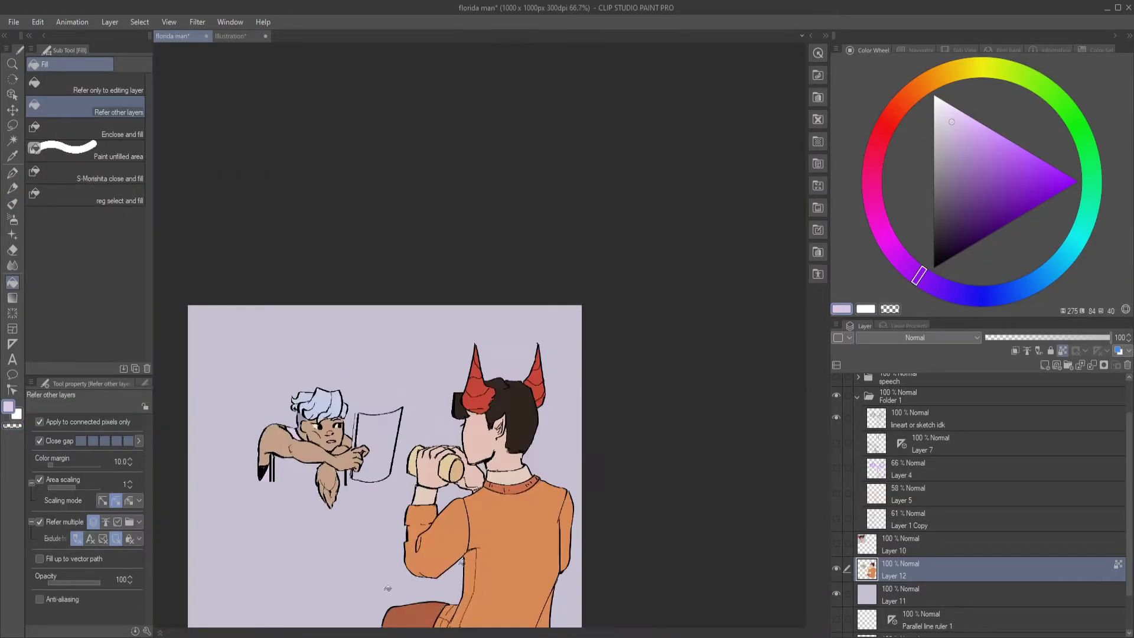
key(x)
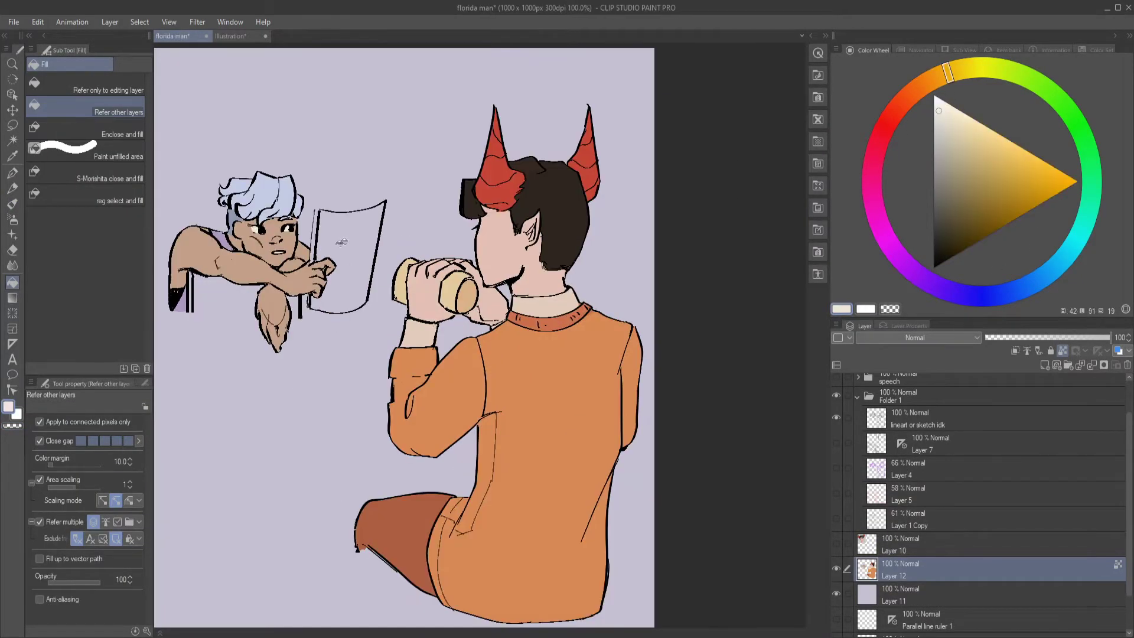
key(ctrl+plus)
click(438, 305)
key(p)
key(b)
key(ctrl+minus)
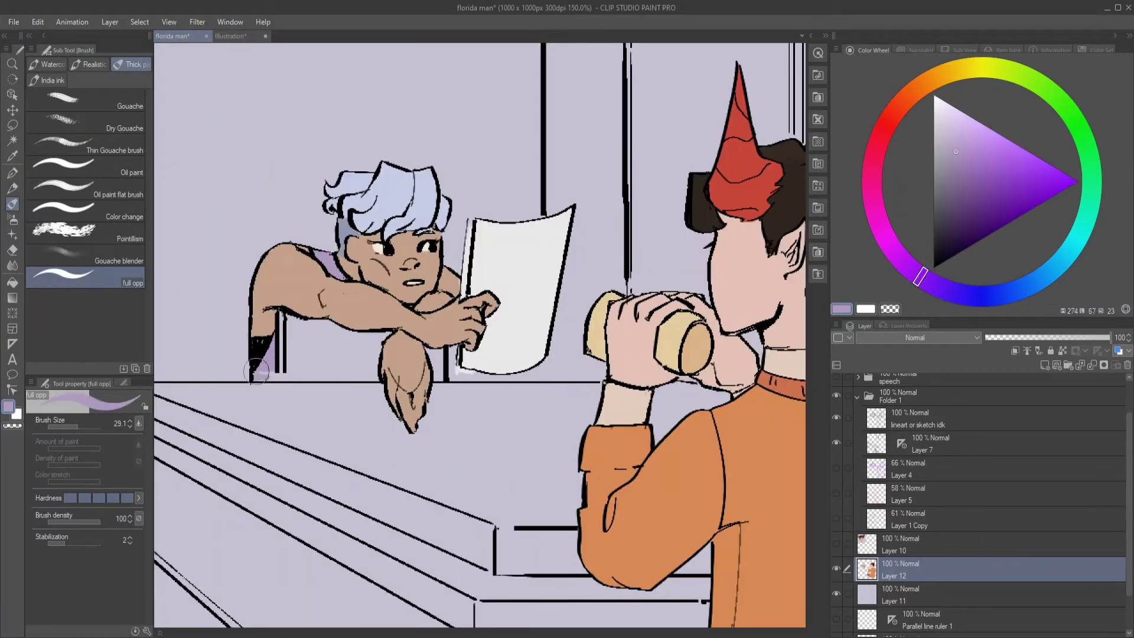
key(ctrl+minus)
key(ctrl+minus)
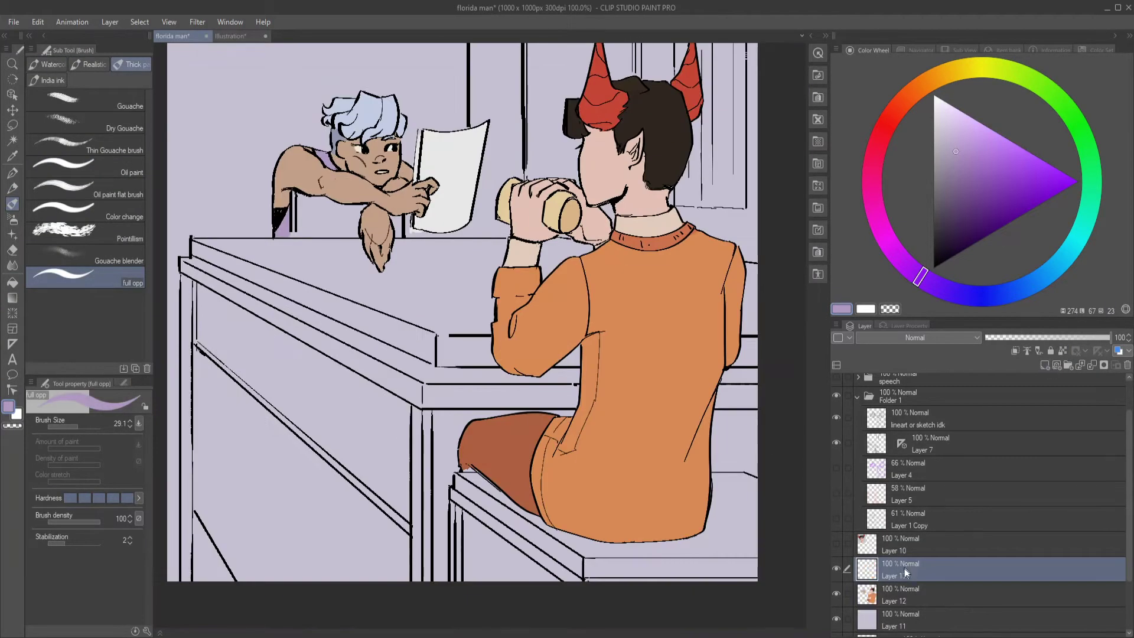
- On a new layer, fill the left wall with a darker, bluer shade
key(ctrl+shift+n)
key(g)
drag(922, 278, 956, 292)
click(331, 142)
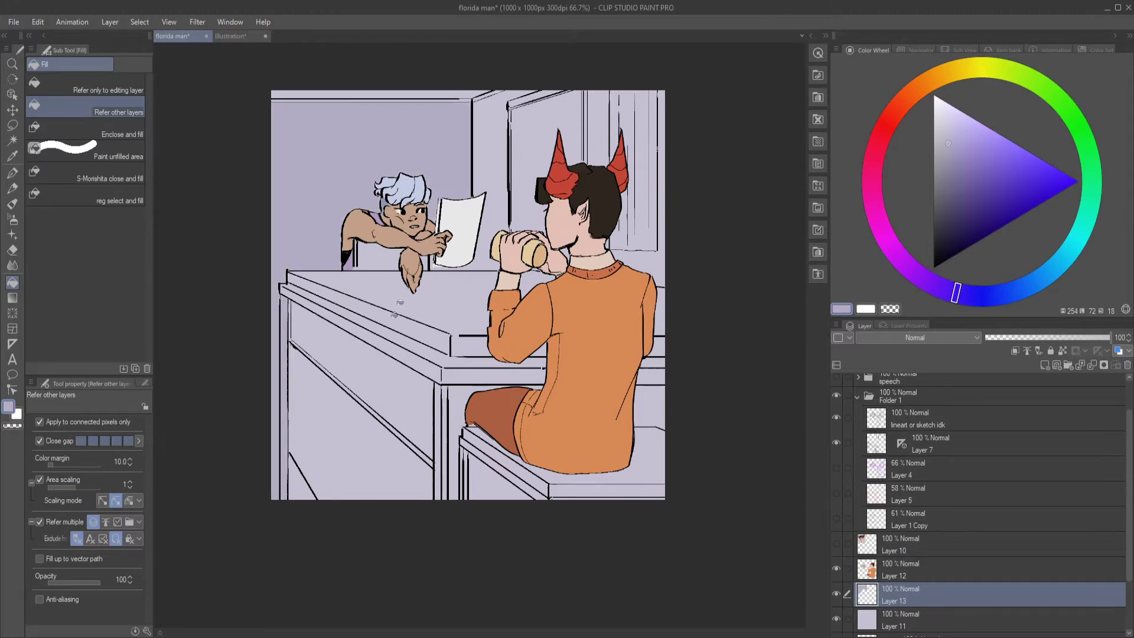
key(ctrl+plus)
click(88, 151)
key(b)
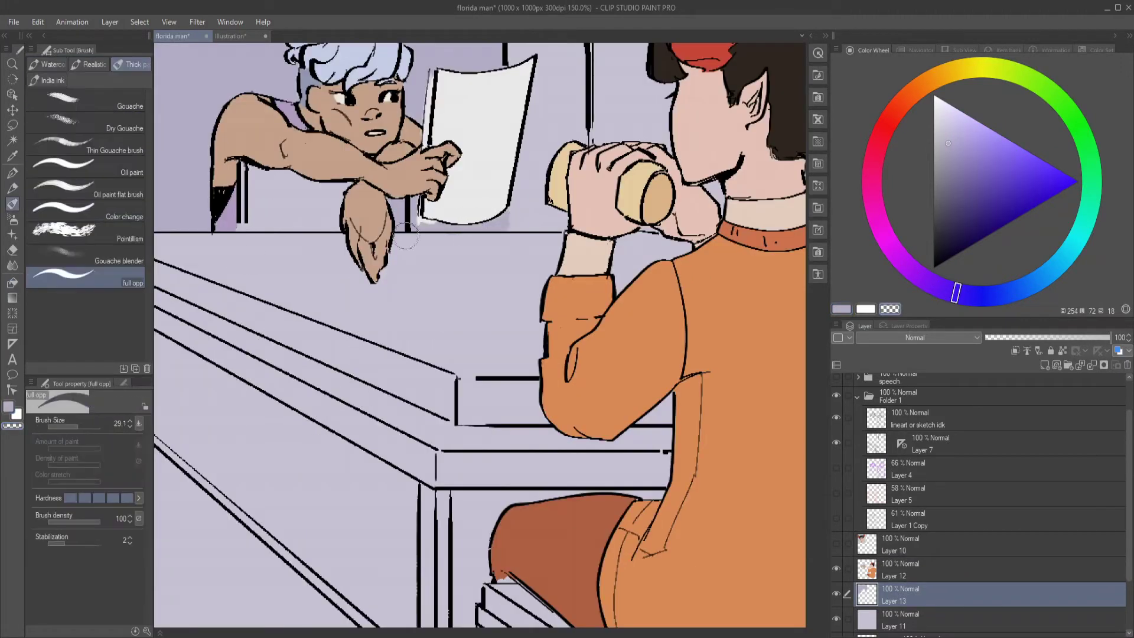
key(ctrl+minus)
- On another new layer, fill the gap at the girl's wrist with light skin tone
click(1045, 365)
alt+click(582, 233)
key(g)
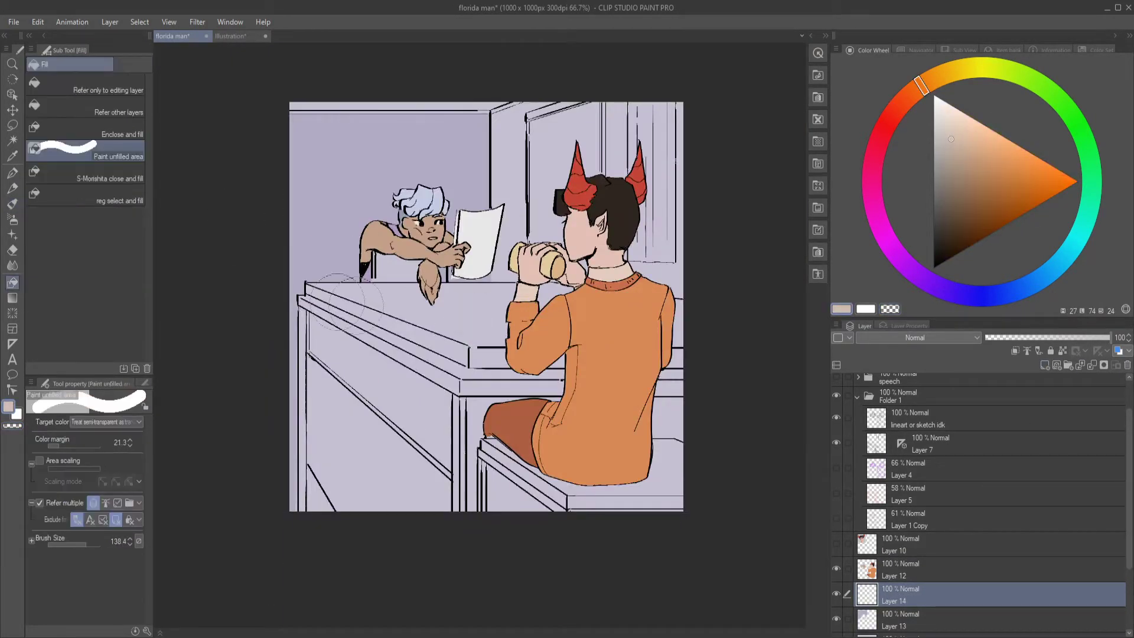
key(ctrl+plus)
drag(600, 287, 601, 288)
- Fill the desk top with beige using enclose-and-fill mode
click(109, 177)
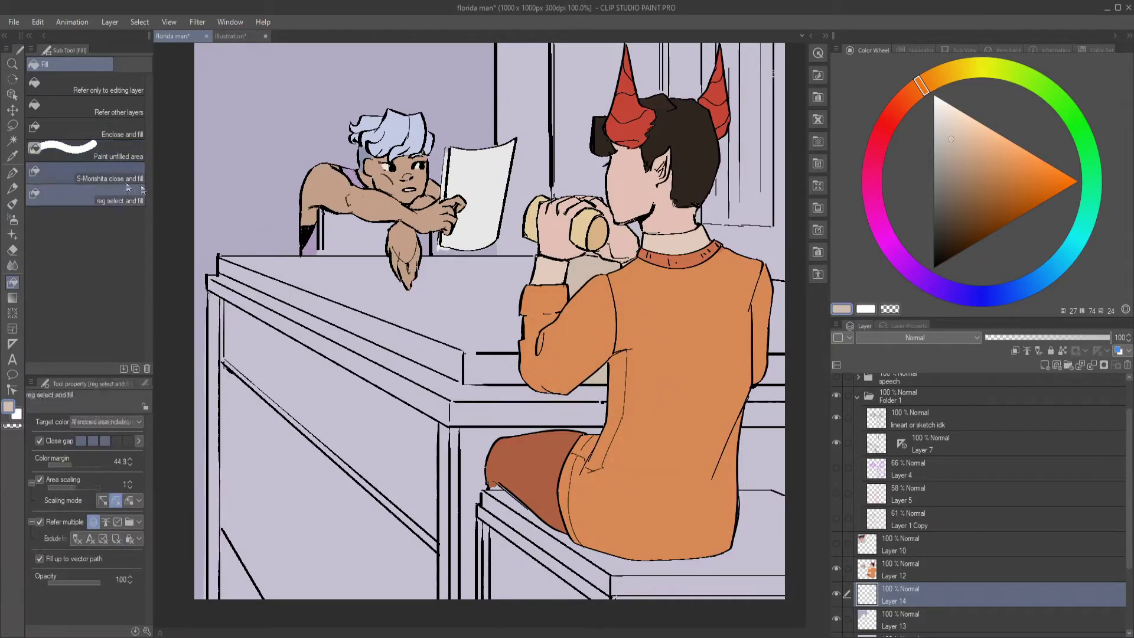
click(135, 133)
drag(502, 390, 498, 412)
- Fill the desk's left side panel beige
key(ctrl+plus)
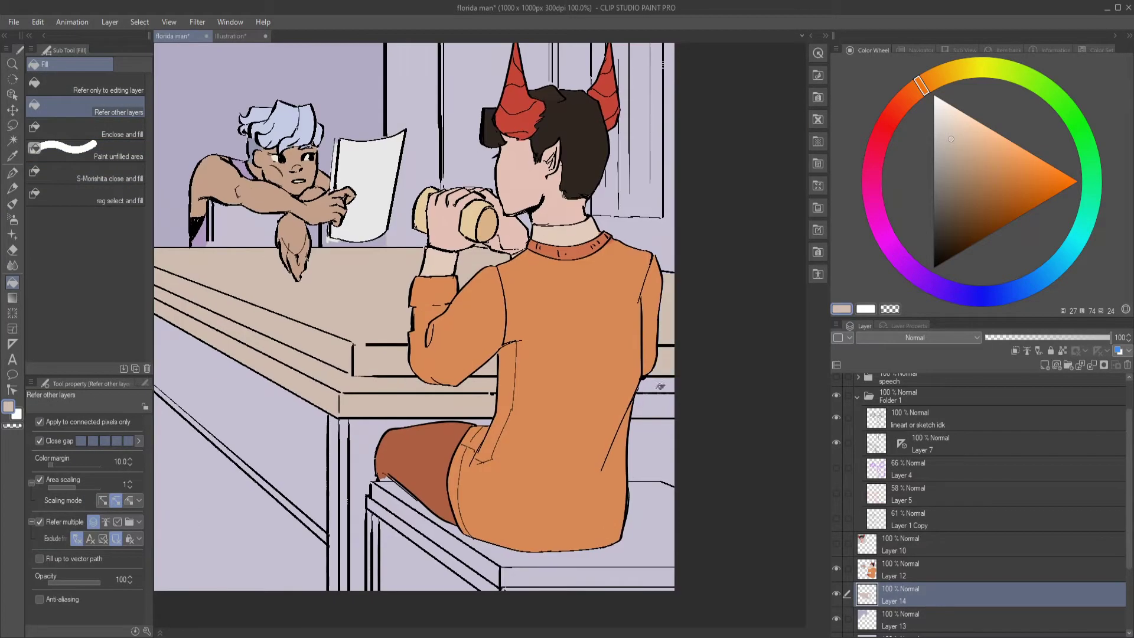
key(p)
key(g)
click(347, 332)
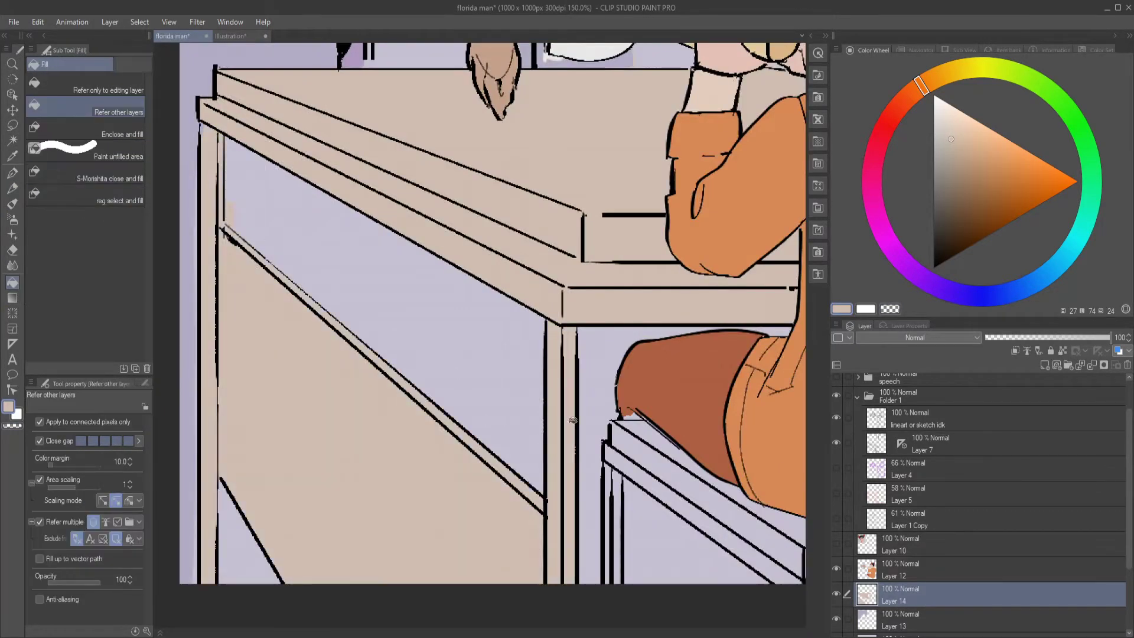
key(p)
key(ctrl+minus)
key(ctrl+minus)
- Fill two desk front panels a darker beige
click(958, 180)
key(g)
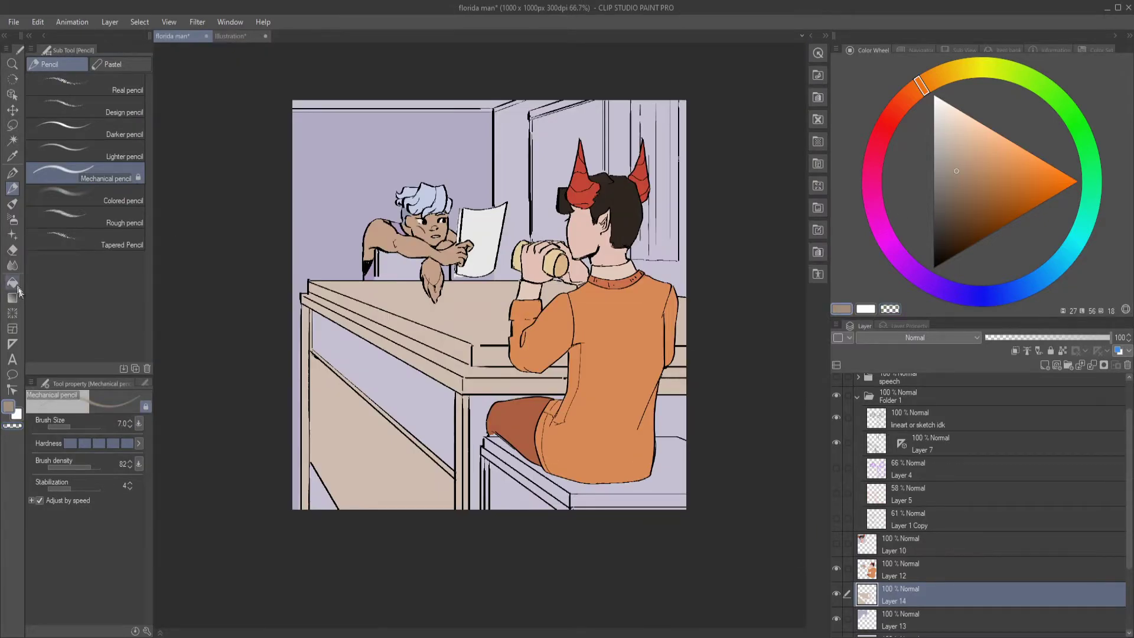
click(349, 427)
click(349, 355)
drag(594, 468, 476, 458)
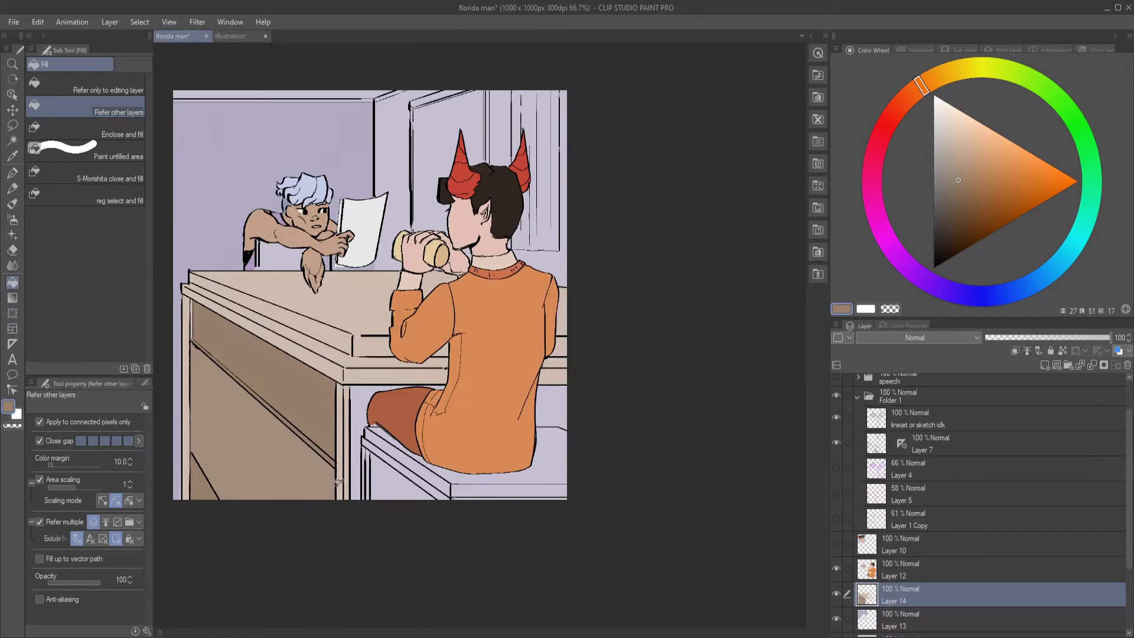
- Sample a darker desk beige from the canvas while working on Layer 14
key(ctrl+alt+0)
alt+click(396, 426)
ctrl+shift+click(396, 425)
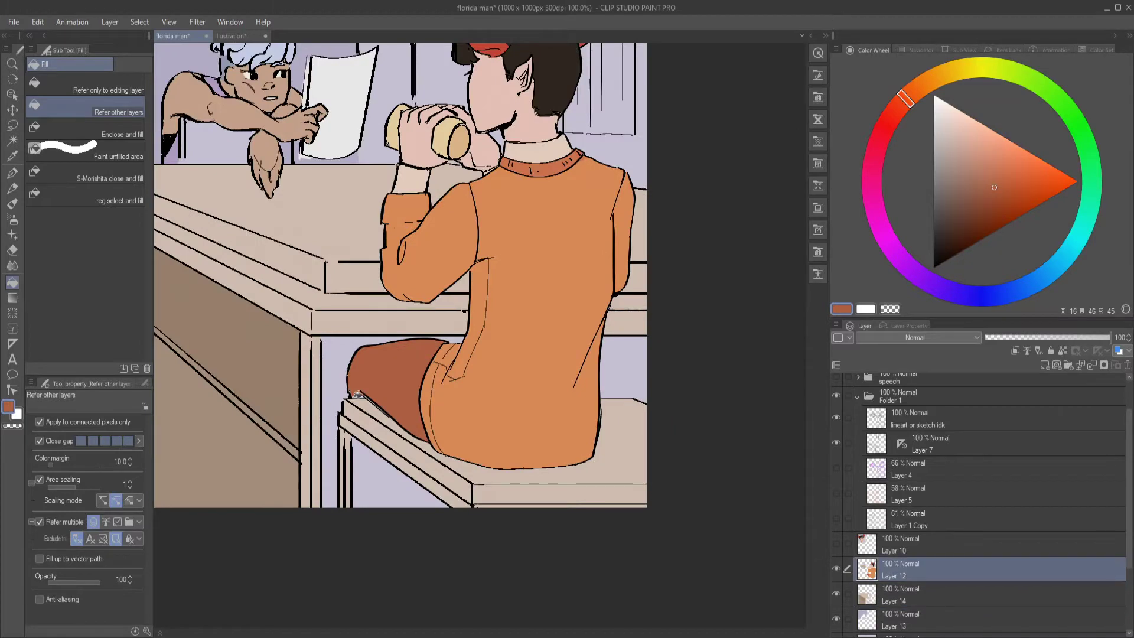
key(p)
ctrl+shift+click(280, 393)
alt+click(280, 393)
key(g)
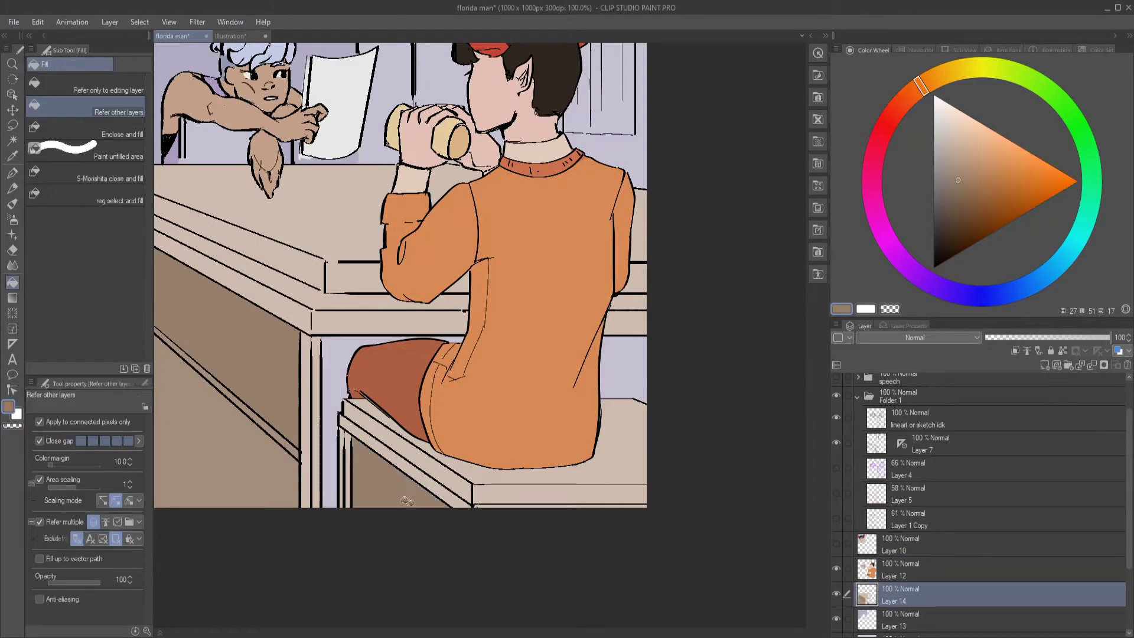
scroll(408, 512, down, 1)
- Fill the door panel with sampled pink and refill the back wall a lighter lavender
alt+click(386, 223)
key(ctrl+alt+0)
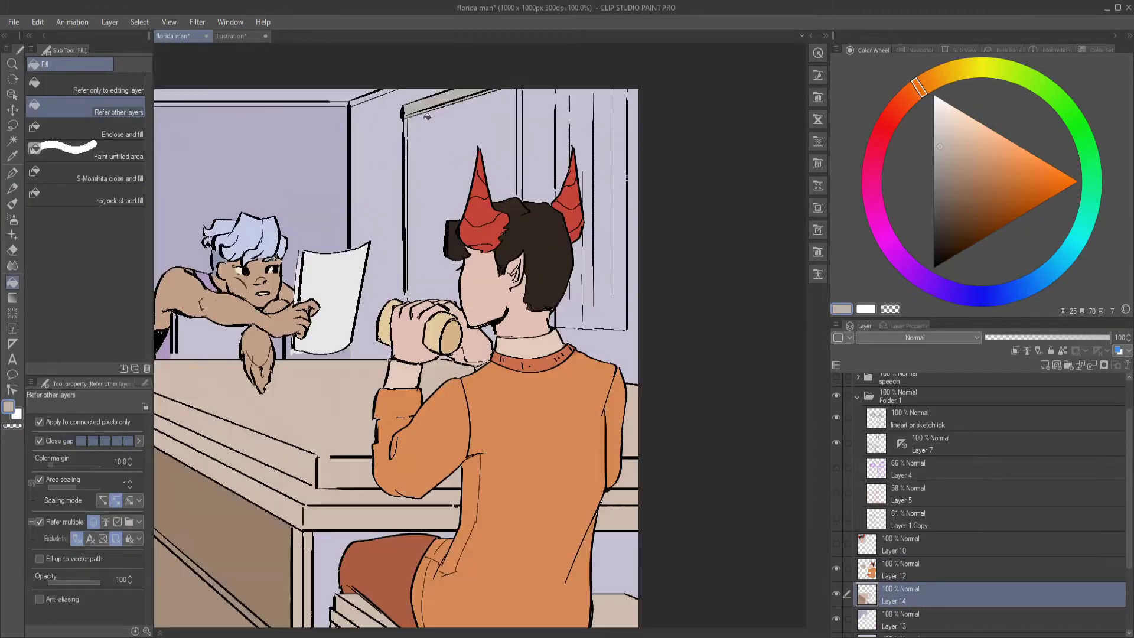
alt+click(621, 178)
click(621, 179)
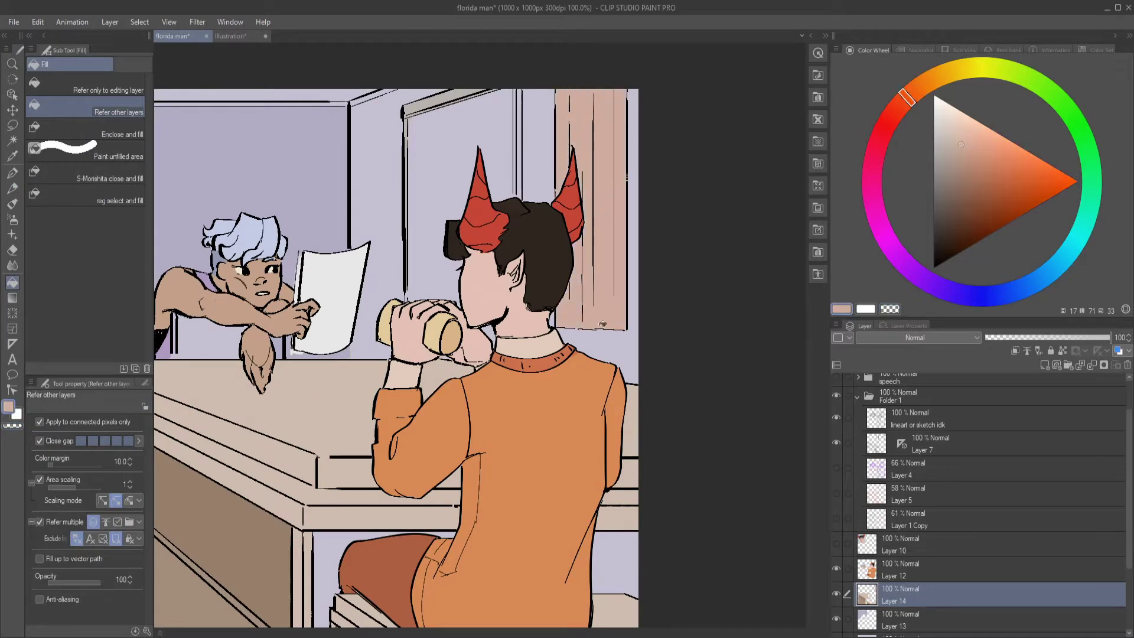
alt+click(535, 147)
click(472, 189)
- Set up the full opp brush at size 3.5 with a skin pink on Layer 12
scroll(582, 187, up, 2)
key(b)
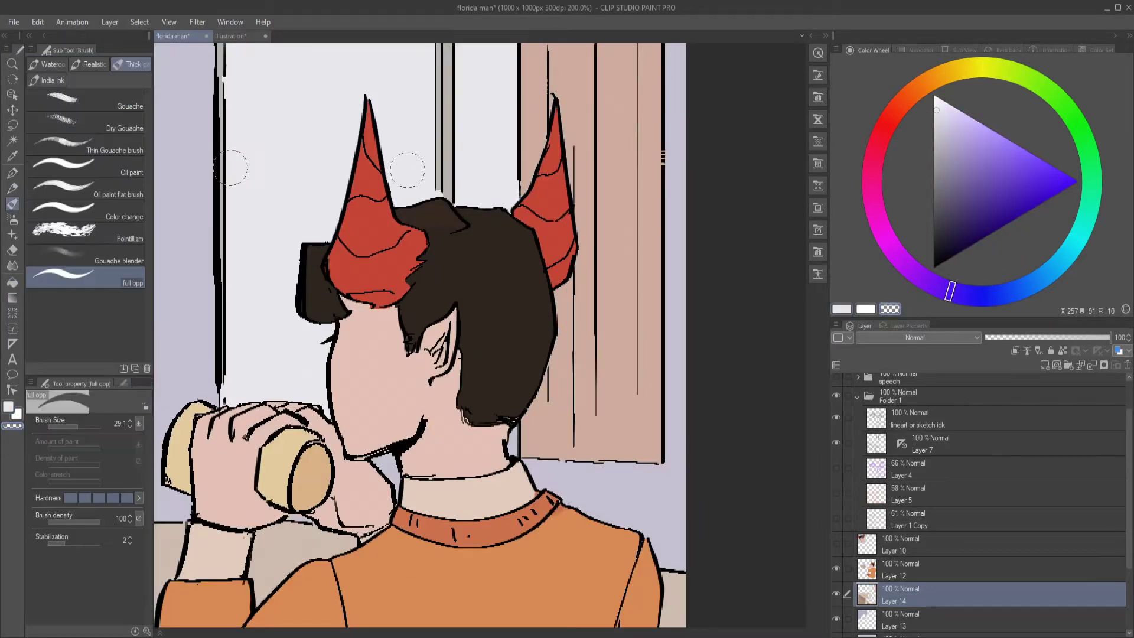
alt+click(549, 366)
ctrl+shift+click(499, 256)
scroll(605, 322, up, 2)
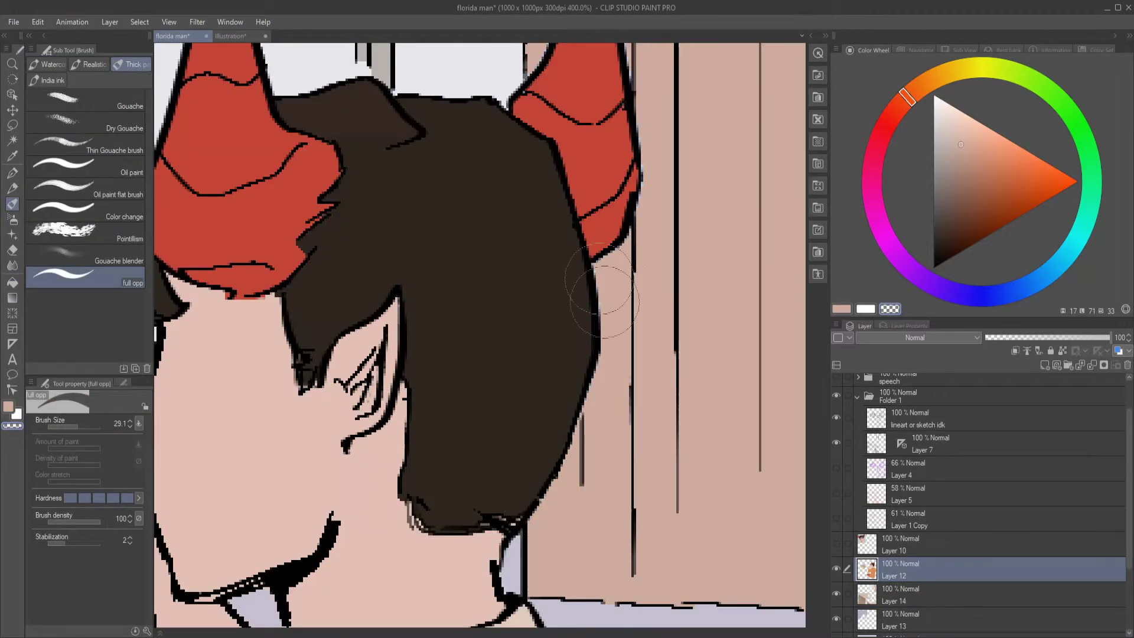
key(bracketleft)
key(bracketleft)
key(bracketleft)
key(bracketleft)
key(bracketleft)
key(bracketleft)
key(bracketleft)
key(bracketleft)
drag(584, 130, 549, 325)
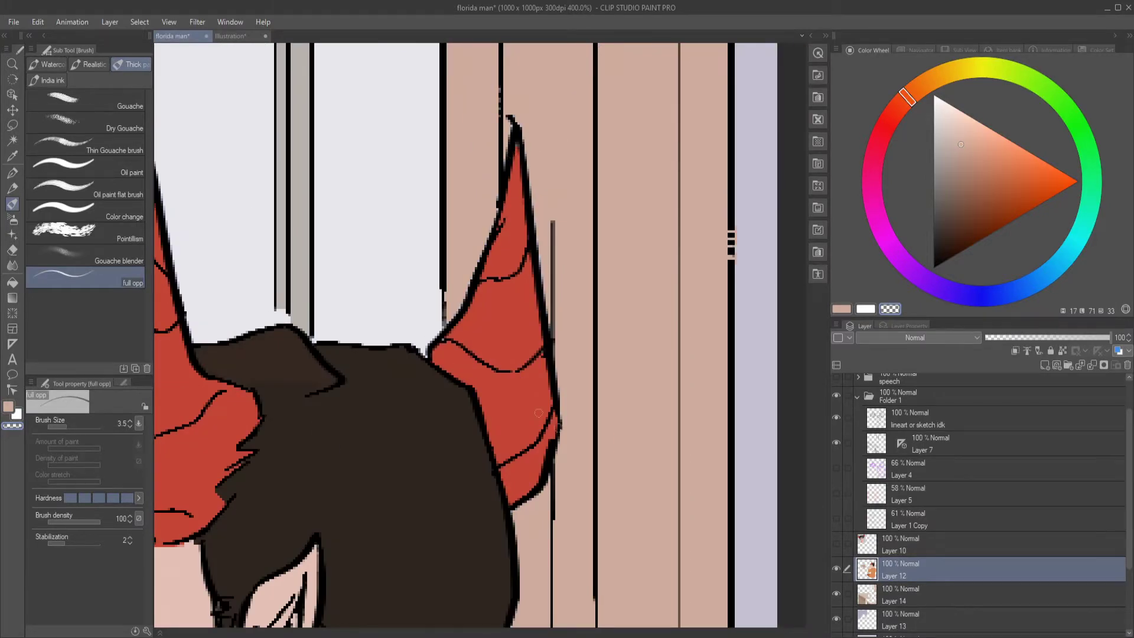
scroll(538, 413, down, 4)
- Pick pale lavender wall colours on Layers 14 and 13 and switch to transparent painting
ctrl+shift+click(546, 266)
alt+click(546, 266)
scroll(710, 481, down, 2)
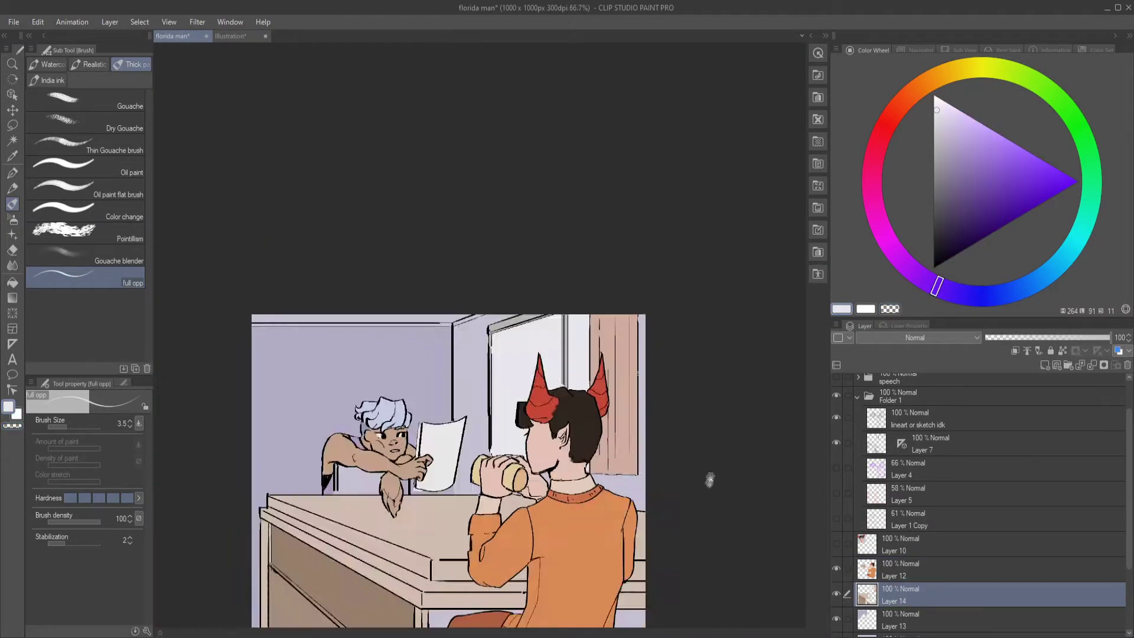
scroll(414, 481, up, 1)
ctrl+shift+click(414, 482)
alt+click(414, 482)
scroll(413, 482, up, 2)
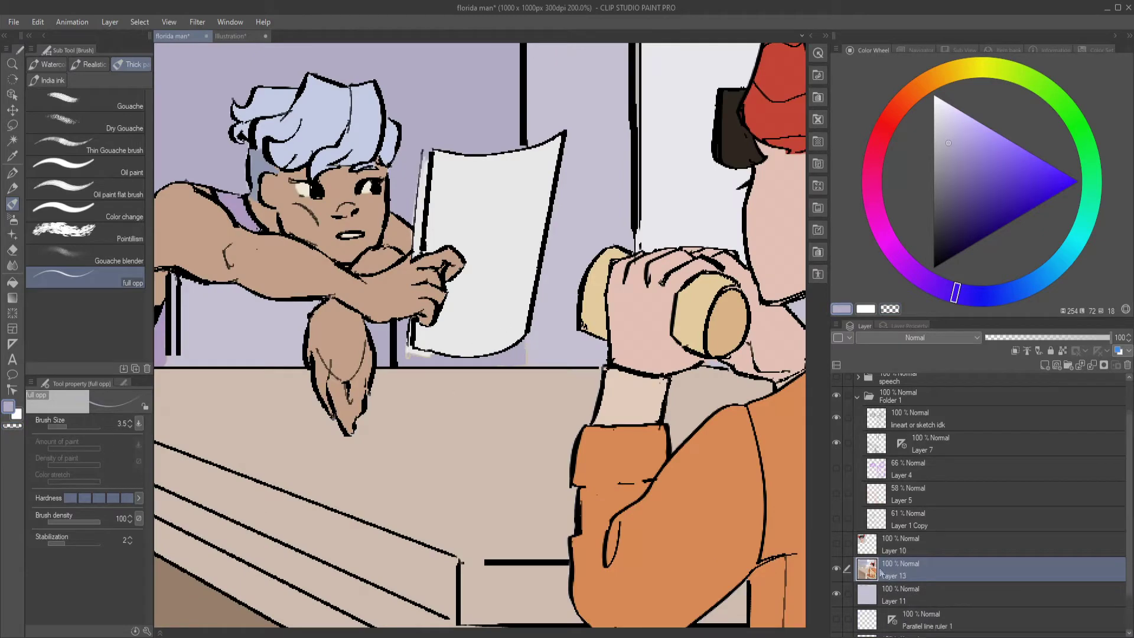
key(c)
ctrl+shift+click(525, 358)
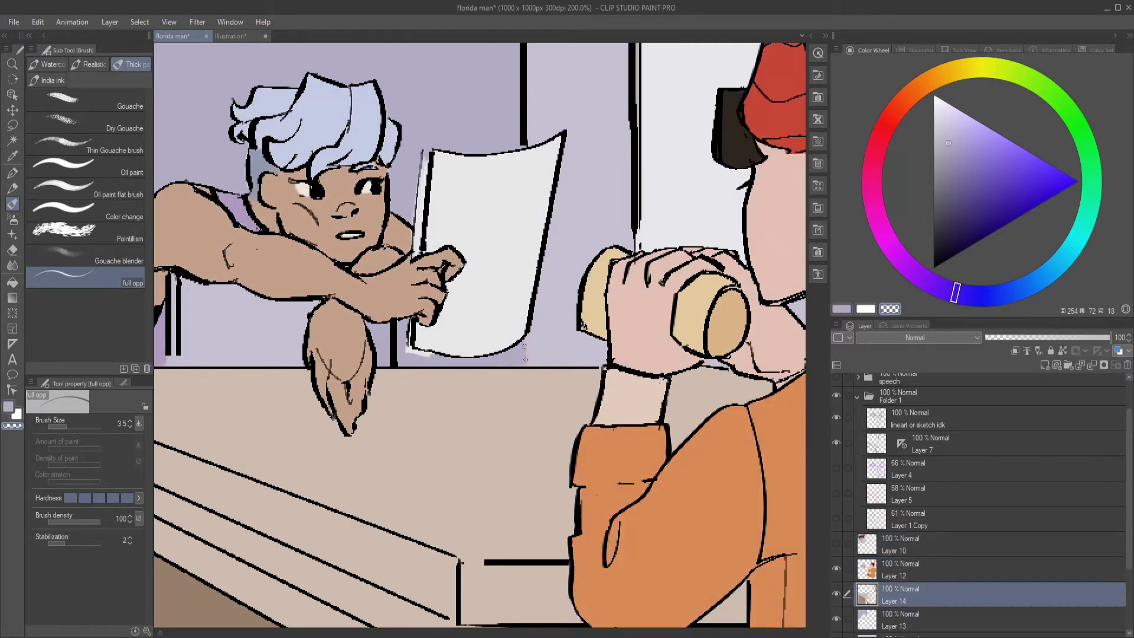
scroll(526, 358, down, 2)
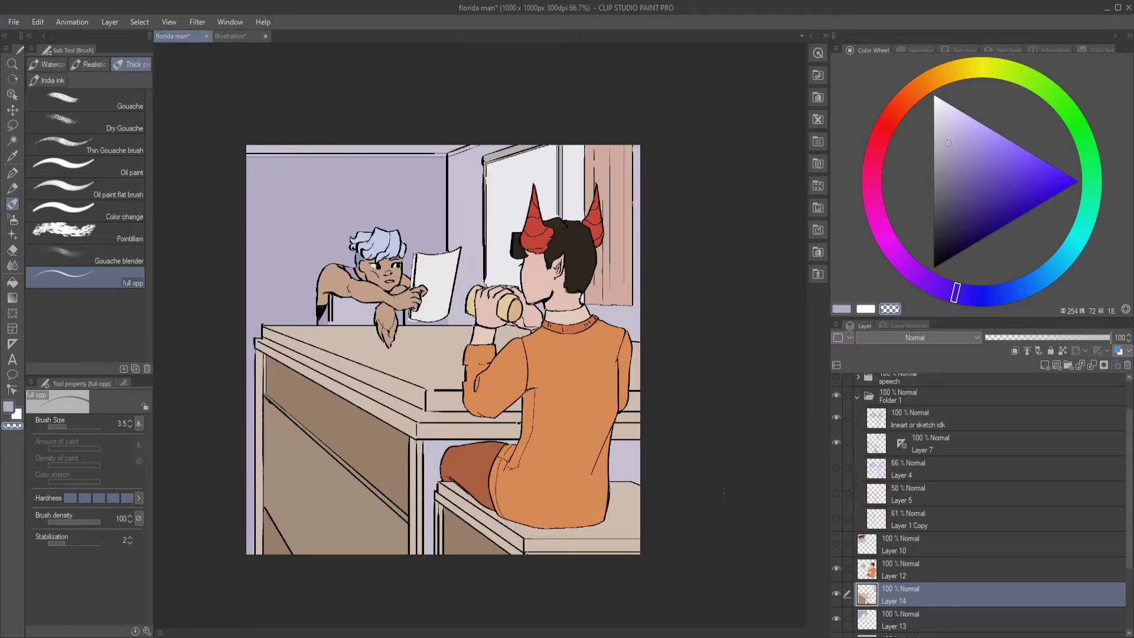
- Collapse Folder 1, expand the speech folder, and toggle the speech bubbles to check the lettering
click(857, 396)
click(898, 462)
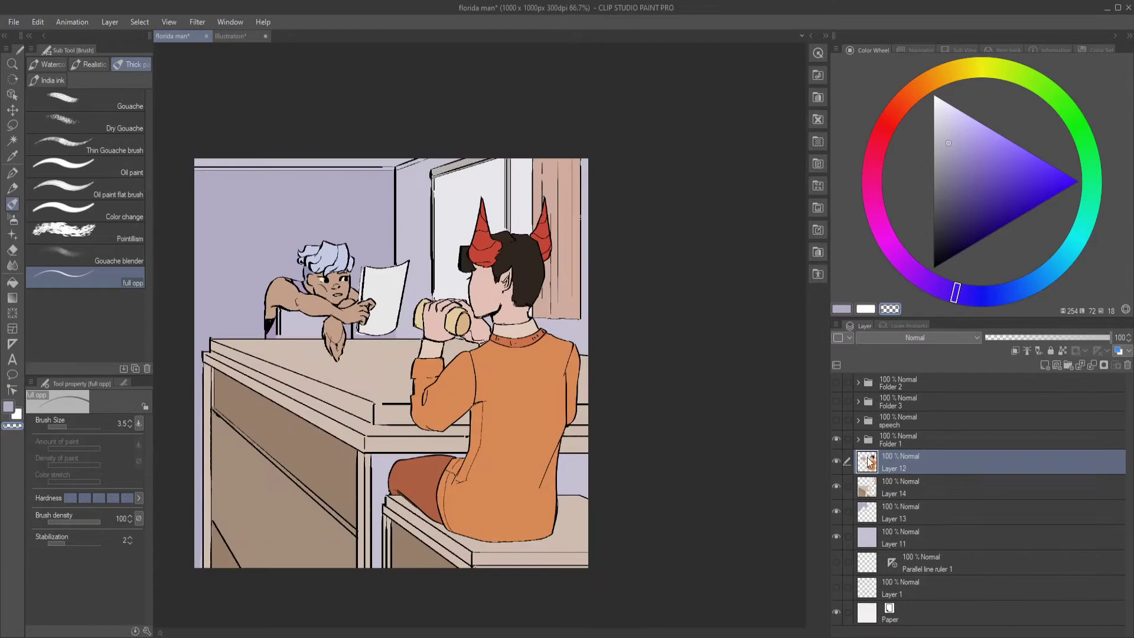
click(836, 420)
click(836, 420)
click(859, 420)
click(836, 420)
click(836, 420)
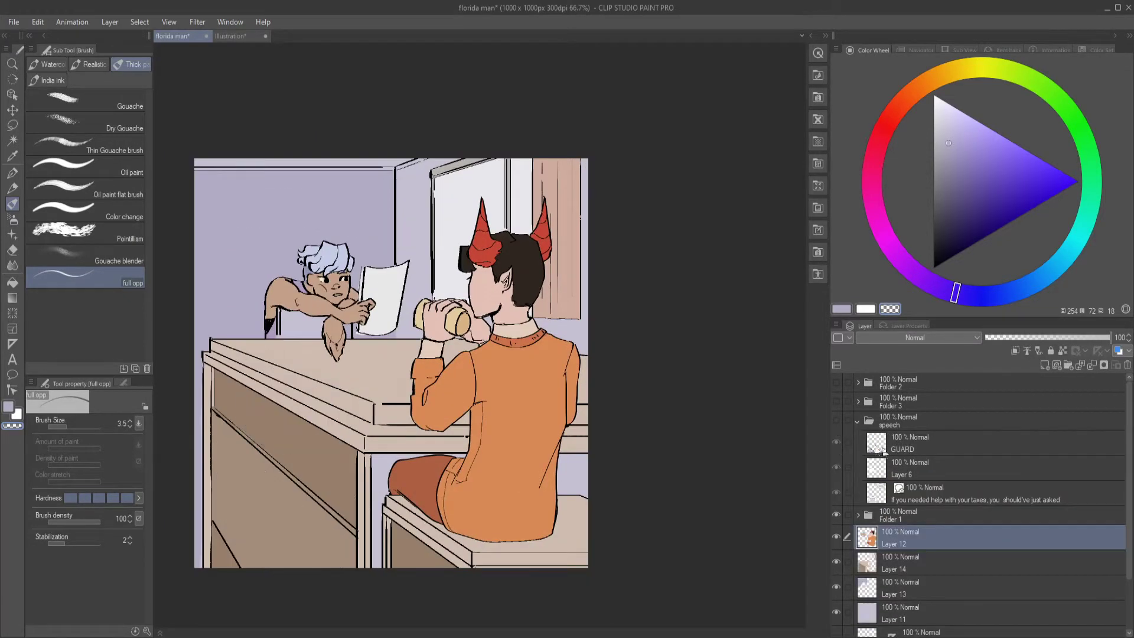
click(836, 420)
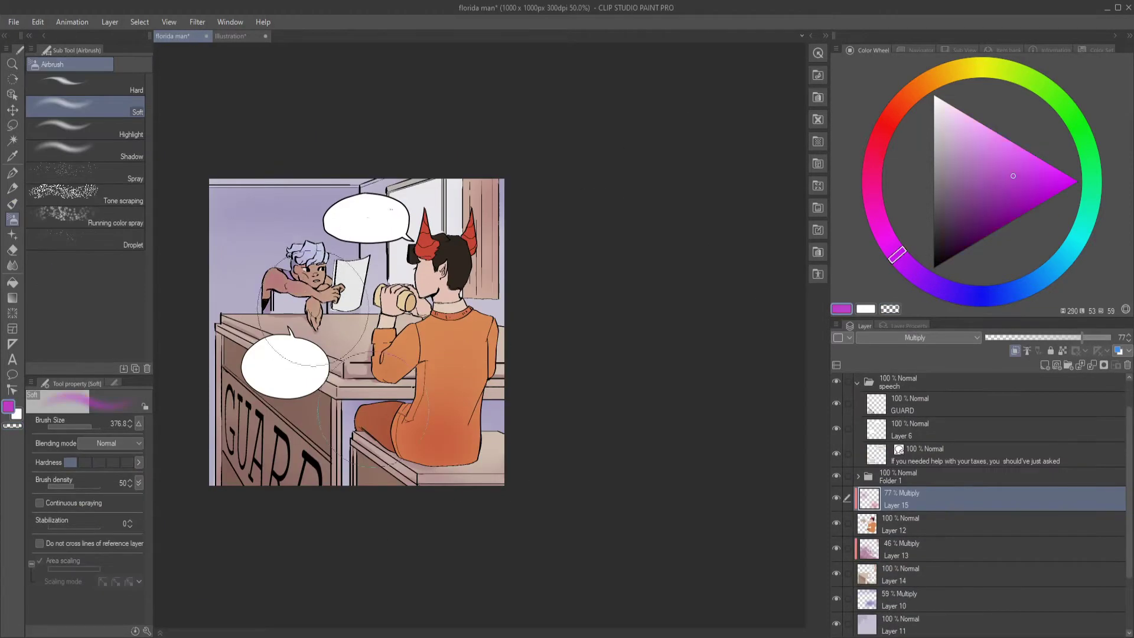
- Lower Layer 15 to 37% opacity and add a lower-opacity shading layer above it
drag(1082, 337, 1032, 337)
key(ctrl+plus)
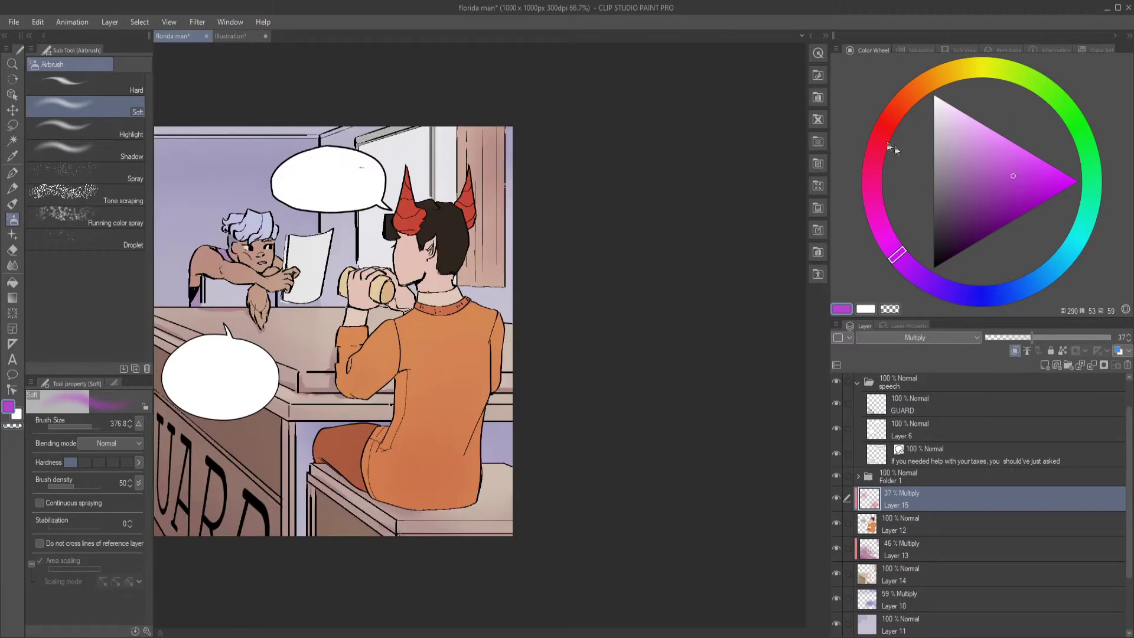
click(872, 187)
scroll(625, 453, down, 3)
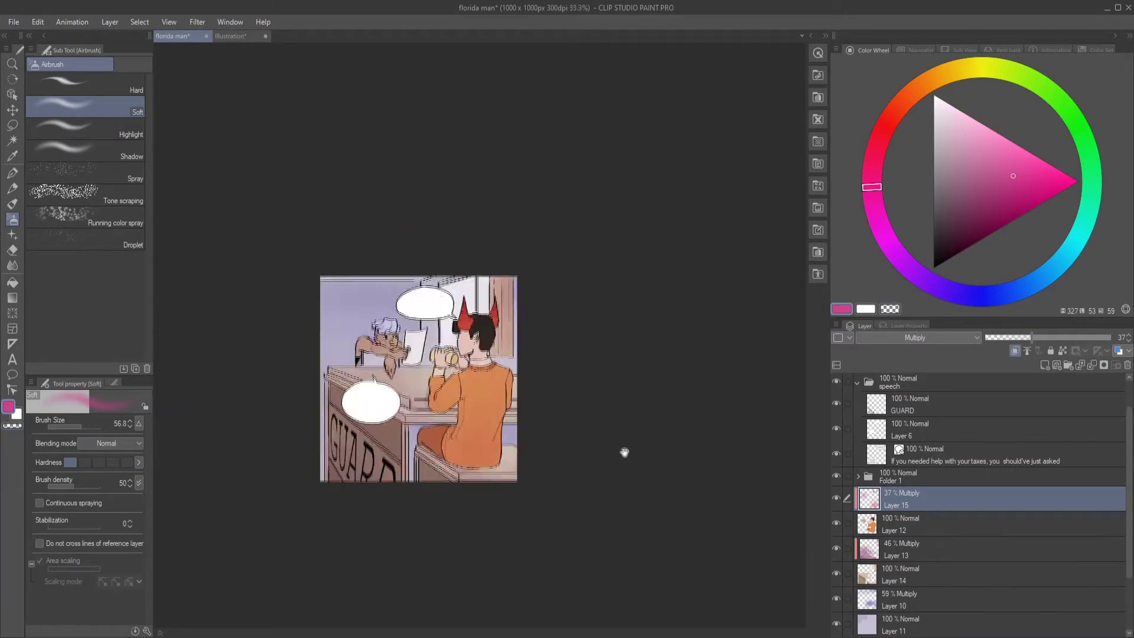
scroll(638, 549, up, 4)
key(ctrl+shift+n)
click(904, 263)
click(12, 203)
drag(1109, 338, 1036, 337)
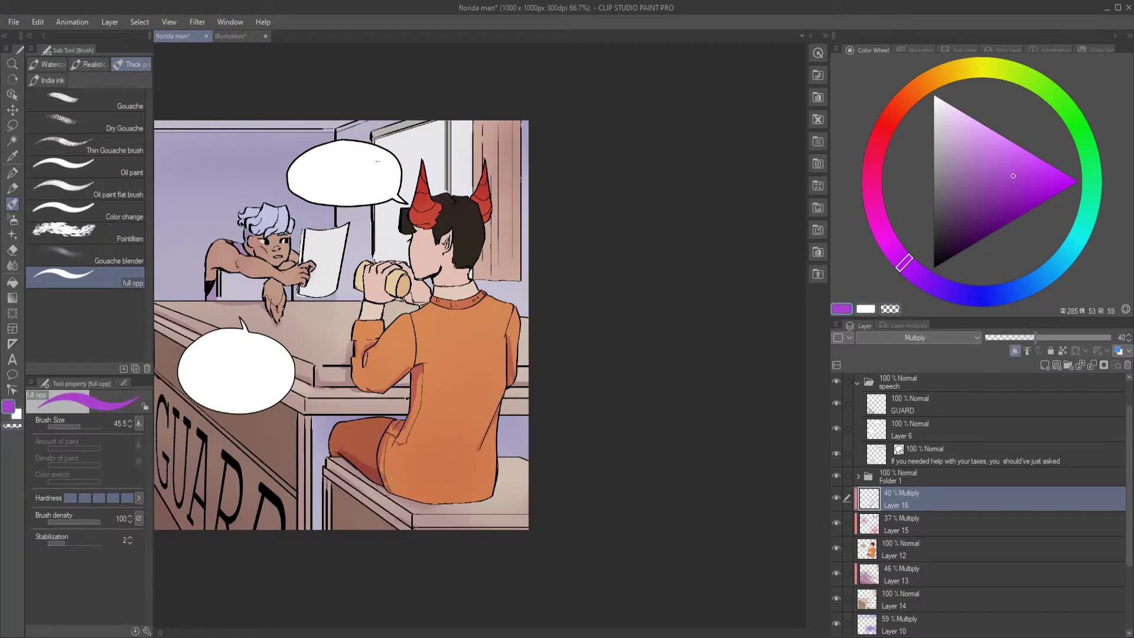
- On Layer 13, erase stray purple shading along the desk edges with transparent colour
scroll(260, 207, up, 1)
drag(266, 213, 331, 218)
click(910, 573)
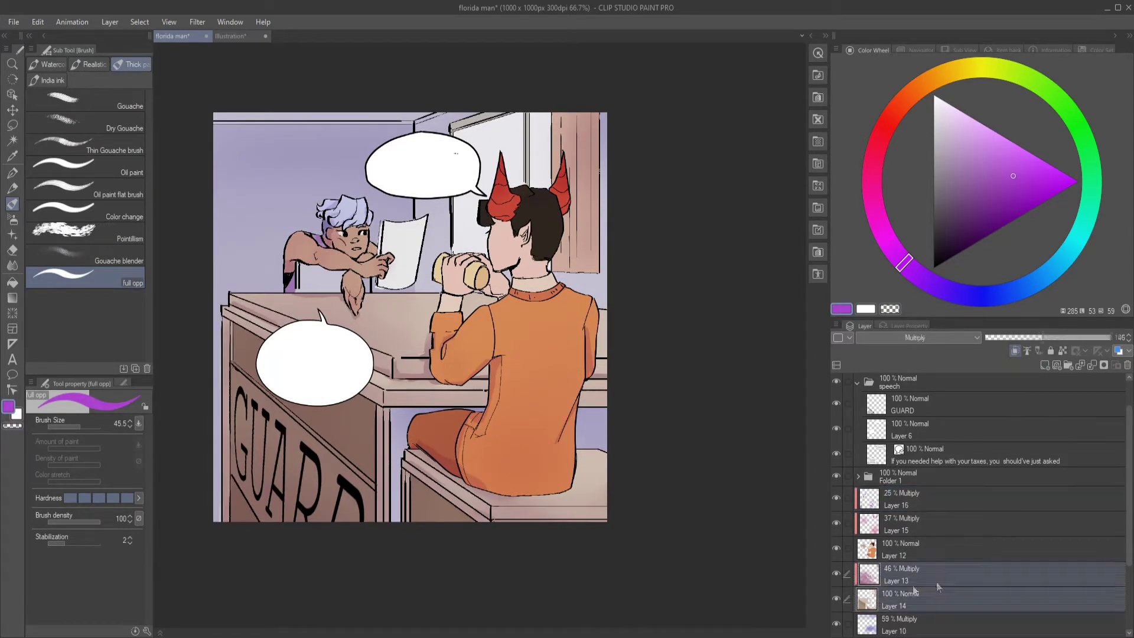
alt+click(508, 491)
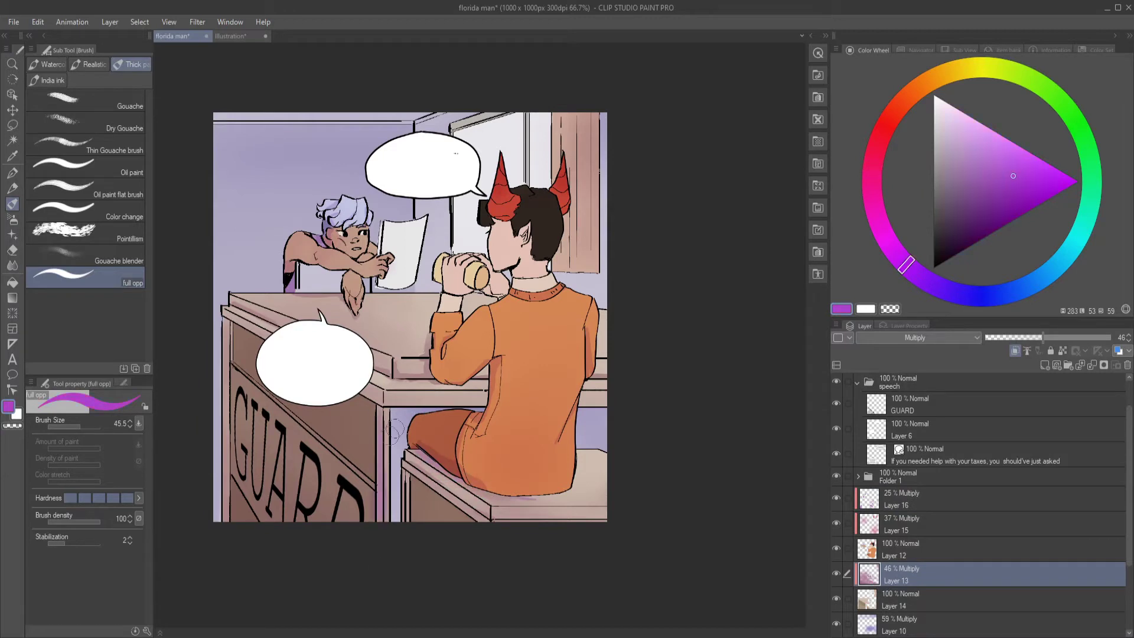
alt+click(461, 485)
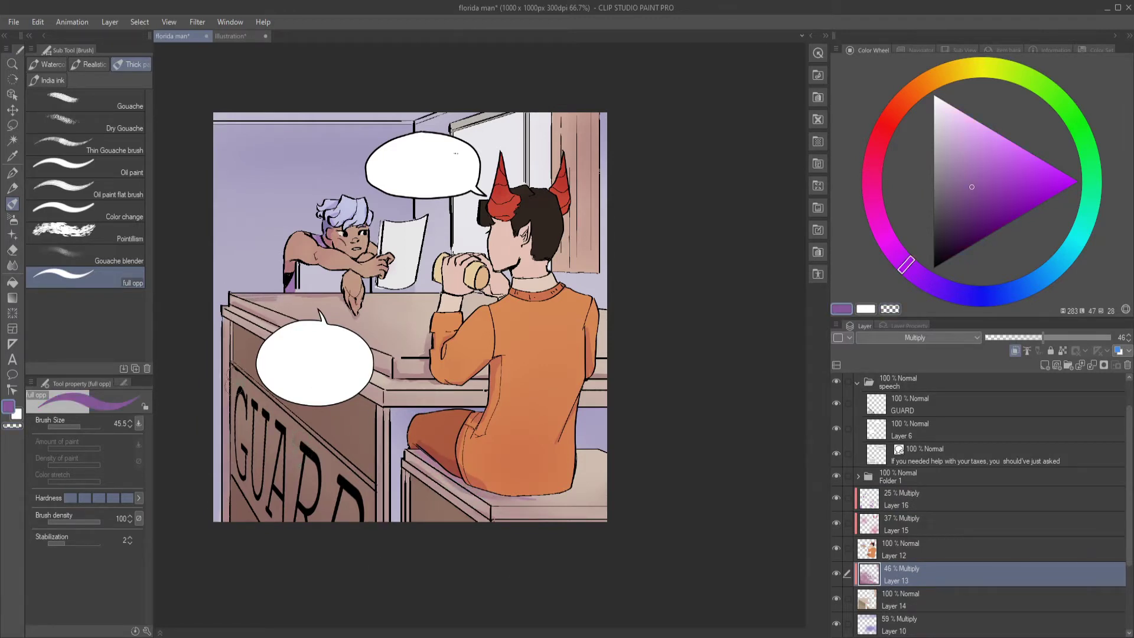
key(c)
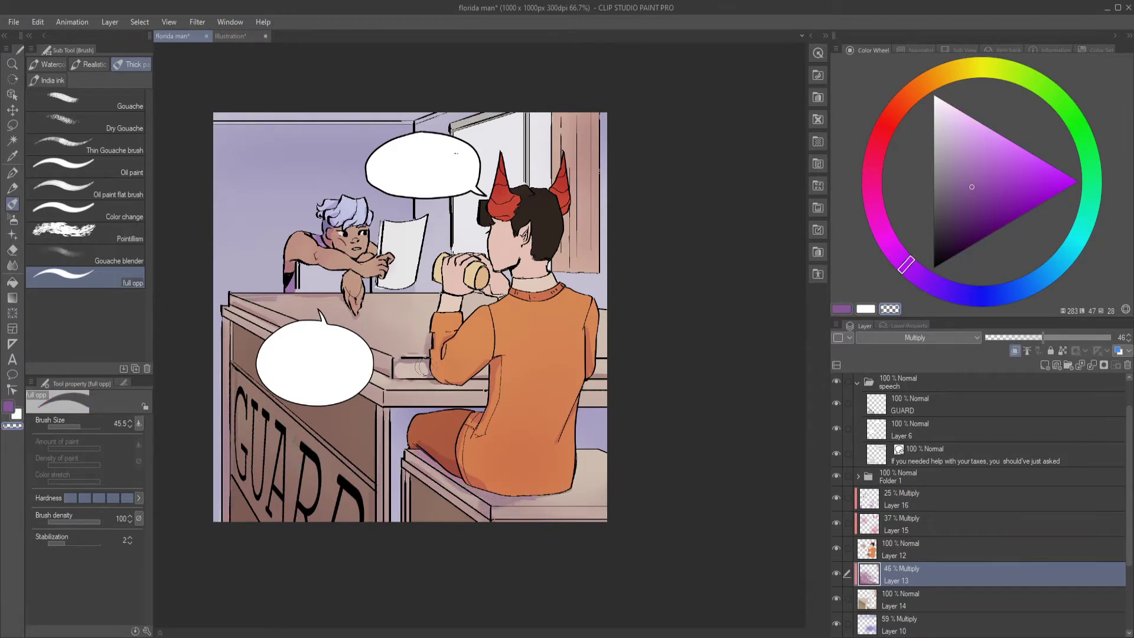
key(b)
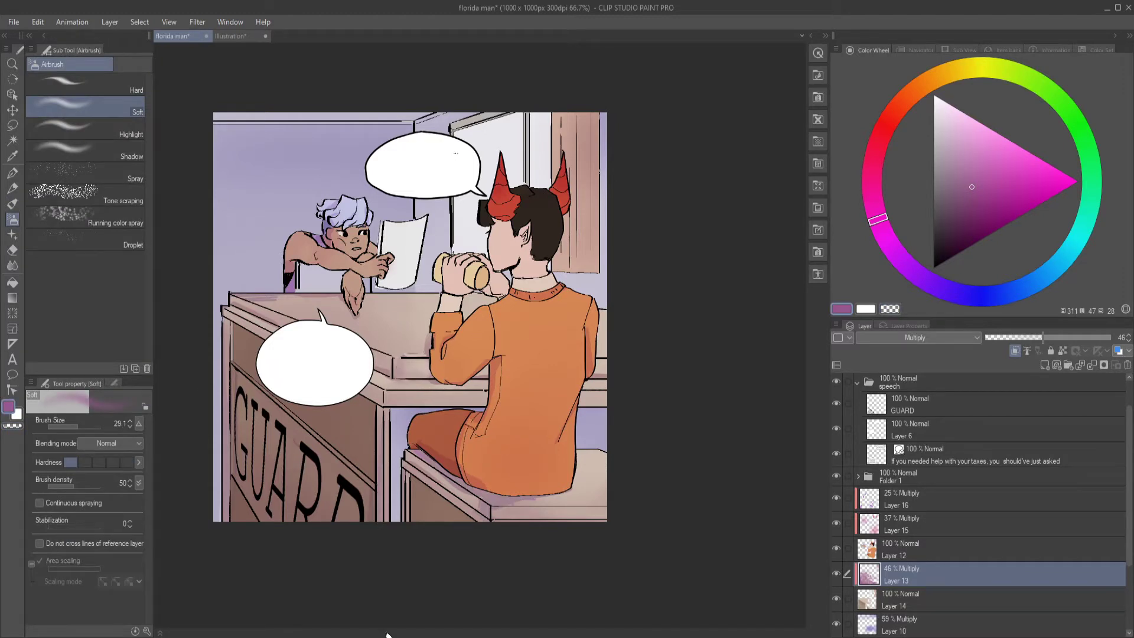
key(b)
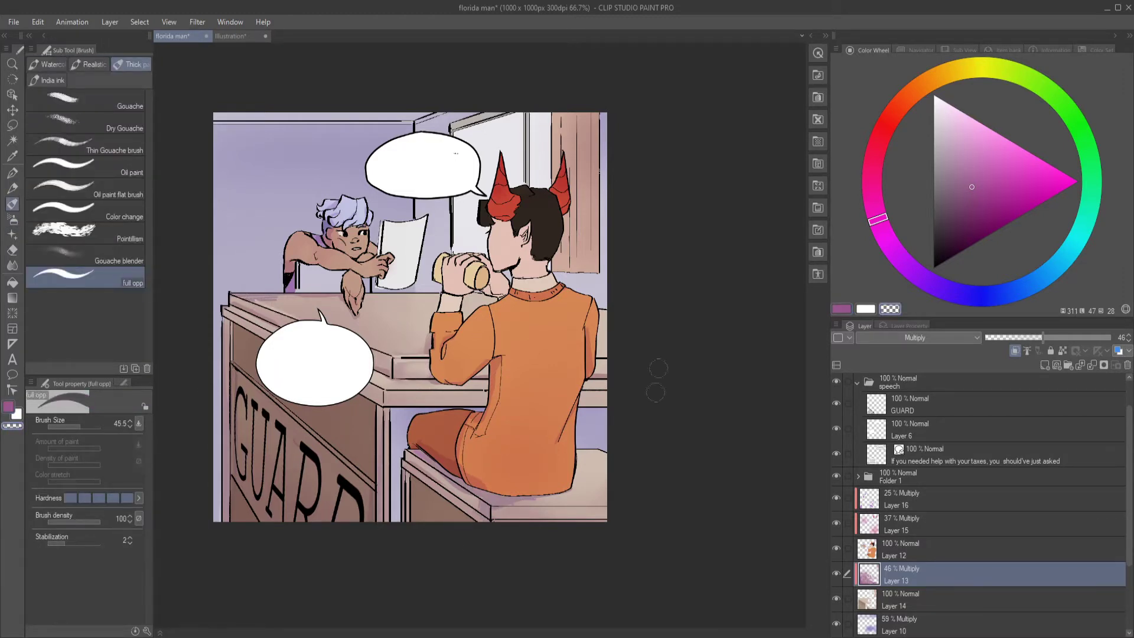
drag(310, 421, 380, 473)
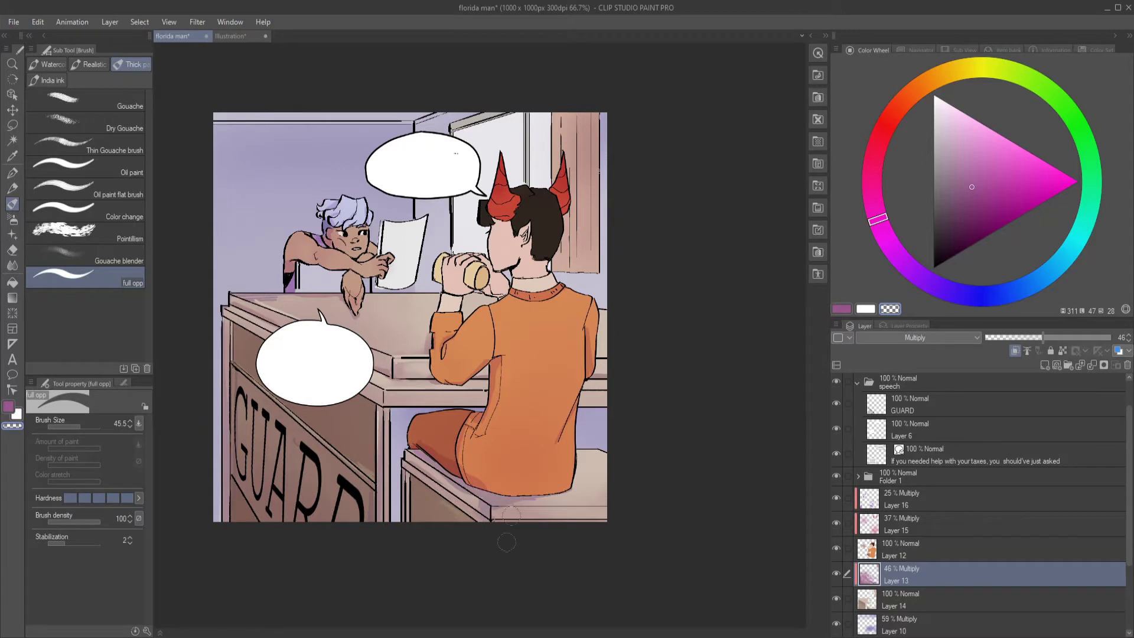
drag(506, 542, 570, 508)
- Move between Layers 15 and 16 and choose a muted pinkish red for shading
click(920, 524)
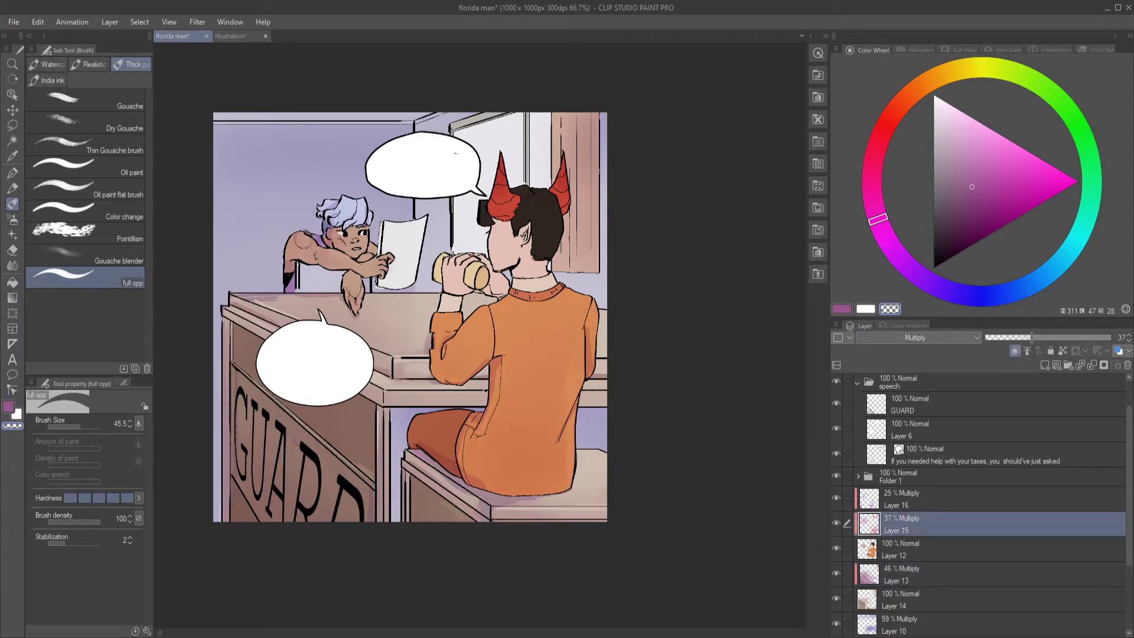
click(953, 503)
key(c)
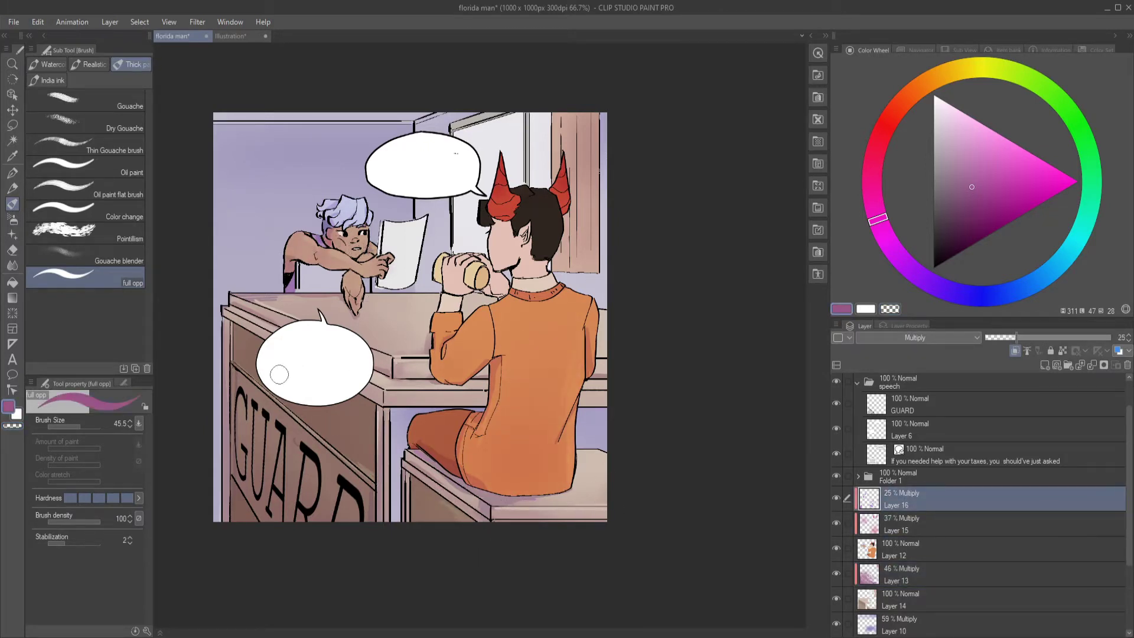
alt+click(518, 270)
key(c)
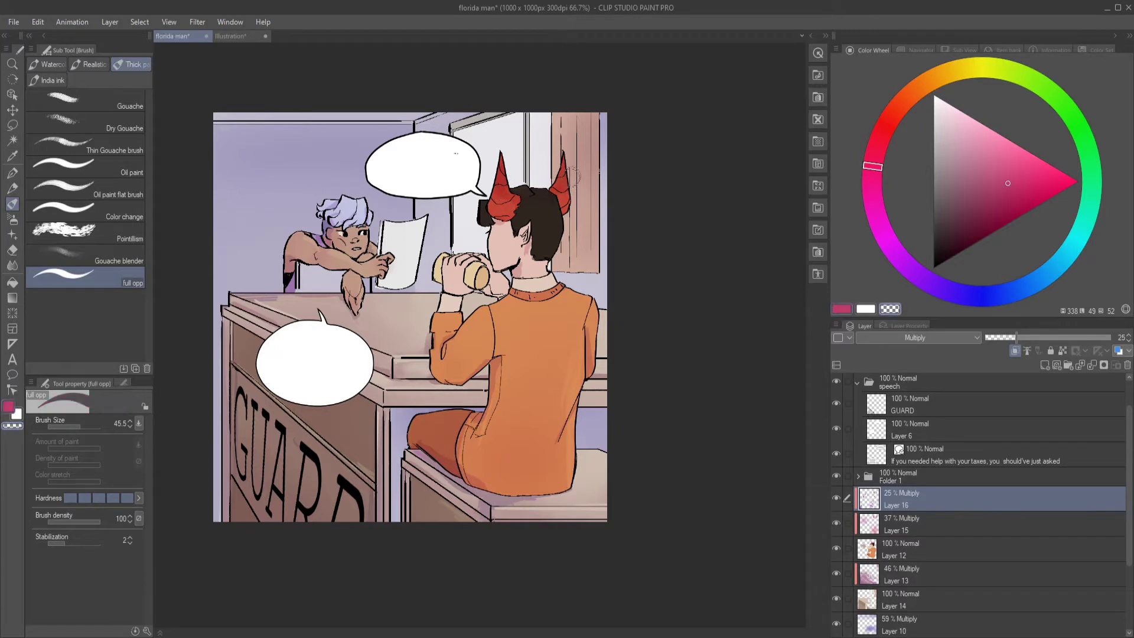
key(alt+bracketleft)
key(alt+bracketright)
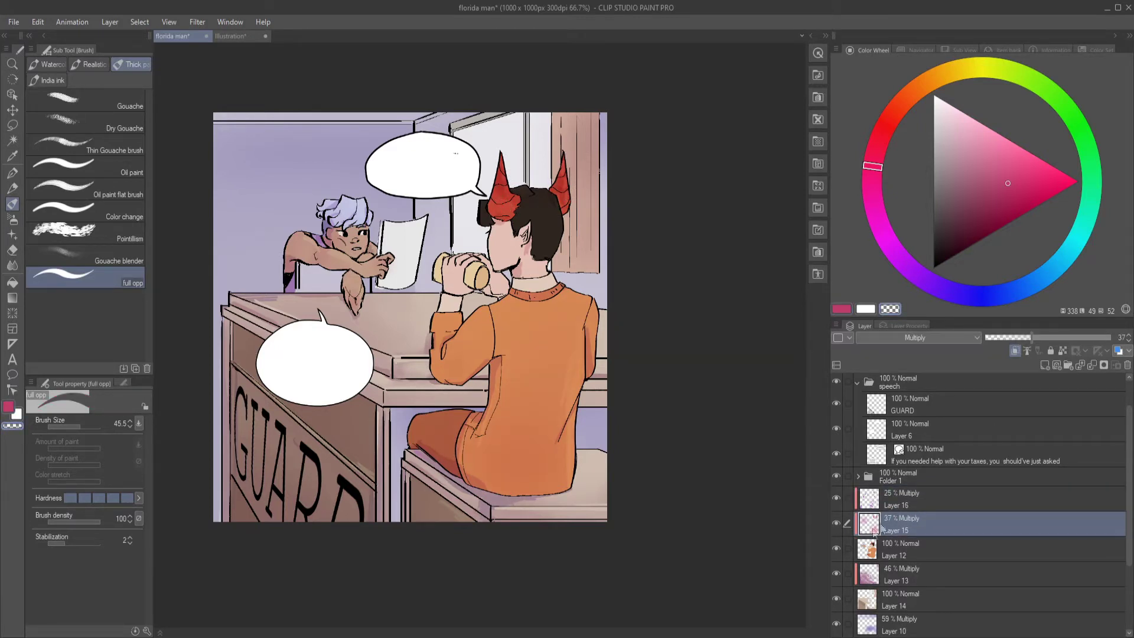
- Sample a pink, lower the brush density to 11, and add a new layer
alt+click(348, 241)
click(43, 522)
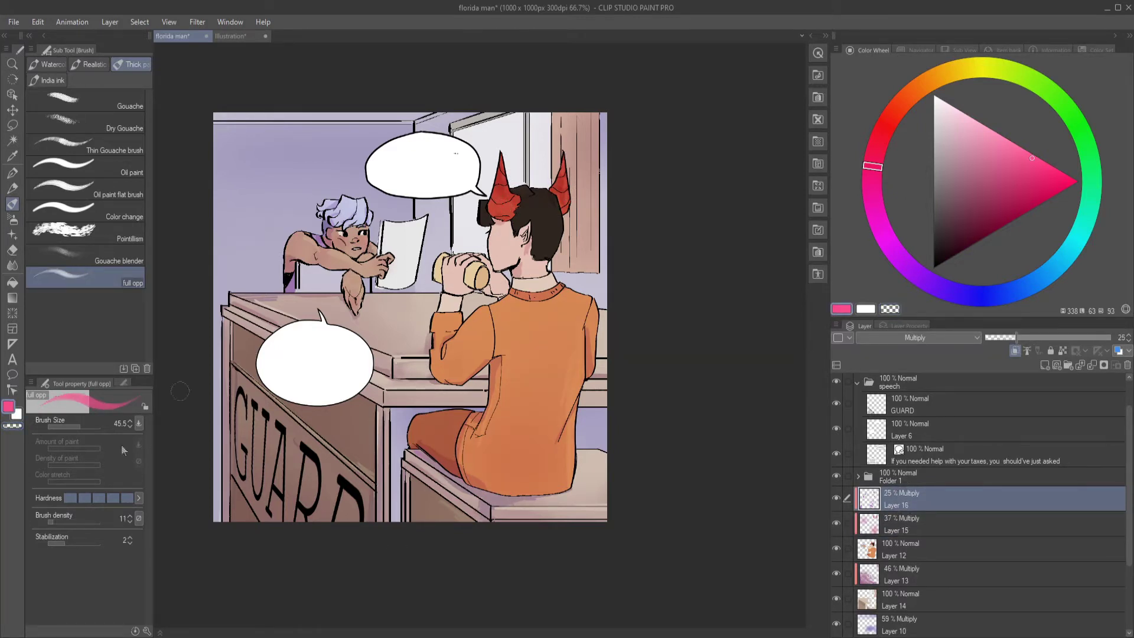
scroll(473, 585, down, 2)
click(921, 576)
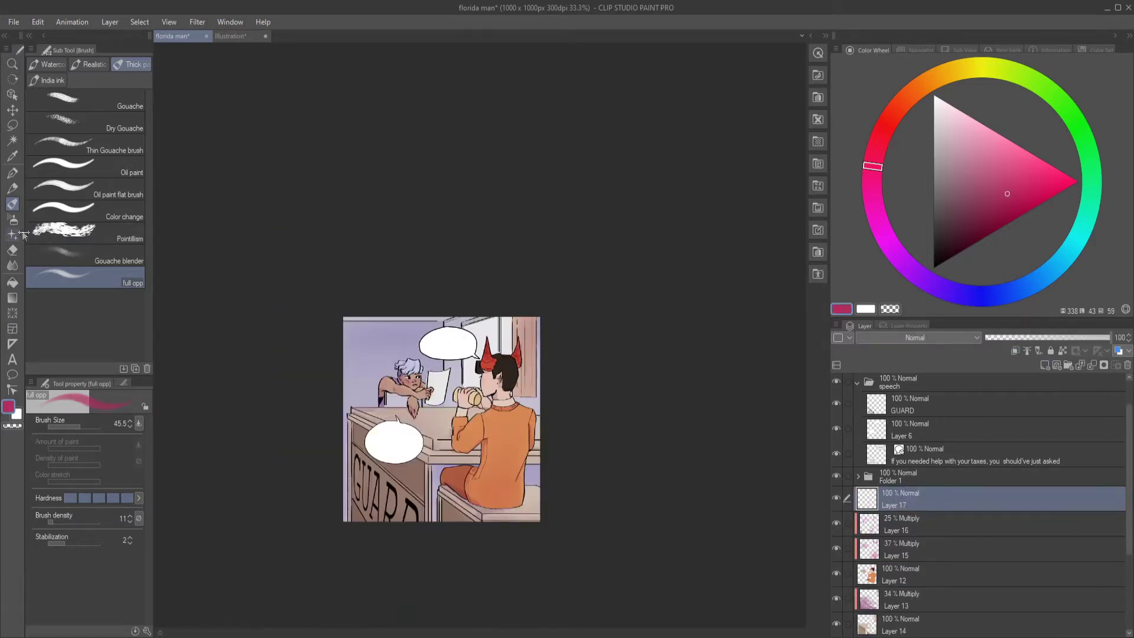
- Set Layer 17 to Multiply at 11% opacity with the airbrush shrunk to about 110
key(b)
click(1006, 338)
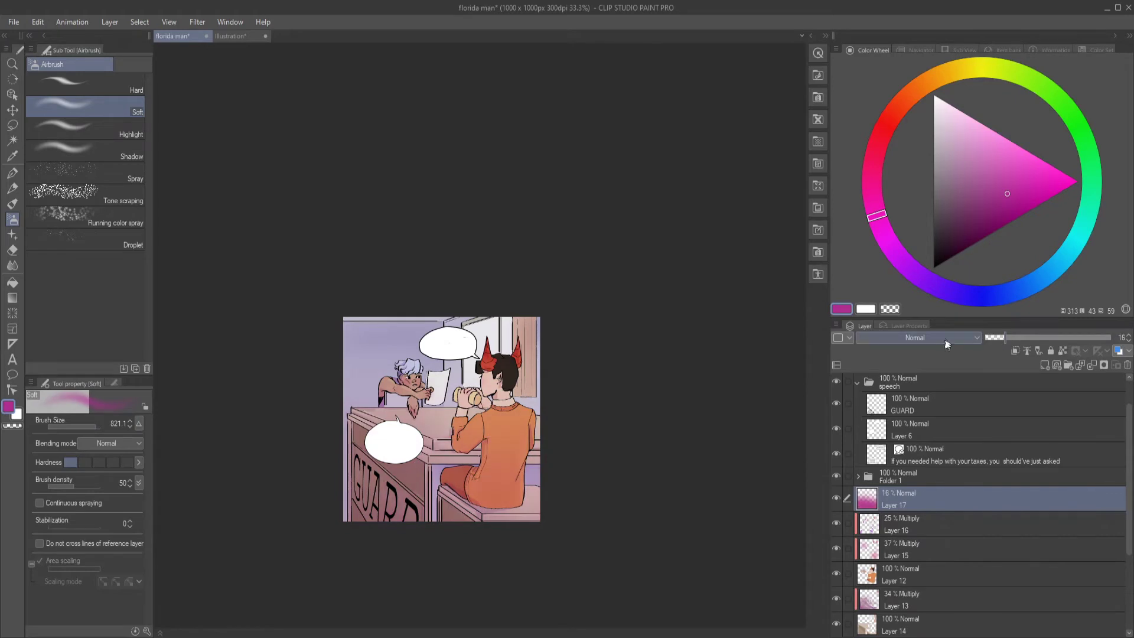
scroll(941, 337, down, 1)
click(890, 308)
drag(95, 426, 85, 426)
click(74, 486)
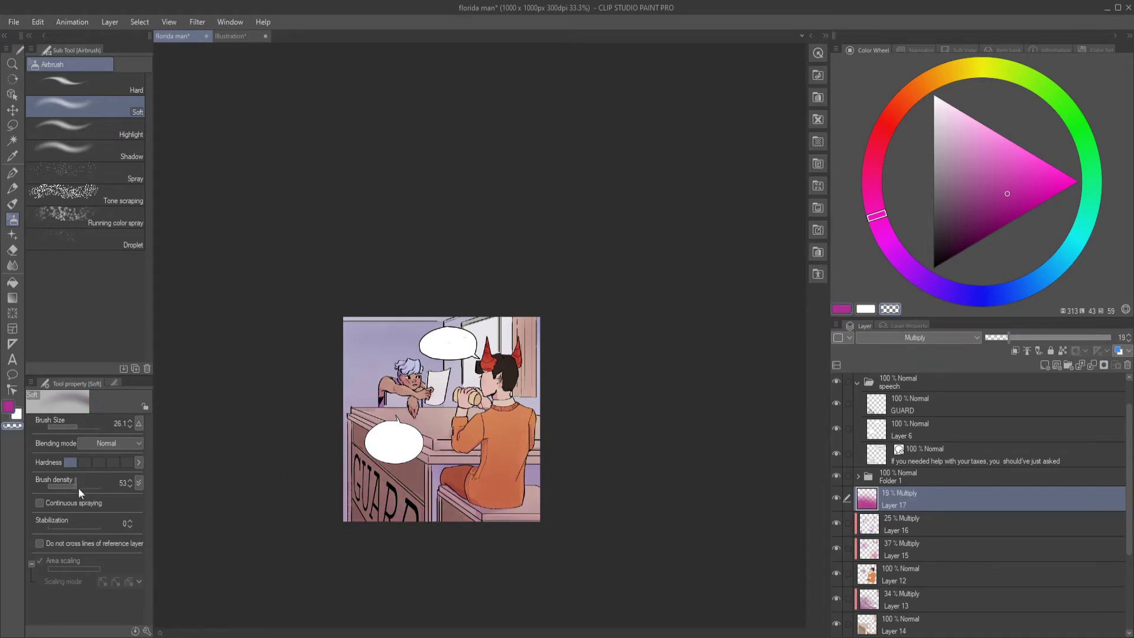
scroll(422, 500, up, 1)
click(999, 337)
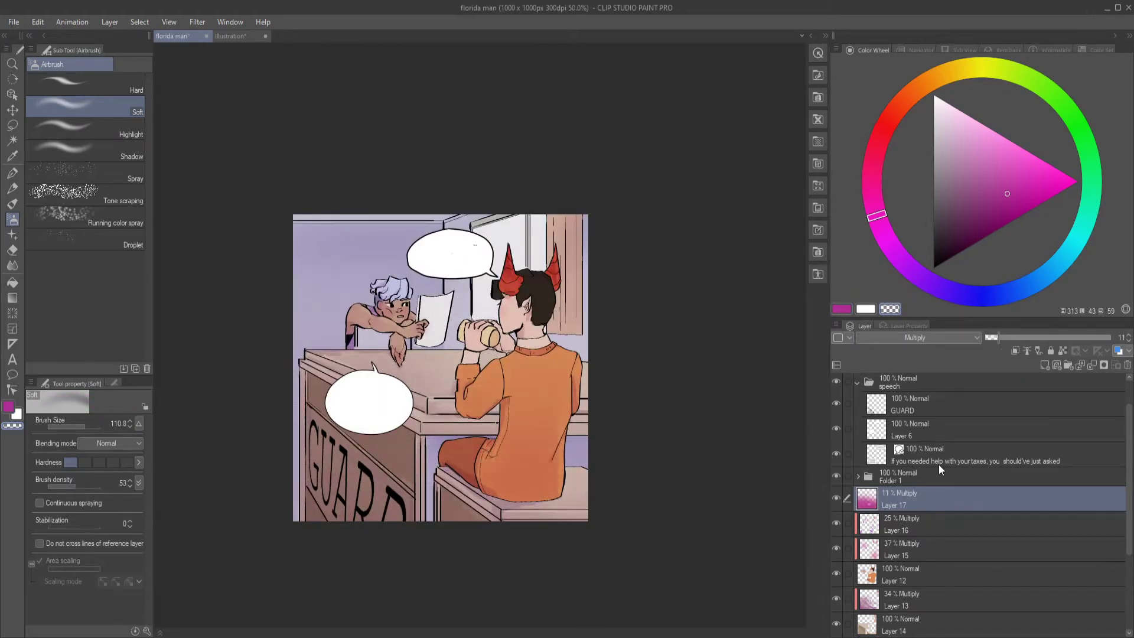
- On a new layer, airbrush a peach glow near the hair and pale yellow beside the man's back
click(1045, 365)
alt+click(535, 322)
drag(541, 295, 552, 335)
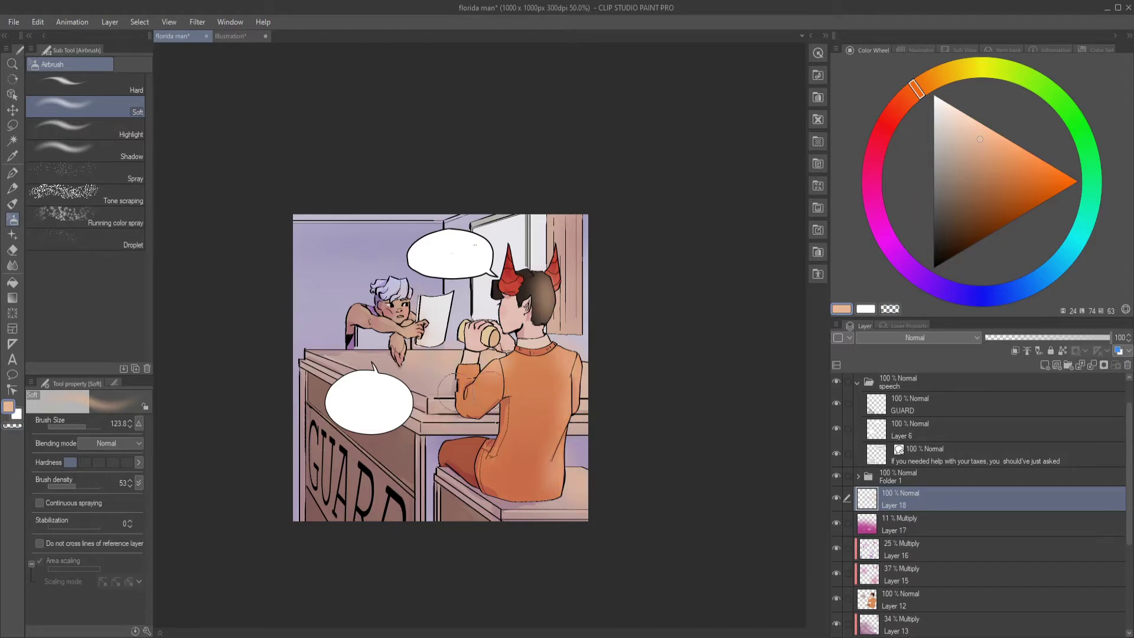
alt+click(476, 289)
drag(571, 452, 573, 411)
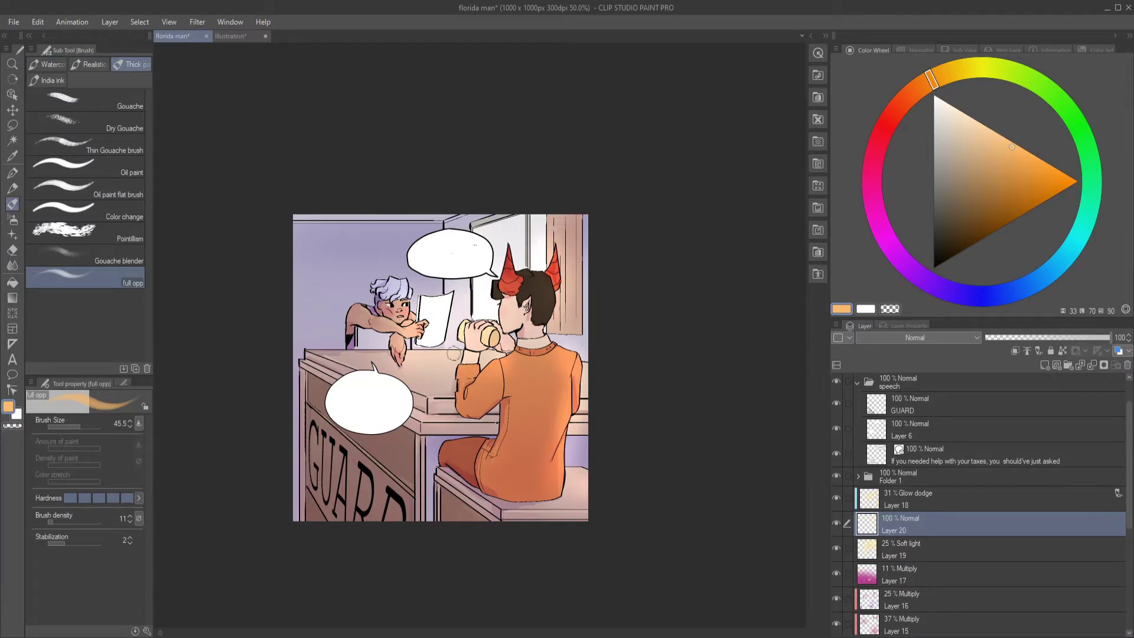
- Set Layer 20 to Glow dodge at 20% and brighten a spot near the man's collar
click(916, 337)
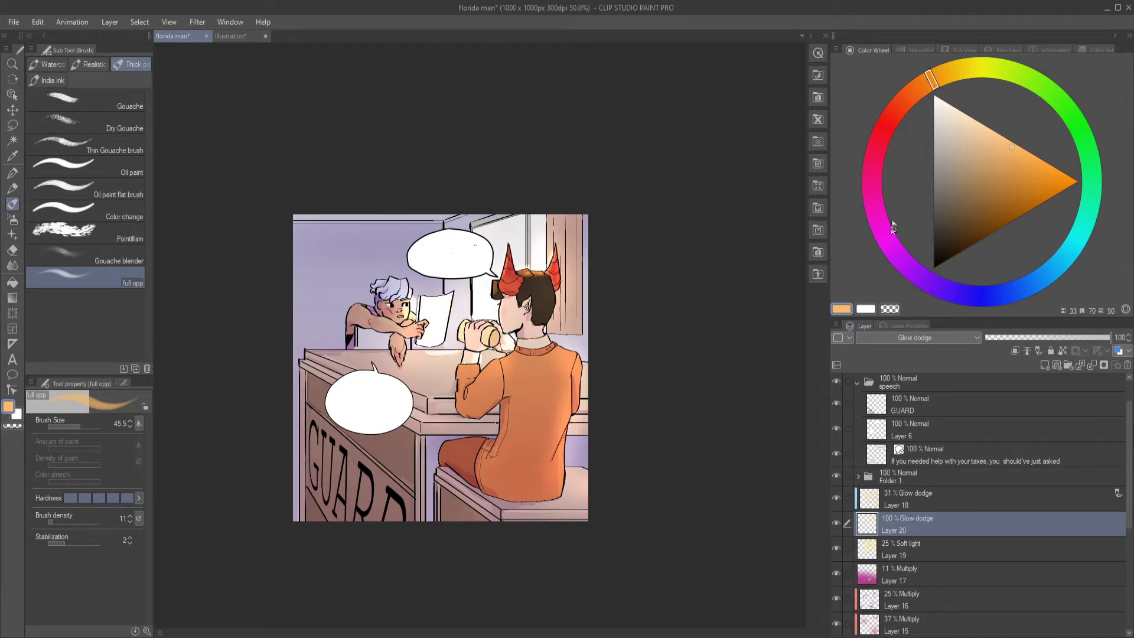
drag(1110, 337, 1011, 338)
key(b)
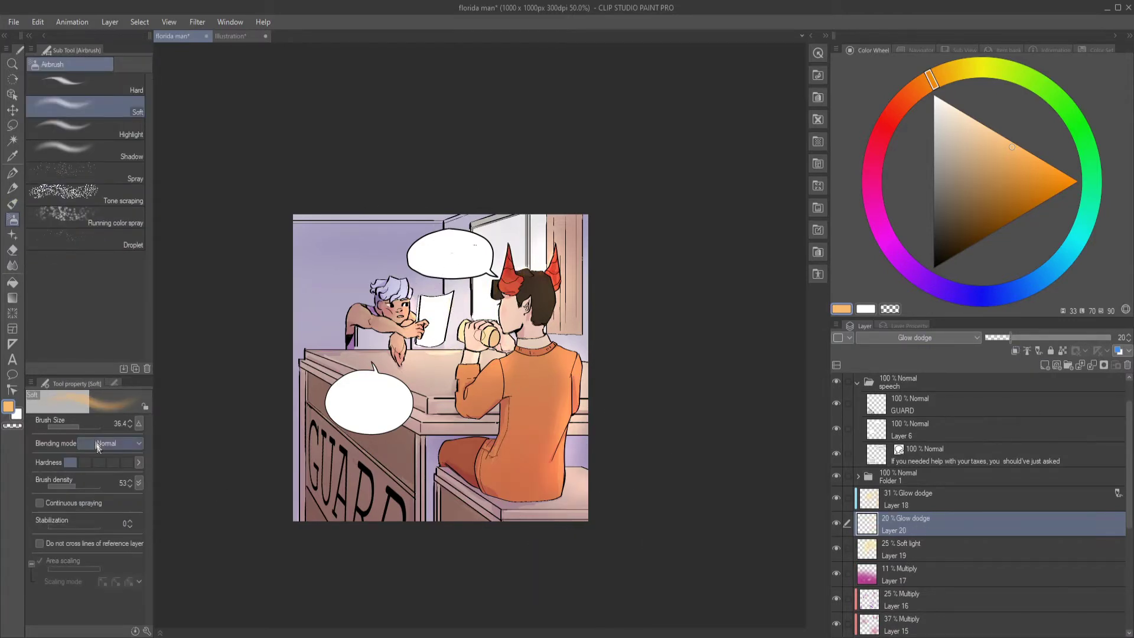
click(539, 335)
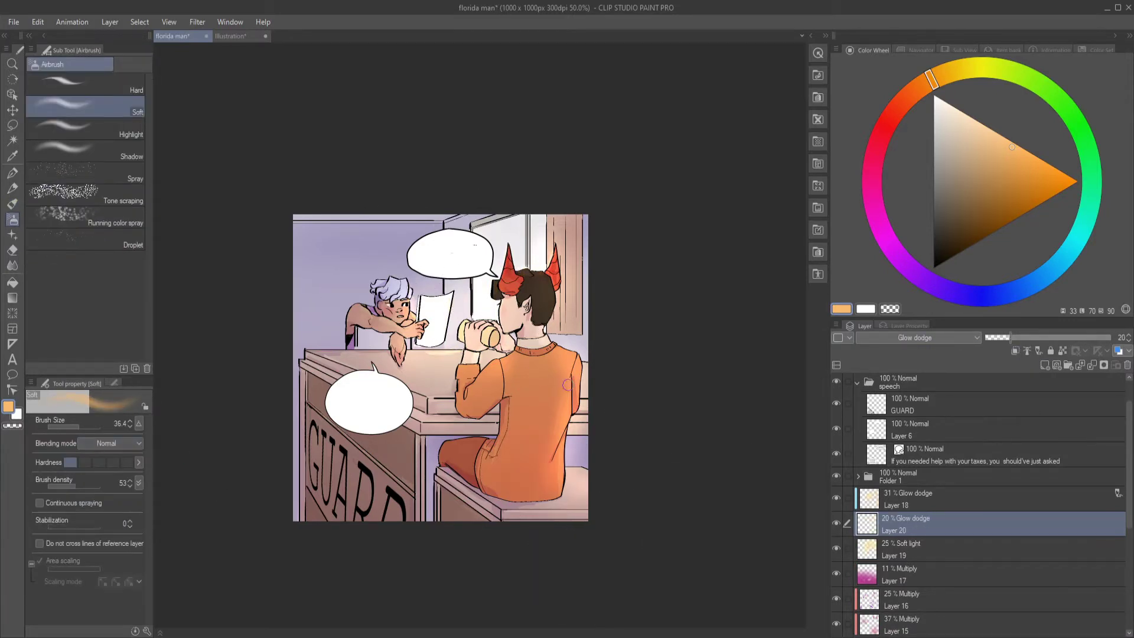
- Hide Layer 6 to reveal the bubble lettering and select the lineart layer in Folder 1
click(836, 429)
click(963, 293)
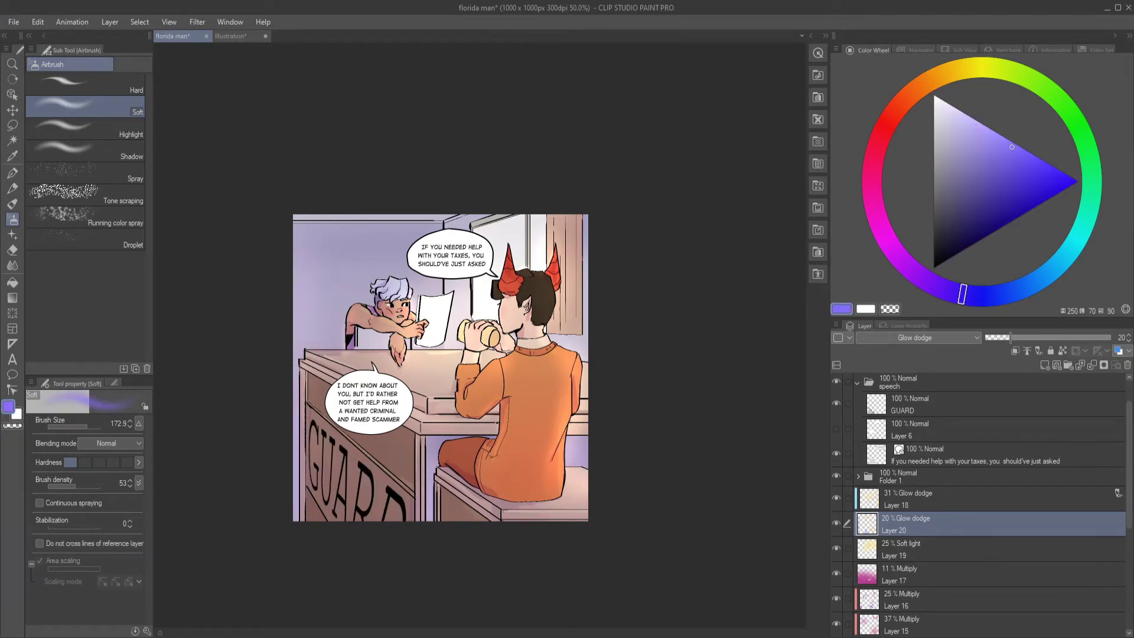
scroll(1117, 553, down, 3)
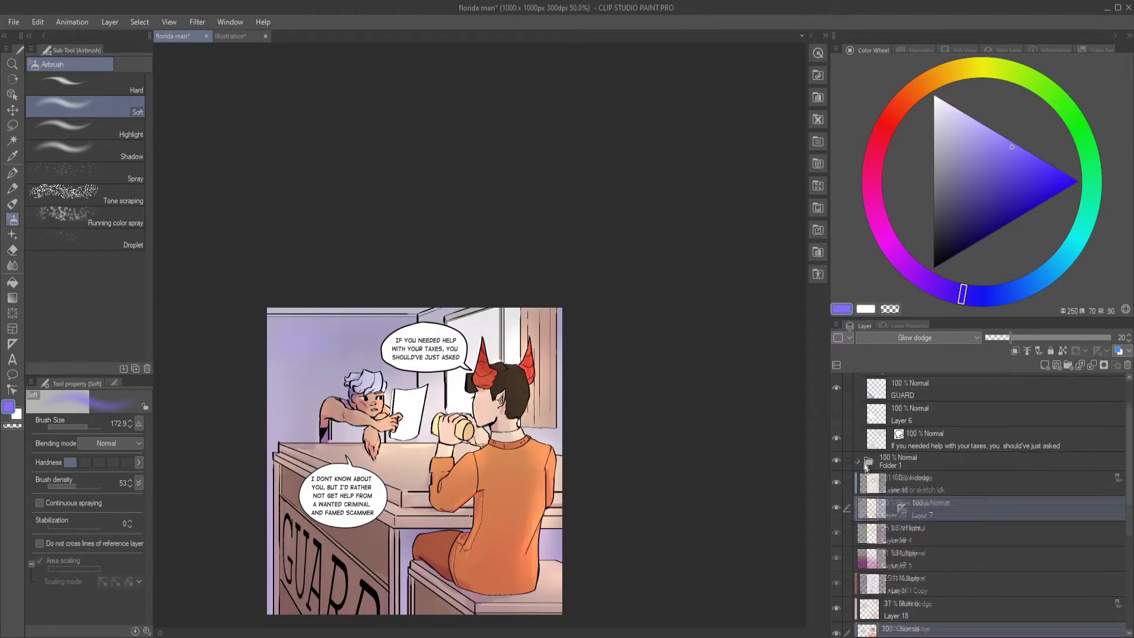
scroll(1116, 554, up, 3)
click(949, 480)
click(906, 266)
- Choose the brush with a darker purple and zoom in on the panel
click(971, 226)
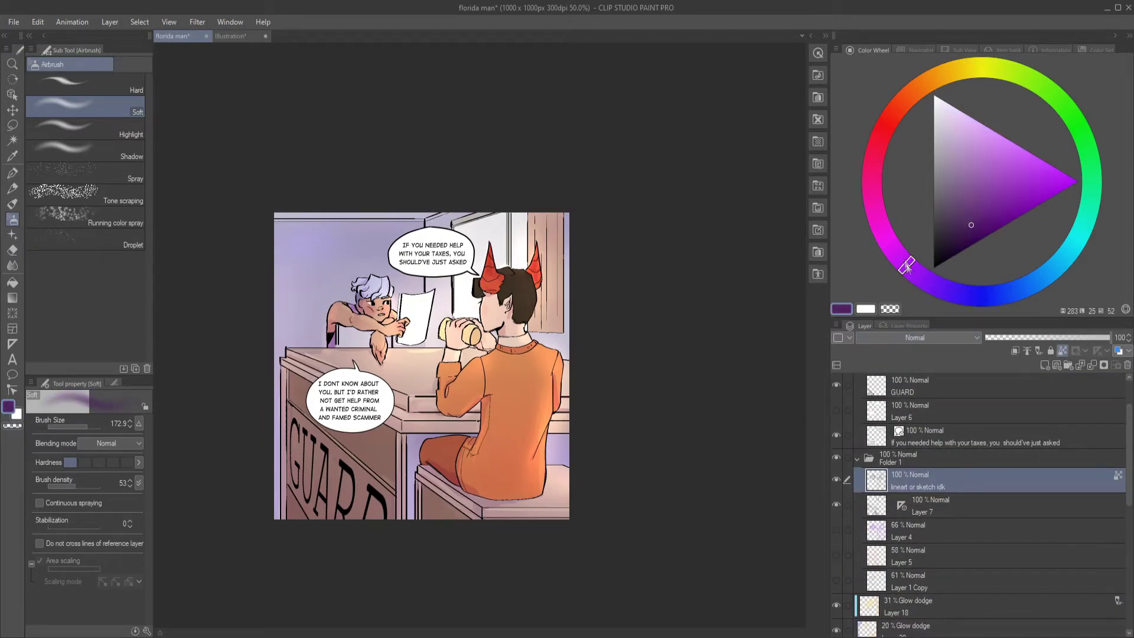
key(b)
click(956, 241)
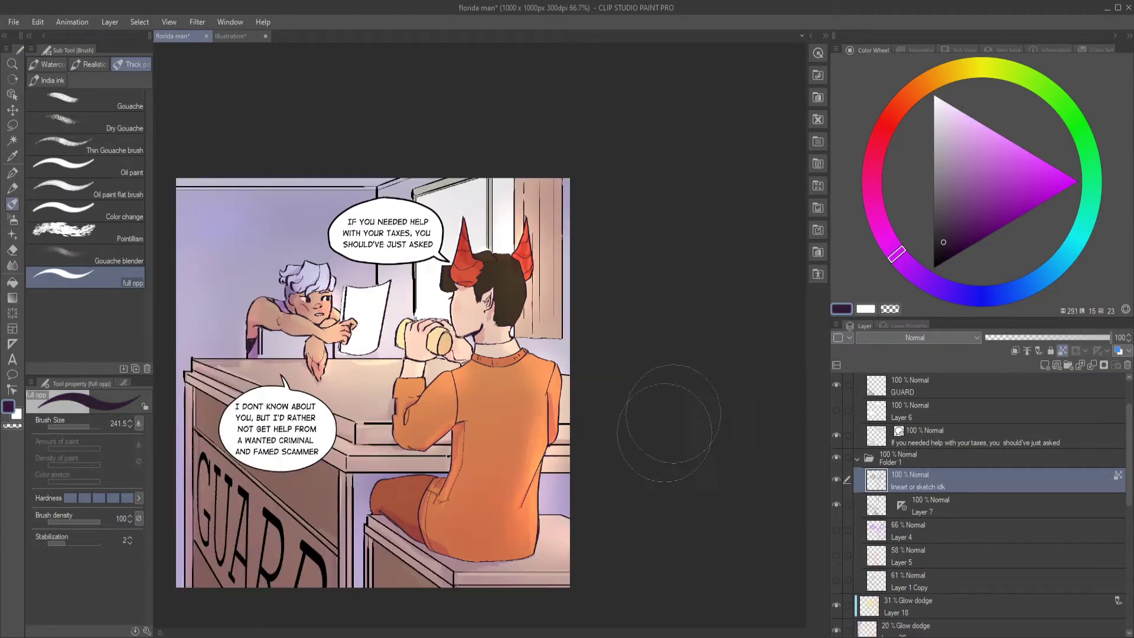
key(ctrl+plus)
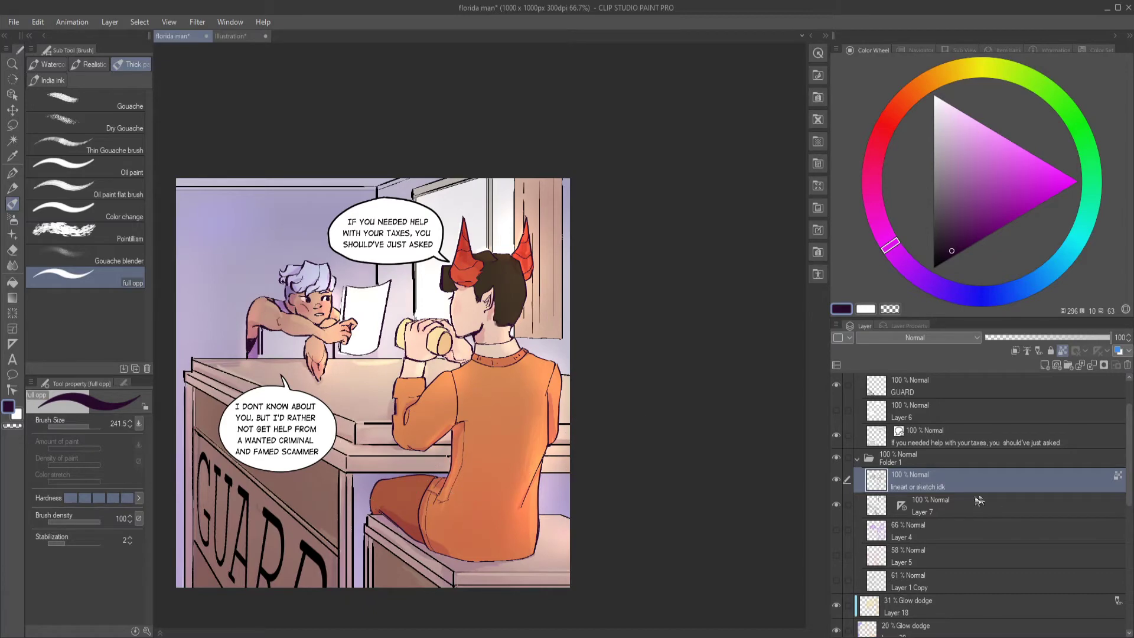
- On Layer 7, redraw the man's ear lines with a fine reddish pink brush
click(978, 504)
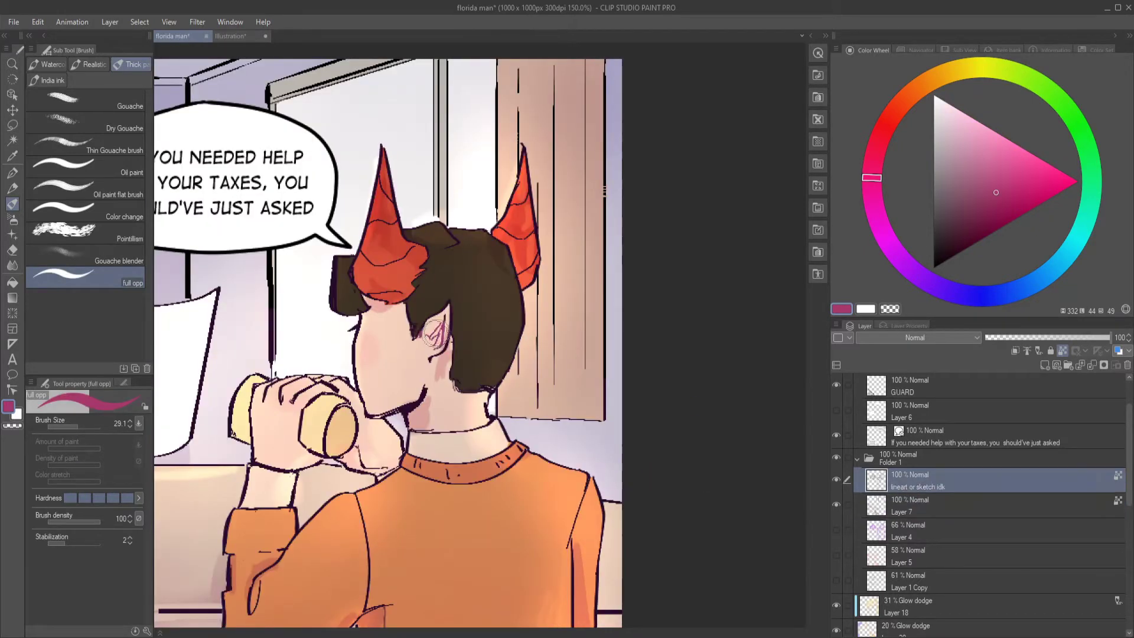
click(876, 150)
click(989, 205)
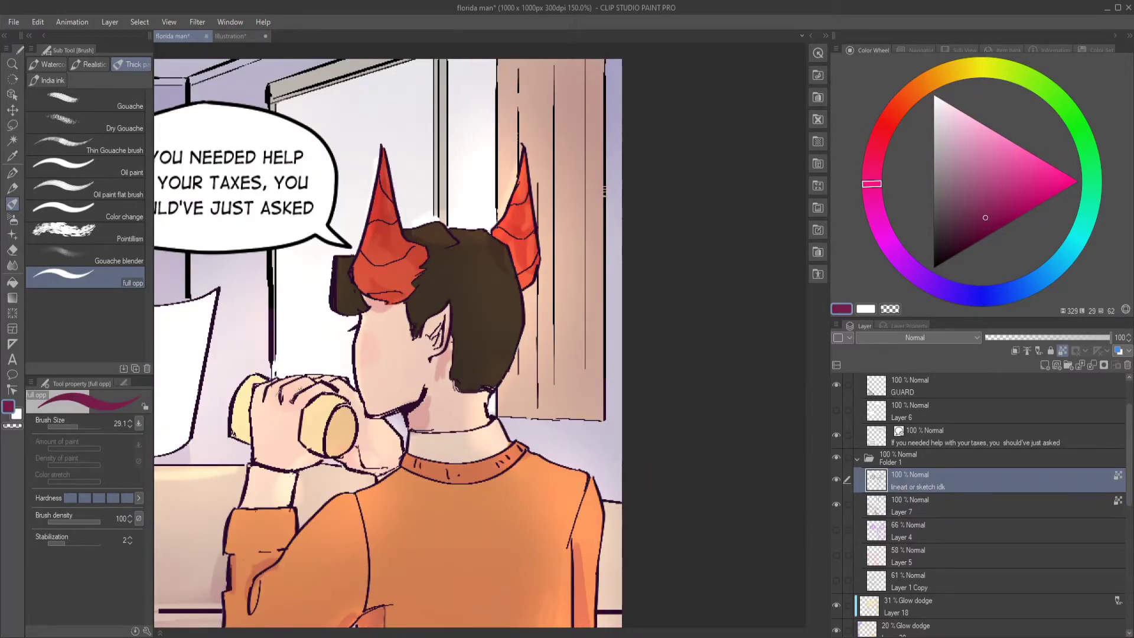
drag(432, 325, 444, 348)
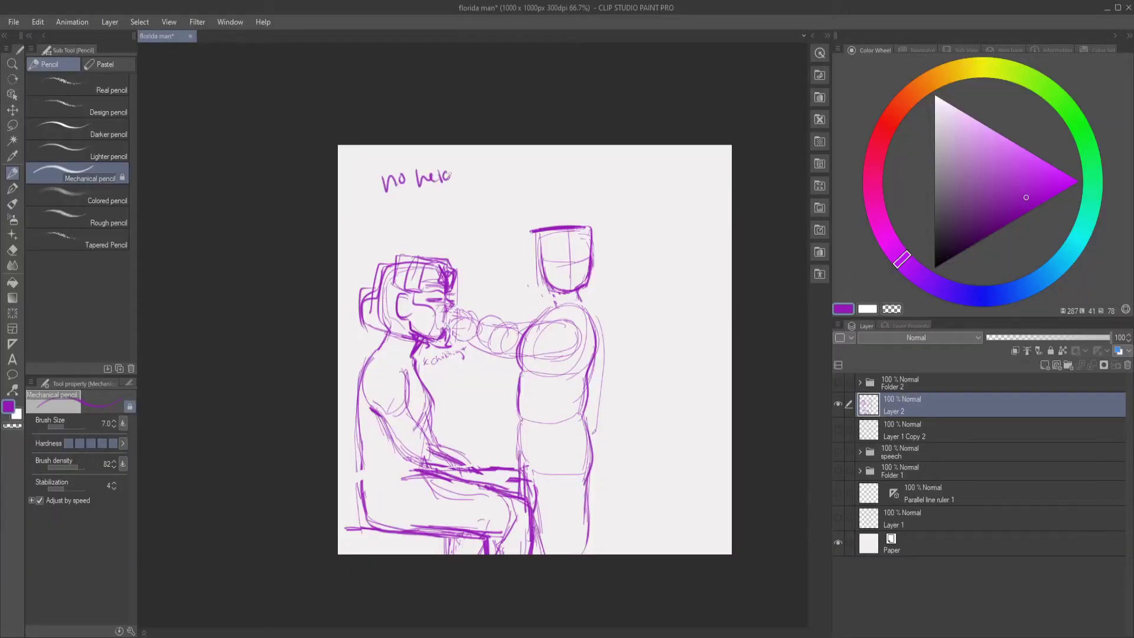
- Undo a stray note stroke and flip the view horizontally to check the sketch, then flip back
drag(451, 175, 594, 184)
key(ctrl+z)
key(ctrl+z)
key(ctrl+z)
key(ctrl+z)
key(ctrl+z)
key(ctrl+z)
key(ctrl+z)
key(ctrl+z)
key(ctrl+z)
key(ctrl+z)
key(ctrl+z)
key(ctrl+z)
key(h)
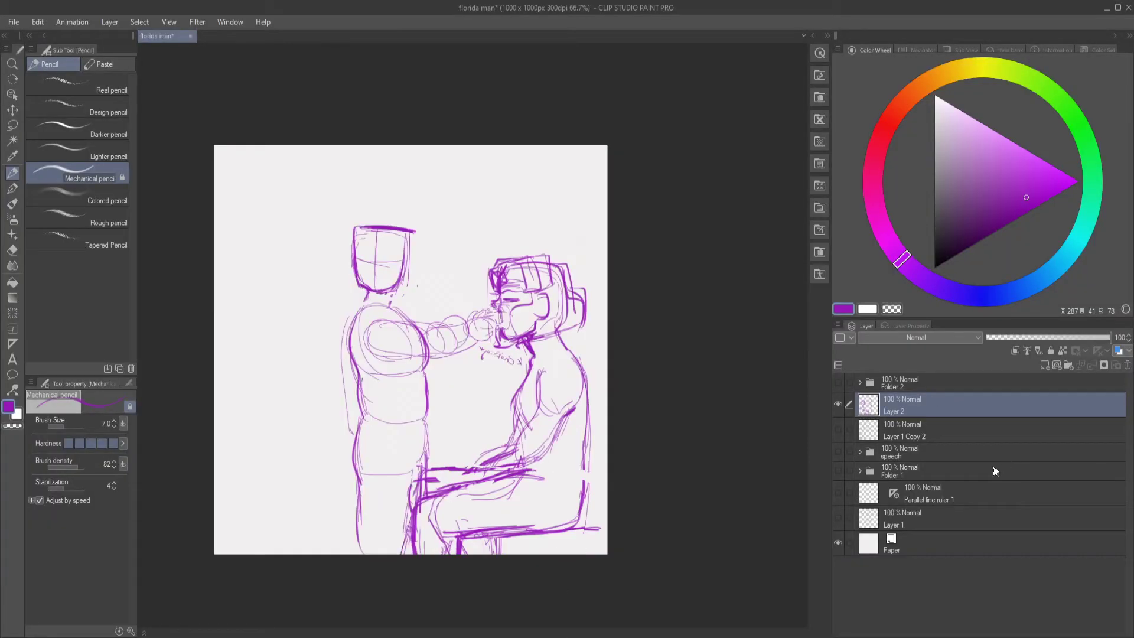
key(h)
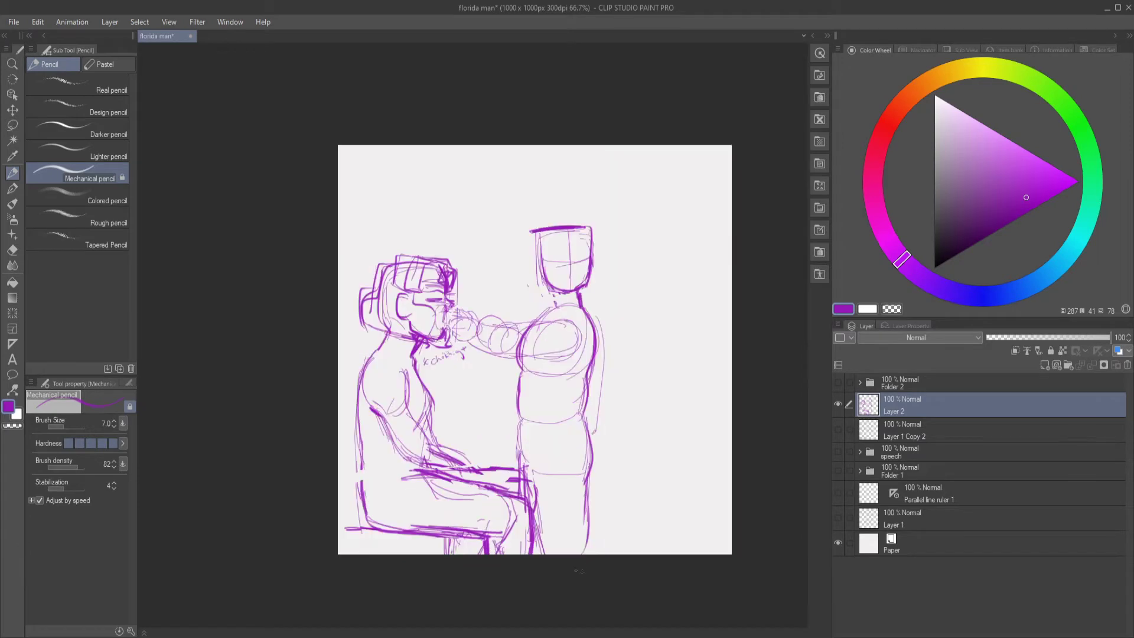
- Sketch purple contours over the standing figure's head, torso, sides, waist and flared skirt
drag(563, 223, 531, 251)
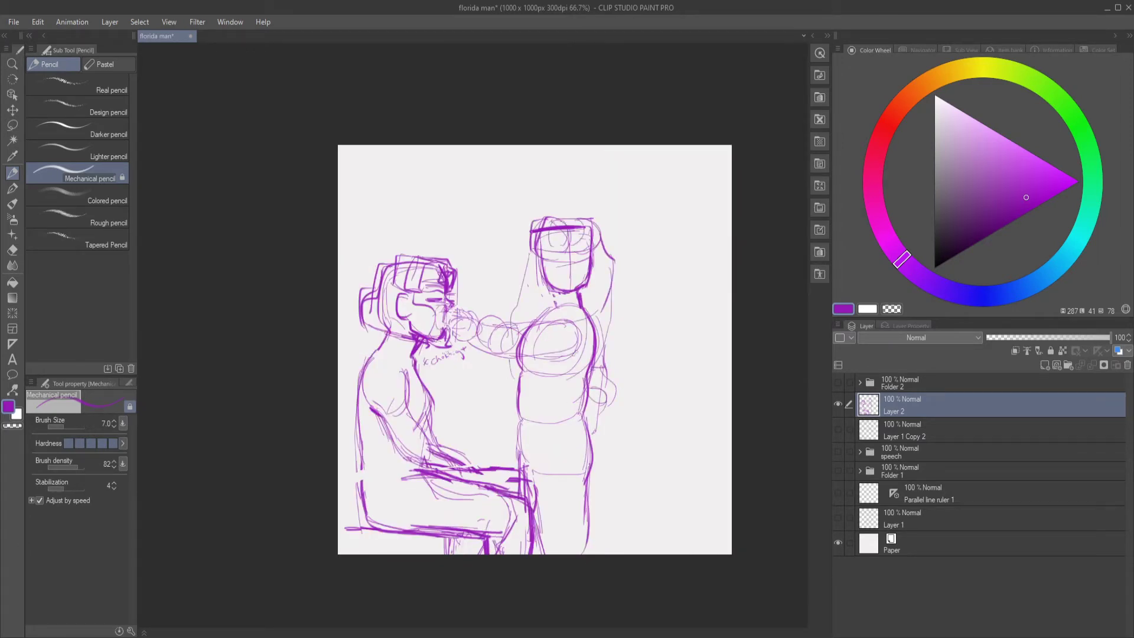
drag(520, 449, 608, 429)
mouse_move(592, 357)
mouse_down()
mouse_move(598, 442)
mouse_move(635, 471)
mouse_up()
drag(635, 473, 543, 483)
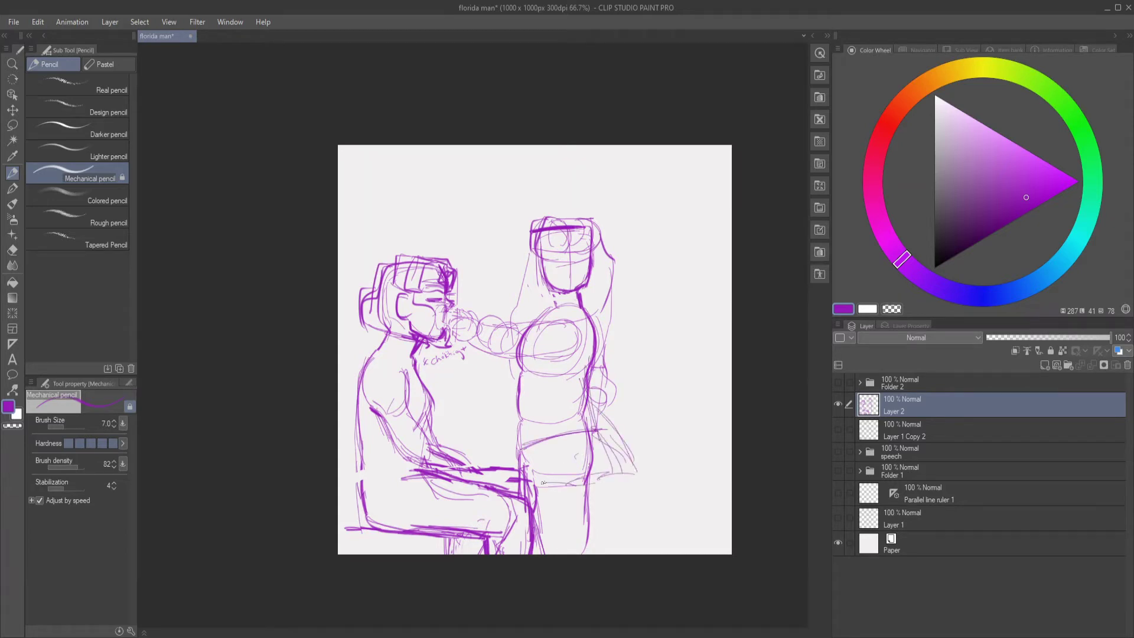
drag(596, 436, 624, 486)
drag(524, 456, 614, 438)
mouse_move(590, 362)
mouse_down()
mouse_move(597, 416)
mouse_move(620, 462)
mouse_up()
drag(520, 366, 523, 437)
drag(618, 441, 530, 462)
drag(526, 466, 520, 419)
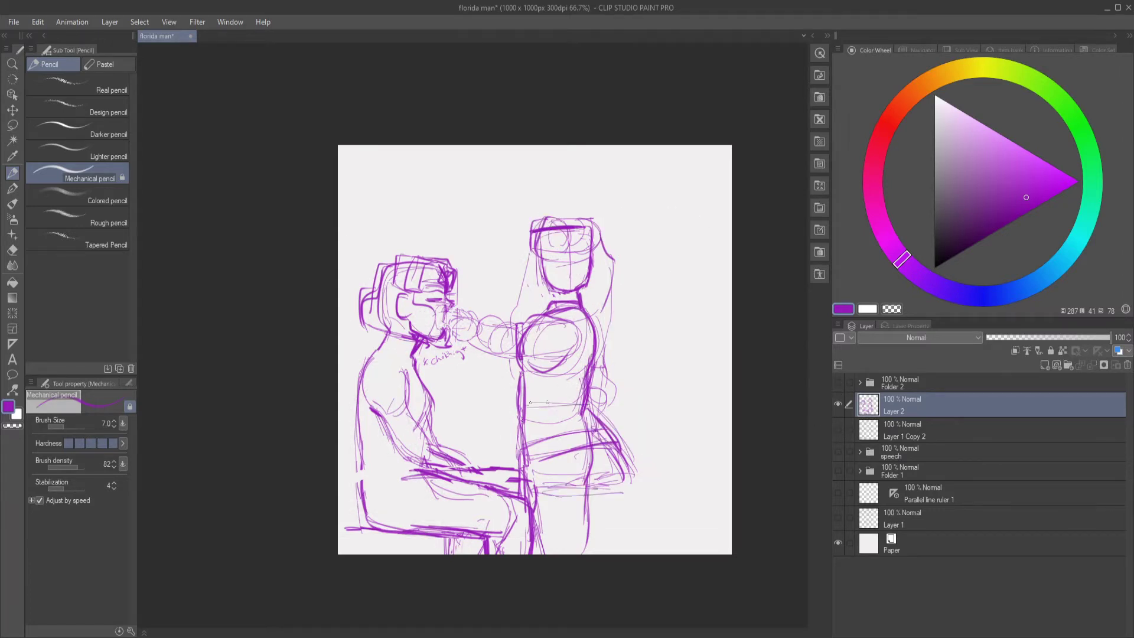
- Lasso the standing figure and shift it slightly right and enlarge it, then nudge it back left
key(m)
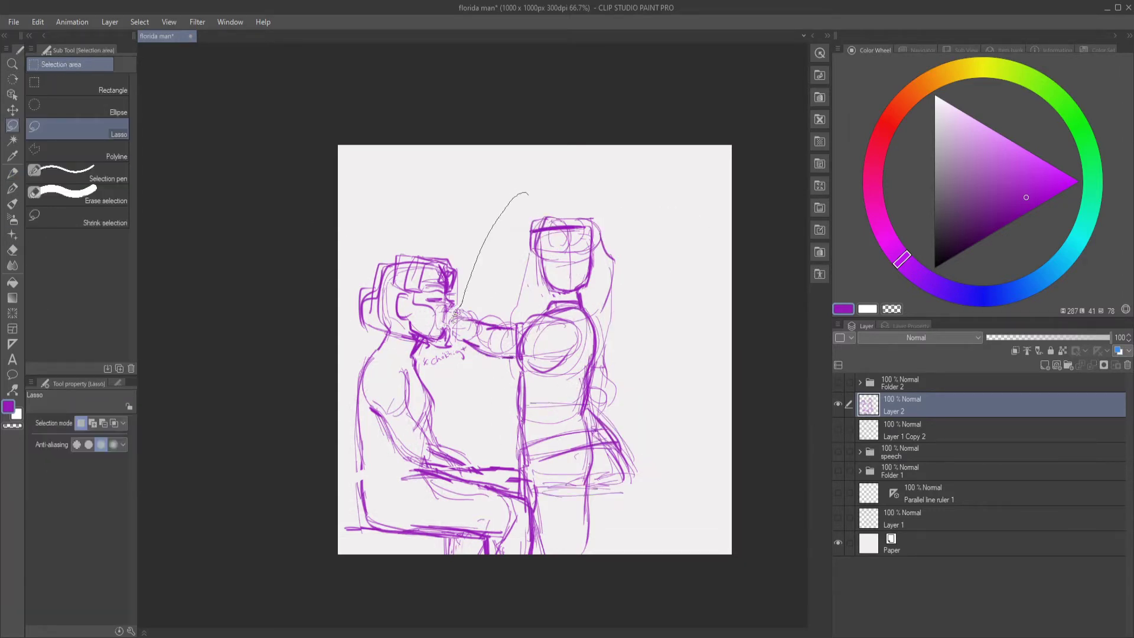
drag(499, 204, 651, 195)
key(ctrl+t)
drag(567, 354, 586, 357)
key(Return)
key(ctrl+d)
key(p)
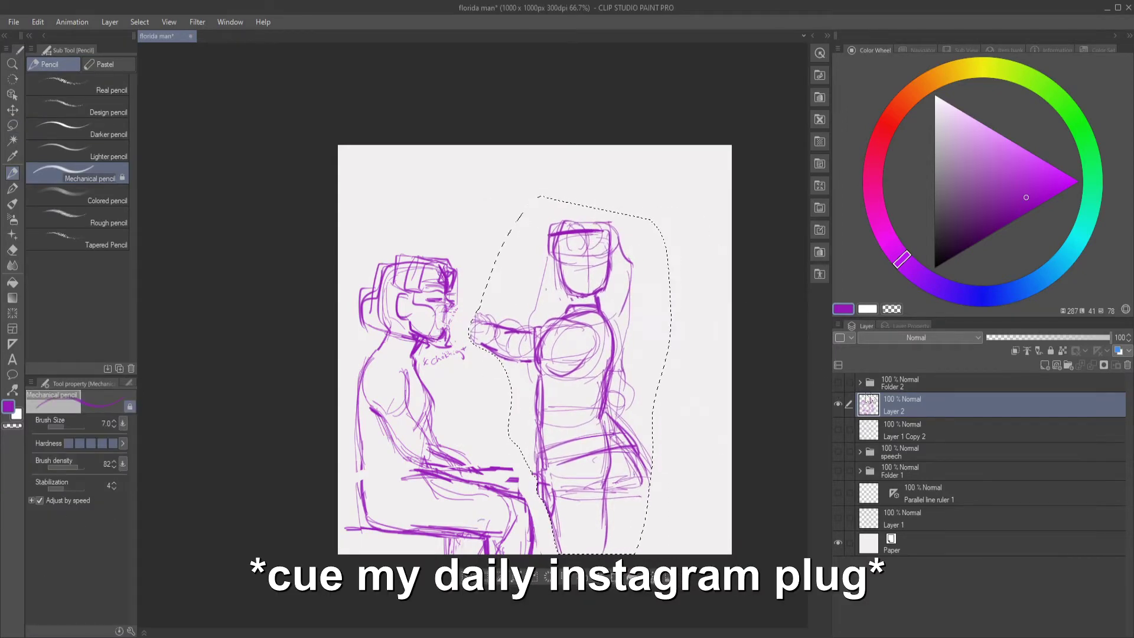
key(ctrl+t)
drag(585, 355, 578, 354)
key(Return)
key(ctrl+d)
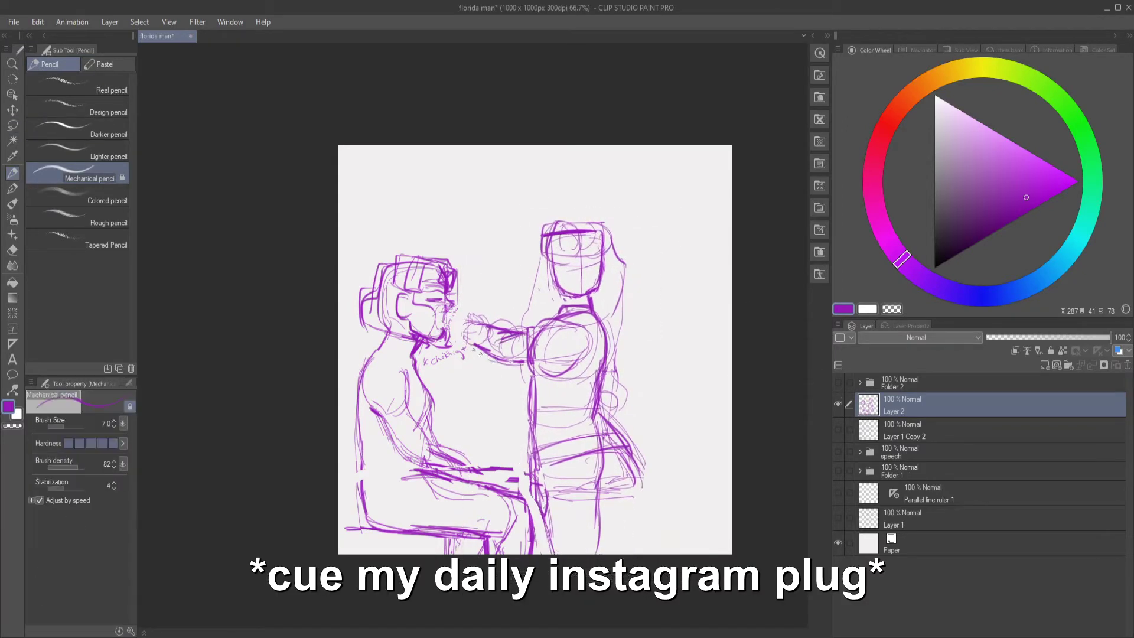
- Lasso the outstretched hand and apply a transform to it
click(12, 125)
mouse_move(472, 319)
mouse_down()
mouse_move(517, 315)
mouse_move(506, 304)
mouse_up()
key(ctrl+t)
key(Return)
key(ctrl+t)
key(Return)
key(ctrl+d)
key(p)
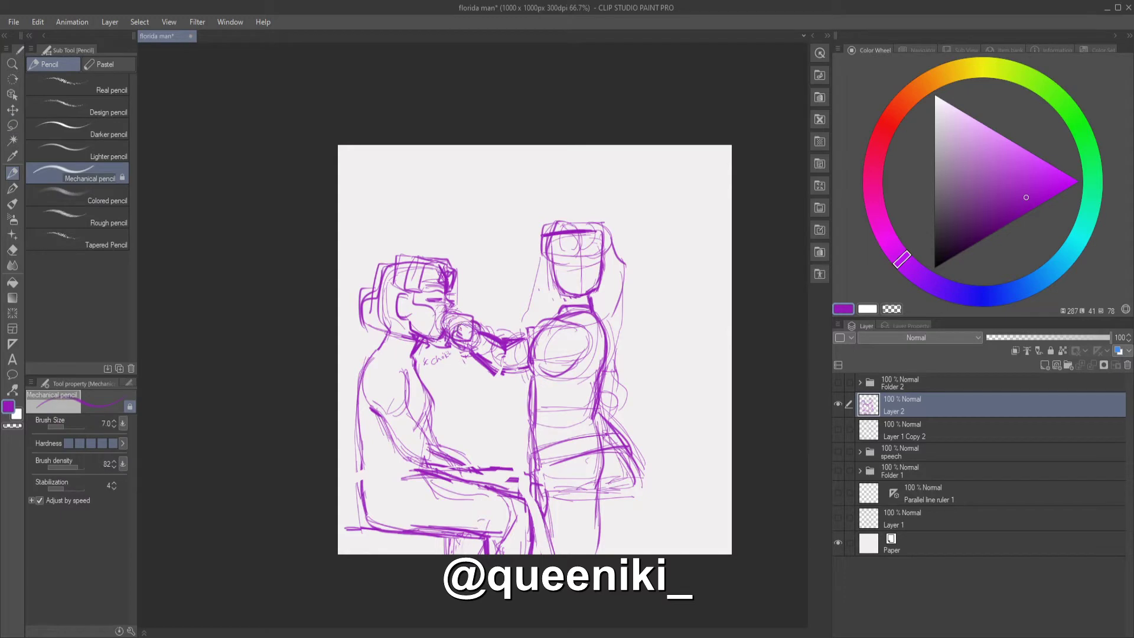
- Reselect the hand, cancel the rotated transform and redo the hand adjustment
key(m)
mouse_move(473, 299)
mouse_down()
mouse_move(519, 292)
mouse_move(507, 339)
mouse_move(493, 319)
mouse_up()
key(ctrl+t)
key(Escape)
key(ctrl+t)
key(Return)
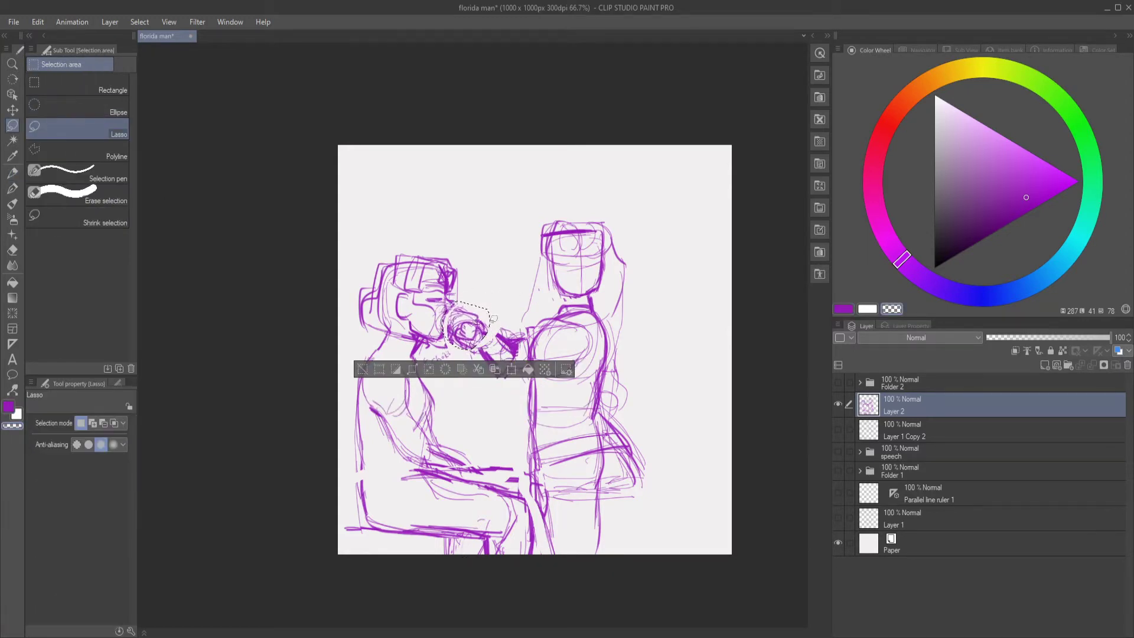
key(ctrl+d)
key(p)
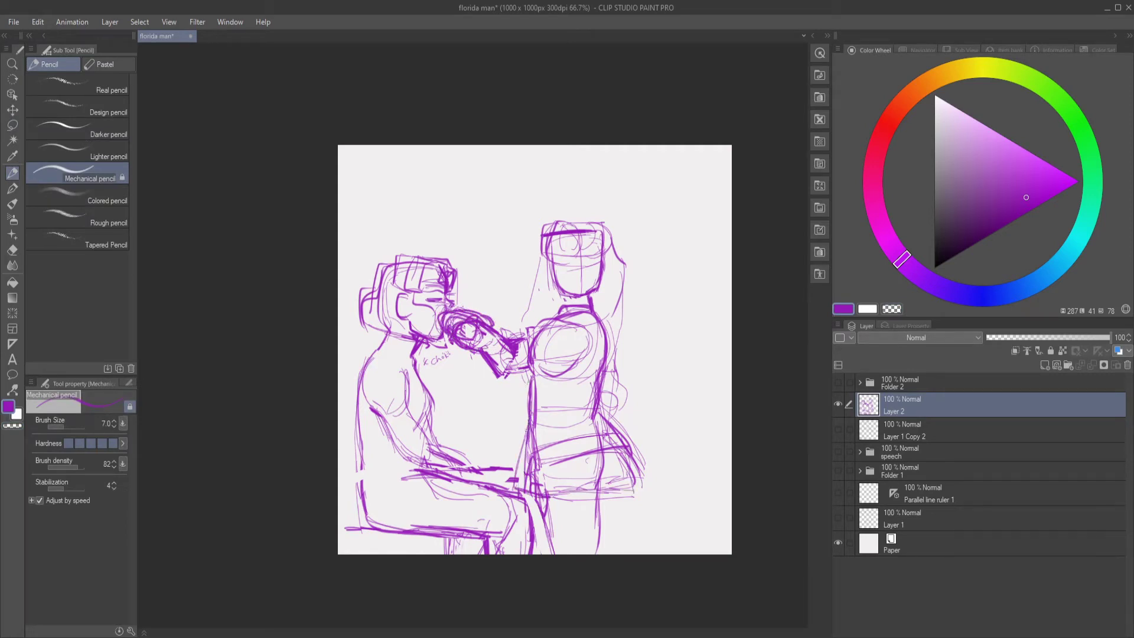
- Sketch the girl's skirt and hips, head shape, chin, neck and left body contour
mouse_move(543, 469)
mouse_down()
mouse_move(627, 447)
mouse_move(569, 464)
mouse_move(633, 468)
mouse_up()
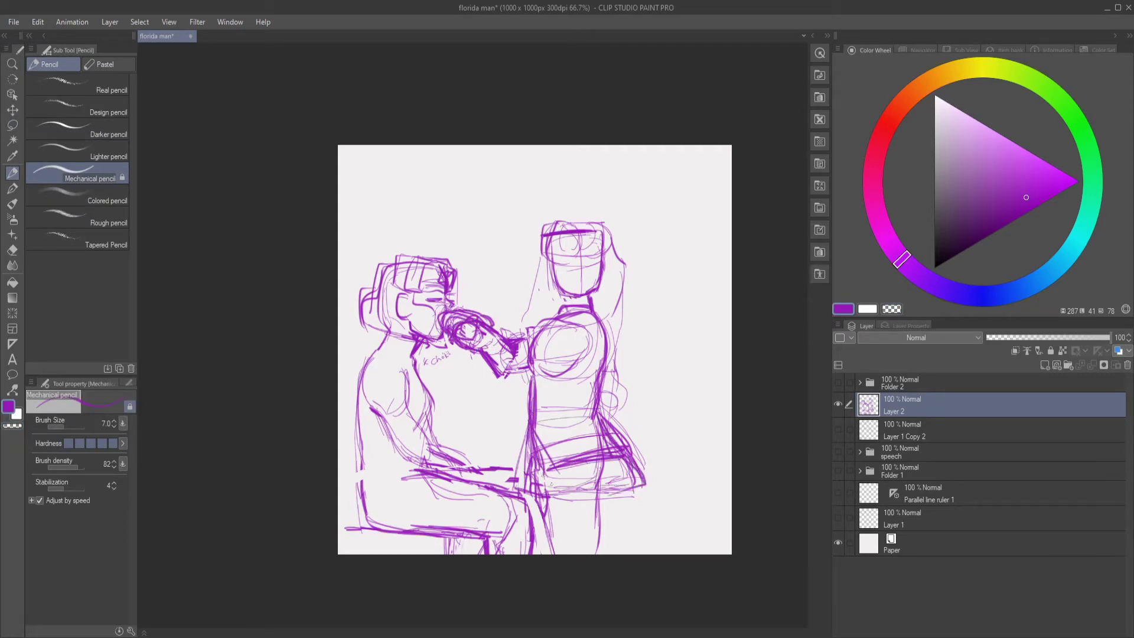
scroll(565, 328, up, 3)
mouse_move(535, 180)
mouse_down()
mouse_move(543, 229)
mouse_move(638, 239)
mouse_up()
mouse_move(642, 194)
mouse_down()
mouse_move(626, 235)
mouse_move(556, 290)
mouse_up()
mouse_move(511, 147)
mouse_down()
mouse_move(476, 316)
mouse_move(468, 219)
mouse_up()
scroll(510, 372, down, 2)
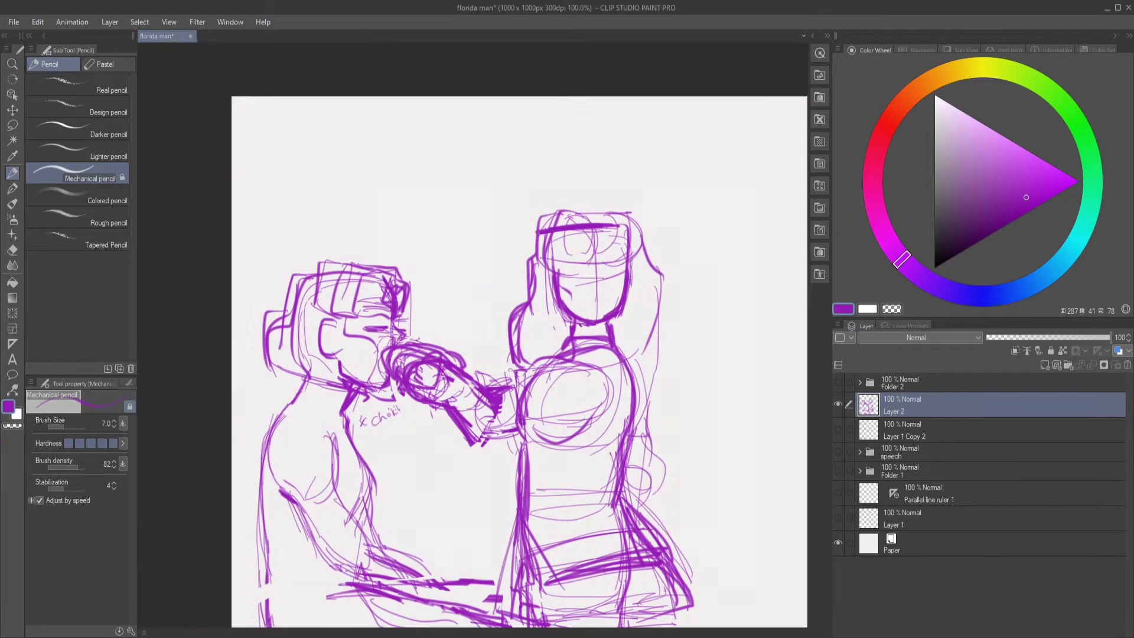
- Add contour lines along the girl's torso, right side, arms, elbow and hips
drag(509, 442, 502, 484)
drag(650, 266, 667, 342)
drag(620, 279, 608, 310)
drag(668, 345, 656, 399)
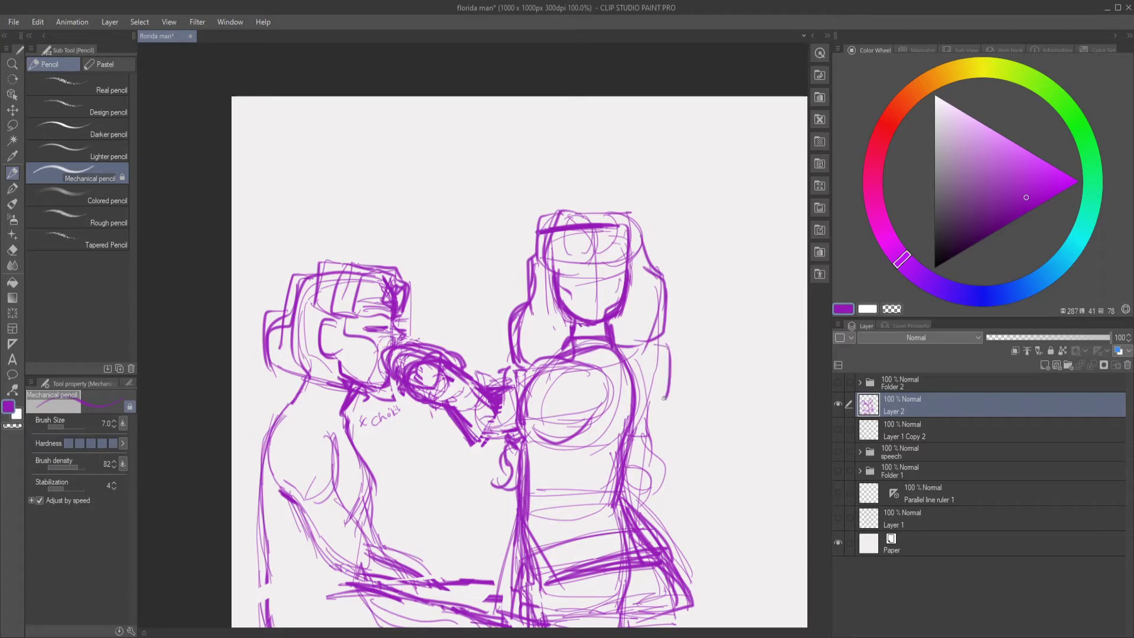
drag(624, 351, 612, 397)
drag(655, 358, 671, 432)
mouse_move(669, 433)
mouse_down()
mouse_move(631, 407)
mouse_move(669, 492)
mouse_up()
drag(626, 433, 608, 473)
drag(621, 396, 630, 425)
drag(638, 440, 656, 493)
drag(605, 348, 621, 396)
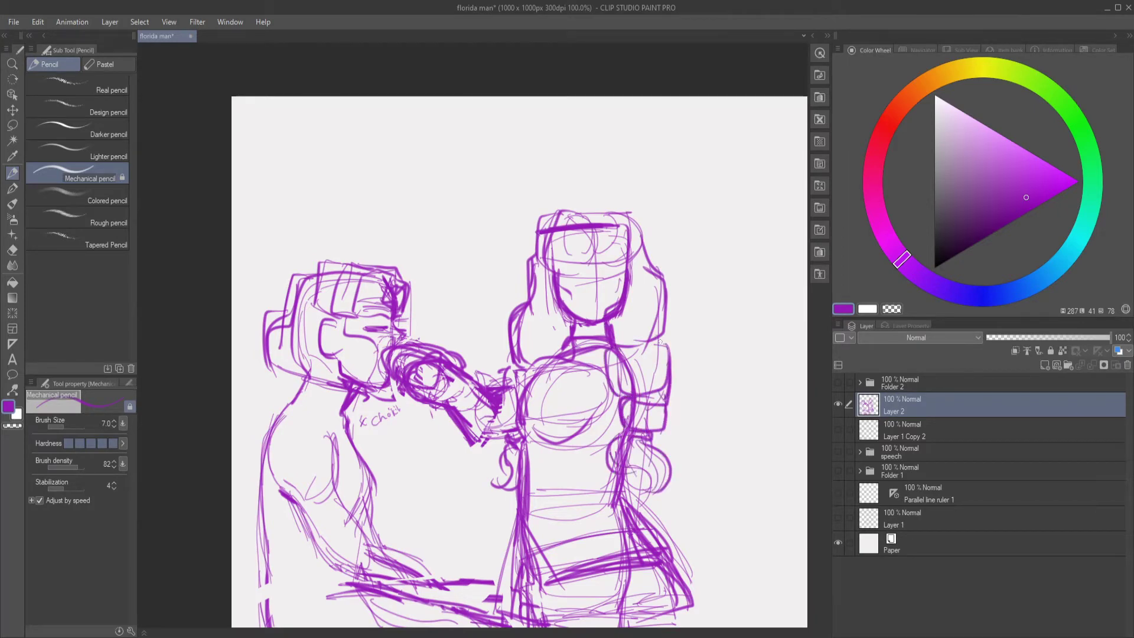
- Fit the glasses-and-open-mouth face sketch onto the girl's head, then darken her left pupil
key(ctrl+minus)
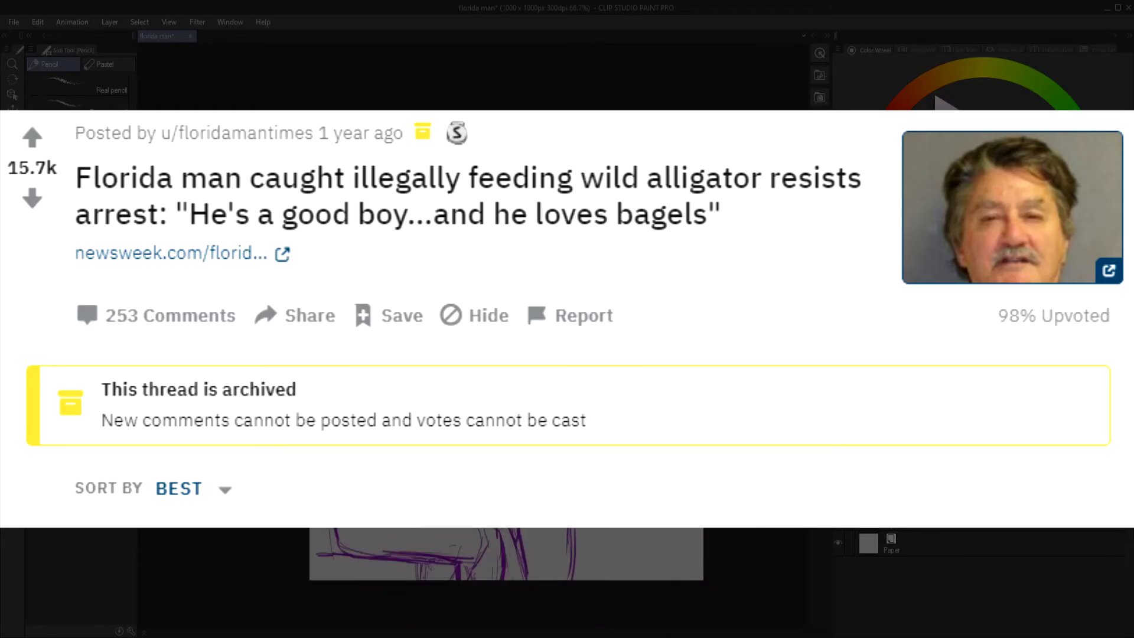
key(ctrl+plus)
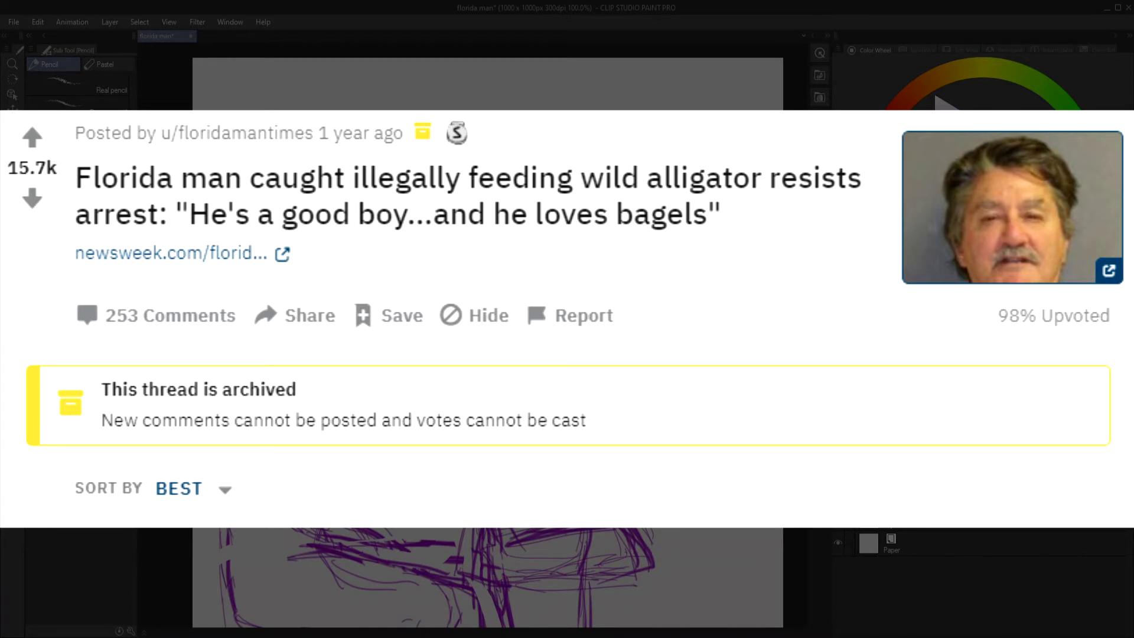
key(ctrl+minus)
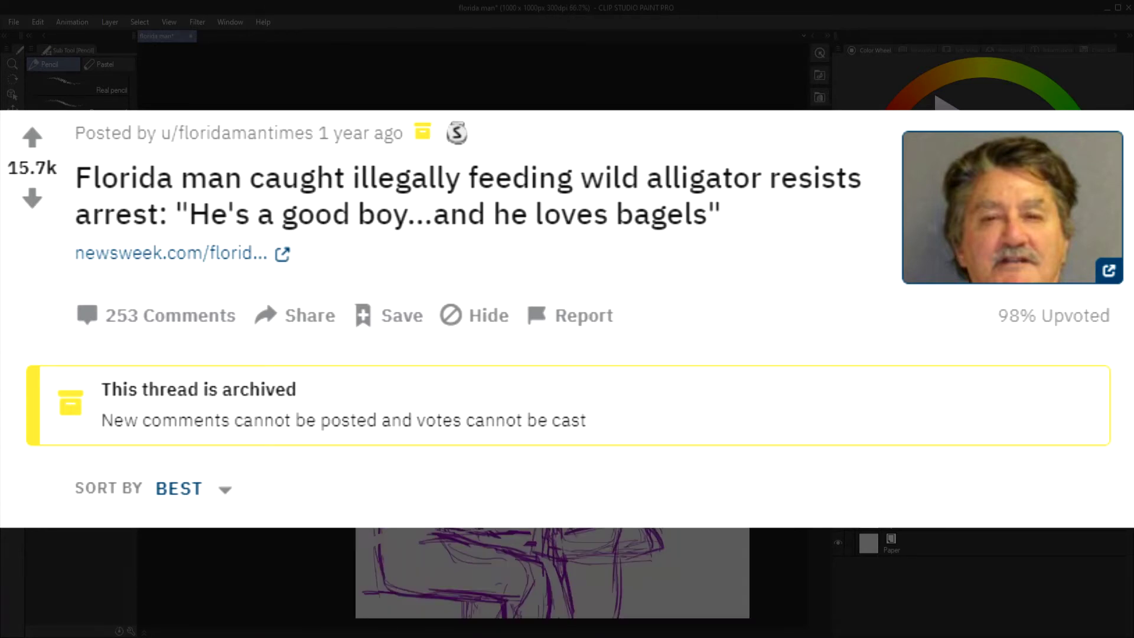
key(m)
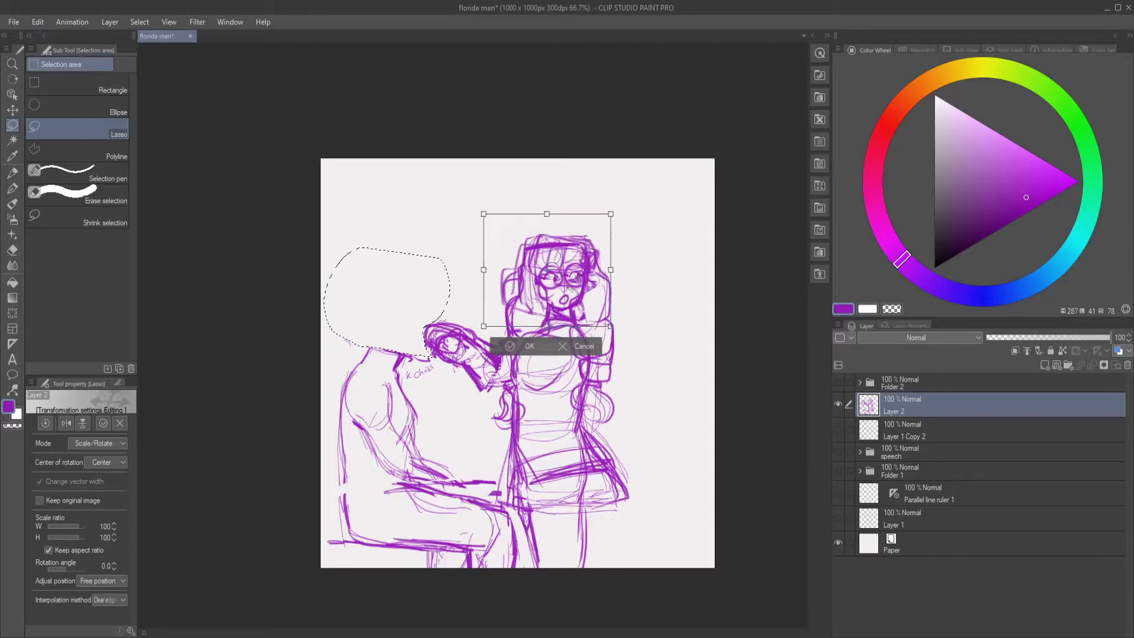
key(ctrl+z)
key(ctrl+z)
key(ctrl+z)
key(m)
key(p)
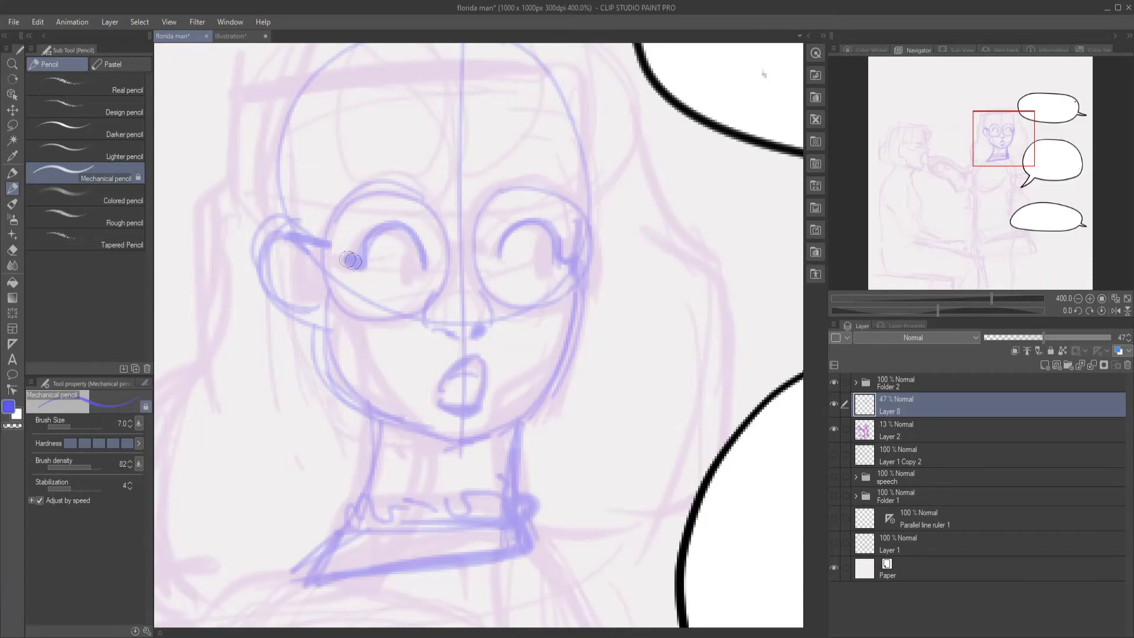
drag(413, 240, 417, 278)
- Darken the right pupil and draw the girl's hair loops, a stray strand and left cheek
drag(546, 227, 610, 499)
drag(508, 159, 585, 354)
drag(367, 178, 283, 354)
drag(425, 172, 531, 355)
drag(532, 177, 615, 378)
drag(307, 195, 269, 355)
drag(473, 177, 473, 227)
drag(497, 224, 452, 129)
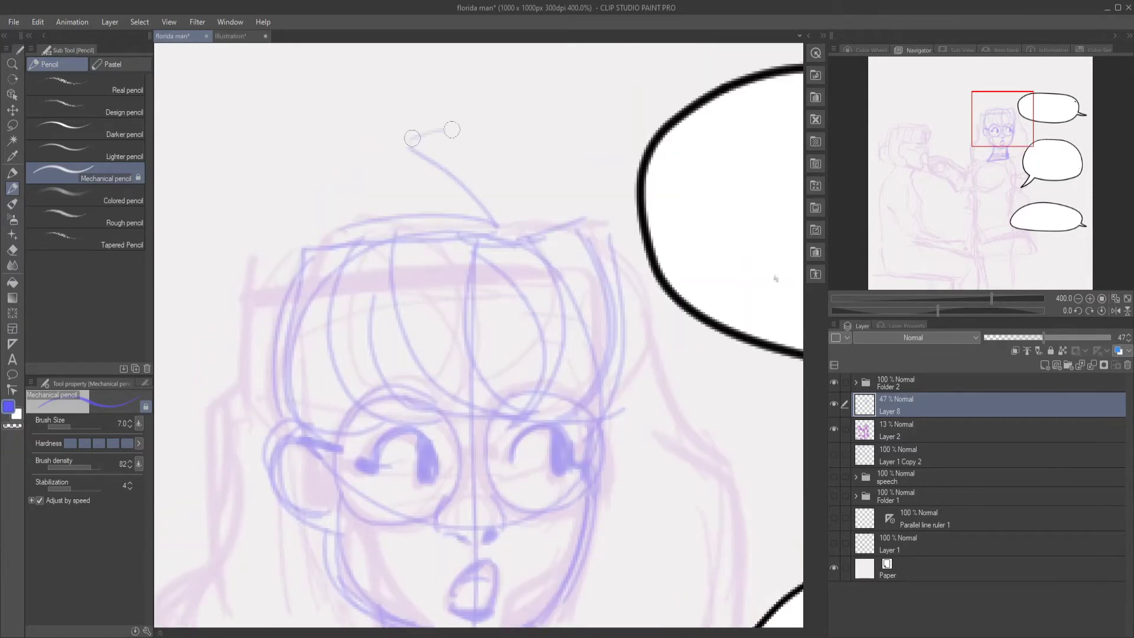
scroll(452, 129, down, 3)
scroll(413, 295, up, 3)
drag(383, 269, 398, 353)
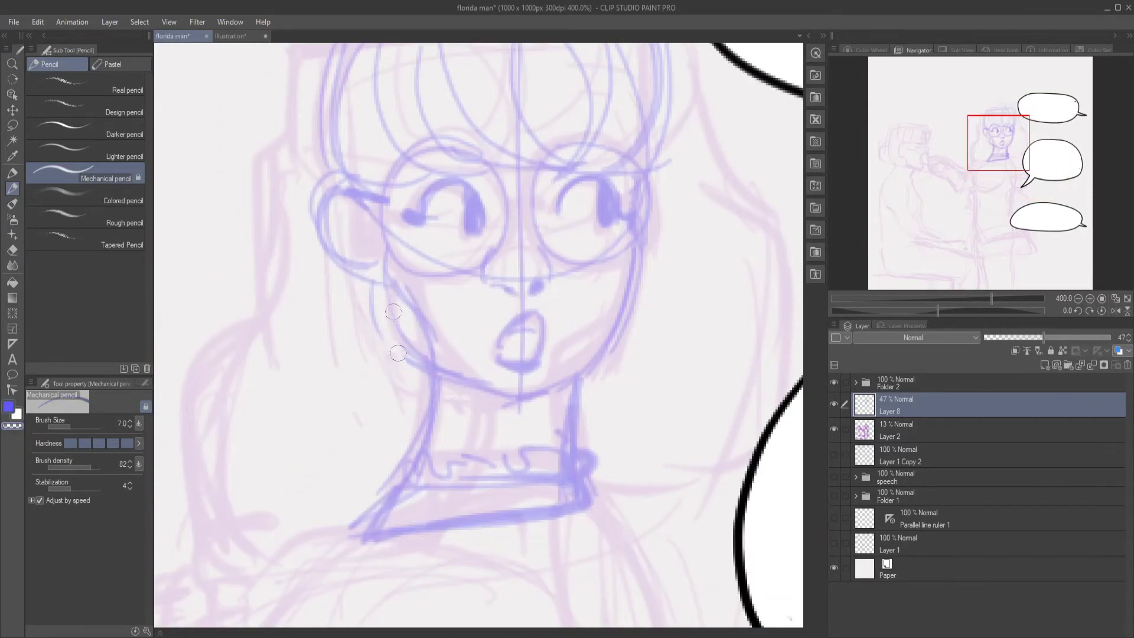
scroll(397, 354, down, 4)
drag(618, 258, 532, 244)
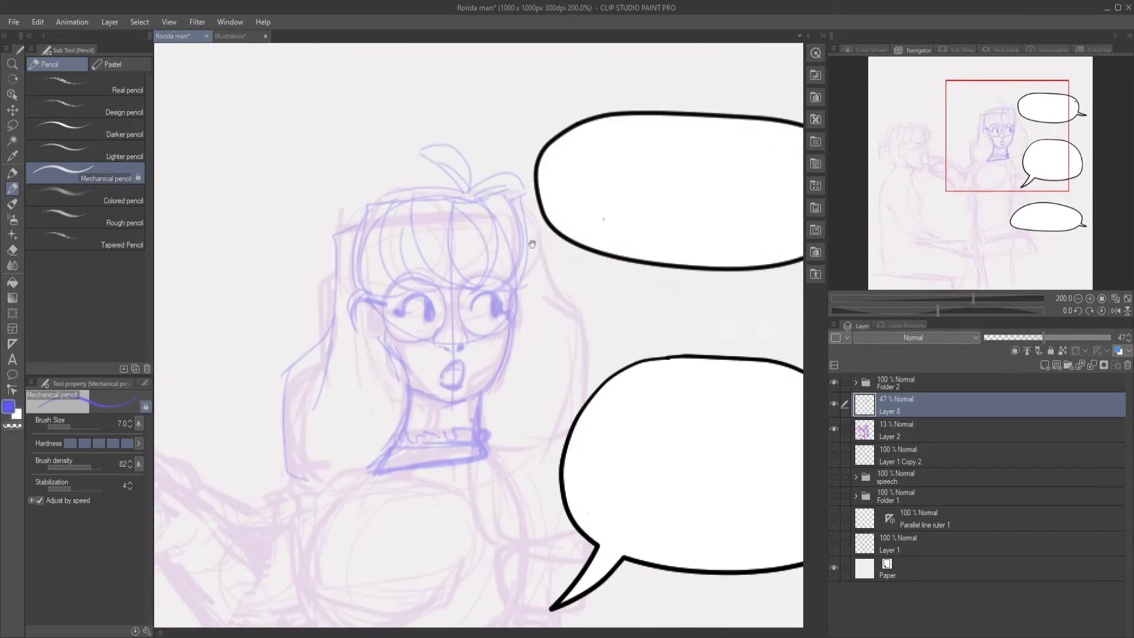
- Extend the collar, hide Folder 2's speech bubbles, and draw both of the girl's braids
mouse_move(567, 424)
mouse_down()
mouse_move(493, 438)
mouse_move(459, 298)
mouse_up()
click(835, 382)
drag(539, 349, 483, 252)
mouse_move(498, 319)
mouse_down()
mouse_move(550, 307)
mouse_move(490, 413)
mouse_move(585, 449)
mouse_up()
drag(466, 343, 508, 407)
scroll(524, 479, down, 2)
click(892, 430)
click(892, 405)
drag(413, 378, 516, 405)
mouse_move(452, 389)
mouse_down()
mouse_move(413, 397)
mouse_move(437, 485)
mouse_up()
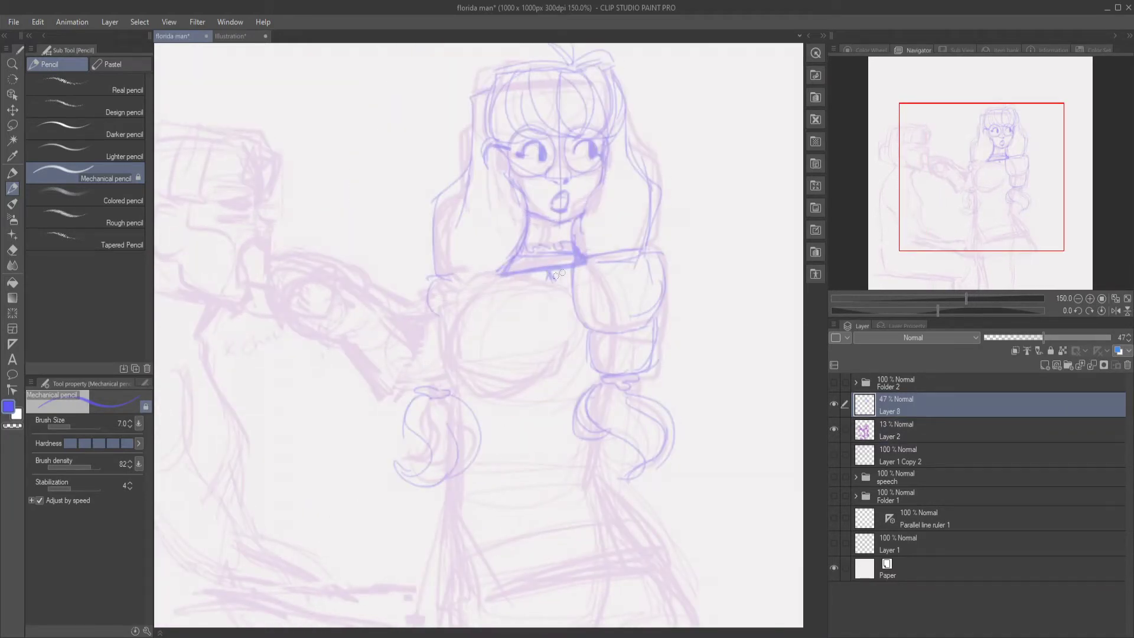
- Outline the bust, raise Layer 8 opacity to 91%, and draw the raised arm and hand
drag(459, 375, 568, 298)
drag(443, 310, 549, 285)
mouse_move(441, 304)
mouse_down()
mouse_move(458, 374)
mouse_move(399, 387)
mouse_move(440, 378)
mouse_up()
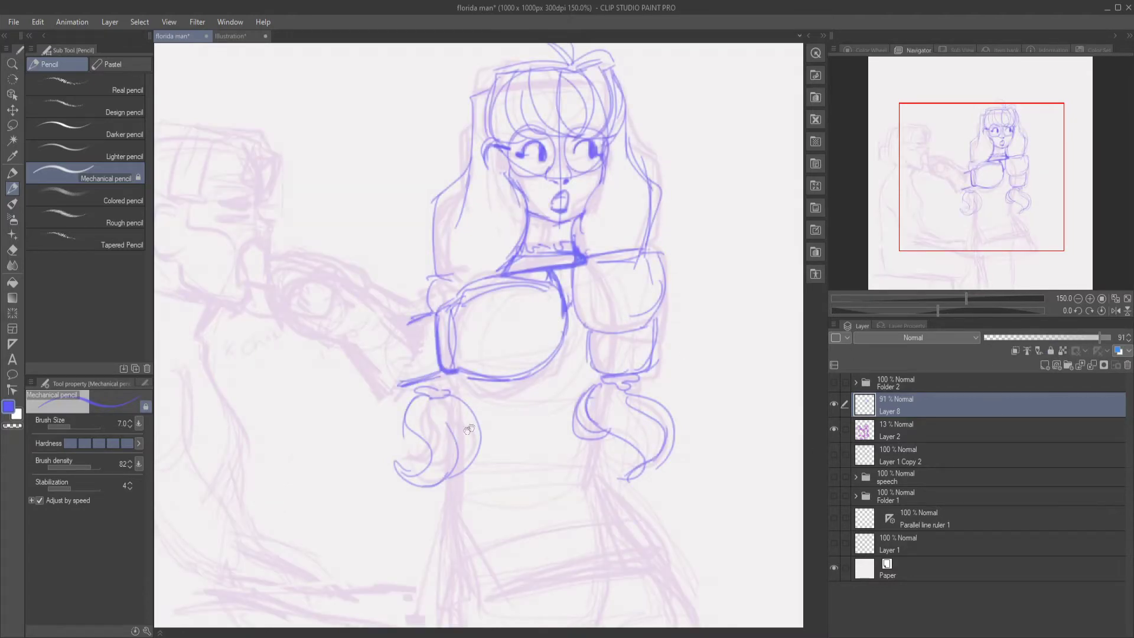
drag(414, 319, 478, 329)
mouse_move(449, 278)
mouse_down()
mouse_move(490, 340)
mouse_move(500, 331)
mouse_up()
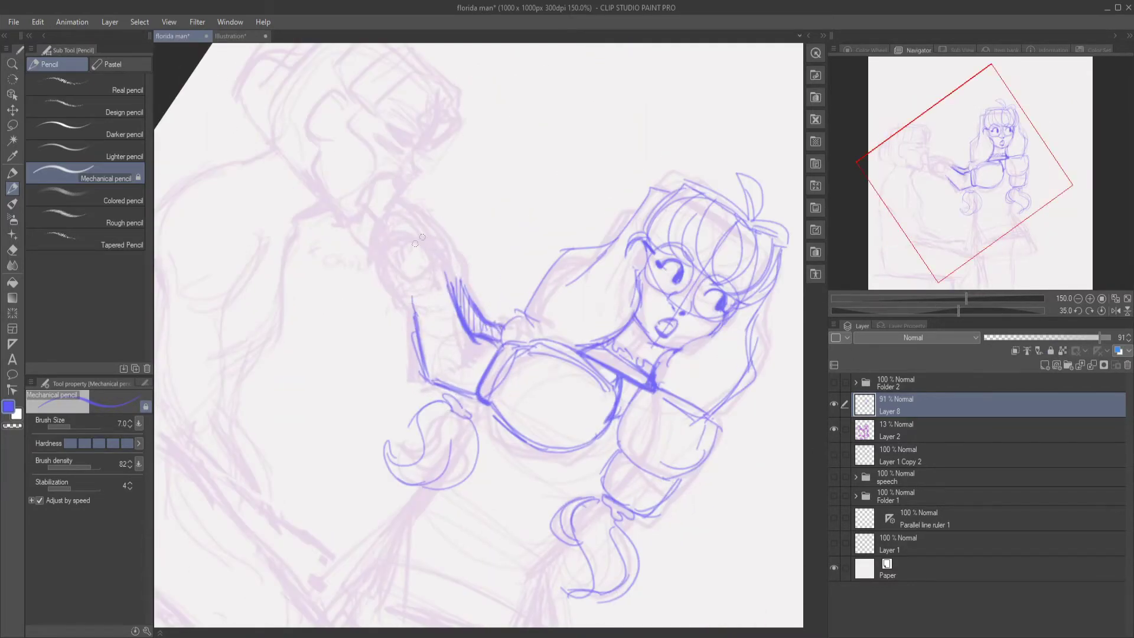
drag(392, 226, 382, 288)
mouse_move(397, 204)
mouse_down()
mouse_move(454, 280)
mouse_move(440, 248)
mouse_up()
key(ctrl+@)
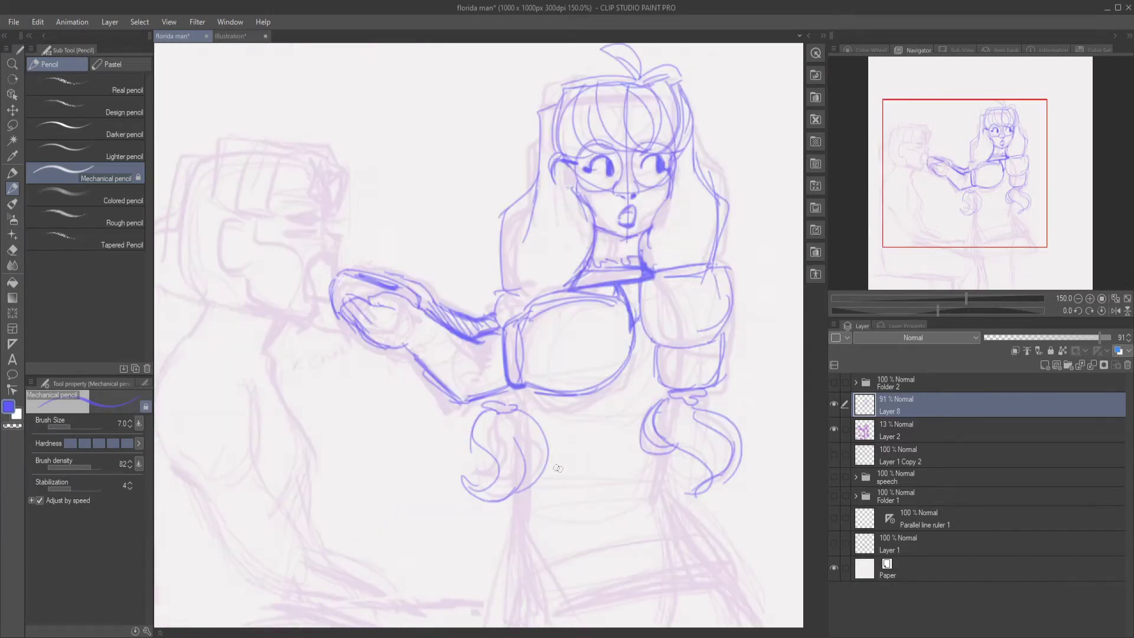
- Draw the pleated skirt's folds, sides, hem lines and vertical pleats
drag(615, 455, 502, 410)
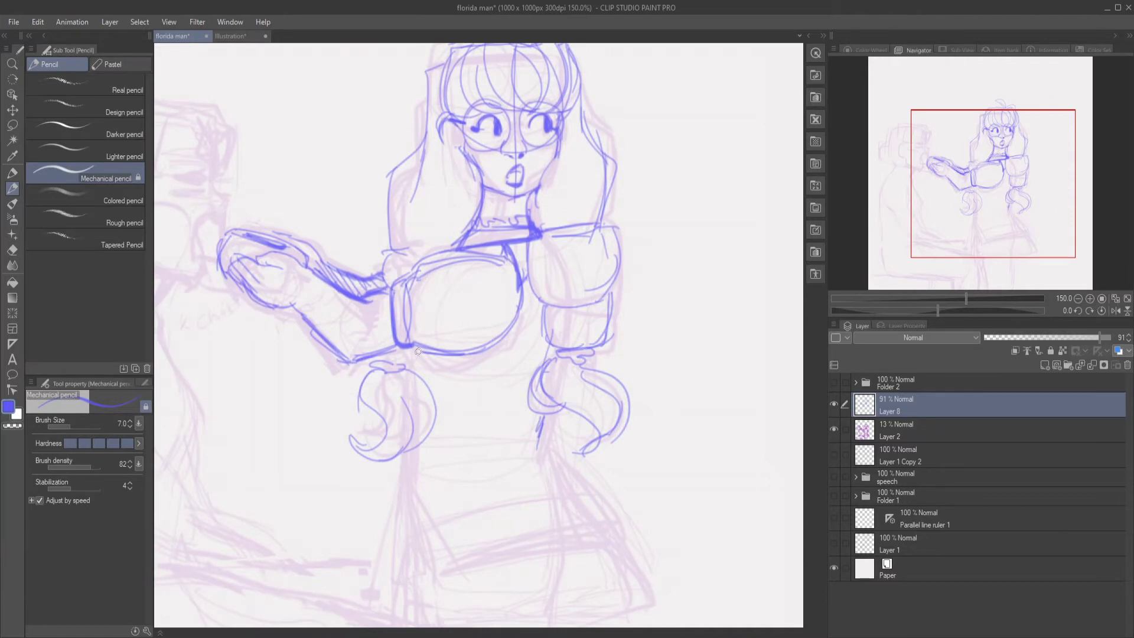
mouse_move(410, 470)
mouse_down()
mouse_move(442, 576)
mouse_move(436, 508)
mouse_up()
drag(407, 414, 450, 486)
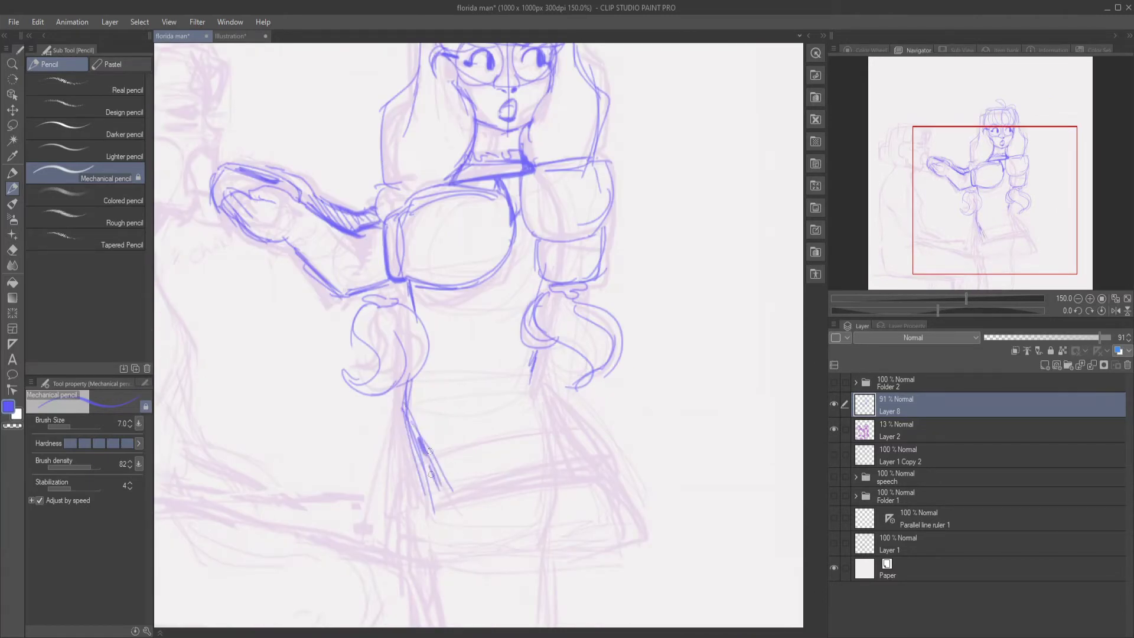
drag(434, 512, 619, 472)
mouse_move(541, 344)
mouse_down()
mouse_move(562, 404)
mouse_move(637, 540)
mouse_up()
mouse_move(378, 465)
mouse_down()
mouse_move(401, 403)
mouse_move(351, 555)
mouse_up()
drag(403, 383, 397, 409)
drag(371, 522, 356, 551)
drag(367, 556, 637, 537)
drag(521, 495, 522, 574)
drag(555, 482, 585, 571)
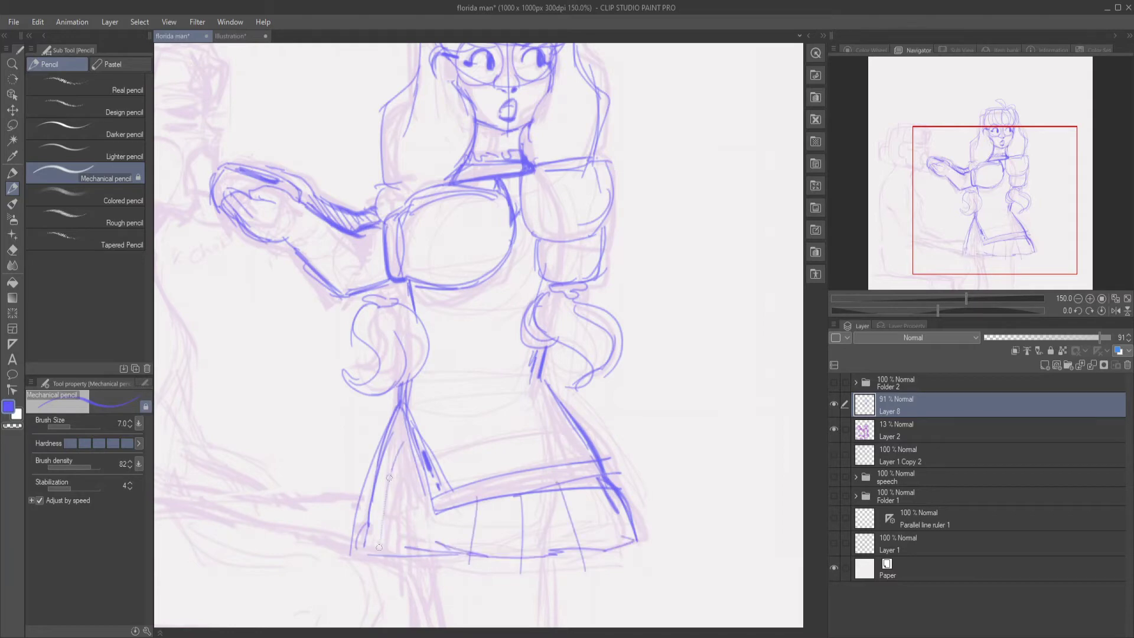
- Add vertical corset rib lines across the bodice
drag(503, 266, 538, 425)
drag(513, 310, 566, 463)
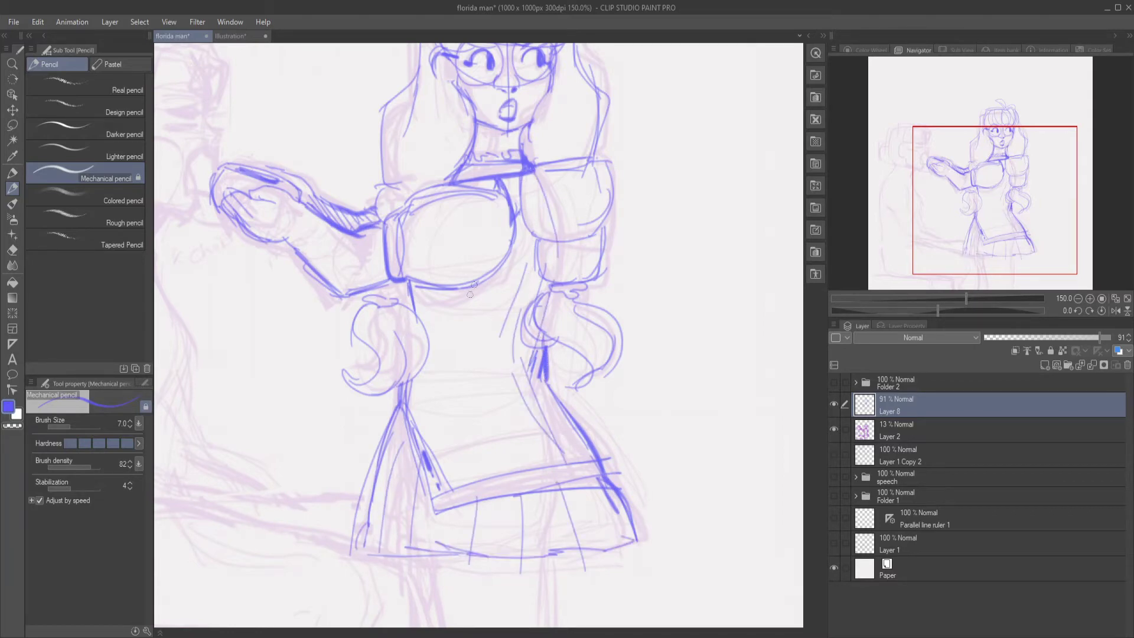
drag(473, 292, 498, 461)
drag(443, 286, 466, 473)
drag(418, 372, 449, 475)
drag(473, 393, 445, 486)
- Draw the girl's legs below the skirt and show the faint Layer 2 rough again
drag(593, 511, 593, 286)
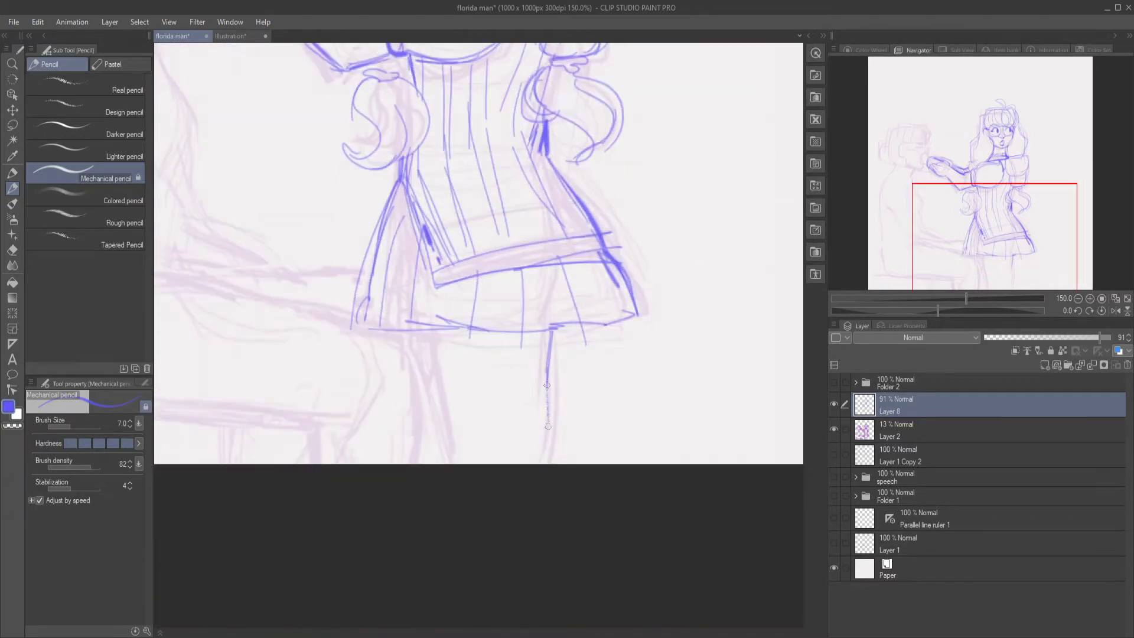
drag(549, 427, 546, 464)
drag(552, 328, 540, 465)
mouse_move(455, 328)
mouse_down()
mouse_move(443, 464)
mouse_move(427, 464)
mouse_up()
drag(438, 326, 449, 435)
scroll(447, 480, down, 3)
scroll(448, 479, up, 2)
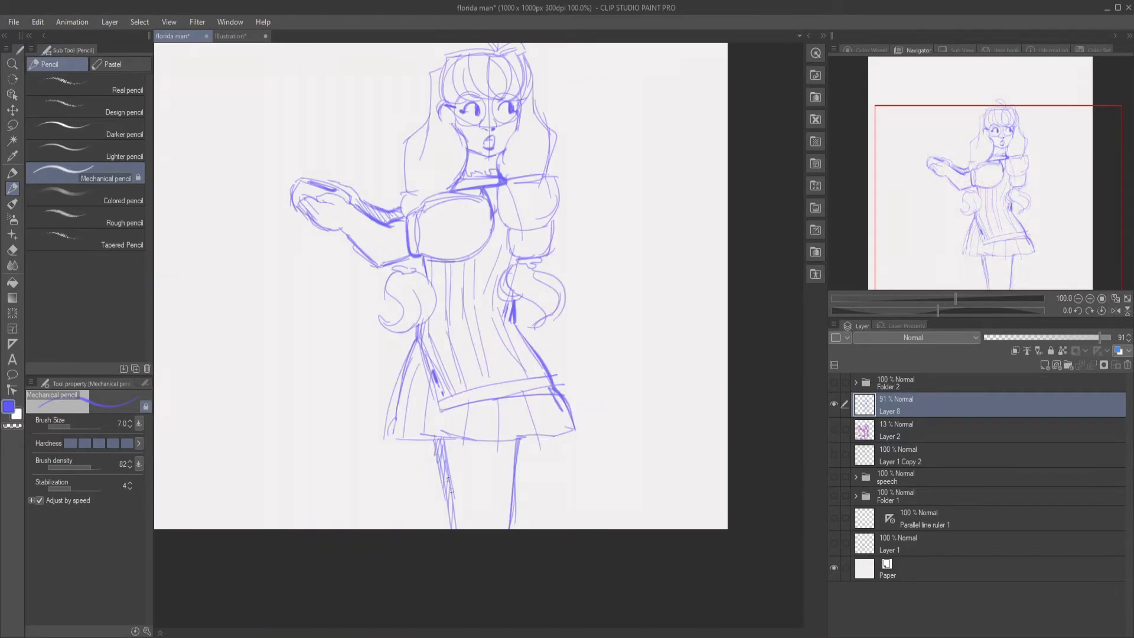
scroll(448, 479, down, 2)
click(833, 429)
- Lasso-select the man's rough sketch on the rough layer and apply a transform to it
click(898, 430)
scroll(428, 426, up, 2)
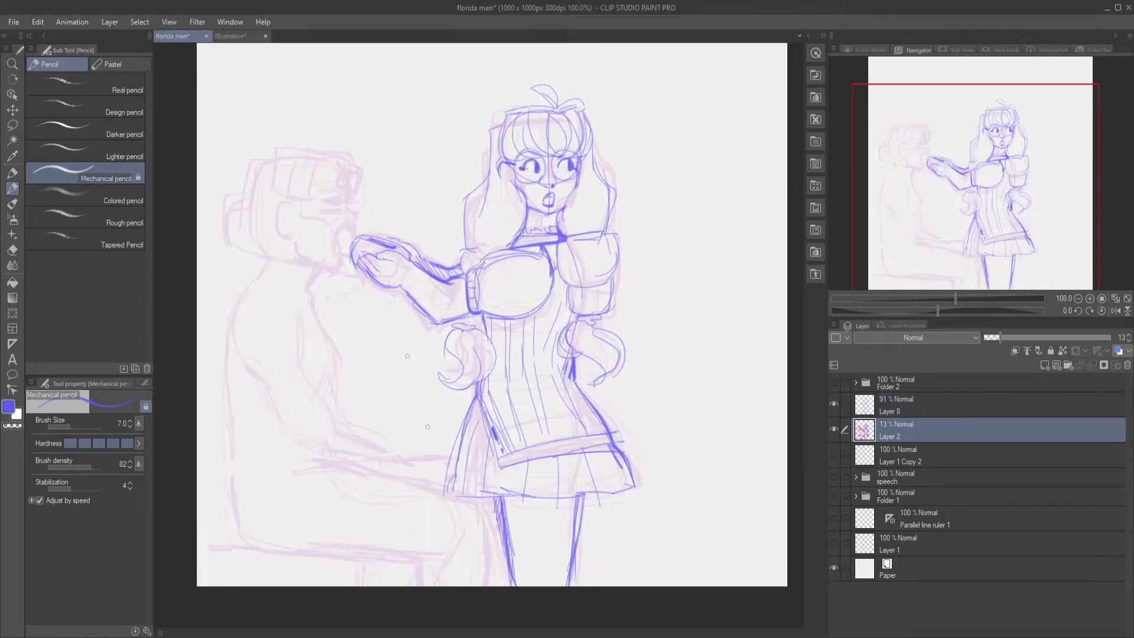
key(m)
mouse_move(359, 239)
mouse_down()
mouse_move(264, 279)
mouse_move(347, 228)
mouse_up()
key(ctrl+t)
key(Return)
- With the Mechanical pencil on the clean layer, redraw the man's face, chin and raised fist
click(898, 405)
scroll(475, 443, up, 2)
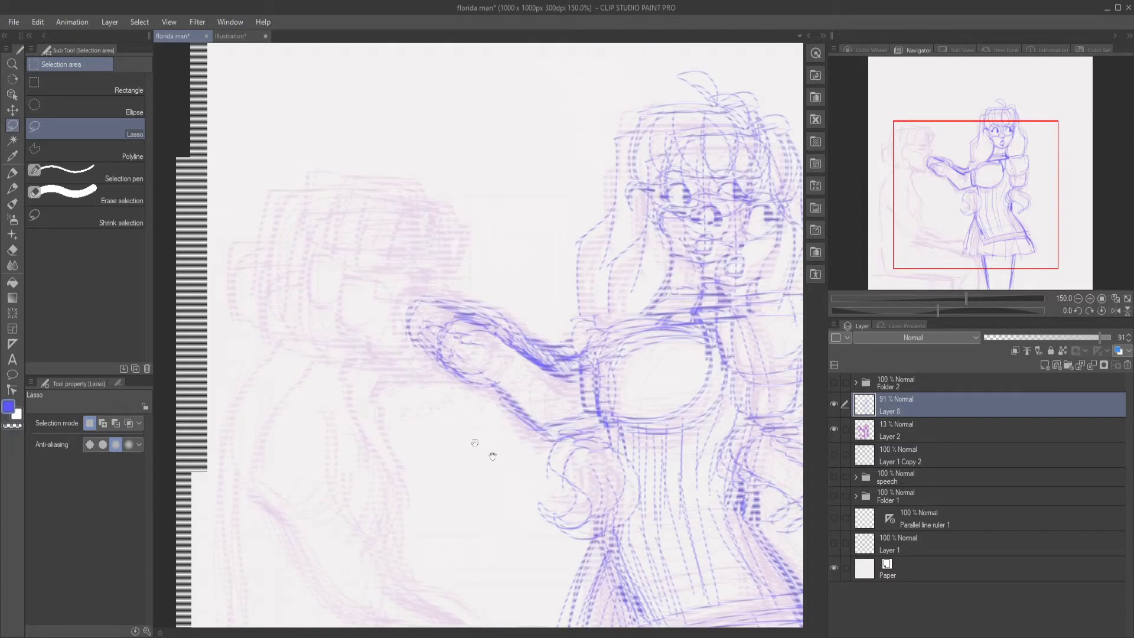
drag(475, 443, 509, 472)
key(p)
drag(465, 312, 442, 234)
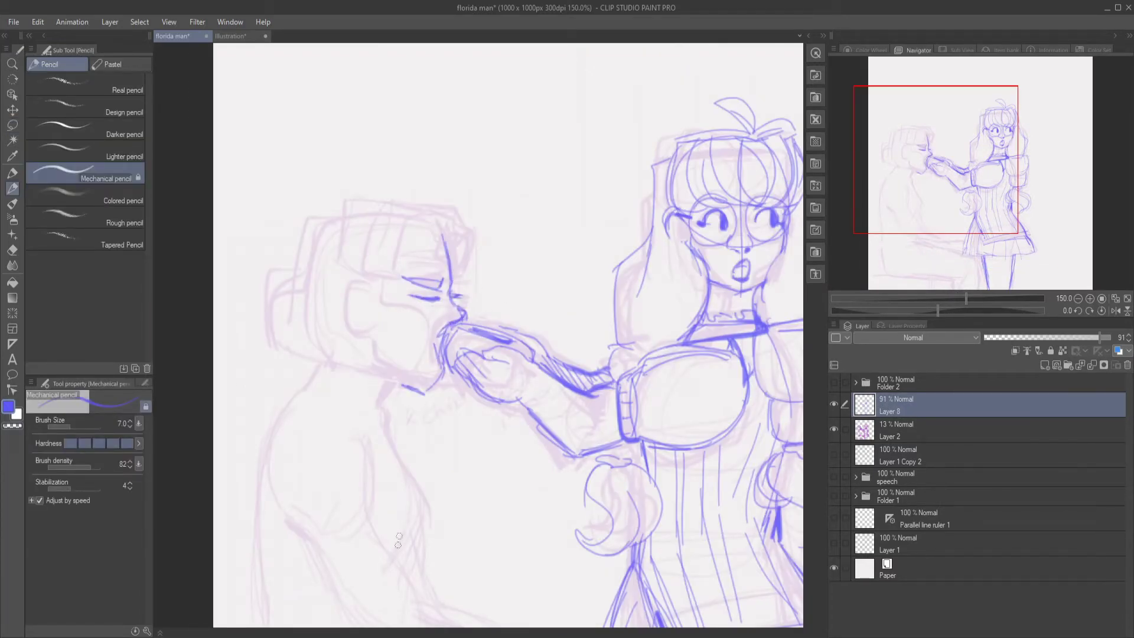
drag(448, 353, 441, 364)
mouse_move(447, 264)
mouse_down()
mouse_move(362, 269)
mouse_move(278, 349)
mouse_move(420, 384)
mouse_move(281, 348)
mouse_up()
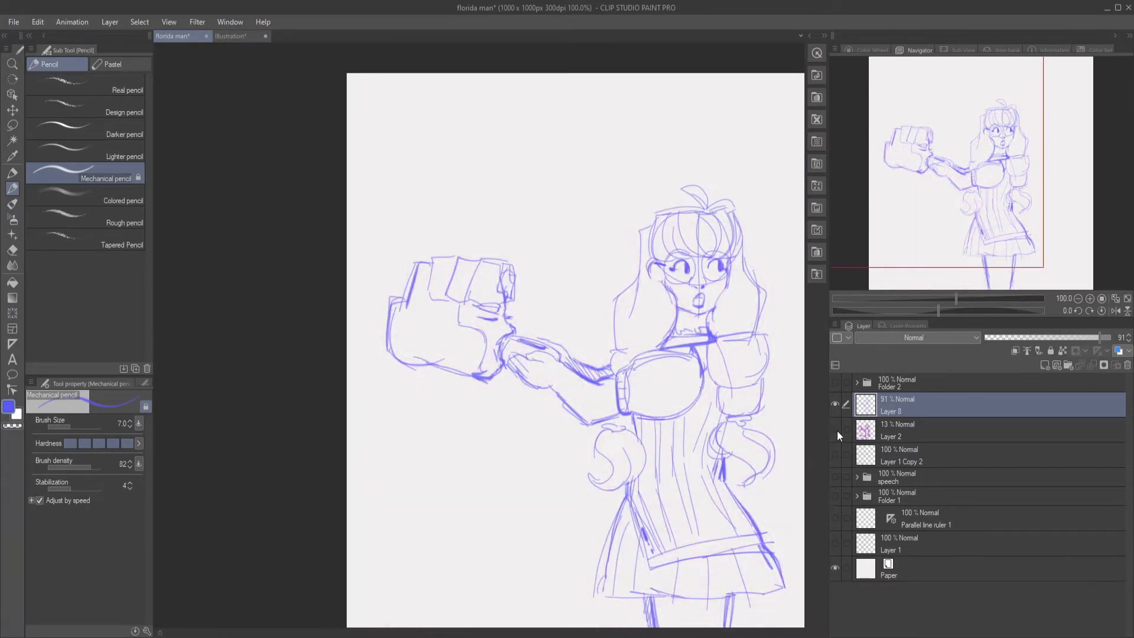
click(834, 429)
click(835, 430)
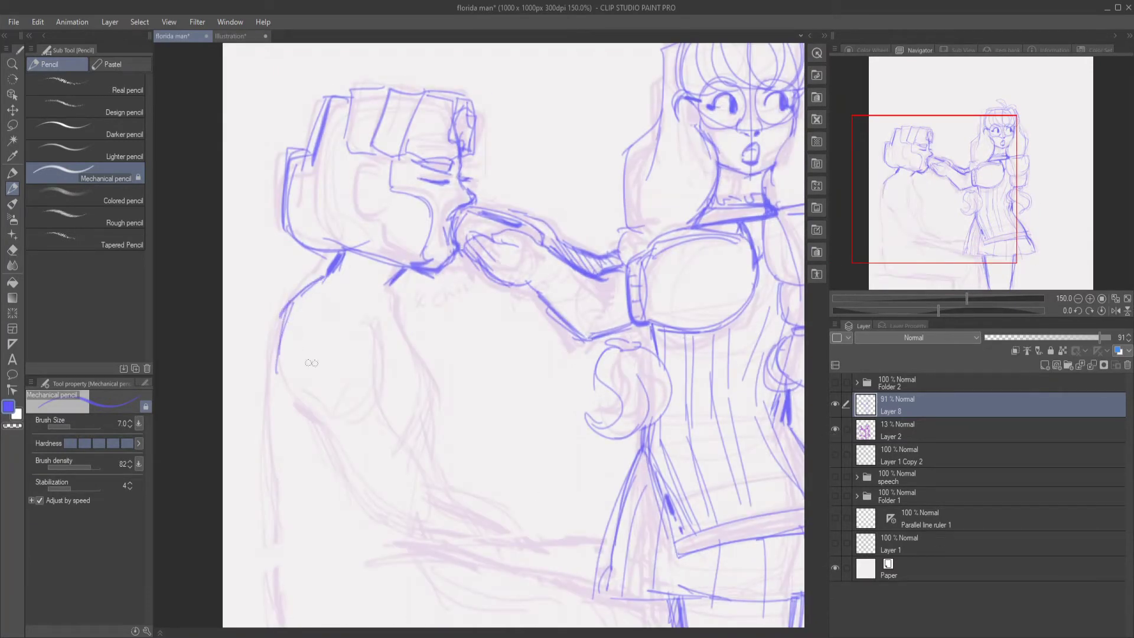
- Draw the man's left body outline, shoulder and upper arm lines
drag(288, 302, 272, 502)
drag(327, 276, 386, 355)
drag(339, 285, 387, 379)
drag(384, 338, 415, 332)
drag(388, 297, 419, 377)
drag(405, 341, 437, 437)
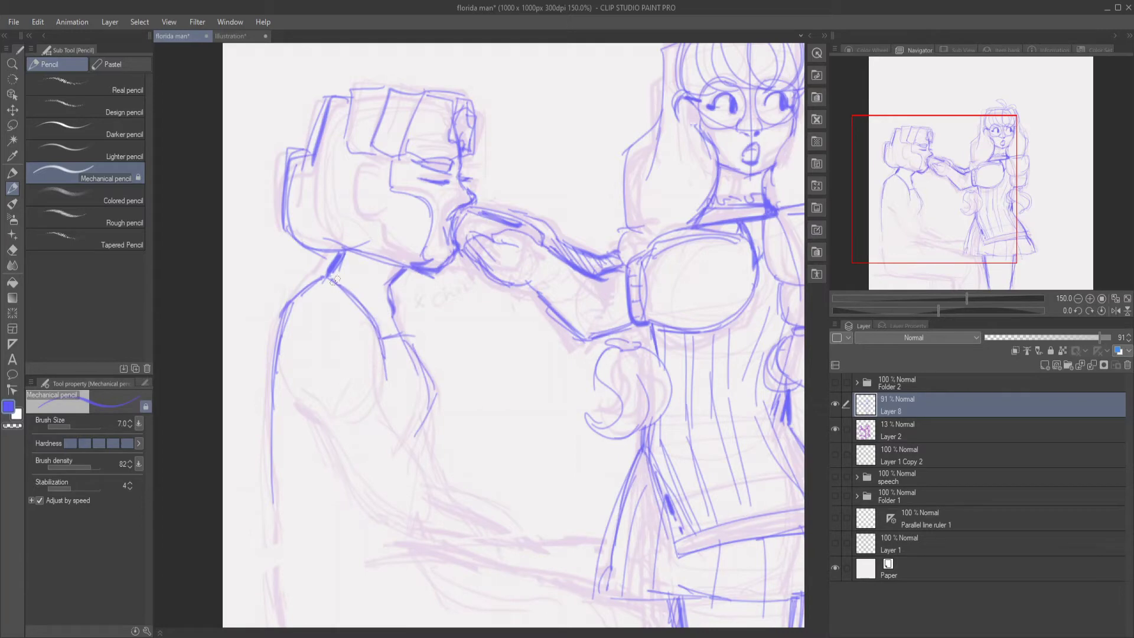
drag(397, 319, 438, 449)
drag(372, 350, 383, 404)
mouse_move(297, 354)
mouse_down()
mouse_move(272, 428)
mouse_move(300, 421)
mouse_up()
- Add the shoulder arc, sleeve bottom and cuff, elbow hook and the man's long bottom outline
drag(529, 436, 525, 327)
drag(362, 393, 419, 362)
drag(283, 268, 367, 393)
drag(369, 216, 415, 361)
drag(268, 397, 361, 406)
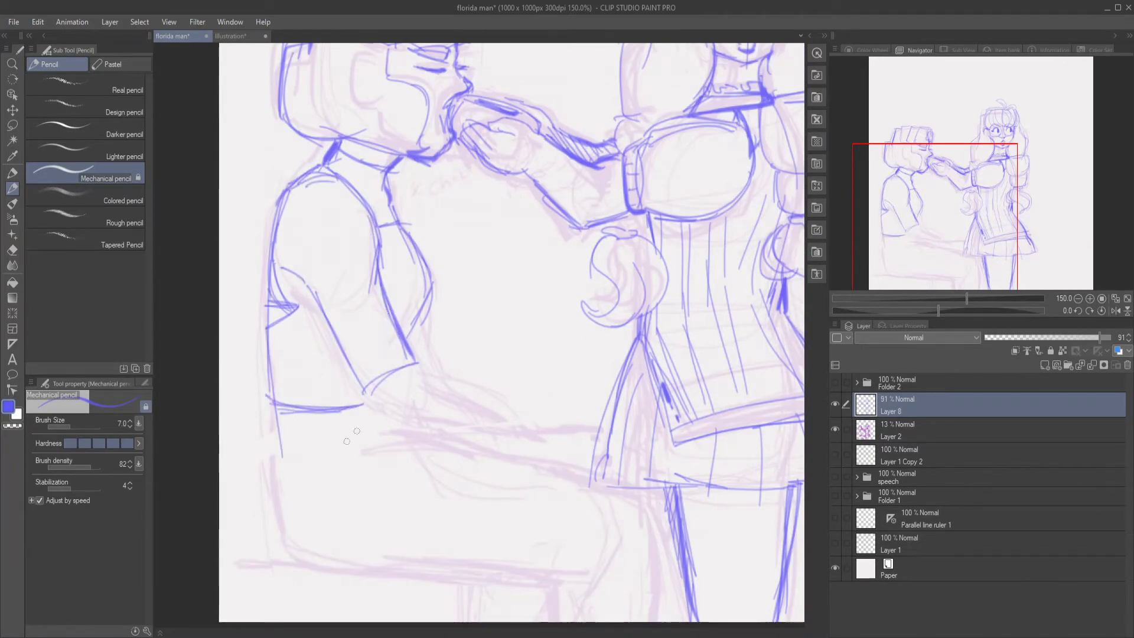
mouse_move(274, 467)
mouse_down()
mouse_move(373, 424)
mouse_move(421, 366)
mouse_up()
drag(455, 451, 451, 372)
drag(277, 380, 293, 480)
drag(283, 416, 390, 353)
drag(380, 337, 390, 363)
drag(295, 468, 542, 500)
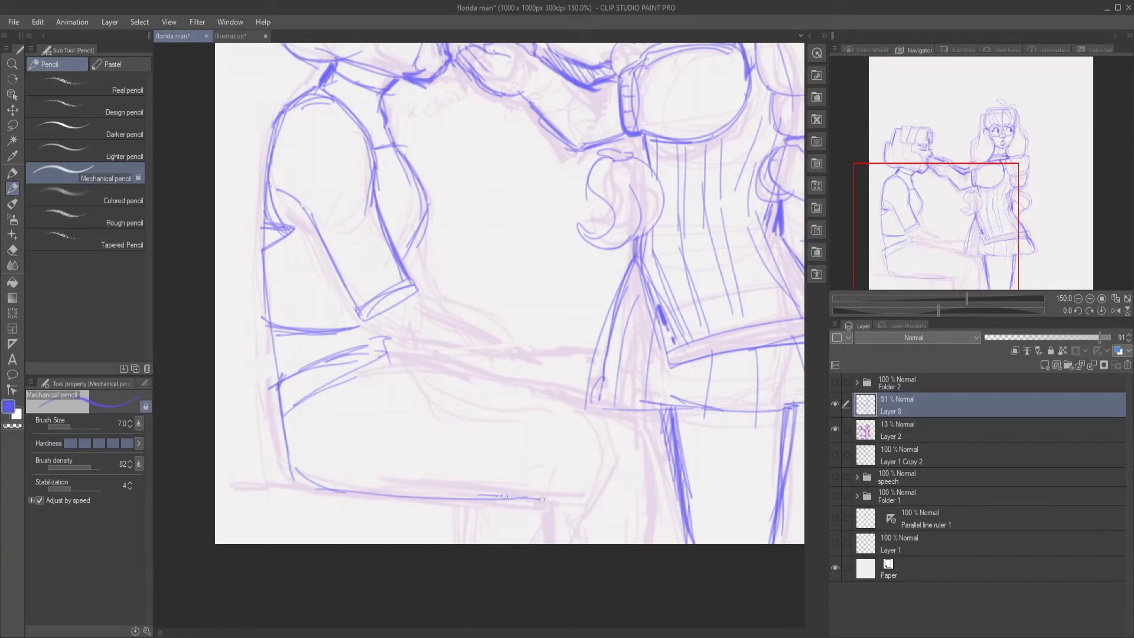
- Tilt the view and draw the man's forearm, elbow and lower right outline
drag(397, 259, 488, 371)
drag(422, 324, 513, 436)
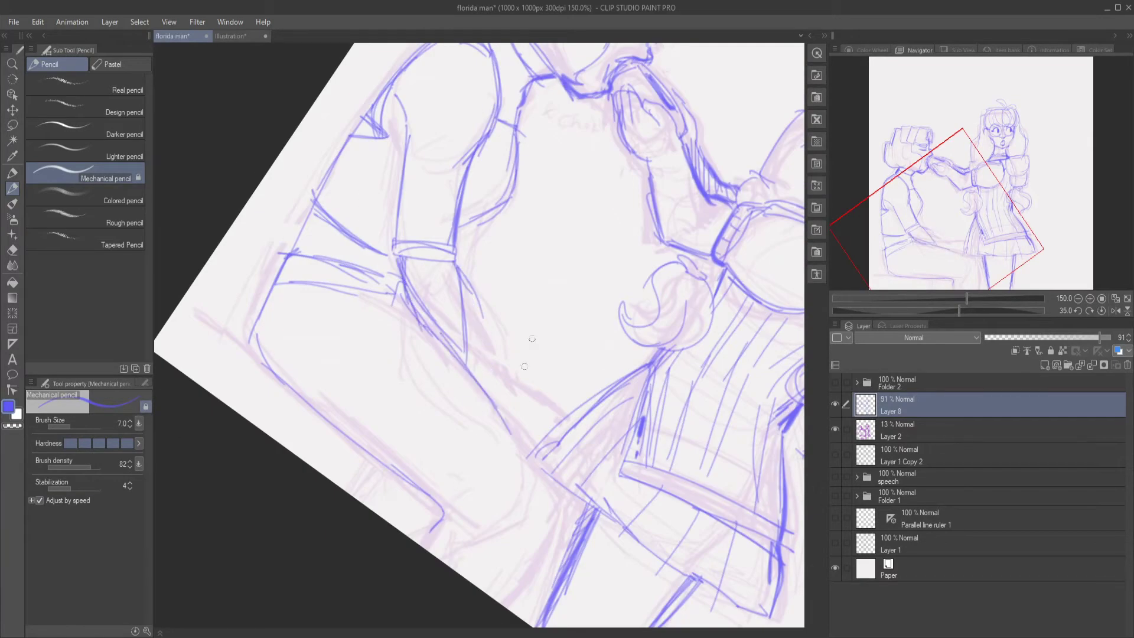
drag(463, 225, 472, 376)
mouse_move(441, 301)
mouse_down()
mouse_move(420, 253)
mouse_move(428, 290)
mouse_up()
drag(473, 337, 591, 350)
drag(552, 394, 620, 425)
mouse_move(621, 421)
mouse_down()
mouse_move(634, 480)
mouse_move(615, 543)
mouse_up()
- Sketch the man's seated legs: lower leg, thigh curves, lap and knee contours
drag(546, 502, 532, 542)
drag(626, 485, 612, 543)
drag(334, 392, 555, 455)
drag(585, 478, 569, 542)
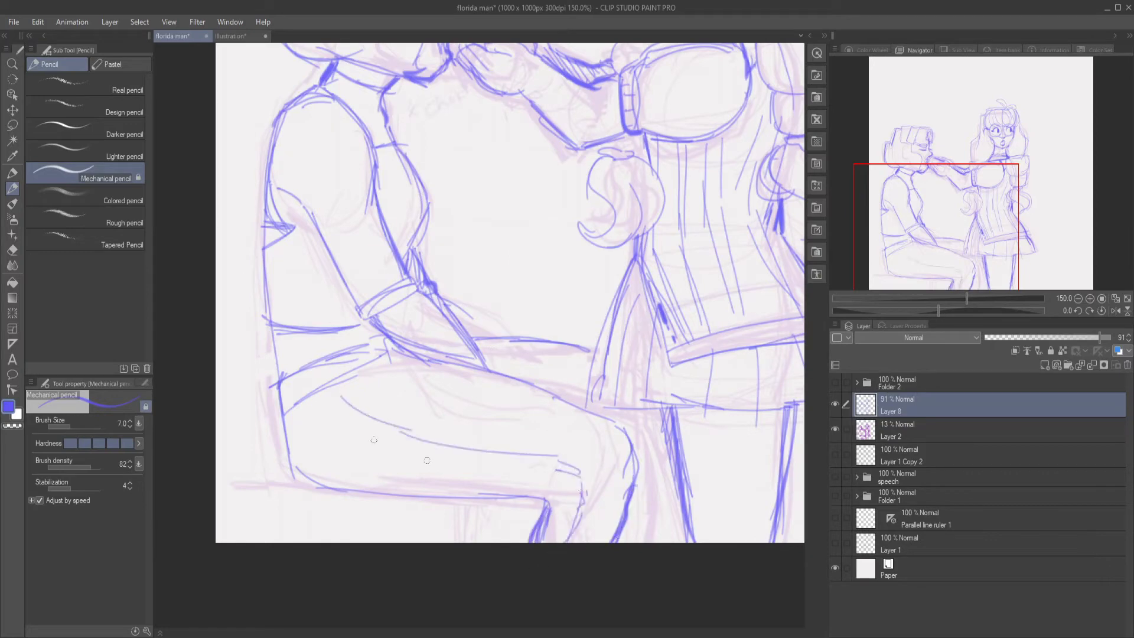
drag(361, 426, 429, 446)
drag(298, 434, 400, 366)
mouse_move(283, 413)
mouse_down()
mouse_move(393, 347)
mouse_move(438, 372)
mouse_up()
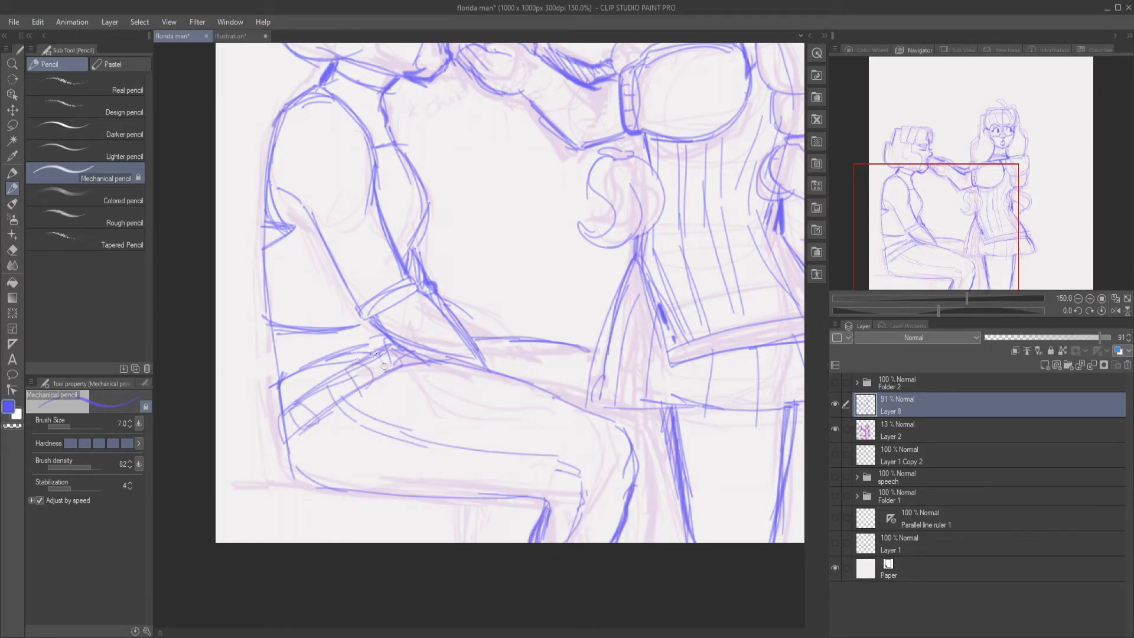
drag(307, 458, 360, 483)
- Hide the pink rough sketch layer (Layer 2), undoing a stray stroke near the eye
scroll(371, 377, down, 5)
click(835, 429)
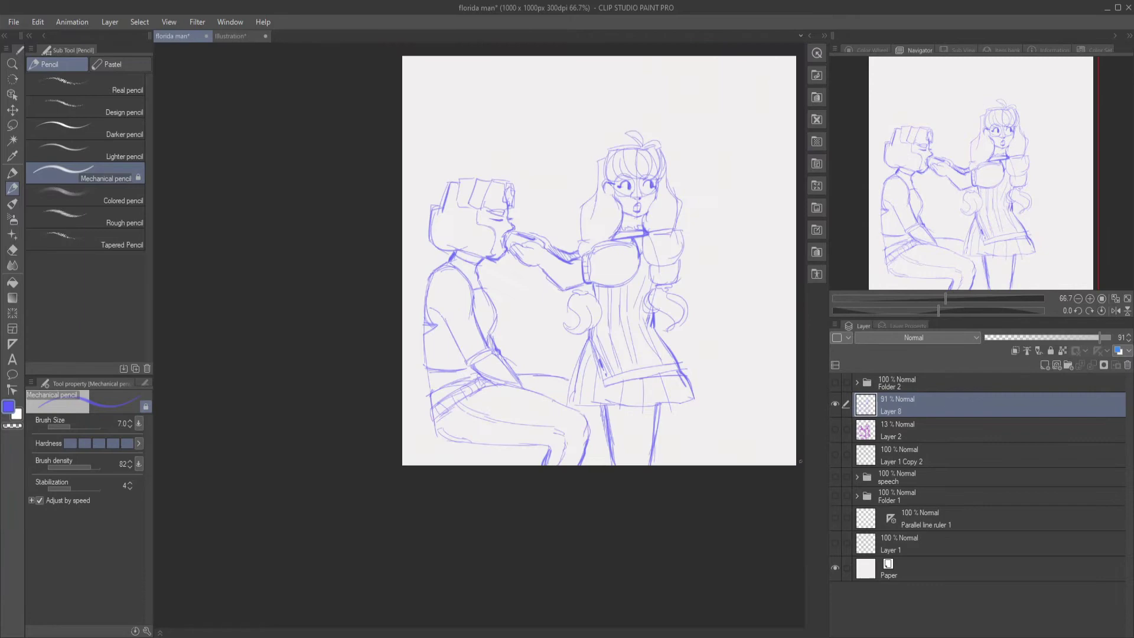
scroll(520, 160, up, 5)
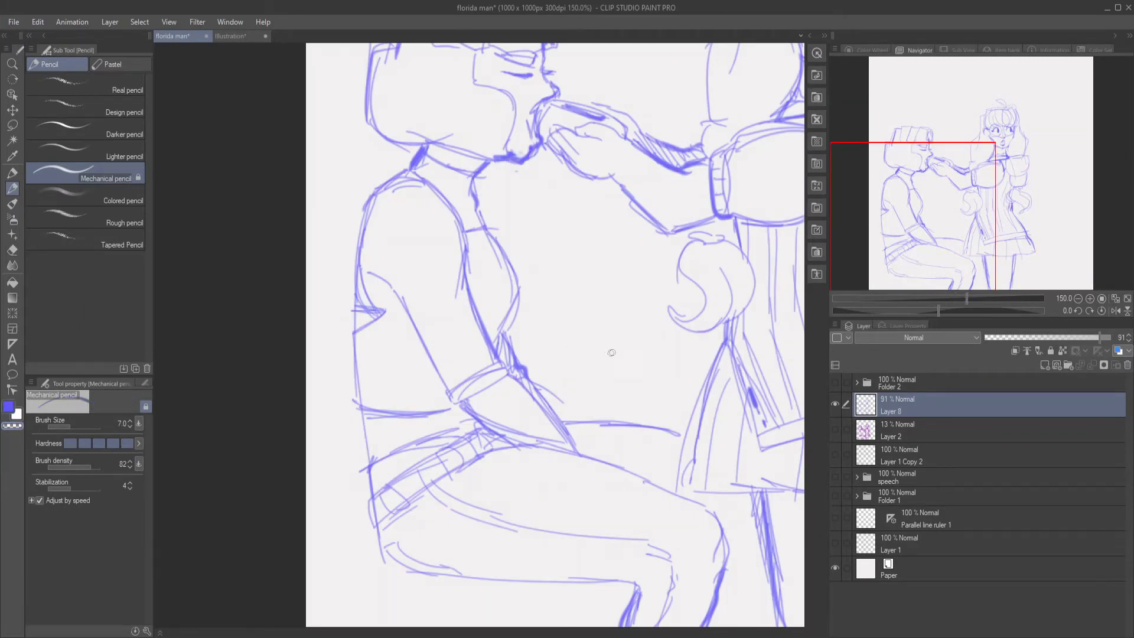
scroll(456, 205, up, 3)
drag(488, 202, 461, 206)
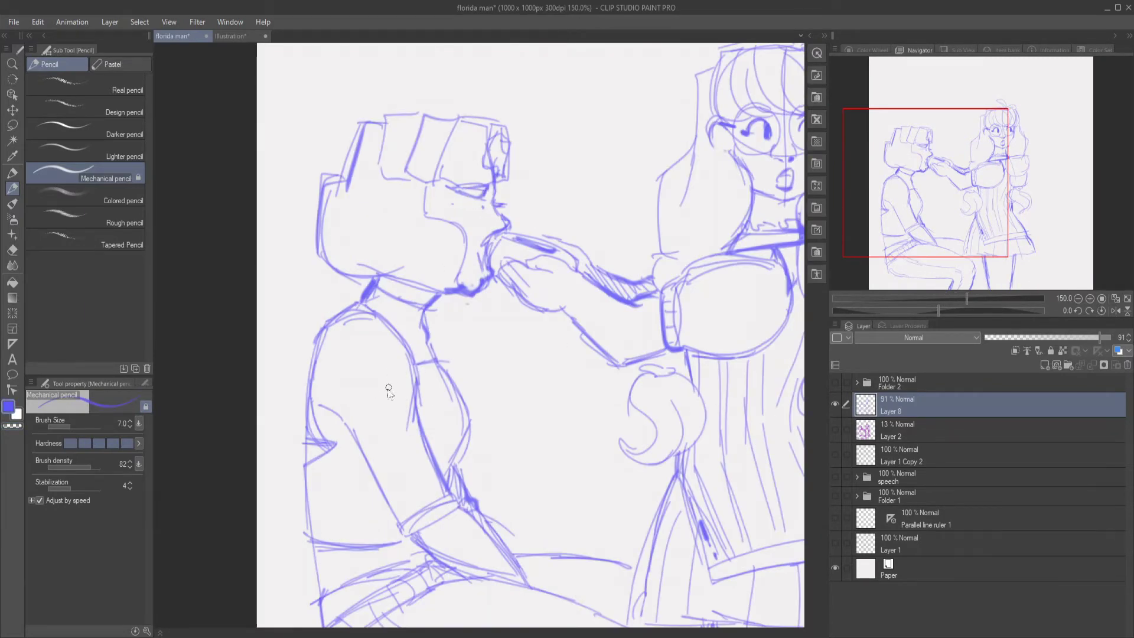
key(ctrl+z)
scroll(550, 601, down, 3)
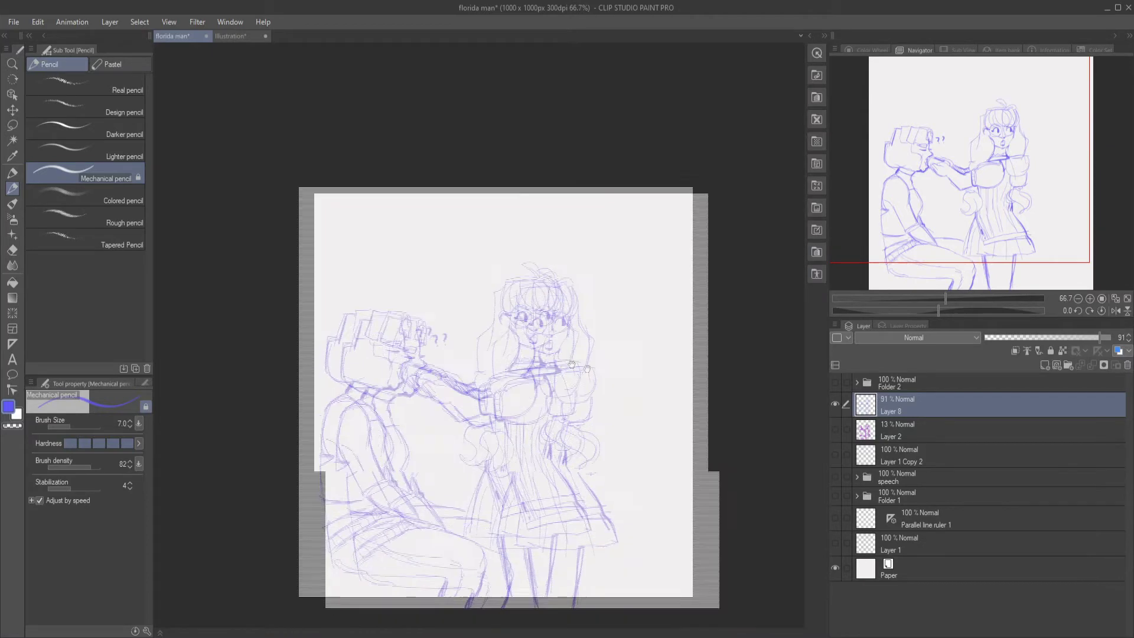
- Show the speech bubbles folder, fade Layer 8 to 36% opacity, and add Layer 9 above
click(834, 382)
scroll(609, 224, up, 2)
scroll(541, 573, down, 1)
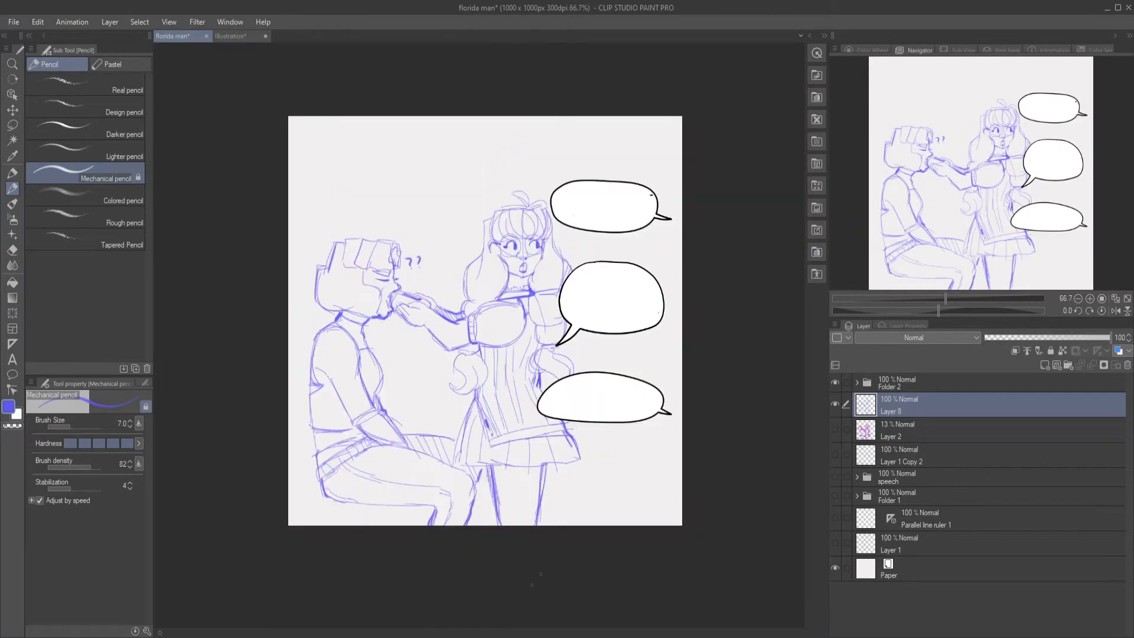
scroll(230, 417, up, 1)
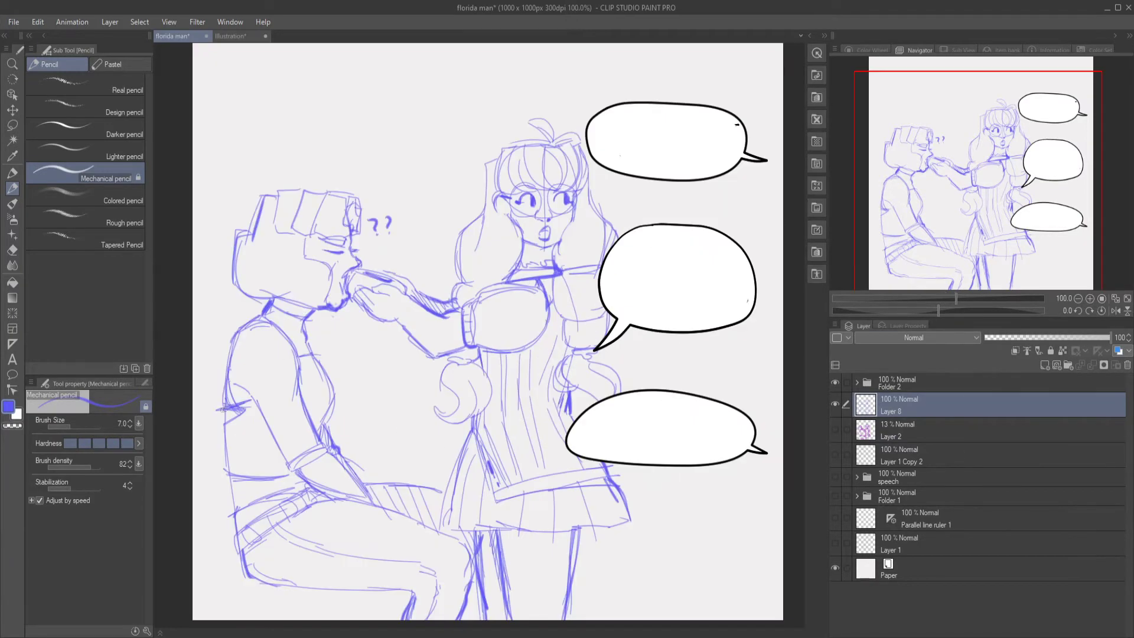
drag(1110, 337, 1031, 338)
click(1045, 365)
- On Layer 9, pick black and the Pen › personal ink 2 brush
click(865, 50)
click(886, 278)
click(915, 51)
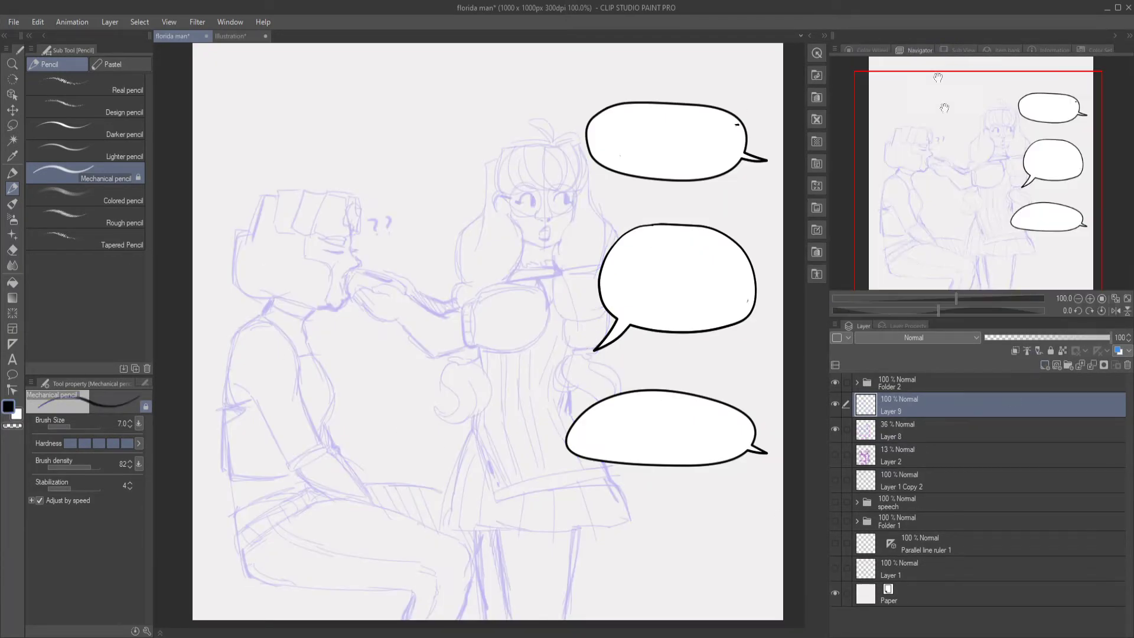
key(p)
click(58, 64)
click(88, 349)
- Ink the man's fist-shaped head, question marks, neck, collar, shoulder curve and back line
drag(284, 301, 337, 378)
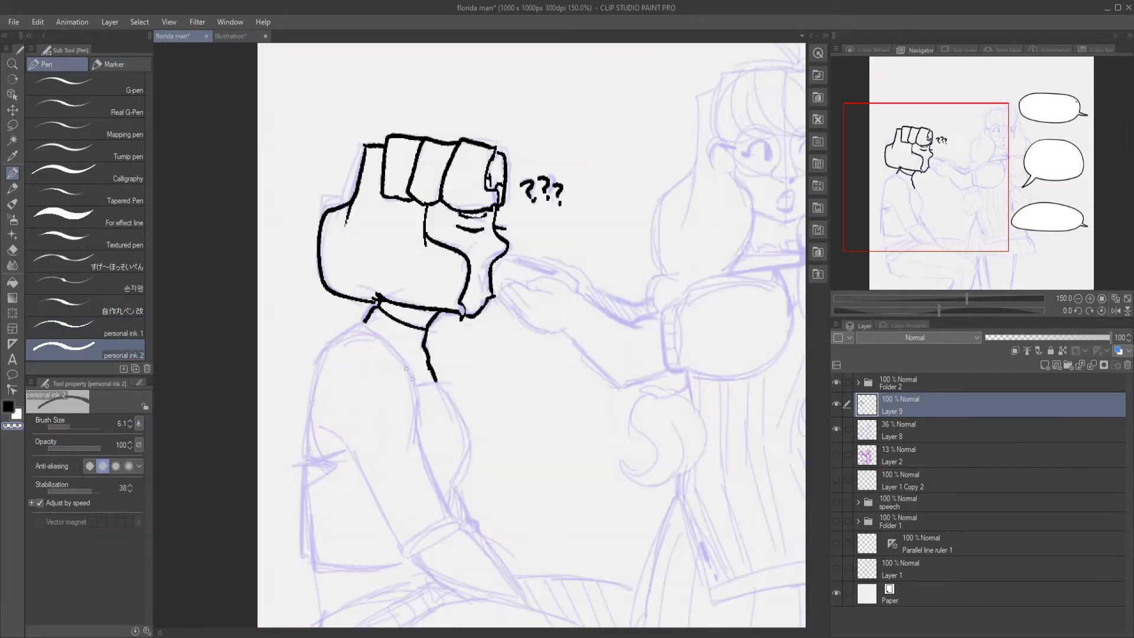
drag(364, 322, 416, 383)
drag(415, 386, 438, 383)
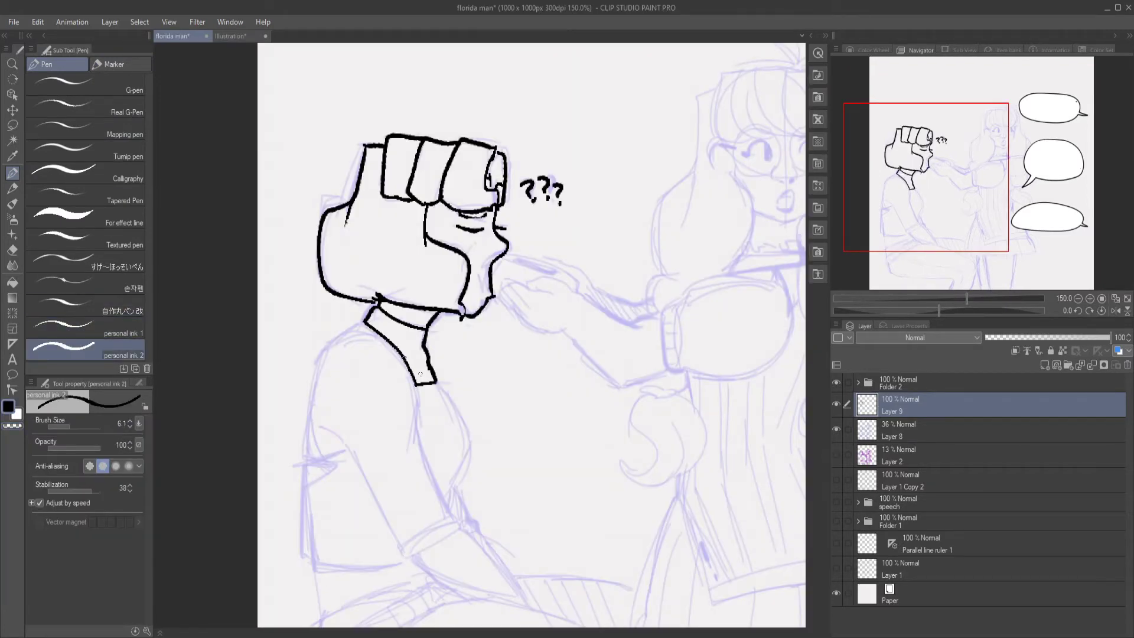
drag(344, 329, 414, 382)
scroll(331, 347, up, 1)
drag(354, 324, 305, 501)
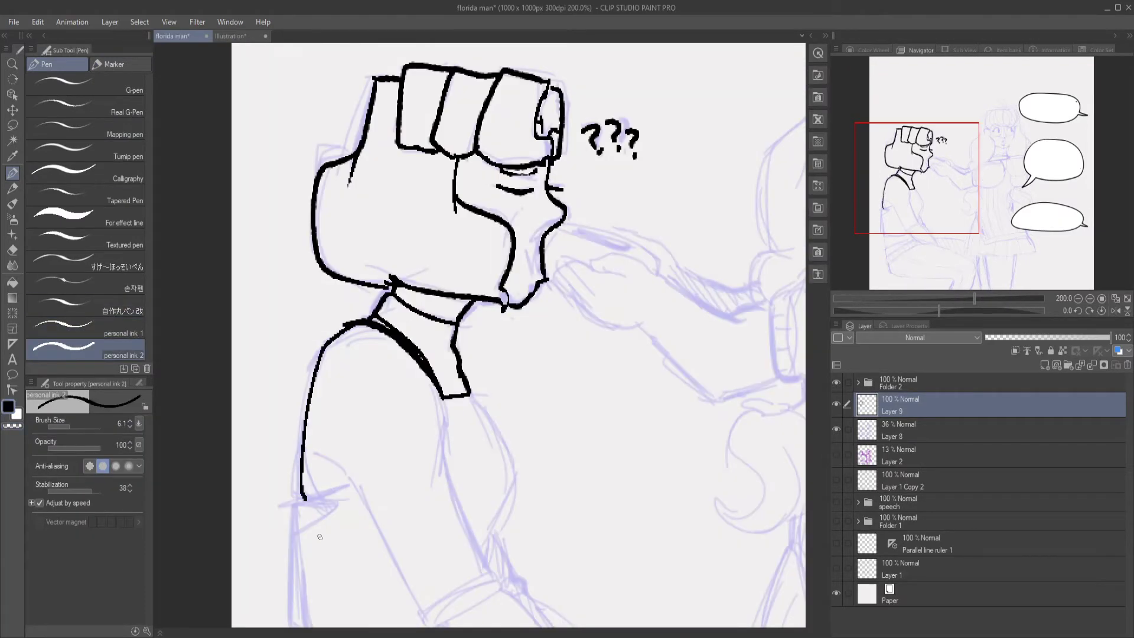
scroll(423, 328, down, 1)
- Ink the sleeve, a curved cuff, back of the arm, and the shirt's side and lower edge
drag(423, 328, 394, 181)
drag(290, 273, 402, 447)
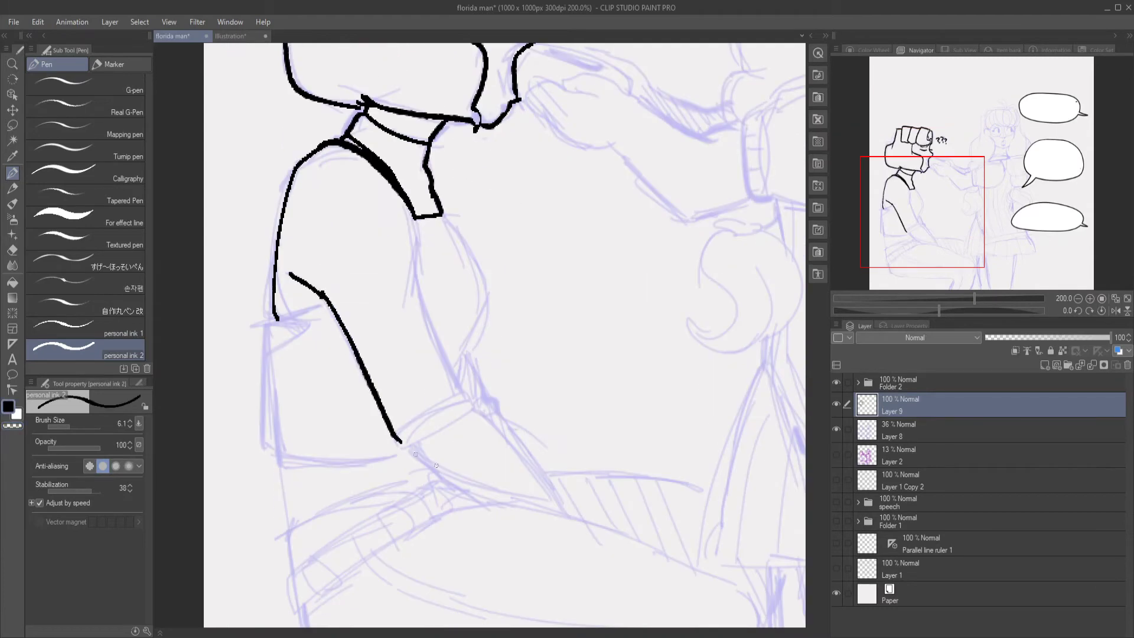
drag(415, 218, 413, 301)
drag(412, 263, 470, 409)
drag(471, 412, 409, 451)
key(ctrl+z)
drag(395, 438, 450, 394)
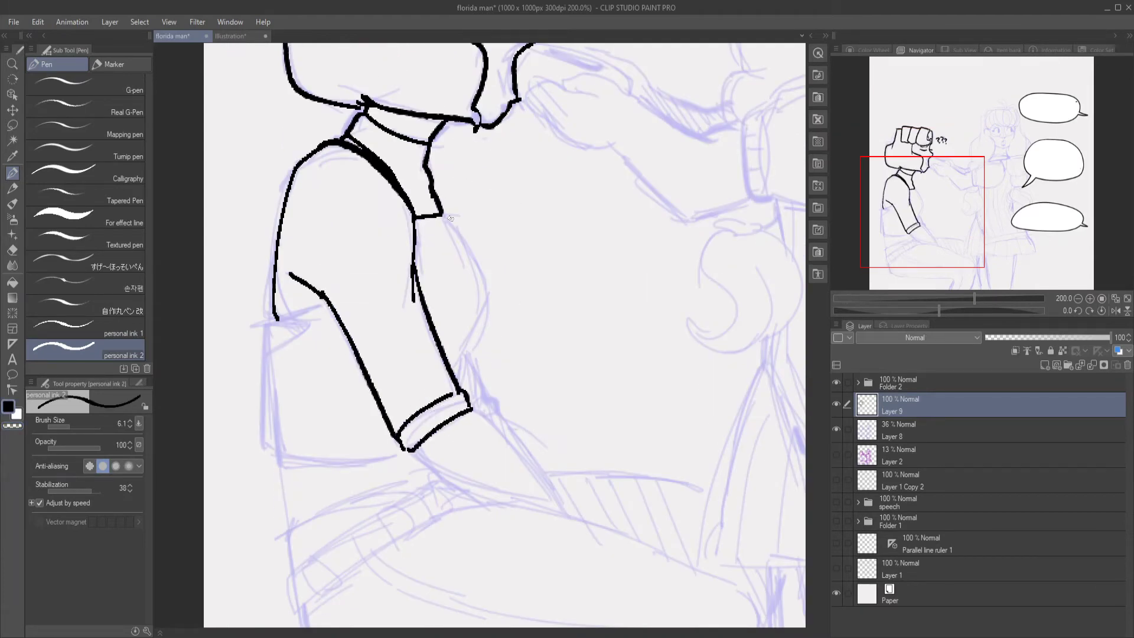
mouse_move(444, 216)
mouse_down()
mouse_move(470, 348)
mouse_move(459, 384)
mouse_up()
mouse_move(327, 300)
mouse_down()
mouse_move(276, 424)
mouse_move(407, 457)
mouse_up()
drag(281, 456, 290, 530)
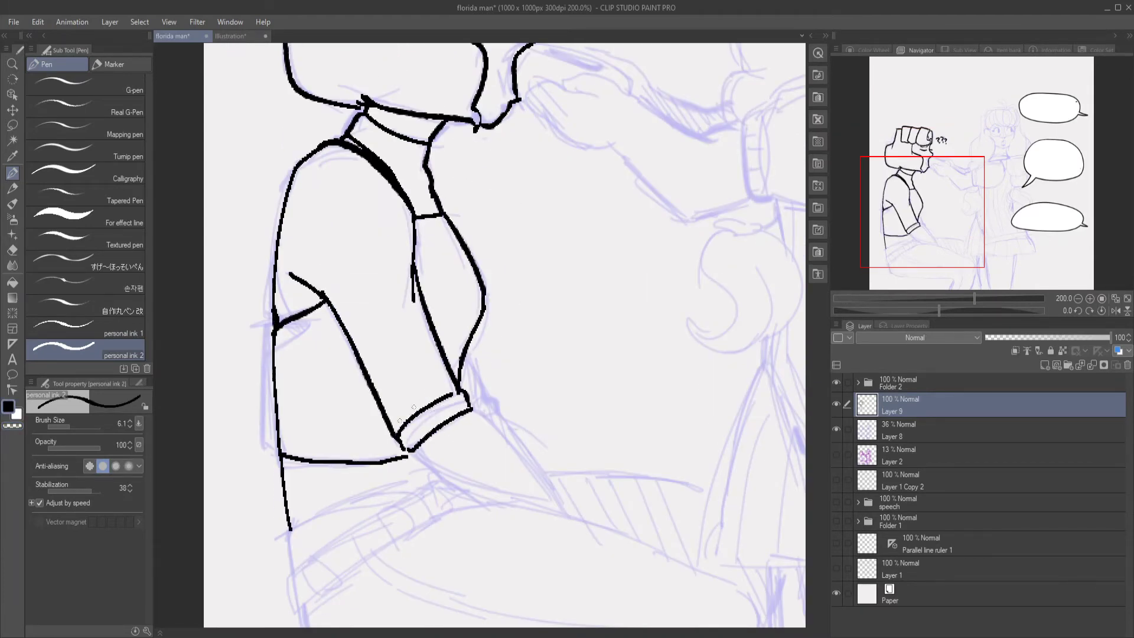
- Zoom out, tilt the canvas about 30°, and ink the underarm shadow, waistband, thigh and seat
scroll(445, 341, down, 5)
key(ctrl+minus)
drag(295, 345, 397, 301)
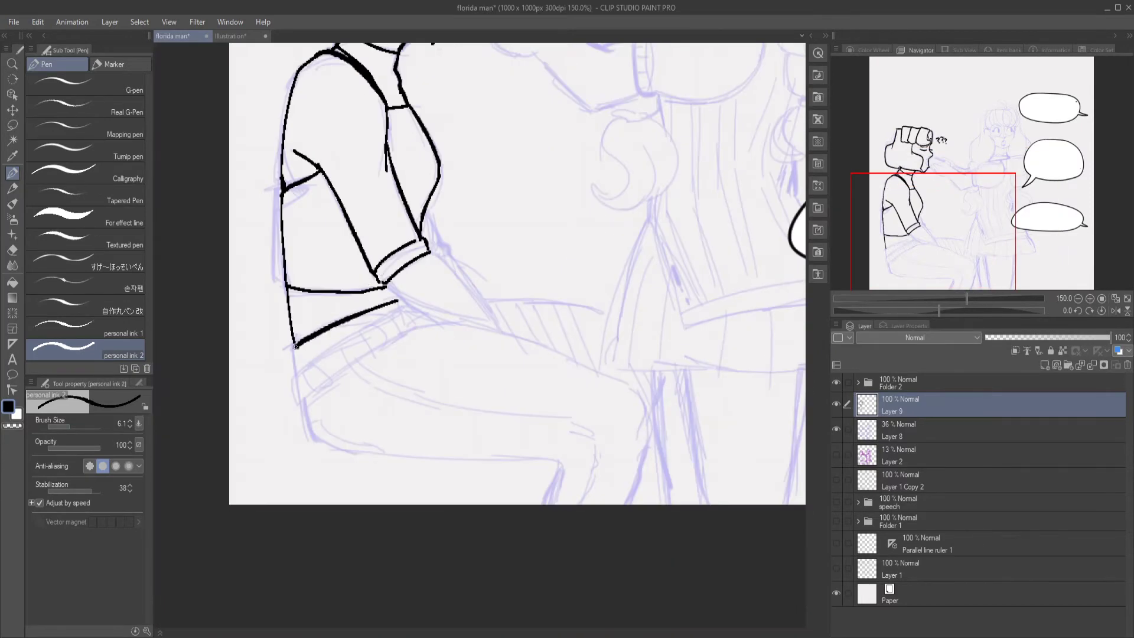
mouse_move(389, 244)
mouse_down()
mouse_move(491, 211)
mouse_move(499, 331)
mouse_up()
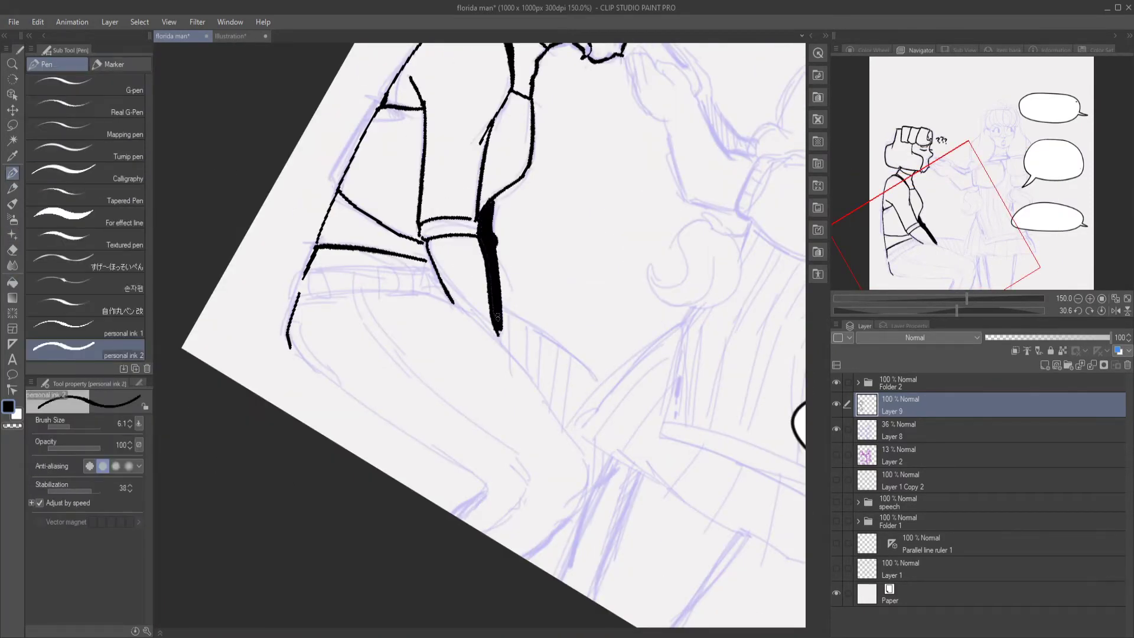
drag(547, 248, 414, 266)
drag(307, 260, 425, 473)
drag(458, 278, 505, 402)
drag(413, 266, 473, 296)
drag(539, 343, 631, 384)
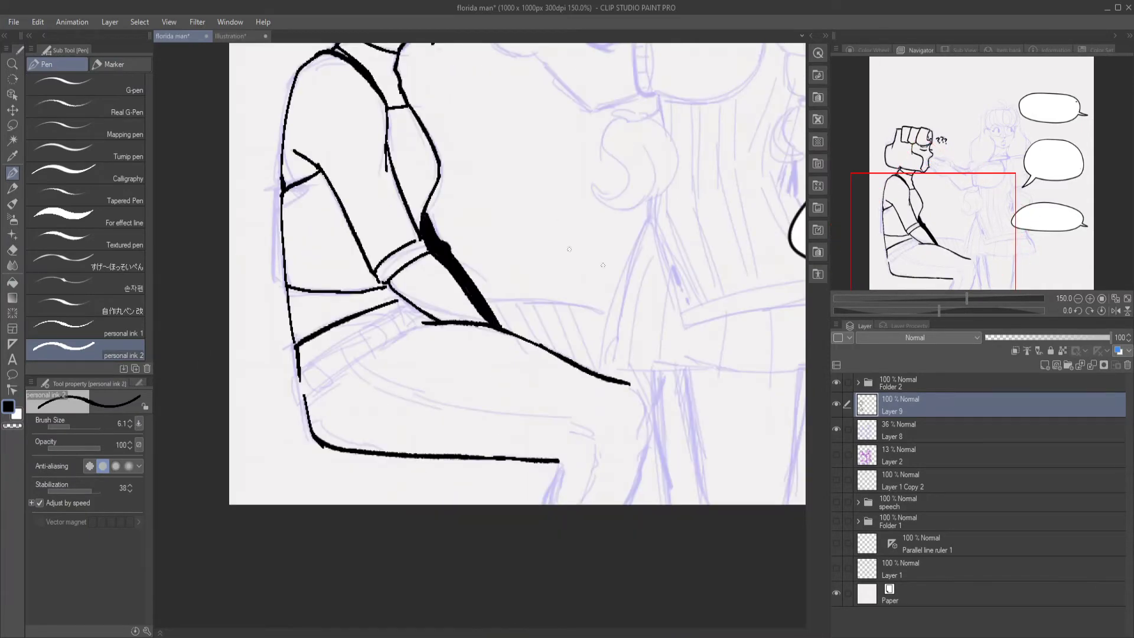
mouse_move(472, 296)
mouse_down()
mouse_move(380, 277)
mouse_move(443, 422)
mouse_move(442, 490)
mouse_up()
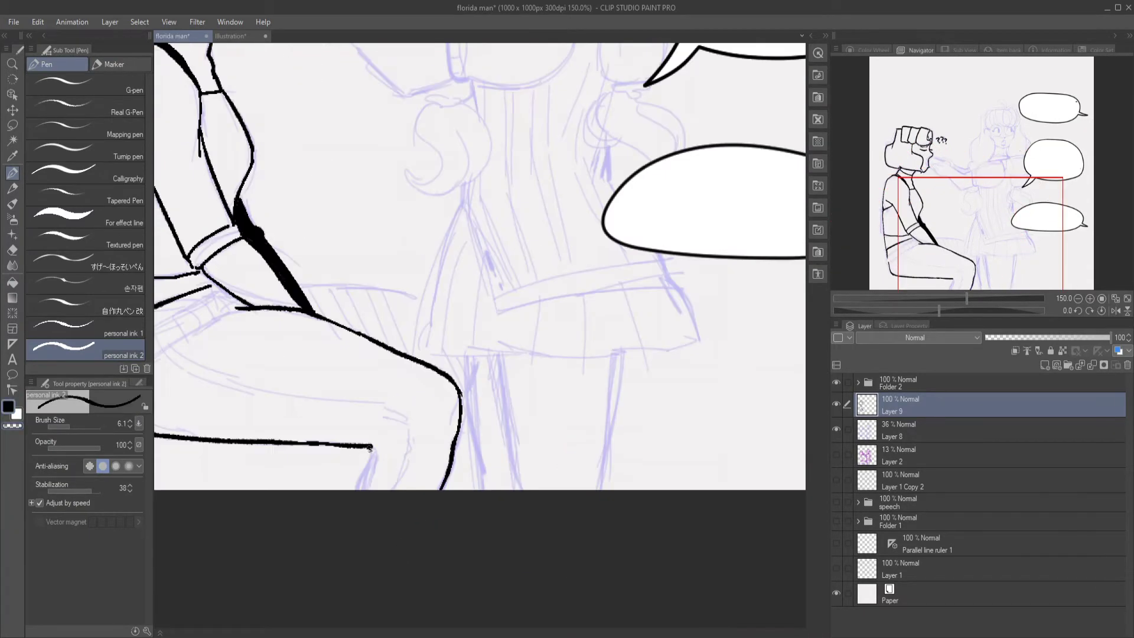
- Ink the front of the leg over the knee and the lines from arm to thigh
drag(372, 446, 357, 489)
drag(301, 290, 411, 295)
drag(471, 378, 466, 396)
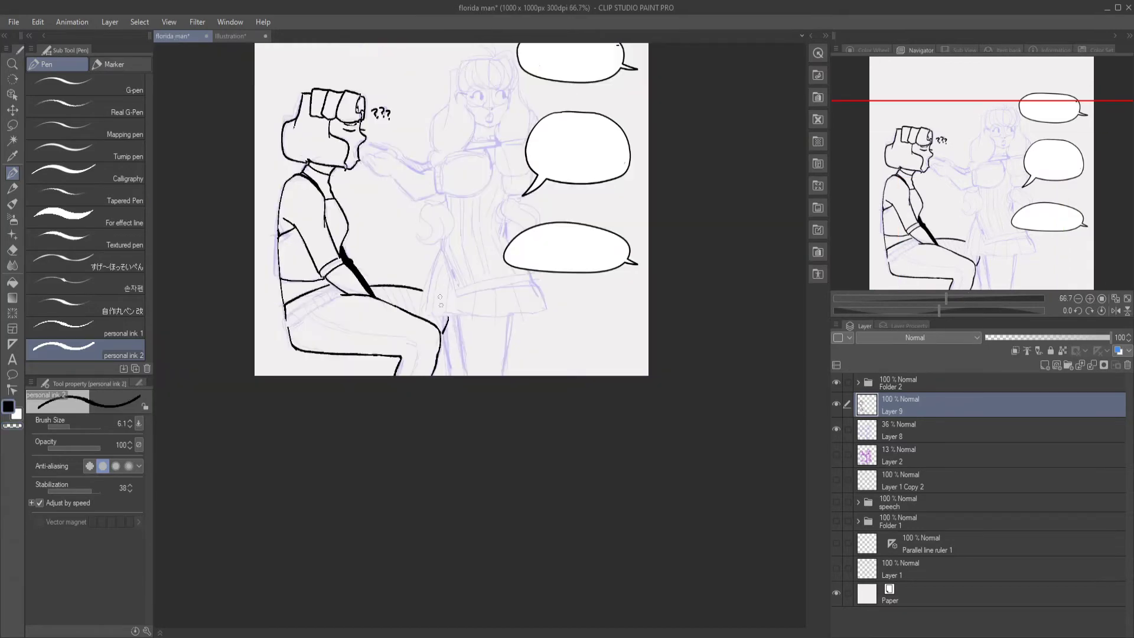
drag(409, 323, 295, 407)
drag(424, 339, 304, 428)
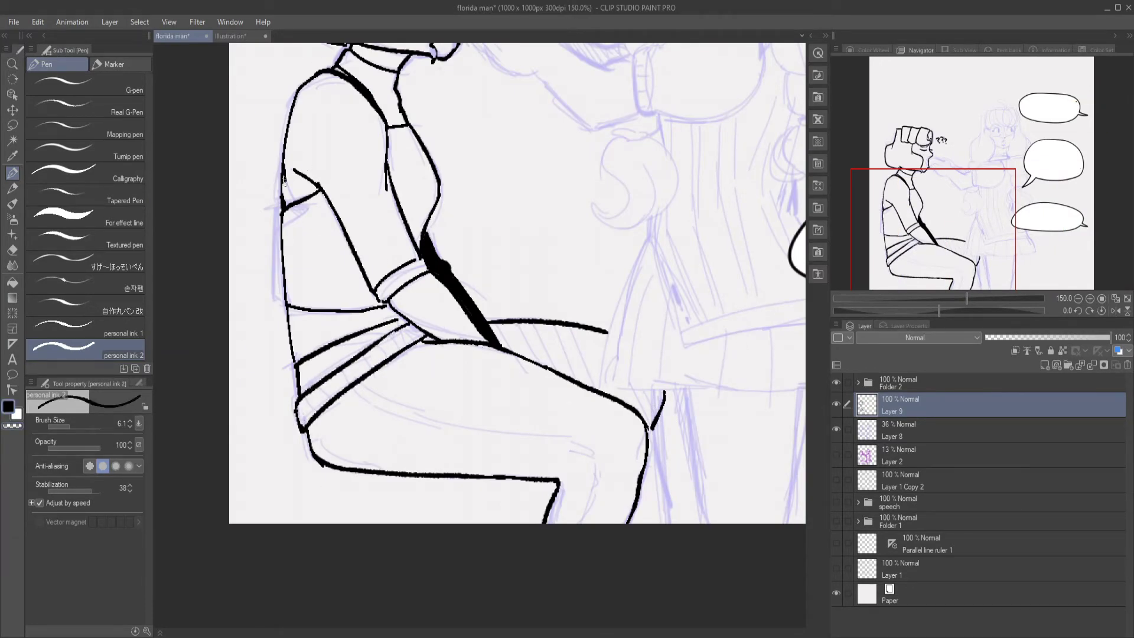
- With a smaller brush size, ink the belt loops along the waistband
drag(63, 426, 52, 427)
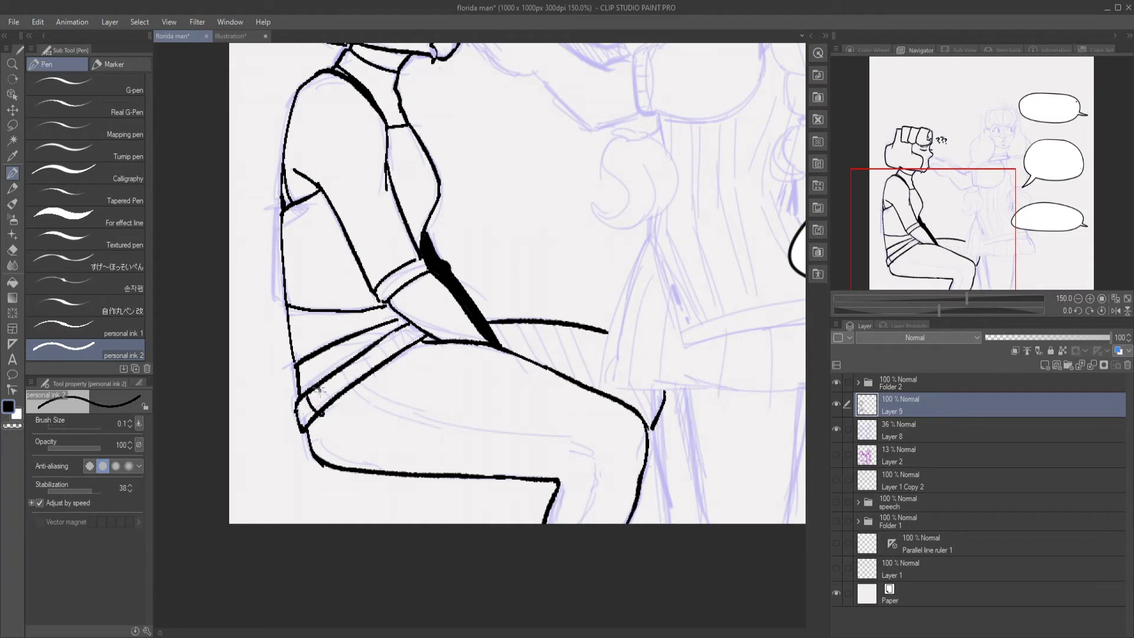
drag(317, 384, 327, 411)
drag(347, 360, 359, 385)
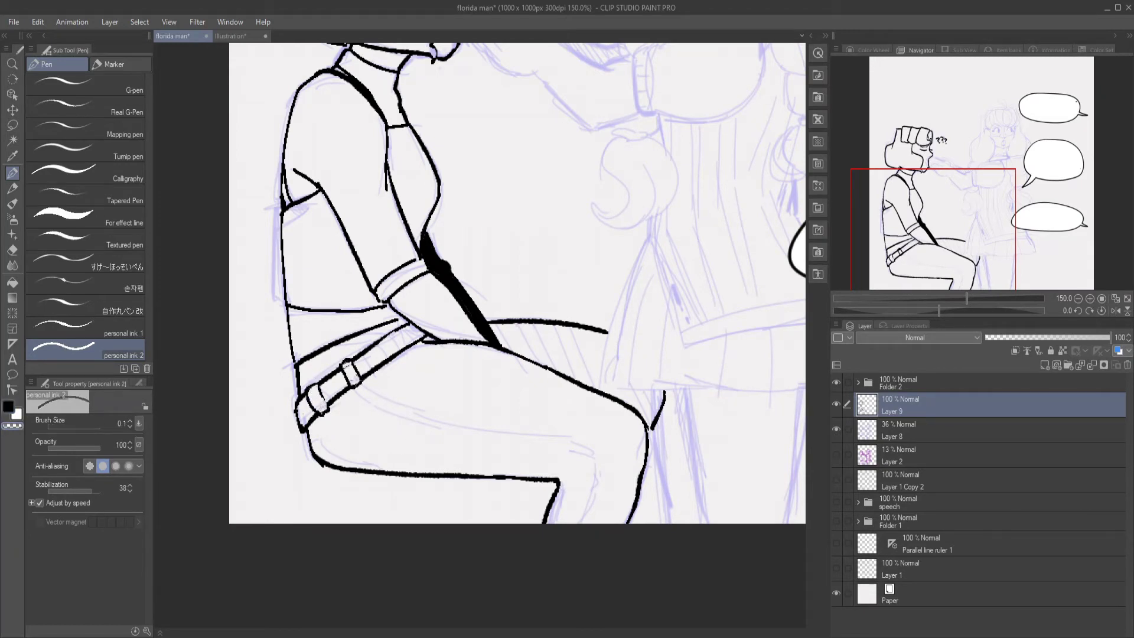
drag(371, 340, 385, 362)
mouse_move(397, 324)
mouse_down()
mouse_move(411, 346)
mouse_move(578, 283)
mouse_move(406, 509)
mouse_up()
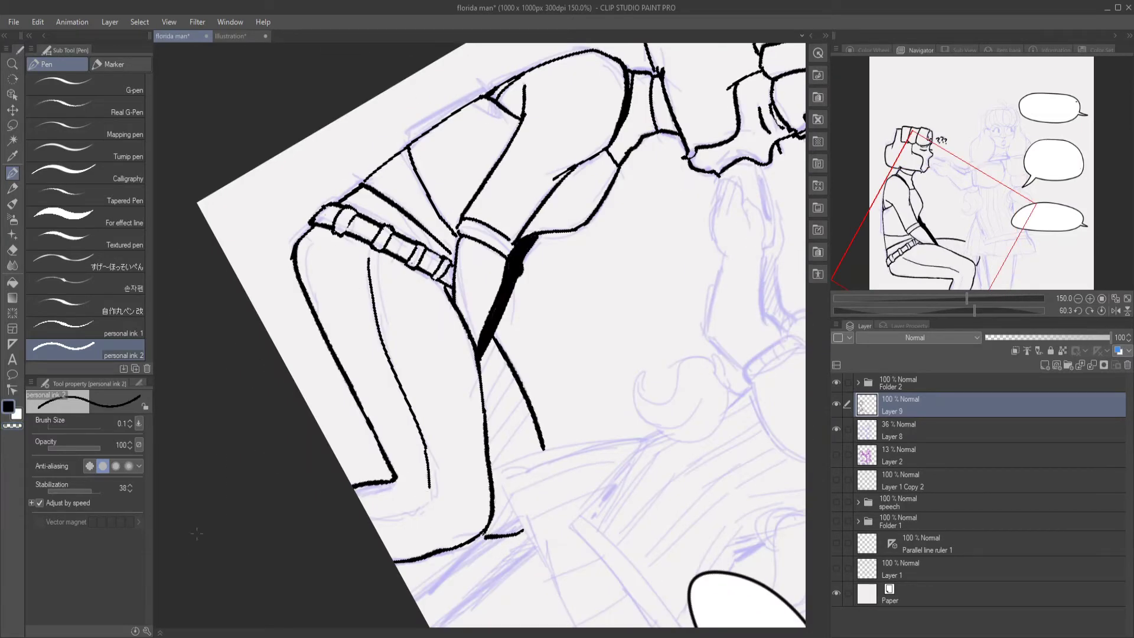
- Reset the canvas rotation to 0° and switch back to the thicker inking brush
key(ctrl+shift+1)
key(ctrl+shift+r)
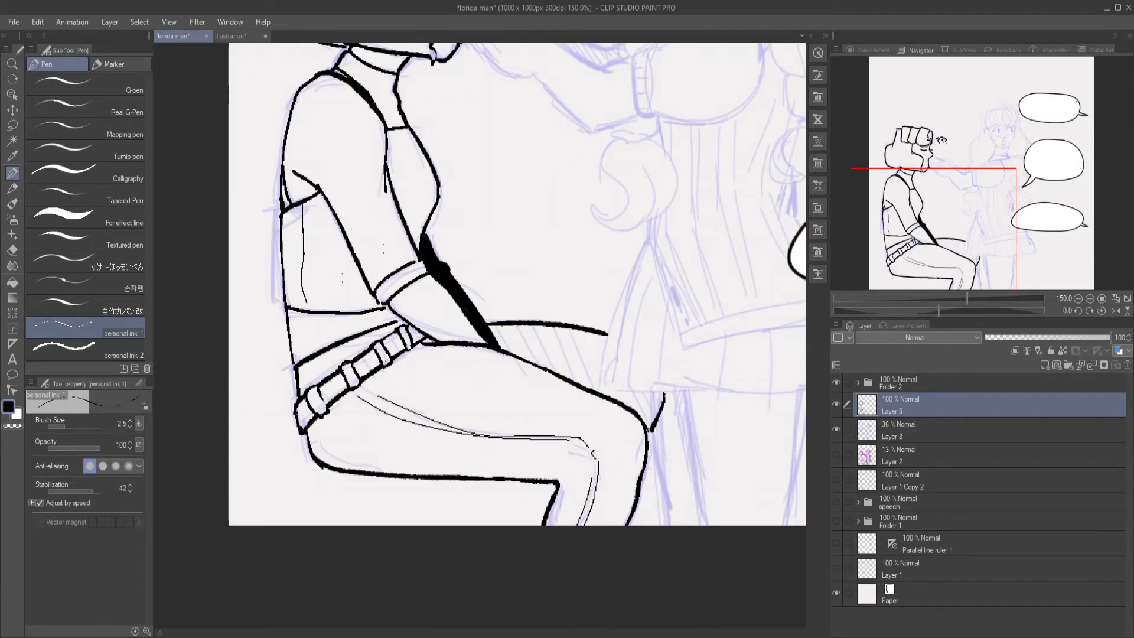
scroll(362, 322, down, 2)
key(ctrl+shift+2)
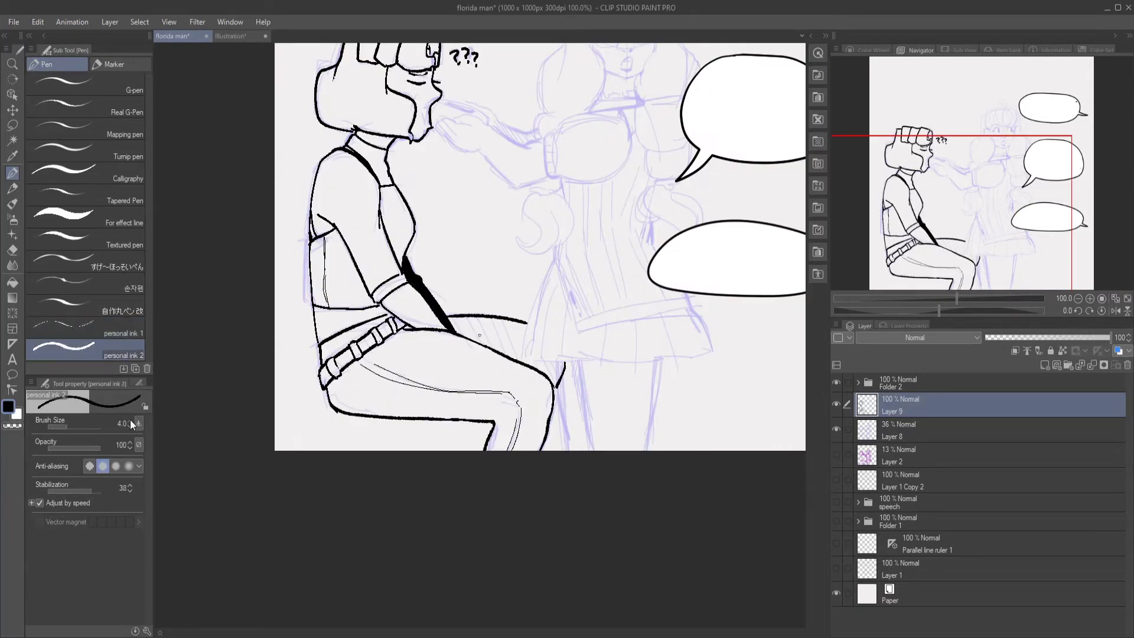
scroll(676, 531, down, 1)
scroll(545, 253, up, 1)
- Add a new layer and ink the girl's brows, pupils and open mouth
key(ctrl+shift+n)
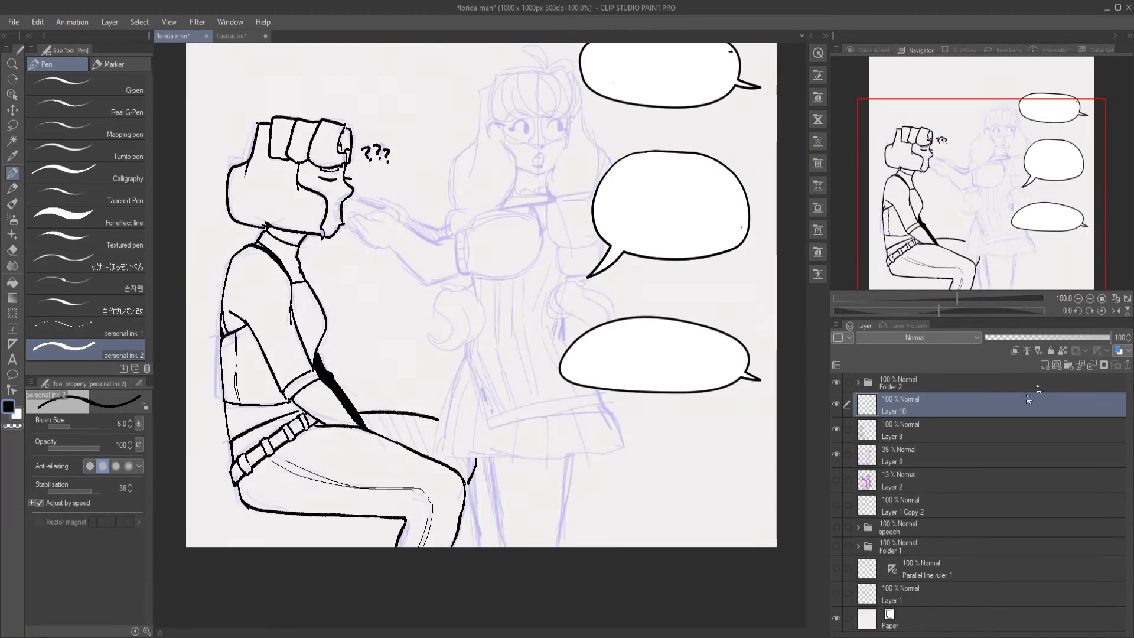
scroll(545, 253, up, 1)
scroll(544, 253, up, 3)
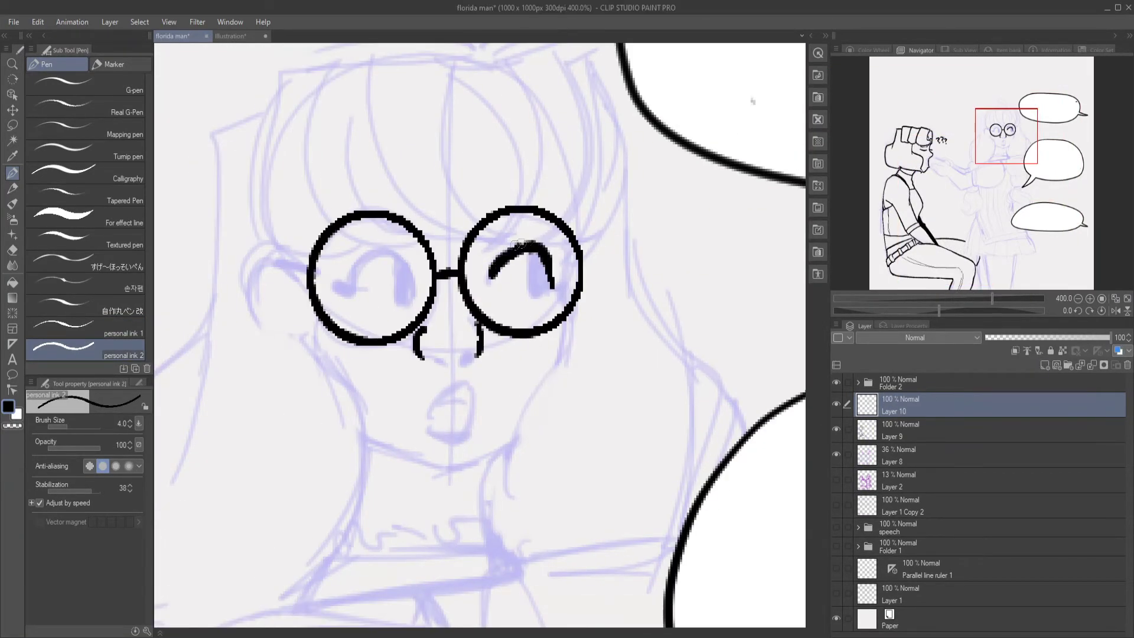
mouse_move(417, 289)
mouse_down()
mouse_move(360, 268)
mouse_move(408, 298)
mouse_up()
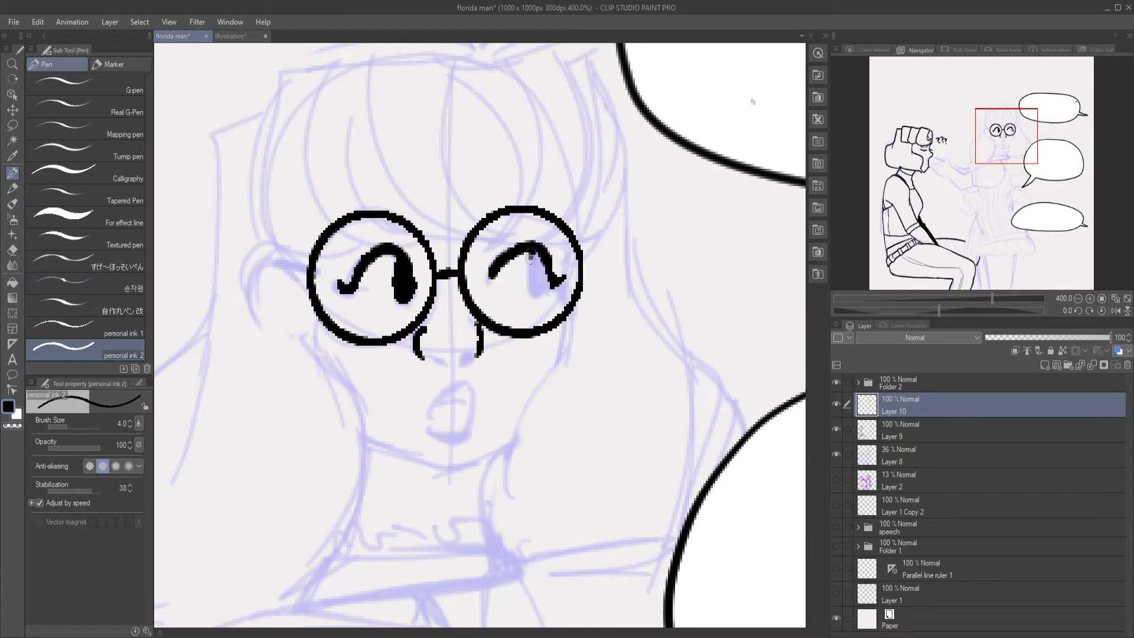
drag(529, 251, 540, 289)
drag(466, 387, 452, 440)
- Ink the girl's hair outline, top of head, bangs and strands over the glasses
mouse_move(303, 161)
mouse_down()
mouse_move(493, 155)
mouse_move(617, 349)
mouse_up()
mouse_move(304, 161)
mouse_down()
mouse_move(289, 201)
mouse_move(331, 349)
mouse_up()
drag(320, 234, 346, 313)
drag(399, 275, 466, 340)
drag(547, 231, 564, 304)
drag(532, 260, 478, 343)
drag(461, 168, 452, 266)
drag(344, 153, 508, 145)
scroll(508, 145, down, 1)
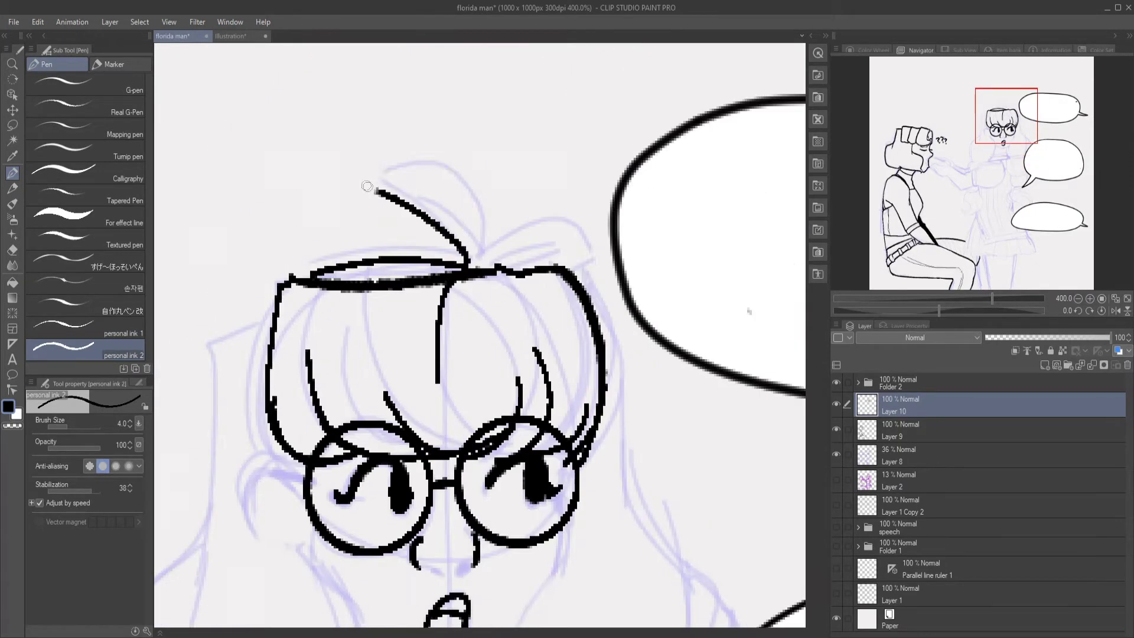
- Ink the two-looped hair bow and the long hair falling down both sides
drag(384, 195, 591, 177)
drag(567, 242, 600, 272)
drag(467, 213, 472, 266)
scroll(473, 266, up, 1)
drag(340, 171, 254, 502)
drag(685, 159, 724, 408)
drag(703, 245, 724, 408)
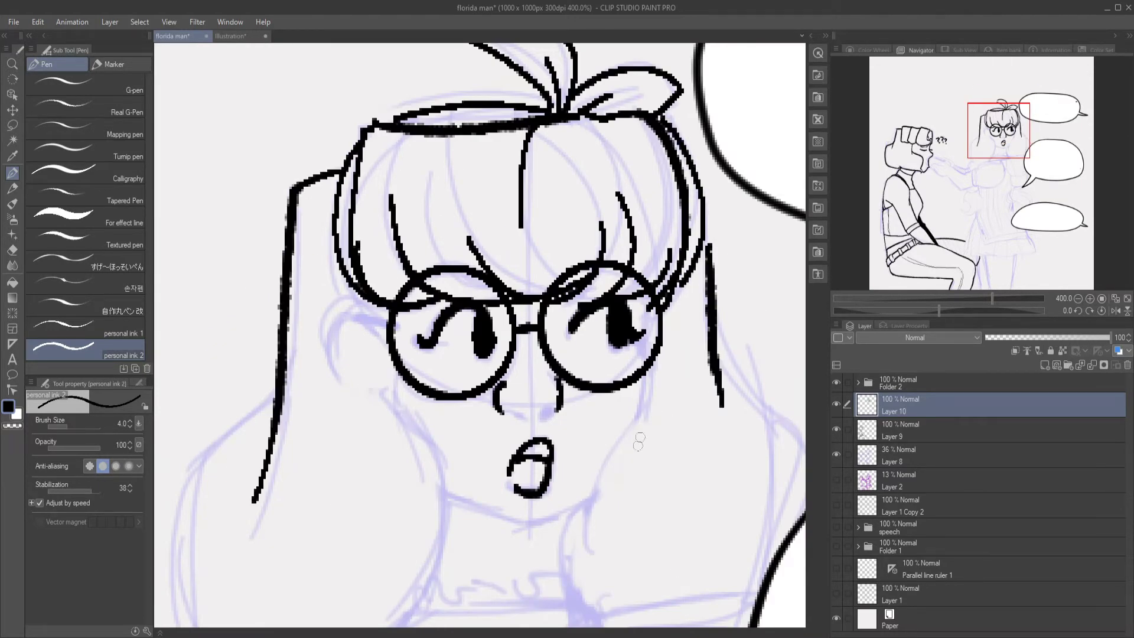
- Ink the lower hair outlines, both sides of the neck and the neckline-shoulder curve
scroll(600, 296, down, 1)
drag(394, 378, 411, 479)
drag(660, 328, 716, 391)
mouse_move(626, 336)
mouse_down()
mouse_move(596, 424)
mouse_move(605, 459)
mouse_up()
drag(495, 348, 477, 478)
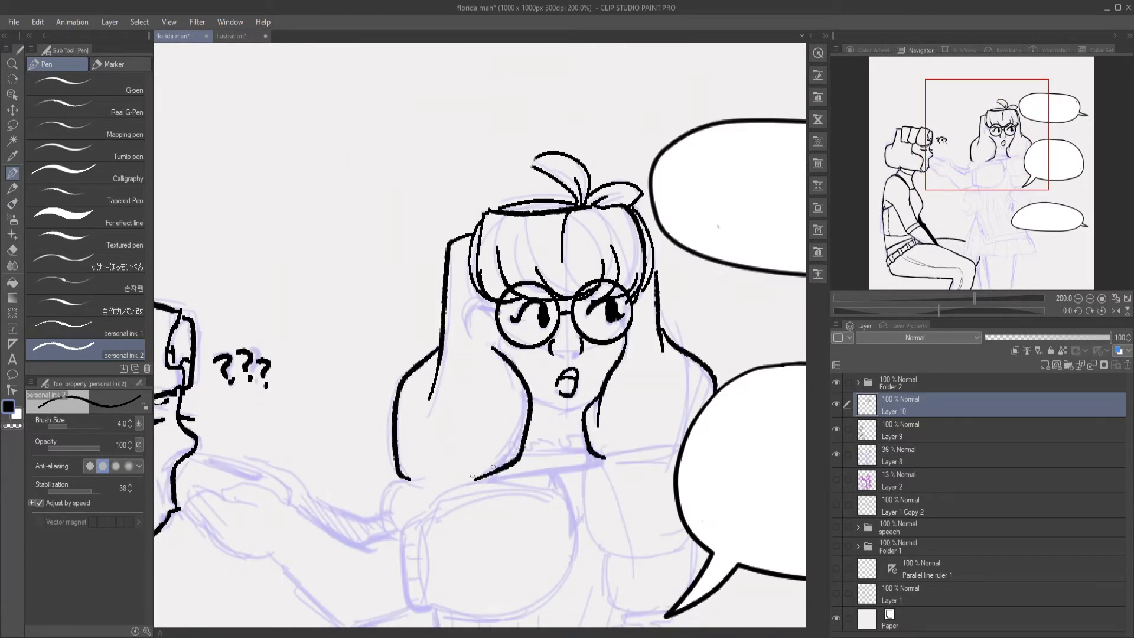
scroll(509, 407, down, 2)
scroll(508, 407, up, 2)
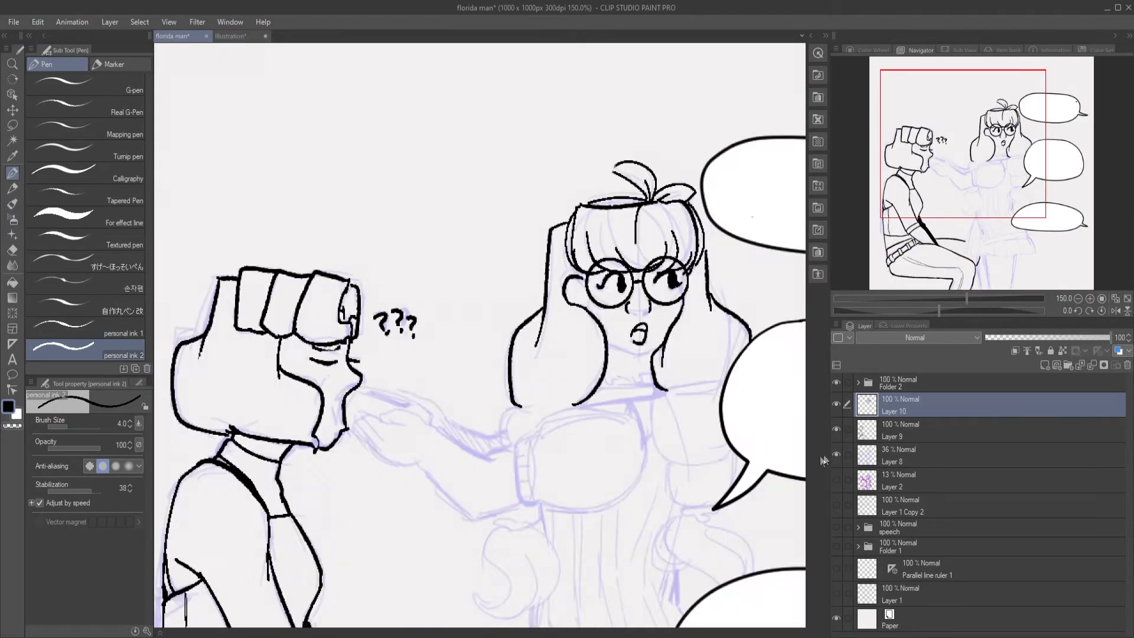
mouse_move(479, 440)
mouse_down()
mouse_move(630, 417)
mouse_move(611, 513)
mouse_up()
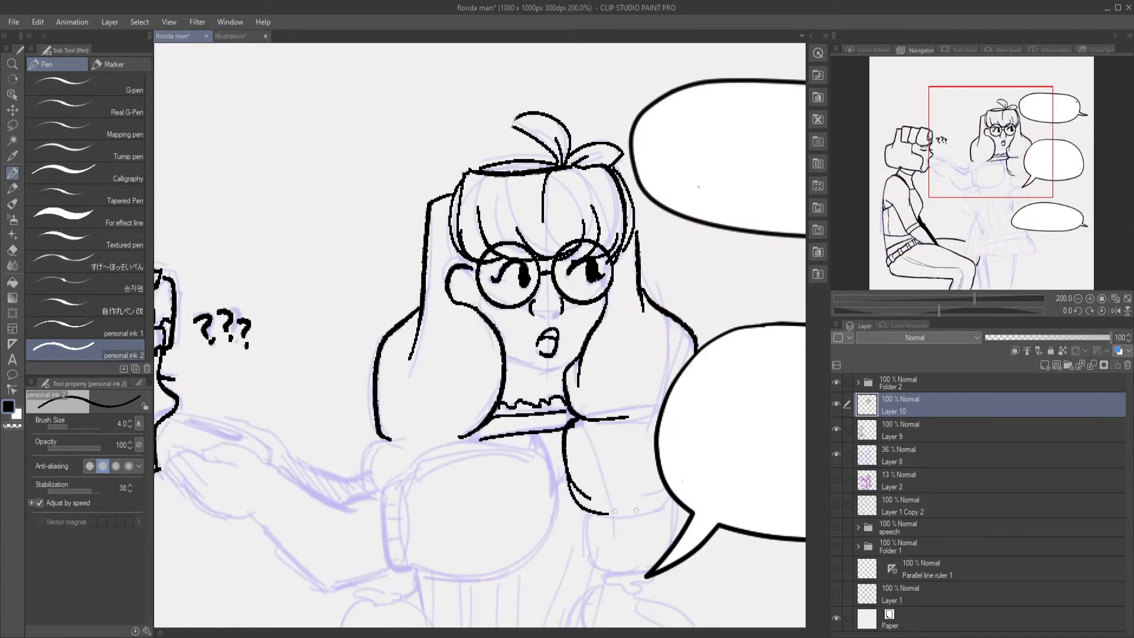
- Ink the first hair bunch below the chest with its bow and S-shaped curl
drag(376, 489, 326, 267)
mouse_move(302, 358)
mouse_down()
mouse_move(365, 366)
mouse_move(298, 491)
mouse_up()
drag(351, 415, 362, 466)
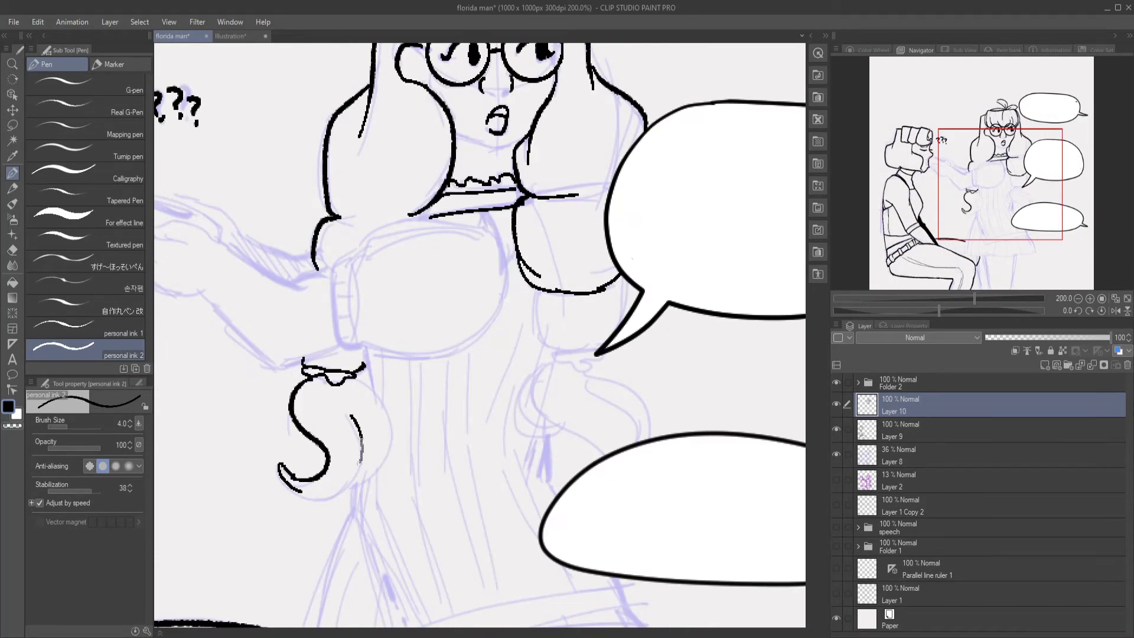
drag(355, 374, 343, 493)
drag(355, 390, 379, 449)
- Ink the second bunch with its bow, redraw its curl tighter, and zoom out to 100%
drag(538, 291, 539, 348)
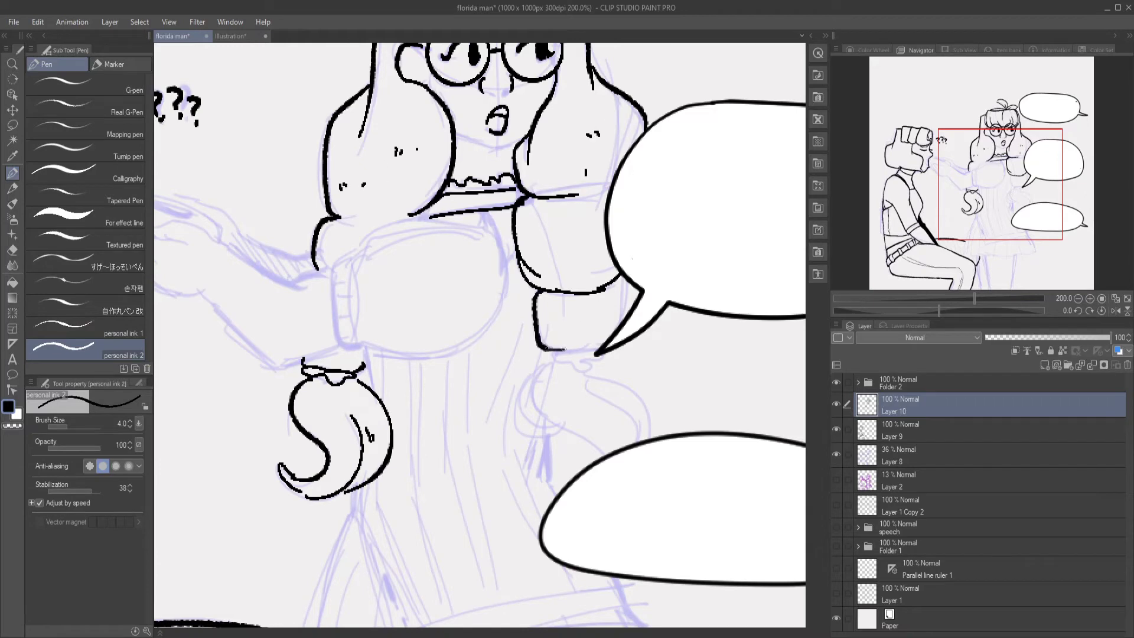
drag(626, 278, 604, 346)
mouse_move(552, 353)
mouse_down()
mouse_move(607, 355)
mouse_move(535, 434)
mouse_move(618, 449)
mouse_up()
mouse_move(596, 371)
mouse_down()
mouse_move(682, 432)
mouse_move(656, 436)
mouse_up()
key(ctrl+z)
drag(589, 390, 612, 406)
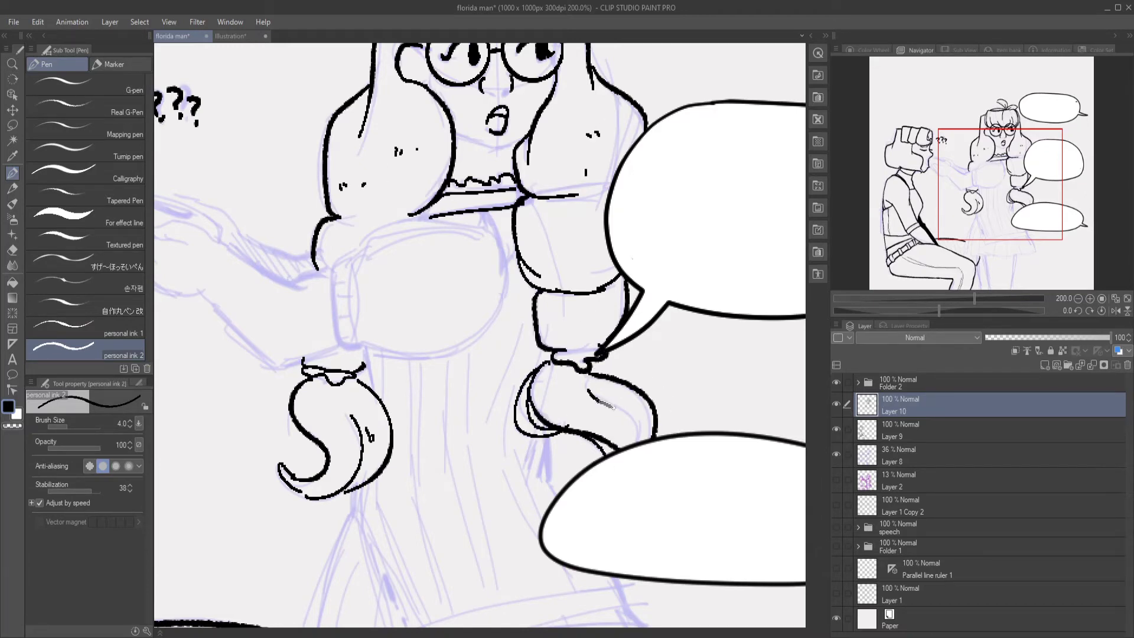
key(ctrl+alt+0)
- Return to Layer 10 and ink the girl's reaching arm on a rotated canvas
click(925, 431)
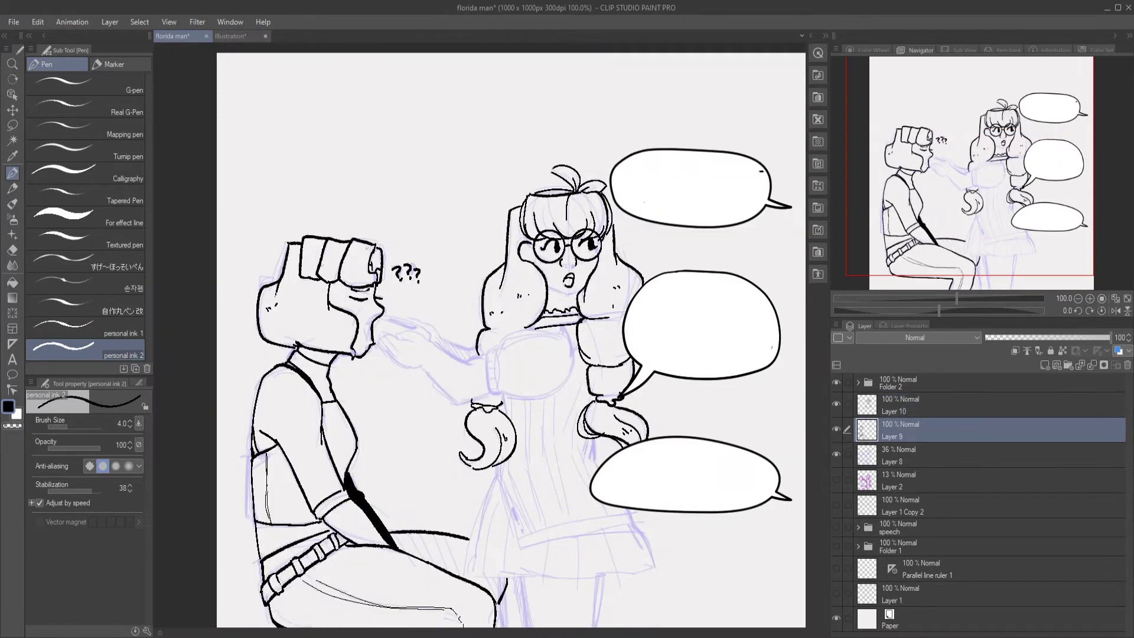
click(926, 406)
scroll(416, 360, up, 2)
drag(414, 331, 428, 366)
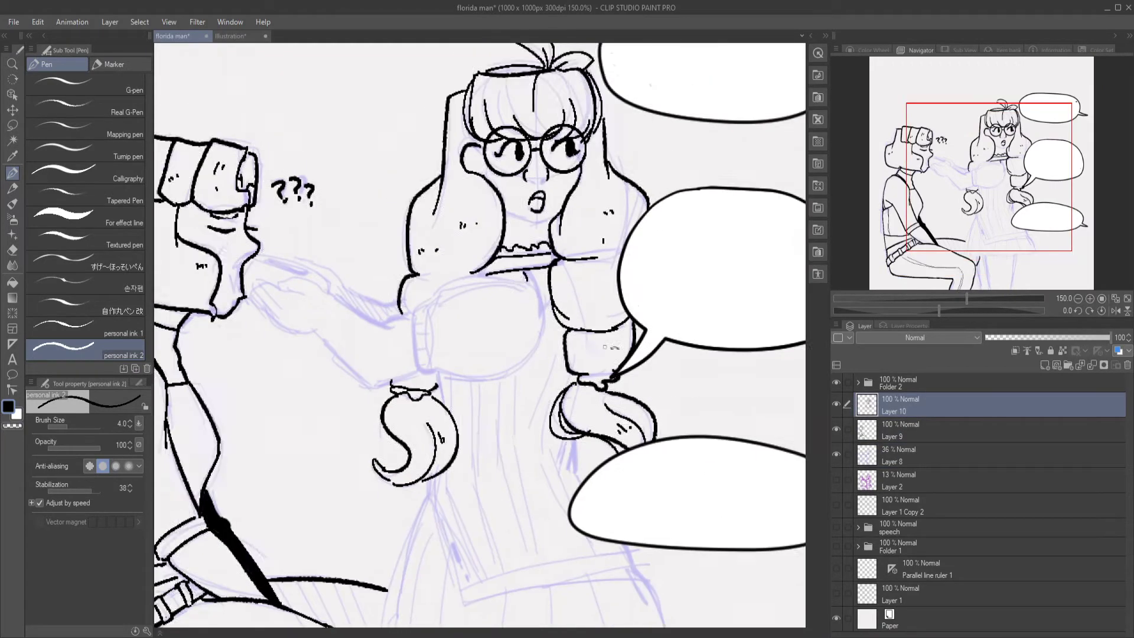
drag(485, 266, 416, 361)
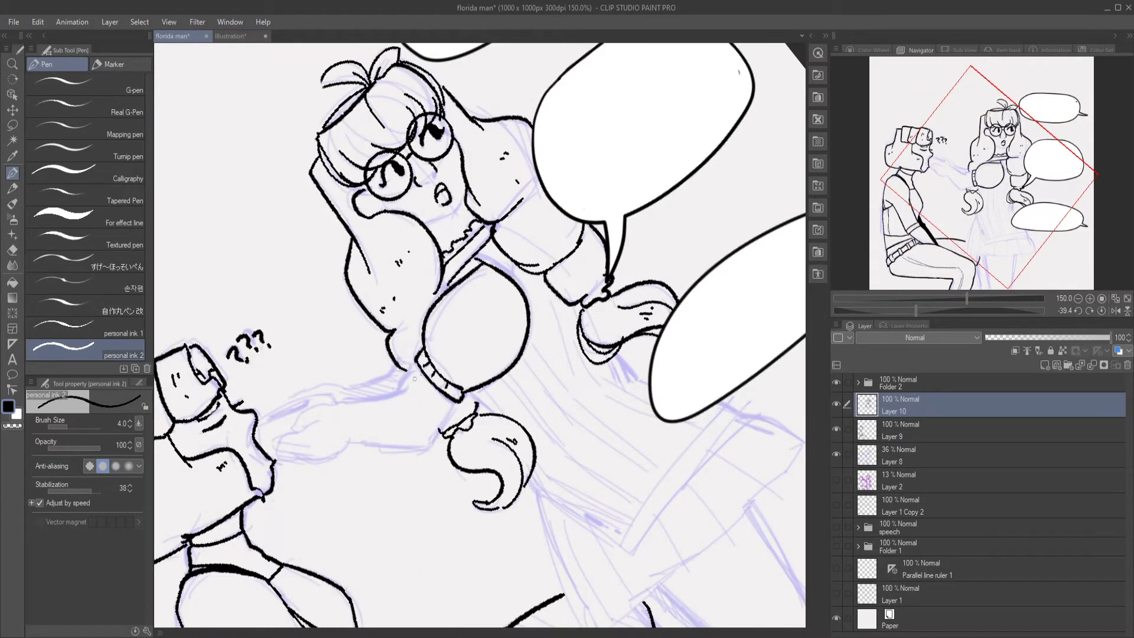
key(ctrl+@)
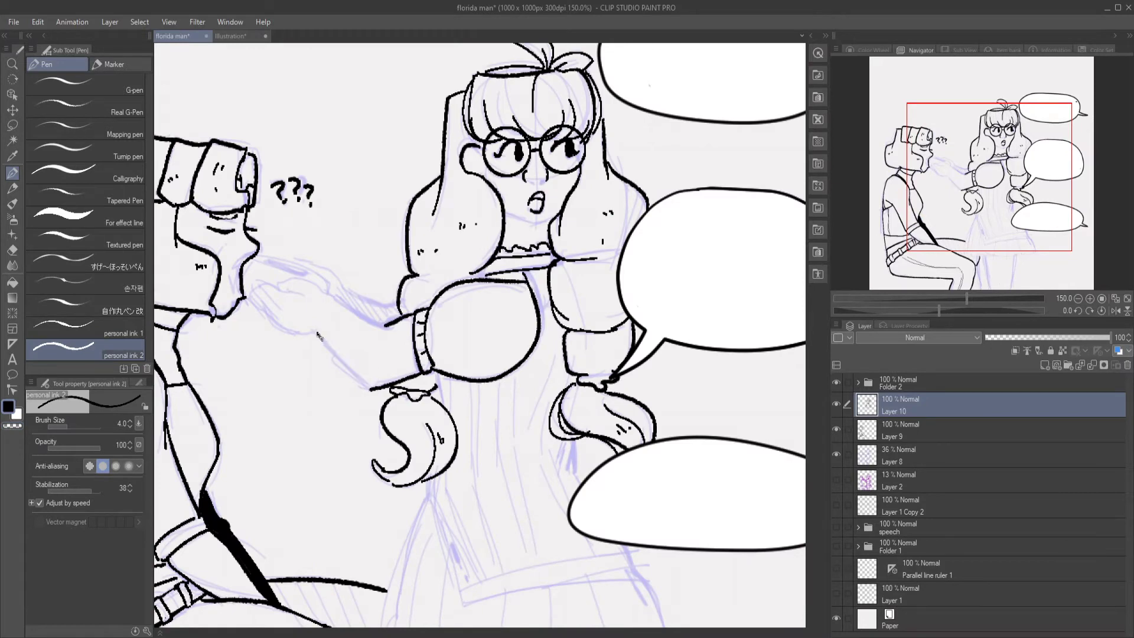
drag(378, 219, 273, 266)
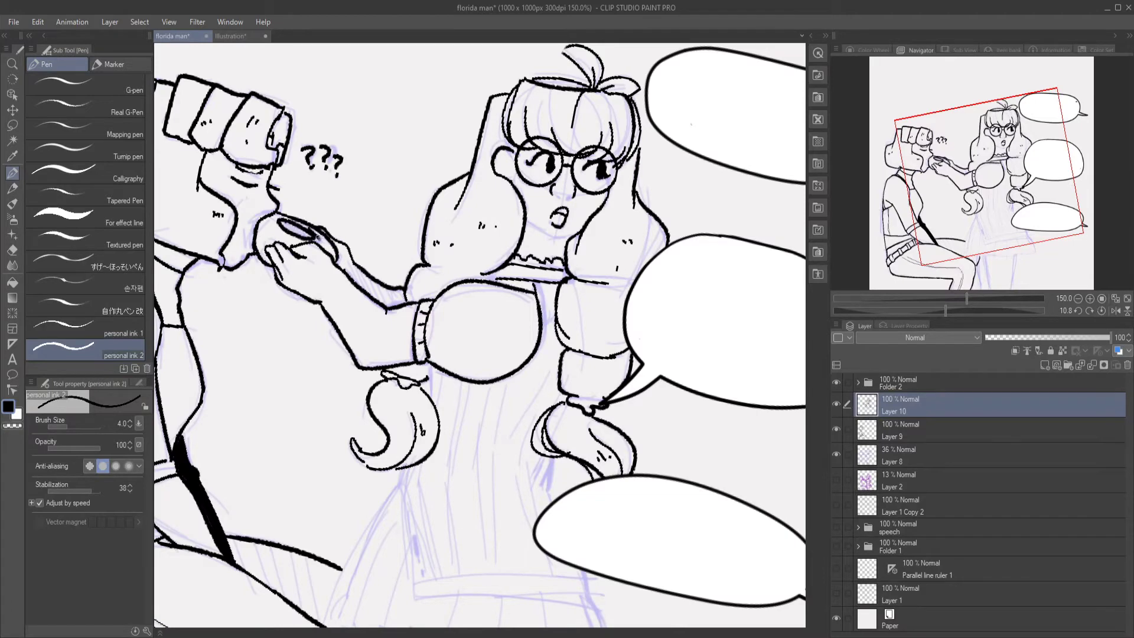
key(ctrl+@)
- Ink the skirt's hem lines, left side edge and pleat lines
drag(571, 477, 515, 325)
mouse_move(373, 326)
mouse_down()
mouse_move(406, 452)
mouse_move(586, 421)
mouse_move(611, 472)
mouse_up()
drag(403, 441, 569, 401)
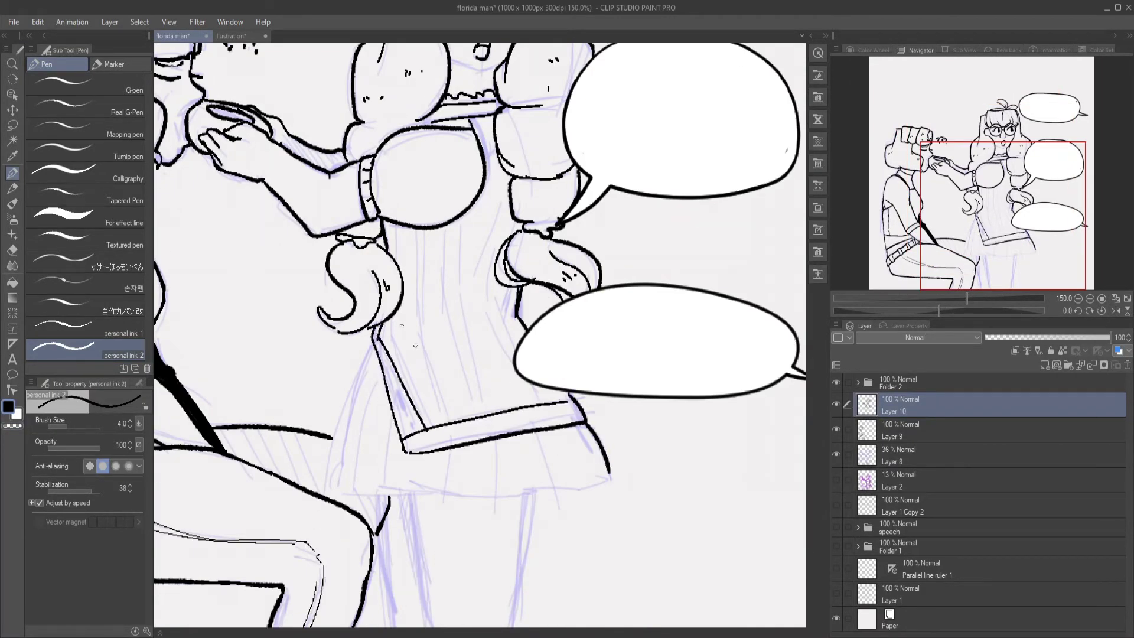
mouse_move(374, 353)
mouse_down()
mouse_move(333, 452)
mouse_move(354, 494)
mouse_move(610, 482)
mouse_up()
drag(380, 374, 367, 491)
drag(380, 349, 349, 495)
drag(402, 444, 400, 492)
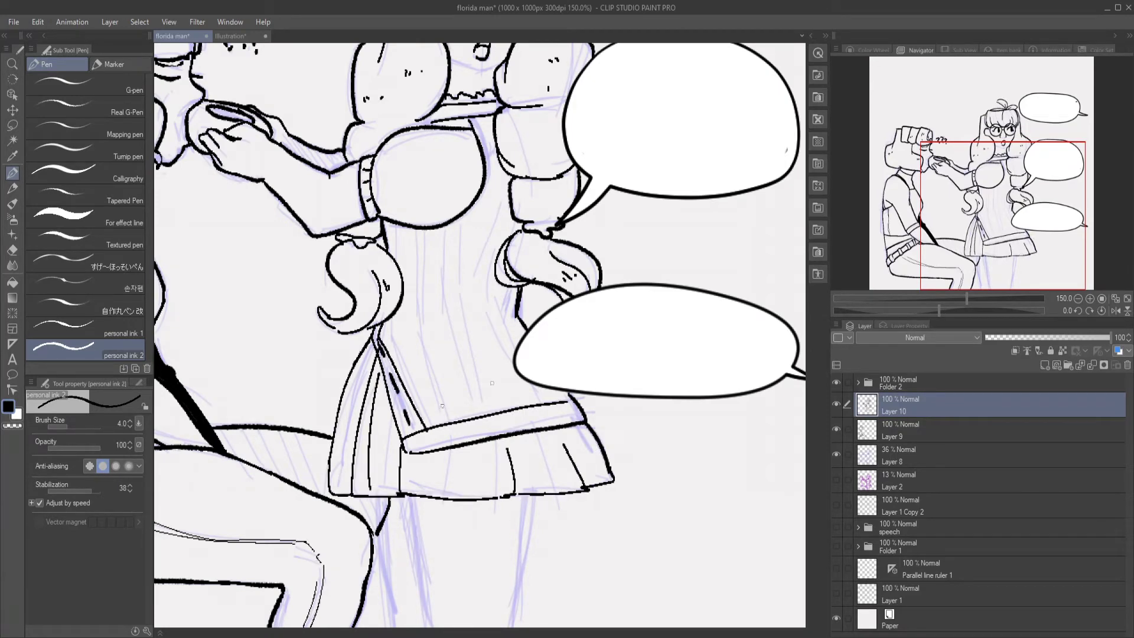
- Ink the girl's legs below the skirt hem and check the whole page
drag(538, 469, 550, 332)
drag(391, 361, 413, 493)
drag(418, 361, 446, 493)
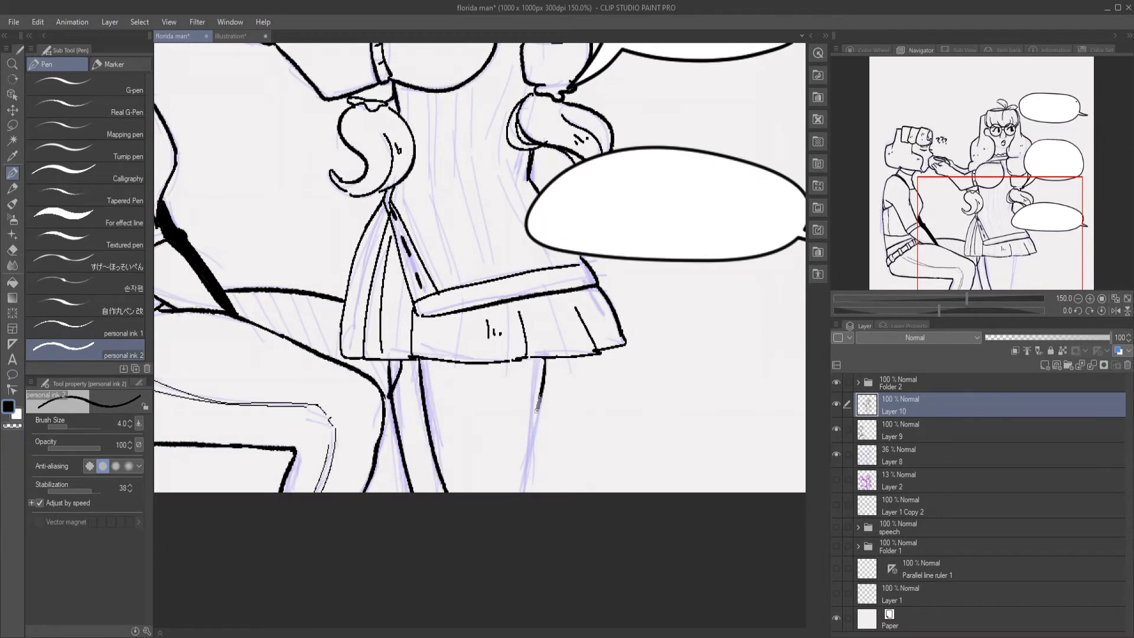
drag(543, 360, 527, 492)
key(ctrl+0)
scroll(443, 347, up, 3)
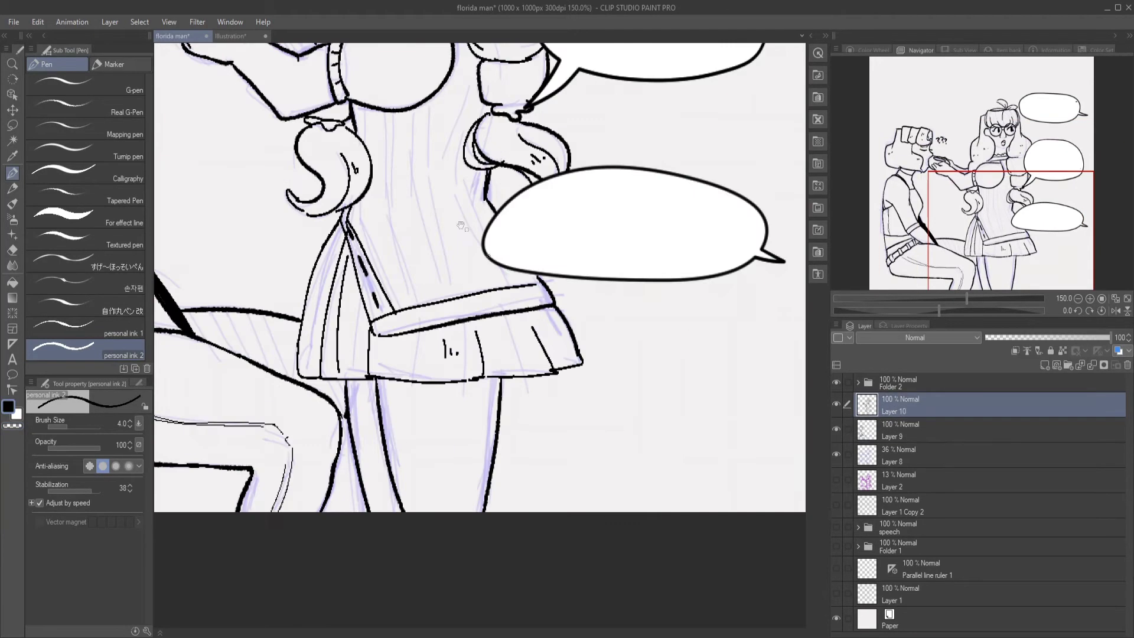
- Ink a short vertical detail line on the torso with the thicker pen
click(137, 330)
drag(416, 306, 416, 338)
drag(434, 232, 449, 404)
drag(455, 220, 455, 365)
drag(480, 273, 499, 347)
key(ctrl+z)
key(ctrl+z)
key(ctrl+z)
key(ctrl+z)
key(ctrl+z)
key(ctrl+z)
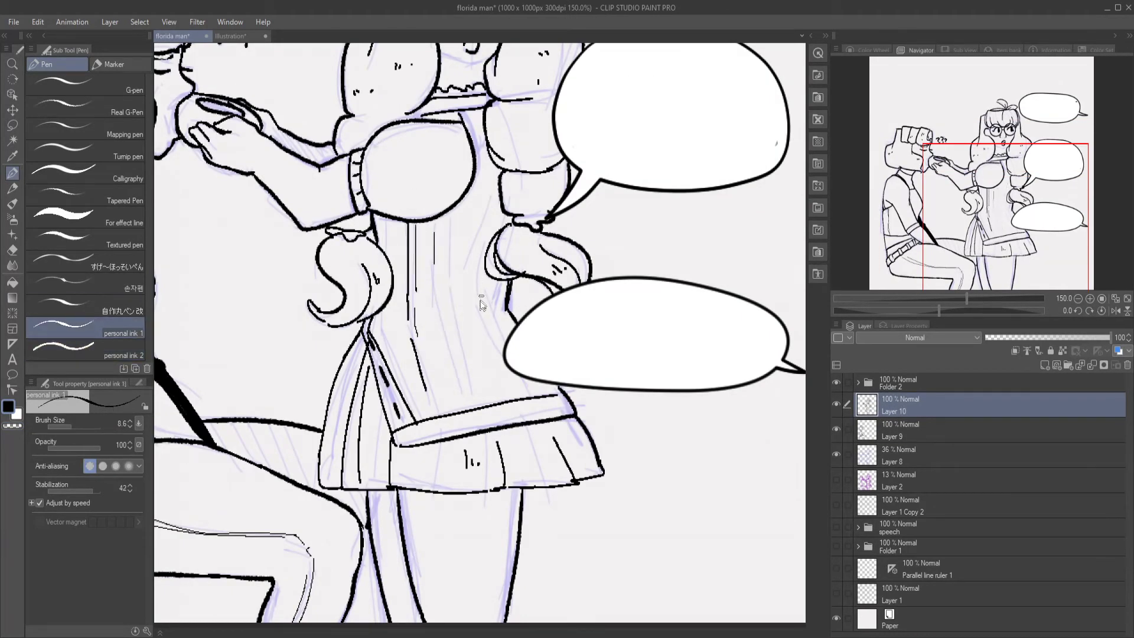
drag(435, 224, 435, 273)
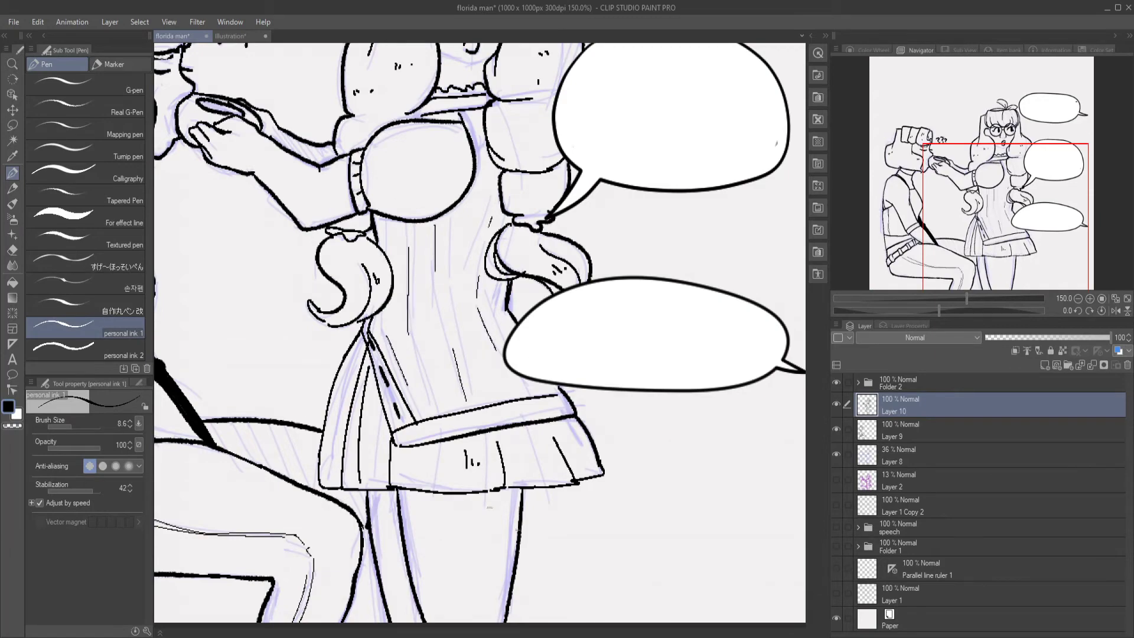
click(121, 348)
- Straighten the canvas and fill the shadow along the girl's arm solid black
mouse_move(459, 65)
mouse_down()
mouse_move(440, 322)
mouse_move(550, 295)
mouse_move(650, 305)
mouse_move(780, 248)
mouse_up()
scroll(440, 300, up, 2)
double_click(650, 305)
key(g)
click(300, 335)
key(p)
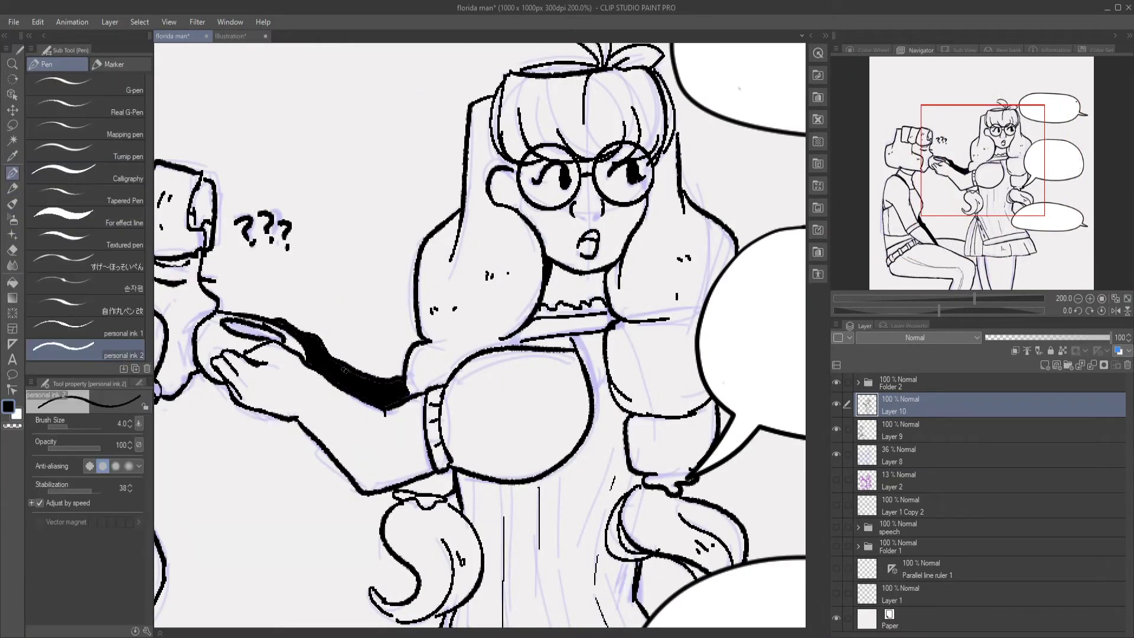
scroll(344, 370, down, 5)
- Fill the man's shirt, collar and lower shirt areas with grey
scroll(344, 370, up, 1)
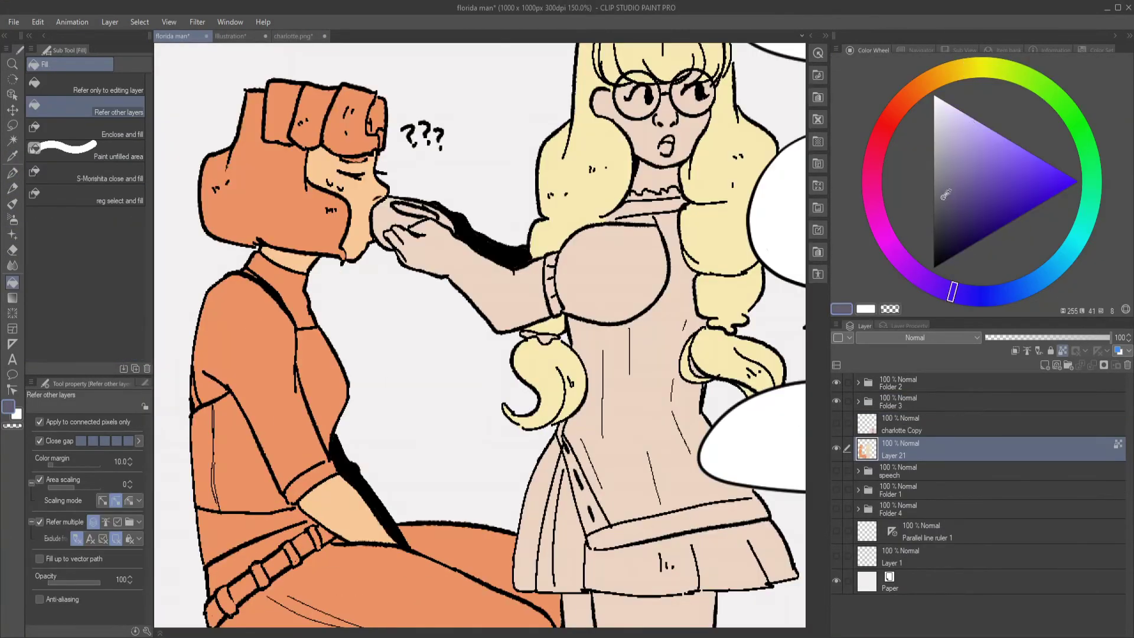
click(266, 384)
click(277, 289)
scroll(331, 266, up, 2)
click(326, 263)
key(p)
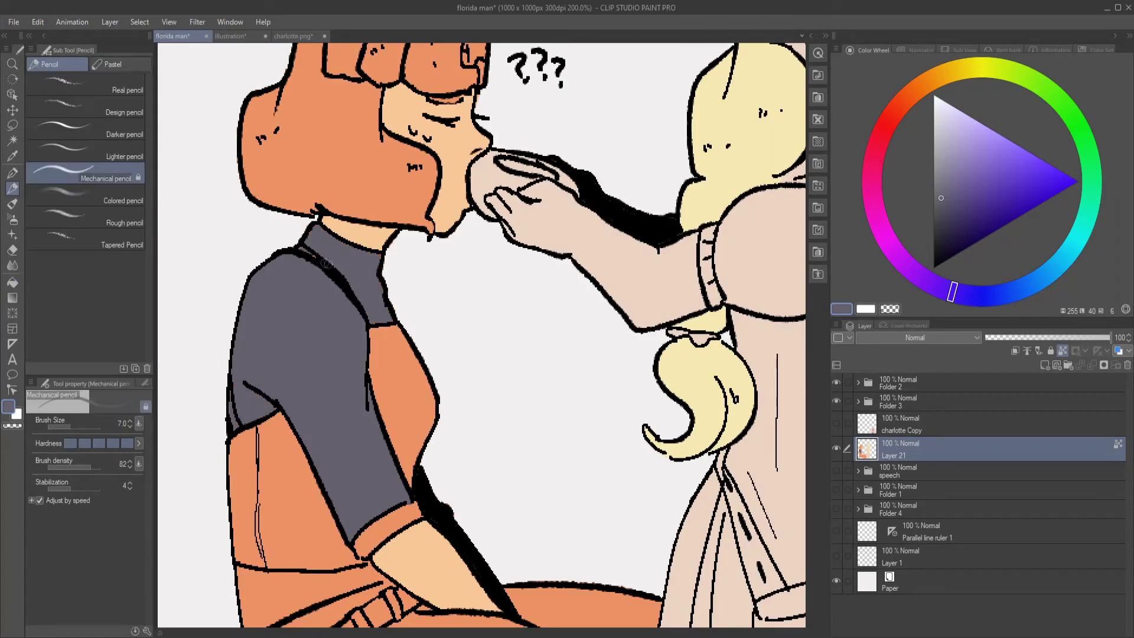
key(g)
click(337, 591)
drag(336, 591, 360, 425)
- Fill the man's shirt sleeve and chest panel with pink
key(b)
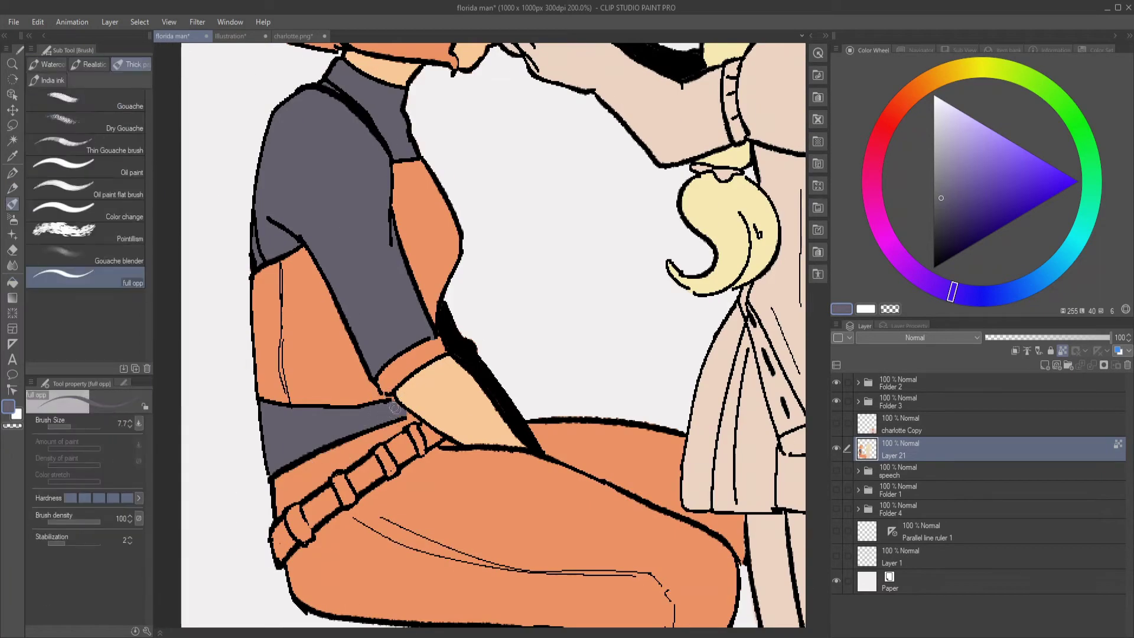
scroll(394, 407, down, 4)
click(895, 110)
click(974, 138)
click(331, 378)
click(402, 313)
- Paint the sleeve cuff line in the sampled grey-violet shirt colour
scroll(354, 317, up, 4)
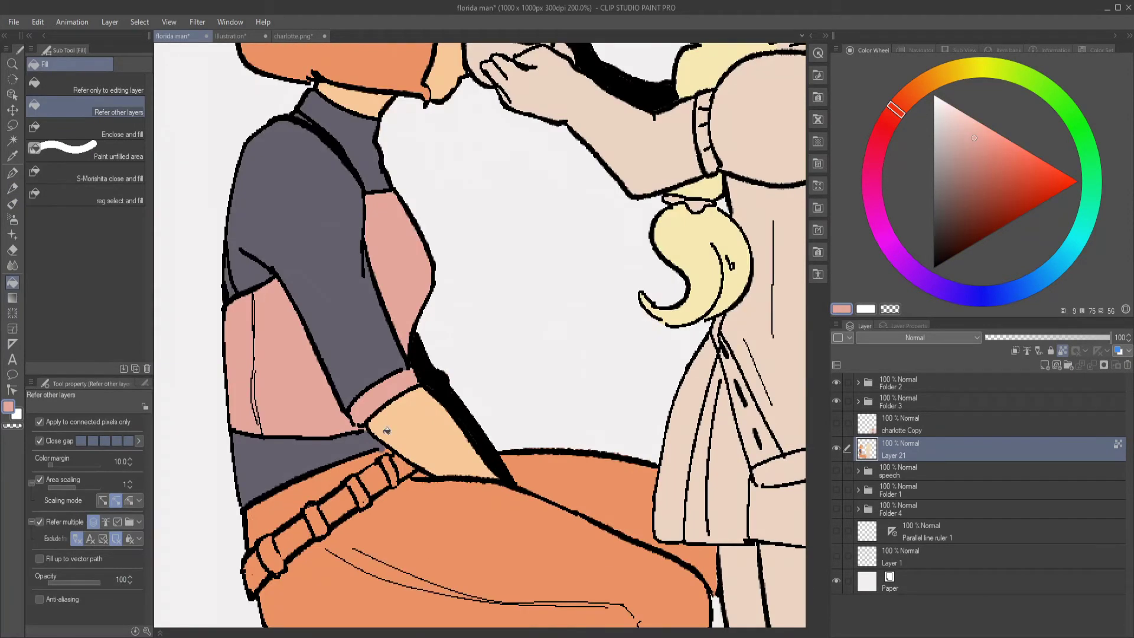
alt+click(355, 317)
drag(406, 372, 362, 411)
scroll(404, 375, down, 3)
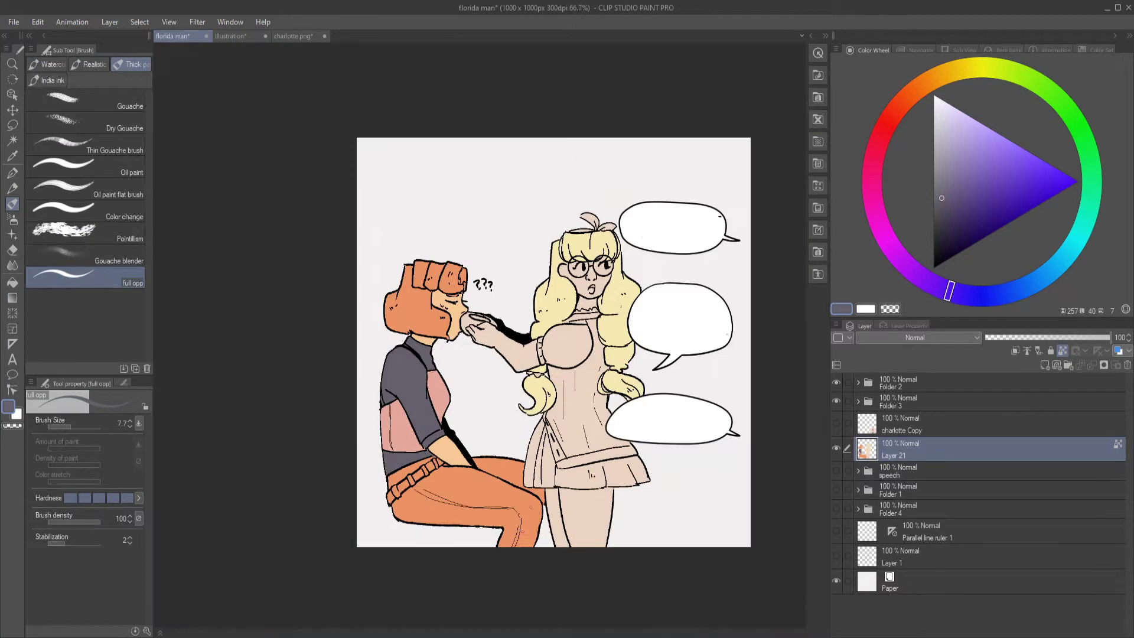
scroll(487, 534, up, 1)
- Fill the man's trousers light lavender and fill the gaps in the belt
key(g)
click(449, 502)
click(484, 425)
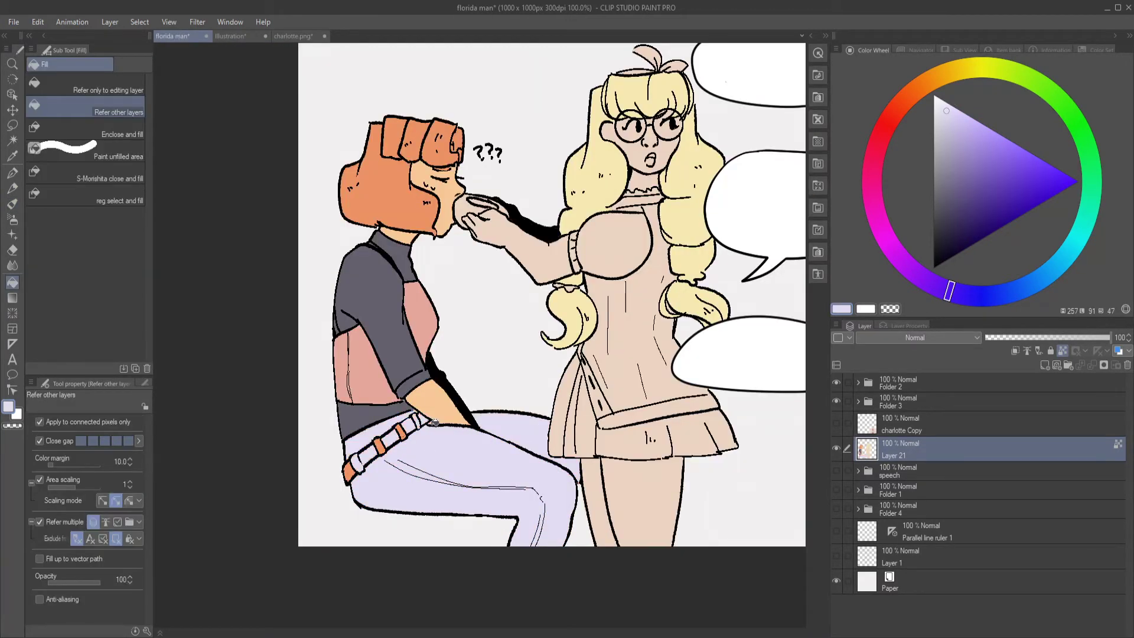
click(434, 423)
scroll(413, 443, up, 1)
click(336, 475)
click(367, 450)
- Fill the lower shirt panel, upper shirt and waistband light pink
key(p)
scroll(354, 413, down, 2)
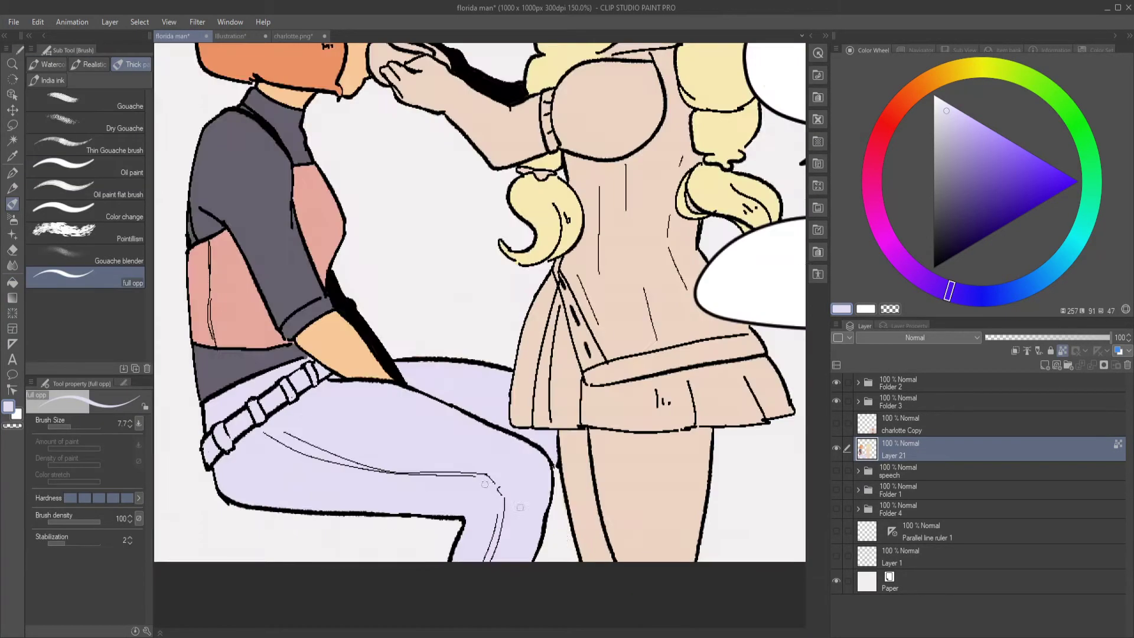
scroll(328, 390, up, 1)
click(328, 391)
click(354, 266)
click(354, 452)
- Fill the lower shirt panel with a muted brown
click(966, 159)
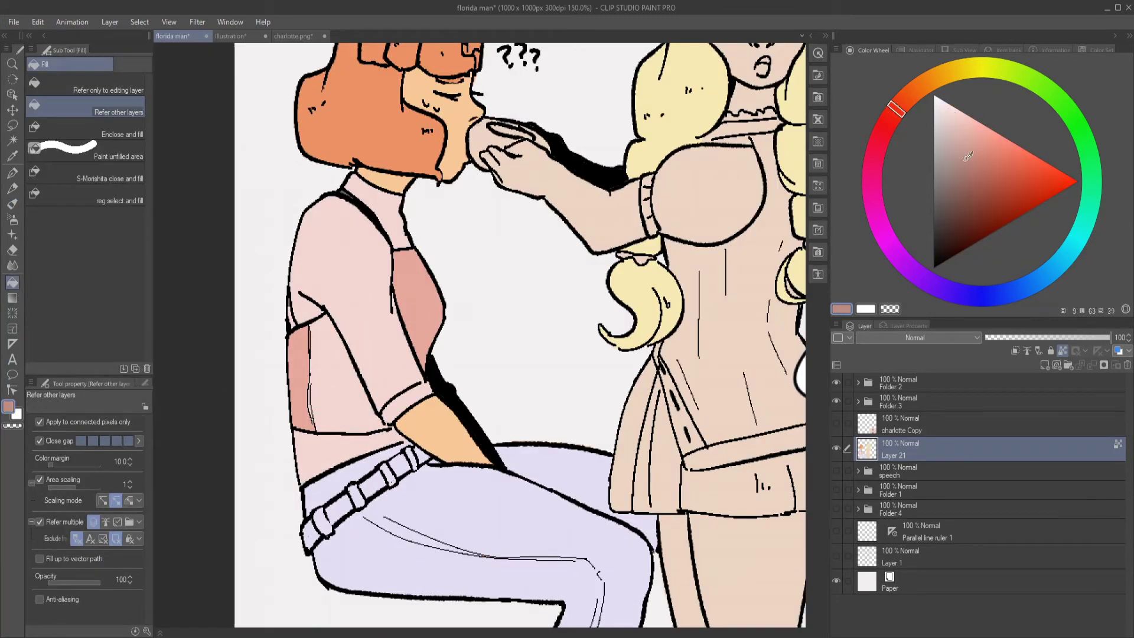
click(355, 378)
scroll(577, 465, down, 3)
scroll(577, 465, up, 1)
- Fill the girl's bodice and the gaps beside her hair very light pink
click(950, 112)
scroll(561, 355, up, 1)
click(549, 354)
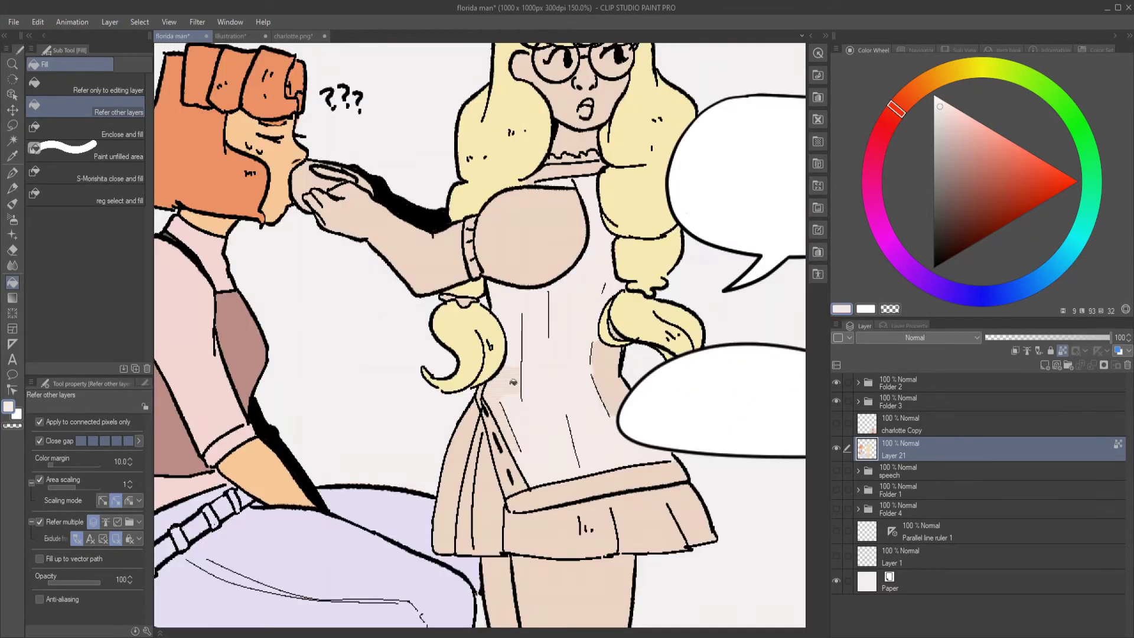
click(502, 408)
click(609, 378)
click(564, 171)
alt+click(639, 319)
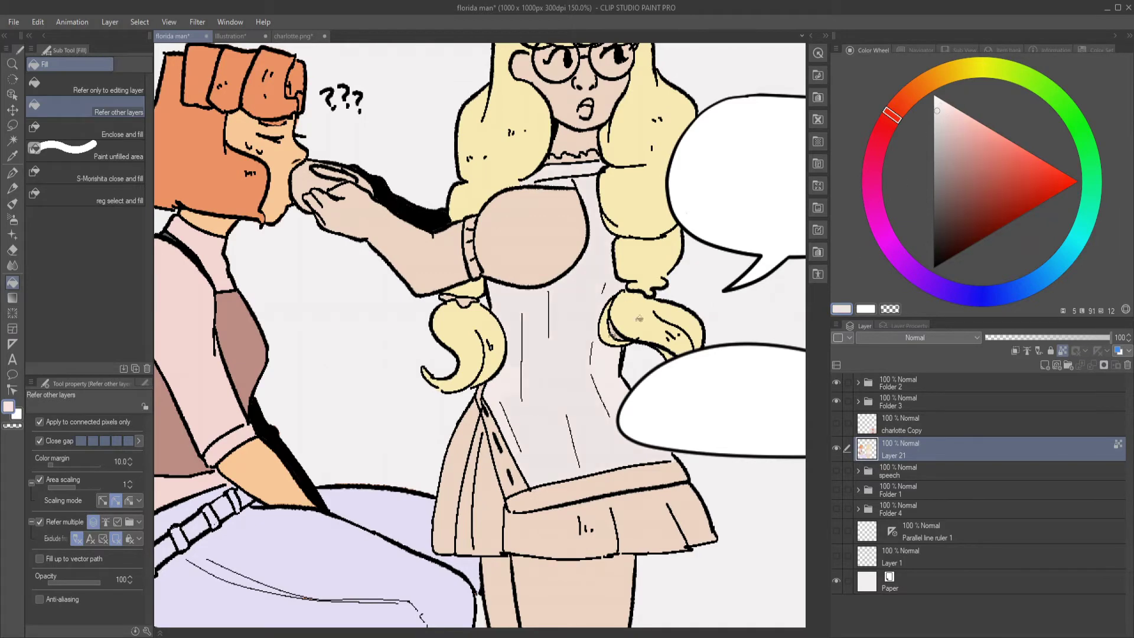
- Fill all the girl's skirt regions dark purple
click(929, 282)
click(944, 209)
click(472, 484)
click(460, 502)
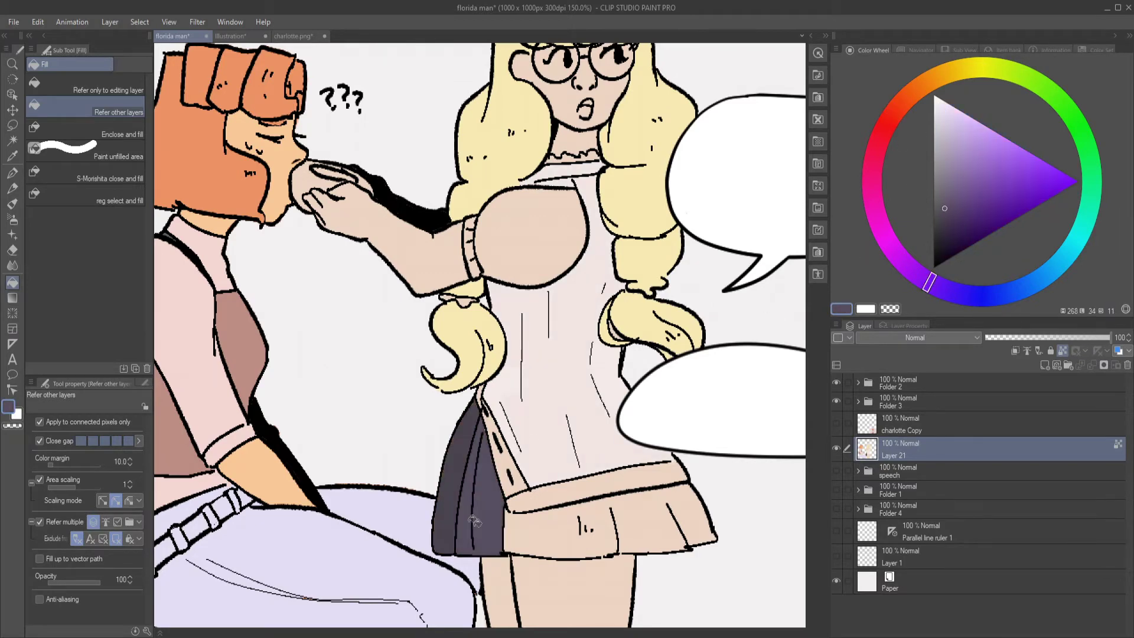
click(562, 526)
click(662, 514)
- With Layer 21 as reference, fill the waistband band and skirt-slit strip pink
key(b)
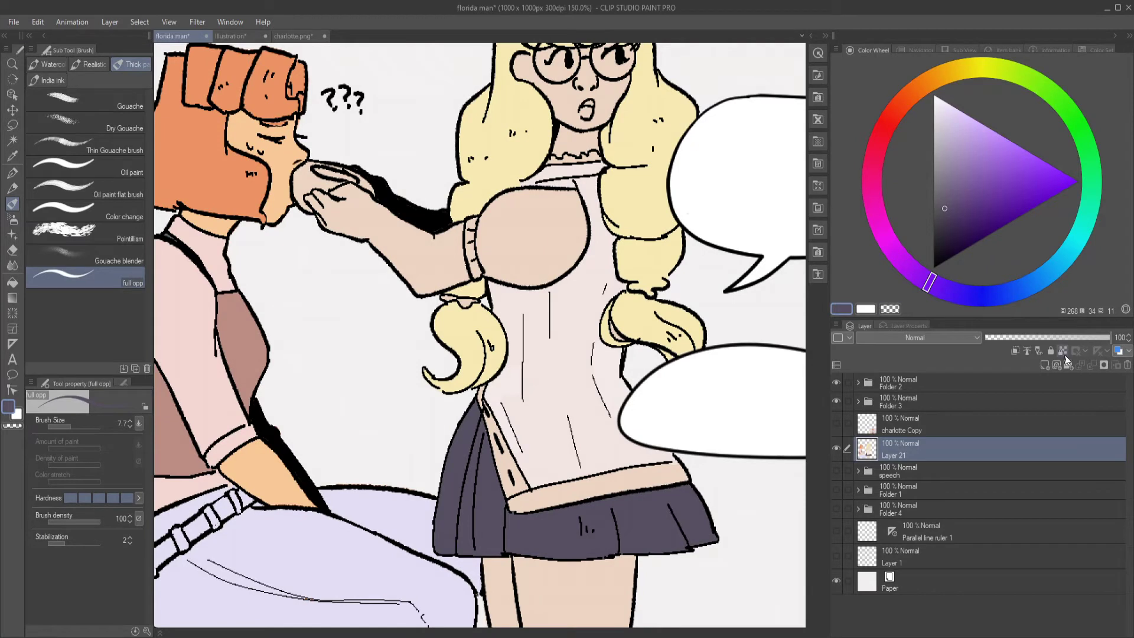
click(1063, 351)
key(g)
click(898, 106)
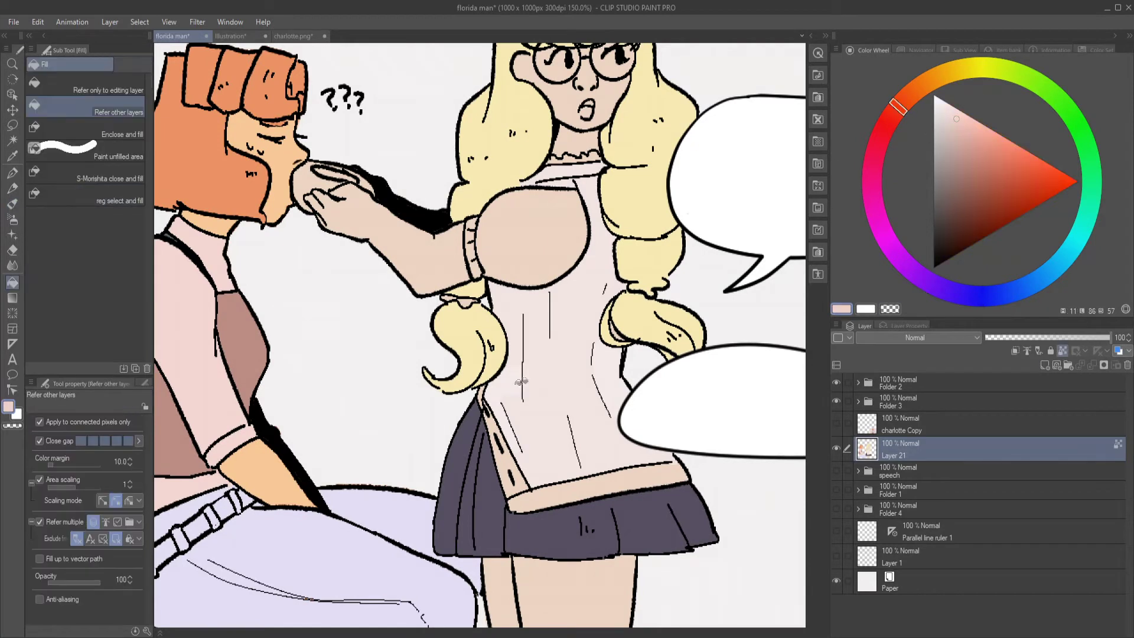
click(563, 492)
click(483, 394)
- Refill the sleeve cuff a redder pink and the chest area pale pink
click(514, 481)
scroll(477, 327, up, 2)
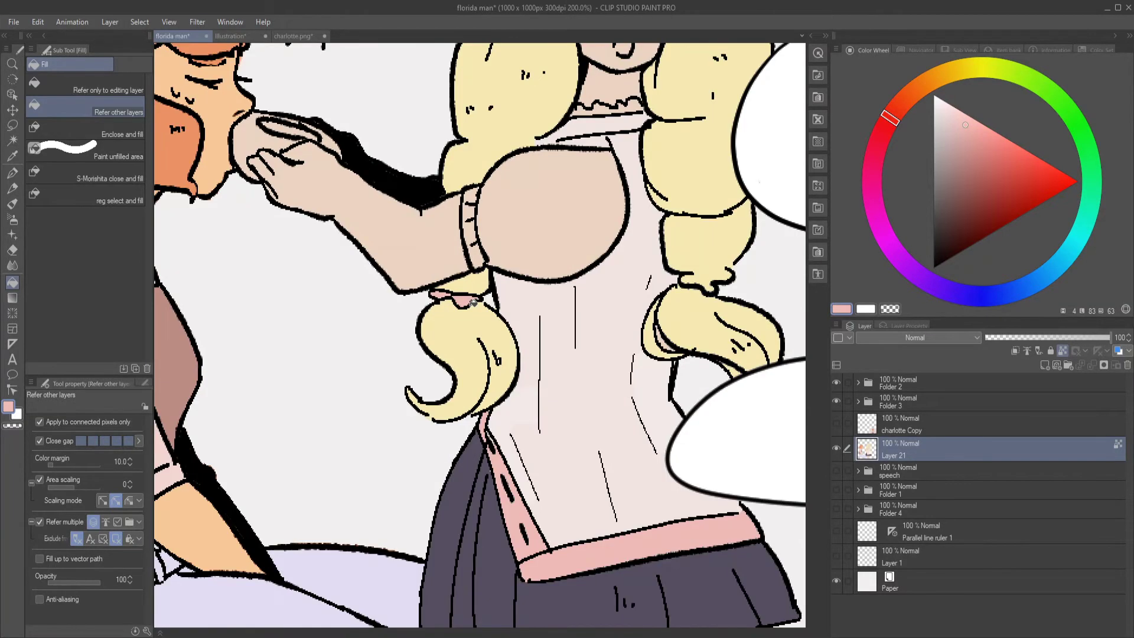
click(473, 259)
click(531, 244)
scroll(589, 329, down, 1)
- Paint the lace collar in the skirt's dark purple-grey
key(b)
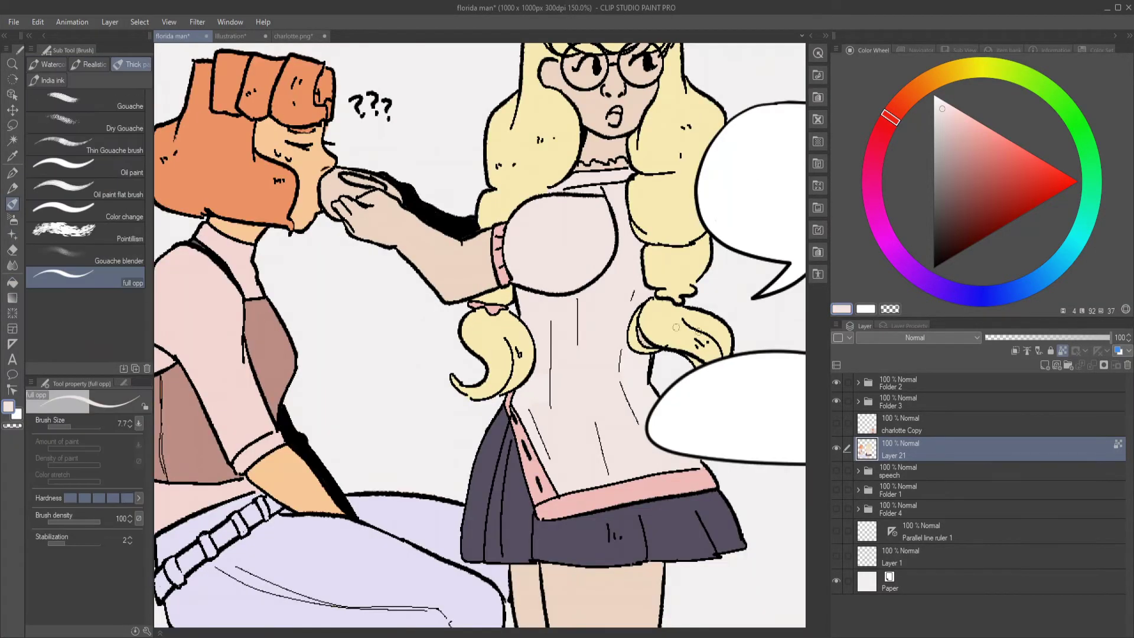
alt+click(499, 236)
alt+click(580, 535)
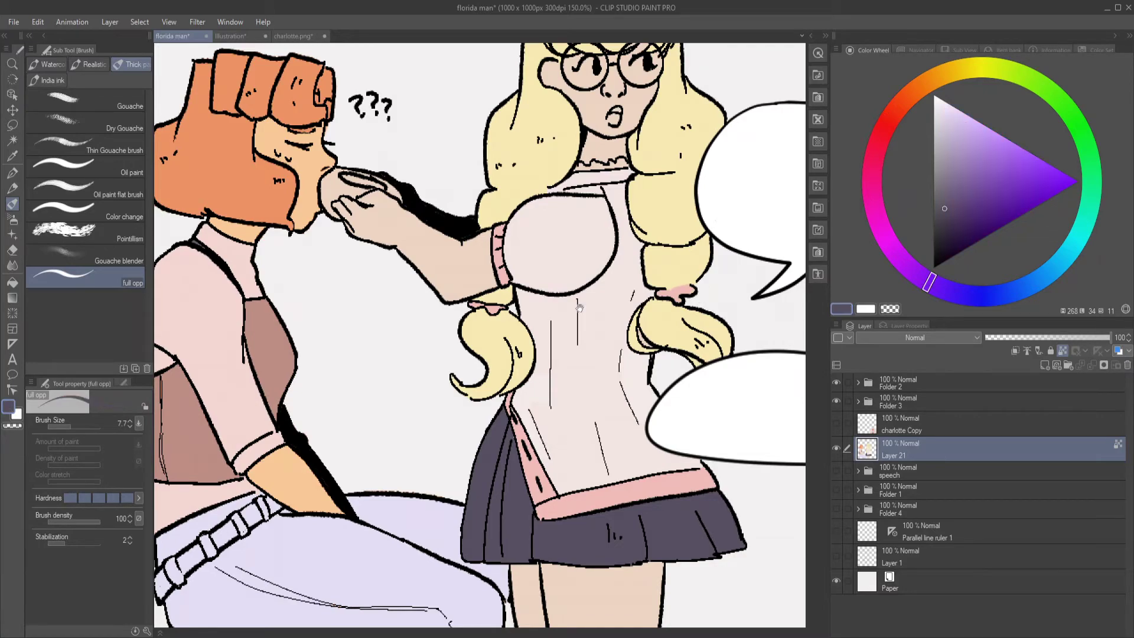
drag(579, 308, 559, 457)
drag(561, 316, 597, 317)
- Fill the hand and mouth areas with tan
click(915, 89)
click(959, 147)
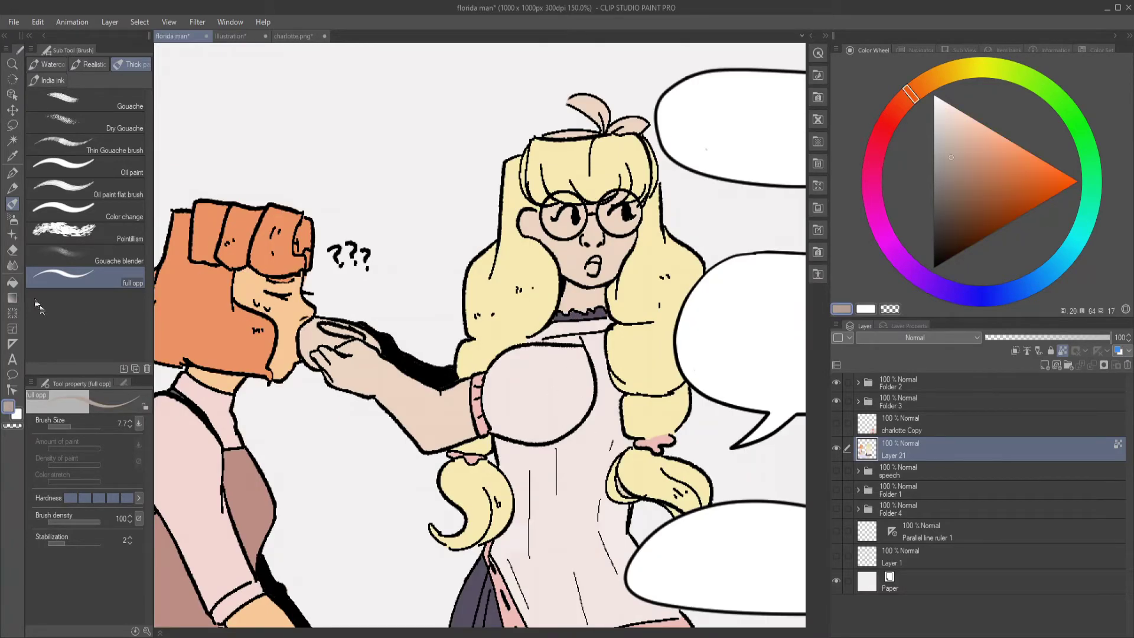
key(g)
click(339, 334)
click(974, 128)
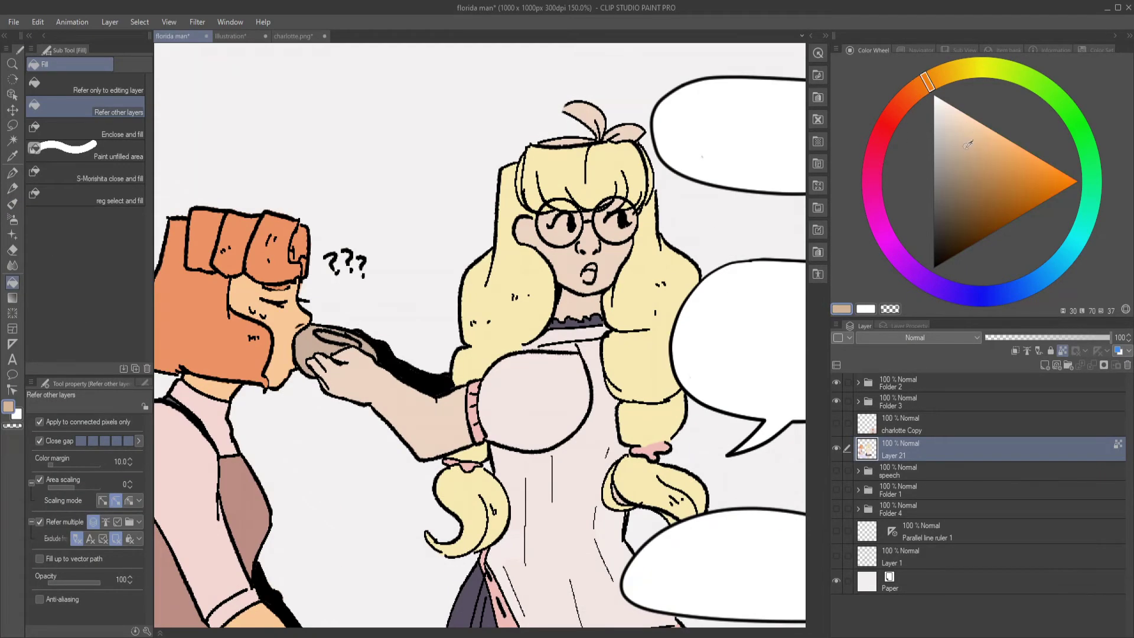
- Pick a light lavender colour from the canvas
scroll(350, 337, down, 3)
scroll(638, 387, up, 3)
scroll(638, 387, up, 3)
alt+click(638, 387)
key(b)
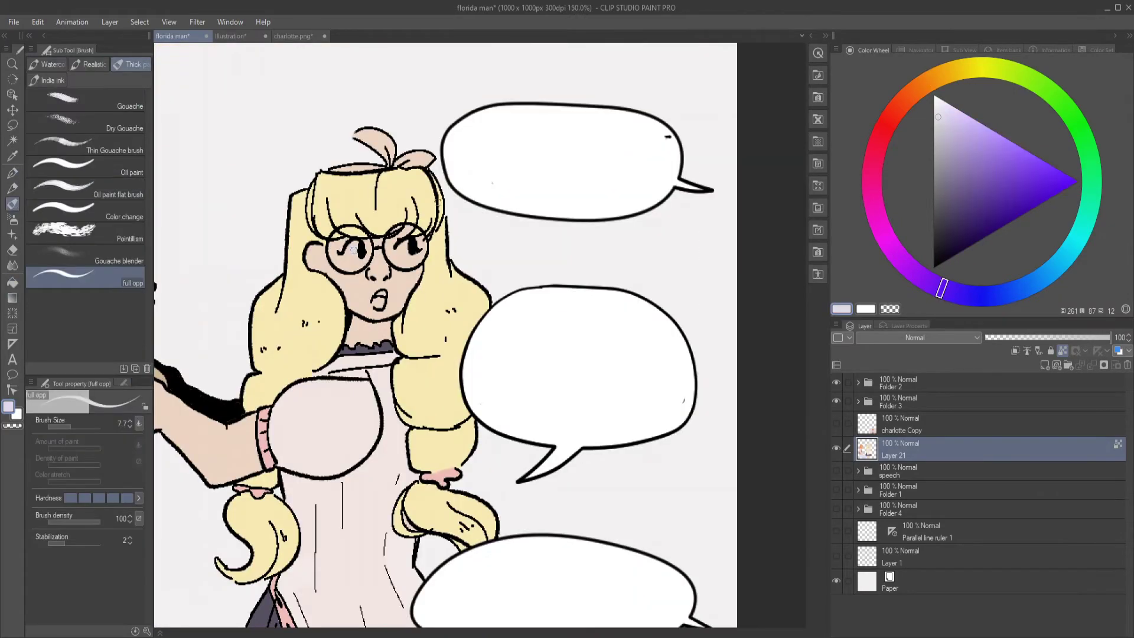
scroll(414, 355, down, 3)
scroll(414, 355, up, 3)
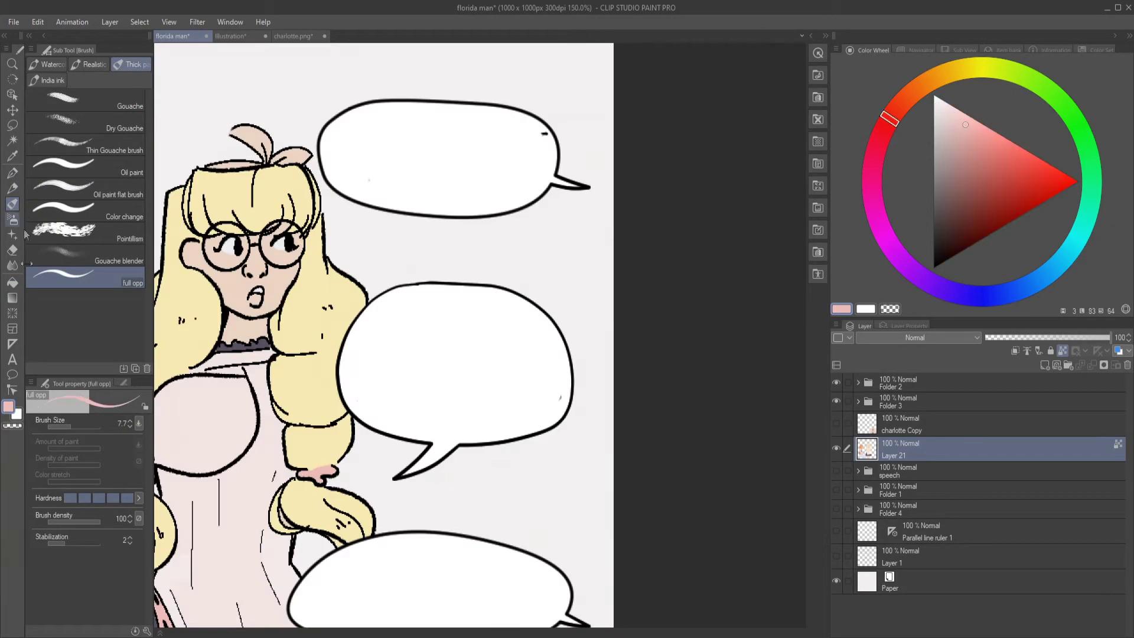
- Pick the skin tone colour for filling
key(g)
scroll(269, 389, down, 3)
scroll(269, 389, up, 3)
key(b)
scroll(676, 431, down, 2)
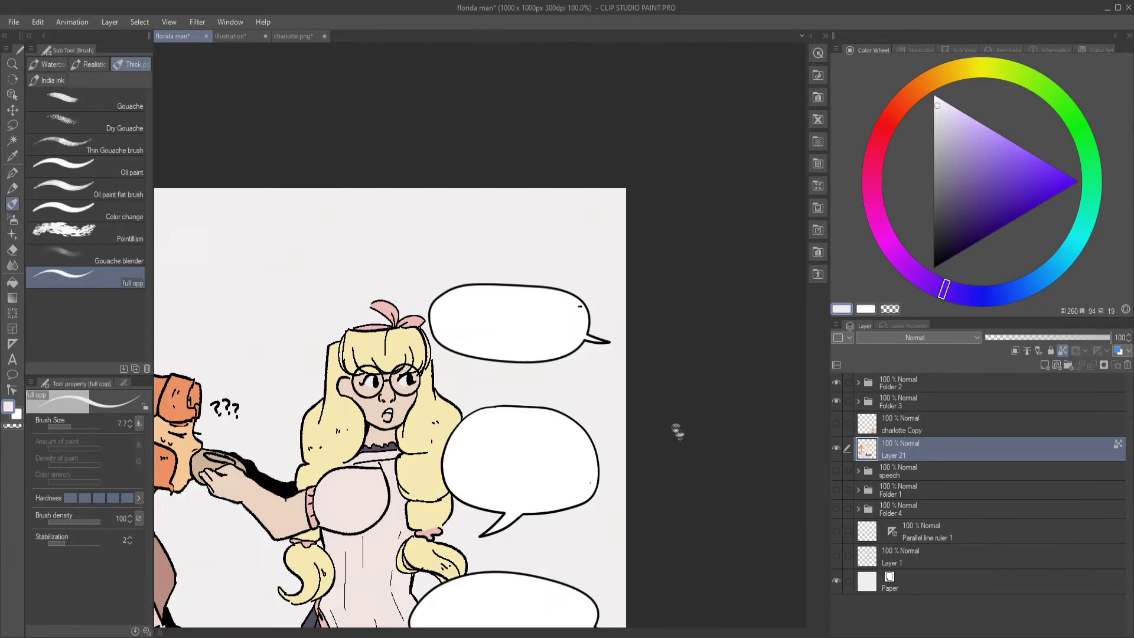
scroll(676, 431, down, 1)
click(957, 121)
key(g)
- Fine-tune the orange hue and brighten it to full value
click(927, 93)
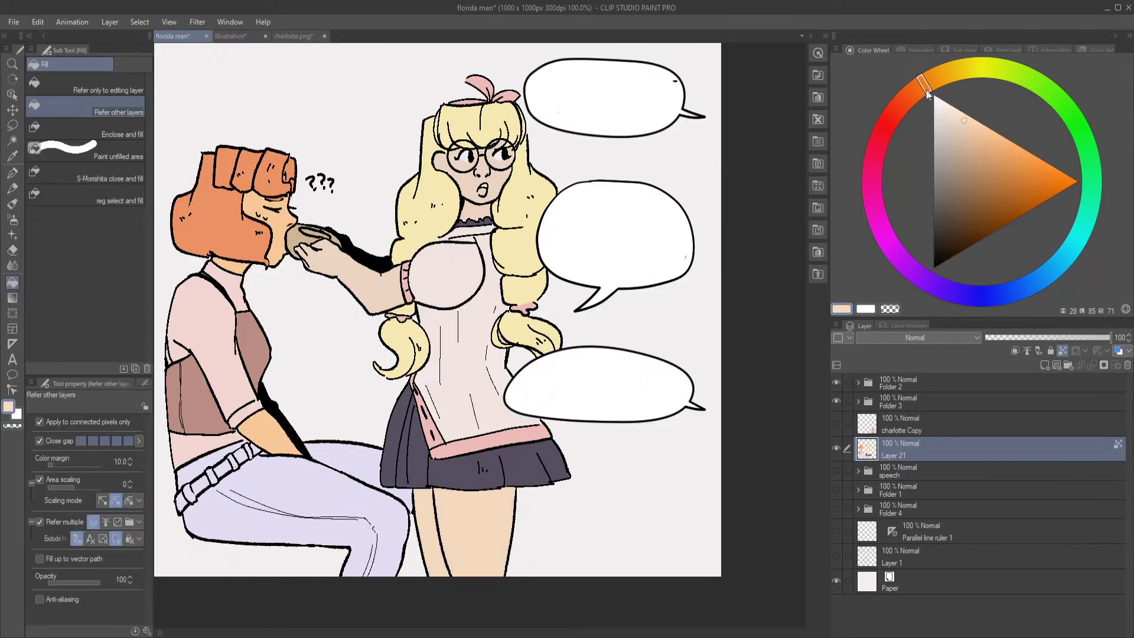
scroll(493, 159, up, 2)
scroll(715, 388, down, 3)
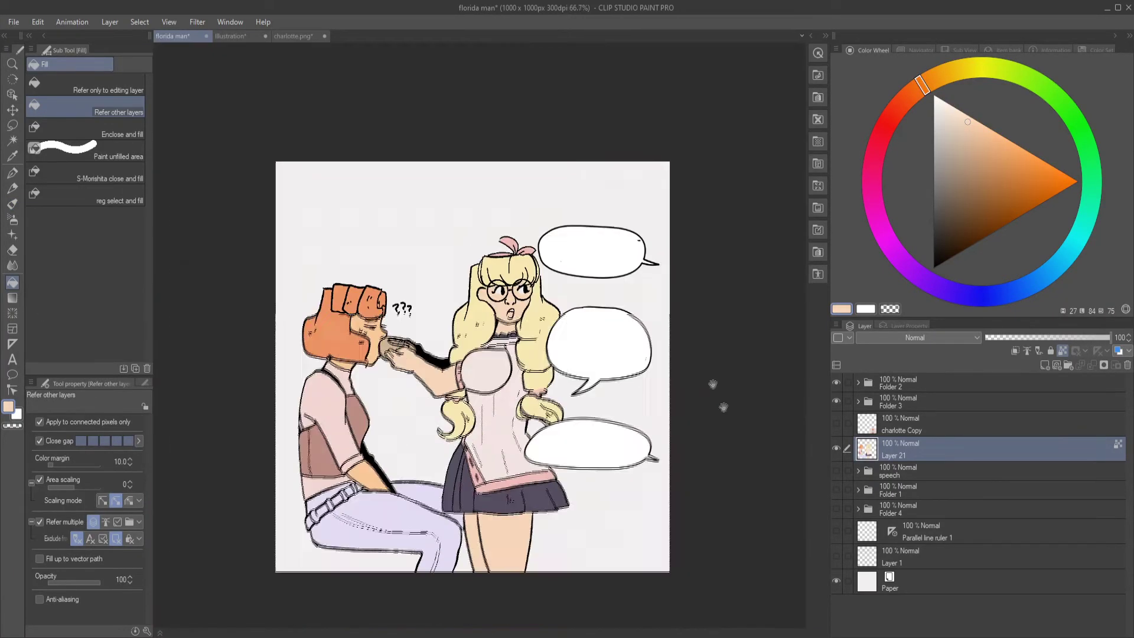
click(965, 118)
scroll(554, 216, up, 3)
scroll(554, 216, down, 3)
click(970, 116)
scroll(532, 236, up, 3)
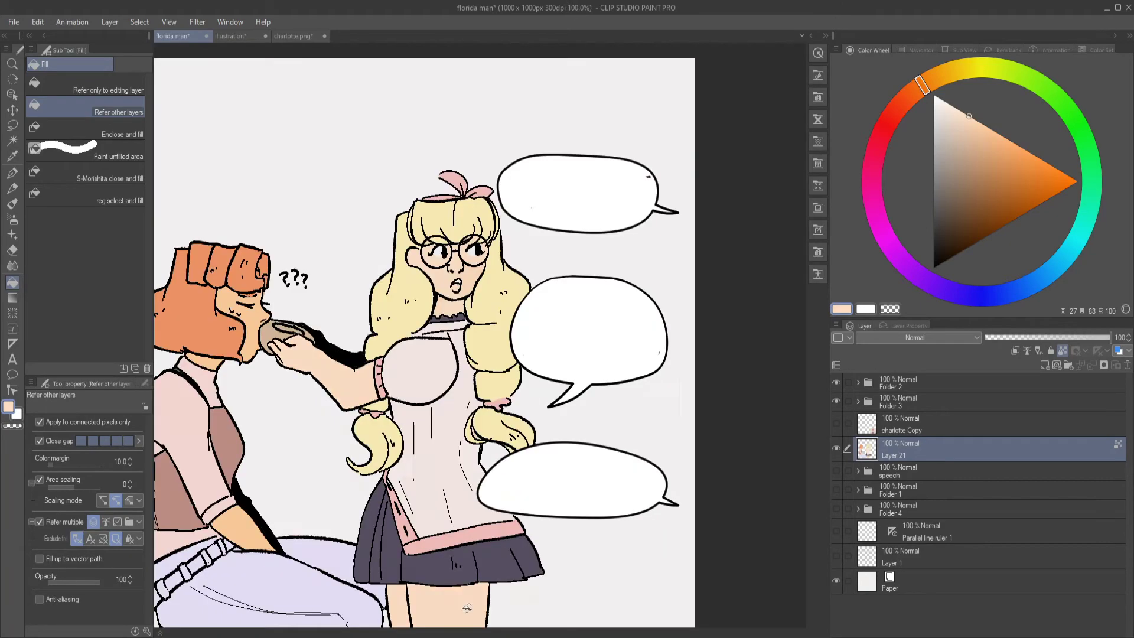
scroll(532, 236, down, 2)
scroll(689, 418, up, 1)
- Try a pinker shade, then sample the jeans' light lavender colour
key(b)
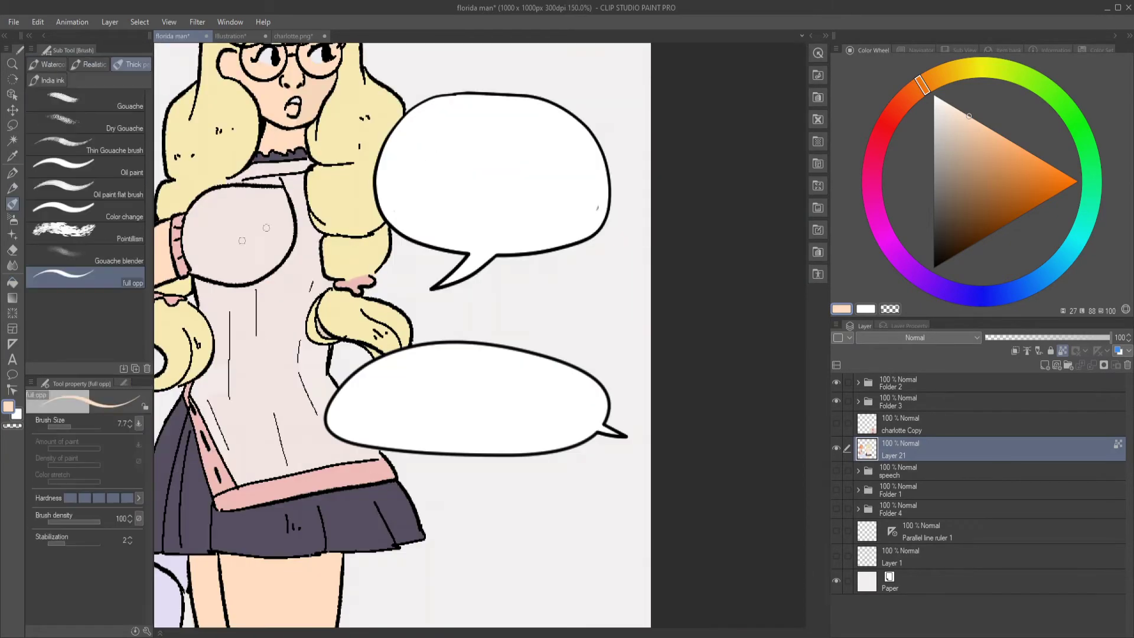
scroll(688, 417, up, 2)
click(898, 105)
click(965, 122)
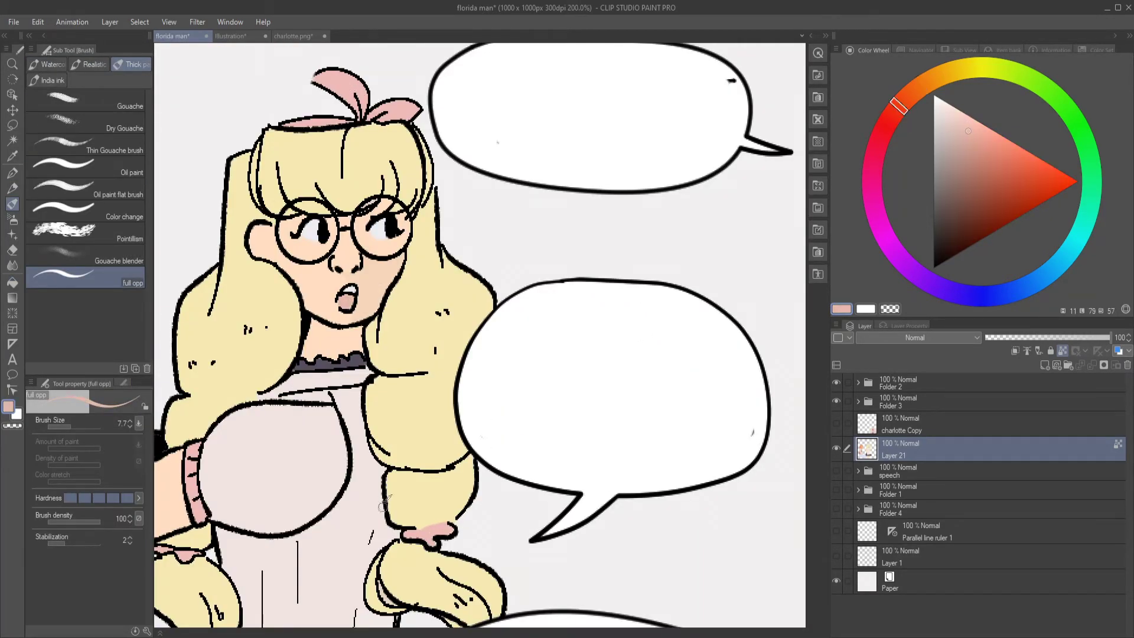
scroll(383, 505, down, 3)
scroll(514, 523, up, 2)
alt+click(514, 523)
scroll(514, 522, up, 1)
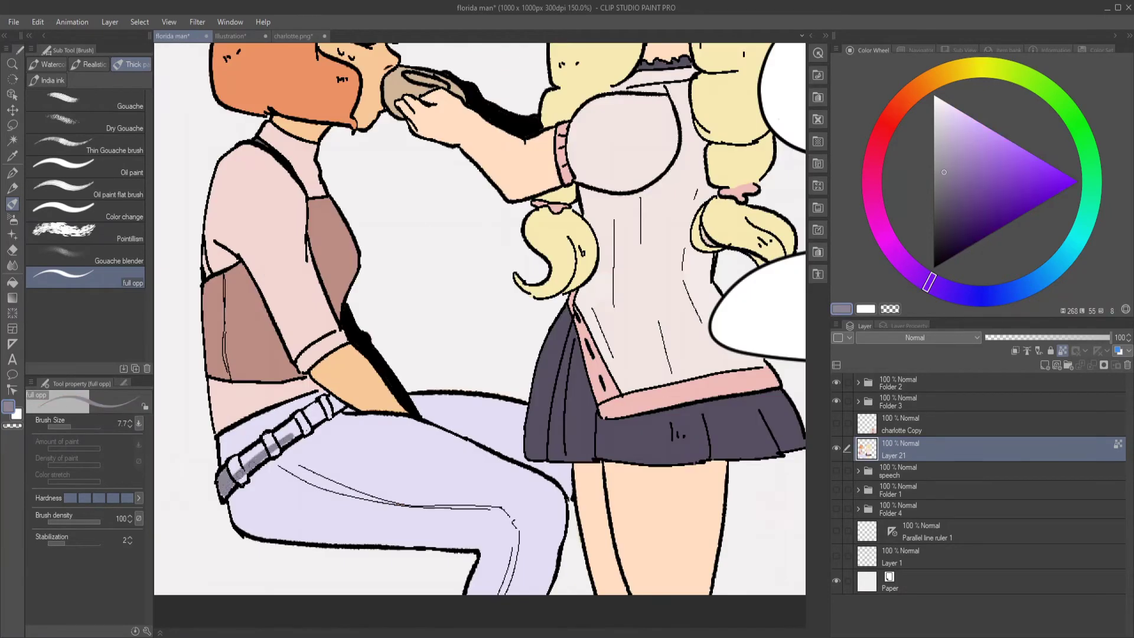
key(g)
- Fill the belt segments with dark grey
drag(241, 471, 331, 409)
key(p)
key(b)
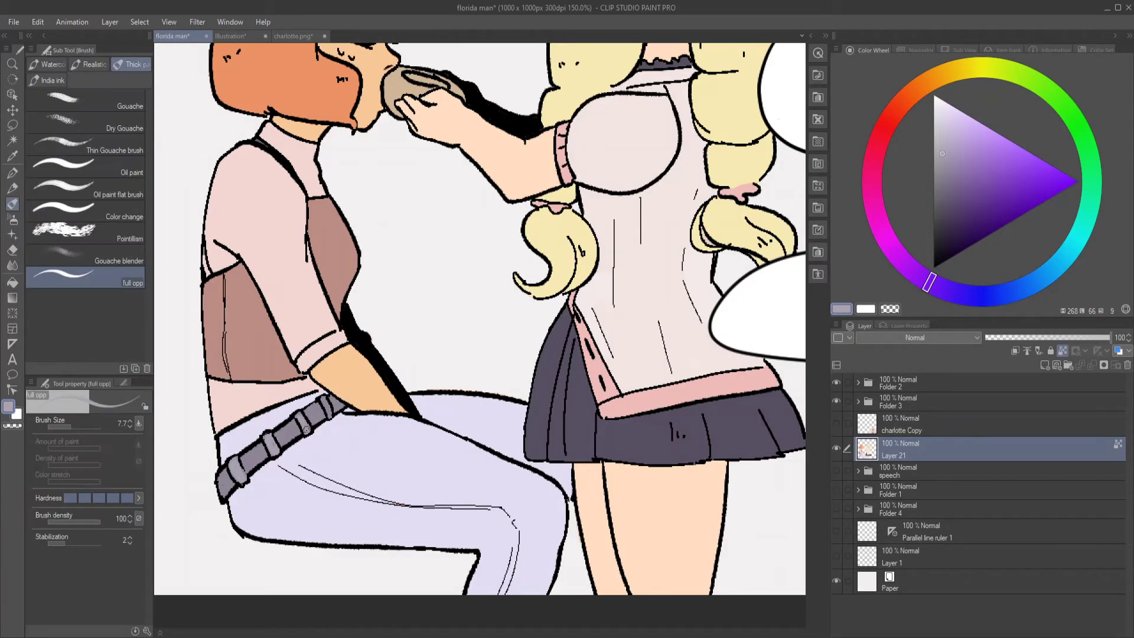
scroll(480, 319, down, 3)
- Add a new shading layer above Layer 21 and ready the soft airbrush
scroll(480, 319, up, 1)
key(ctrl+shift+n)
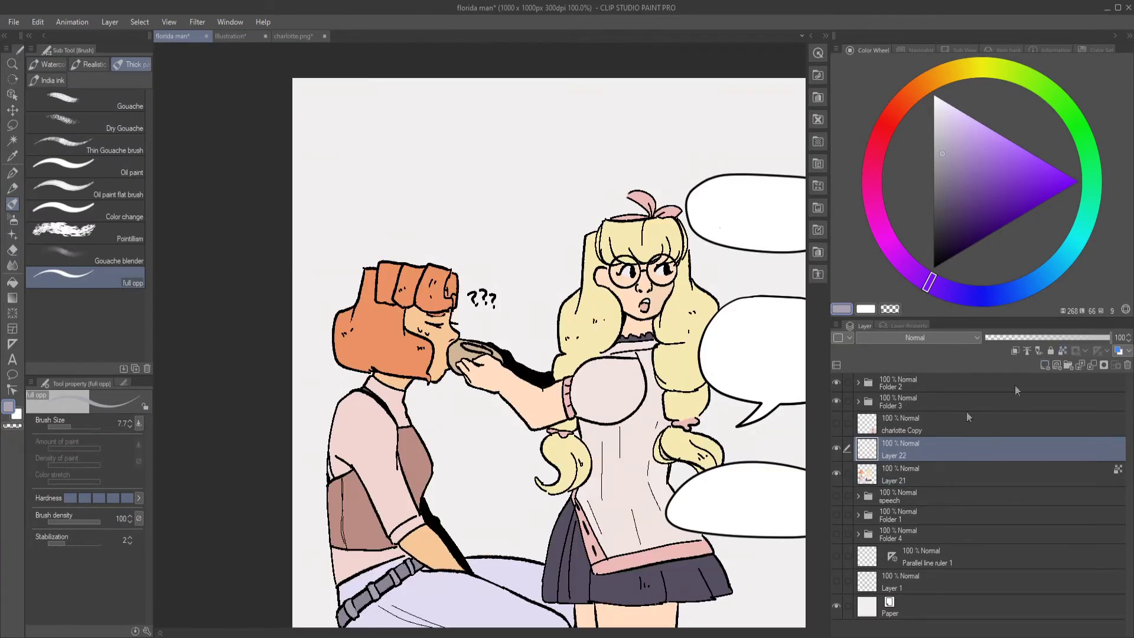
scroll(479, 320, down, 2)
scroll(778, 450, up, 1)
scroll(778, 450, down, 1)
key(b)
scroll(567, 355, up, 2)
drag(65, 426, 80, 426)
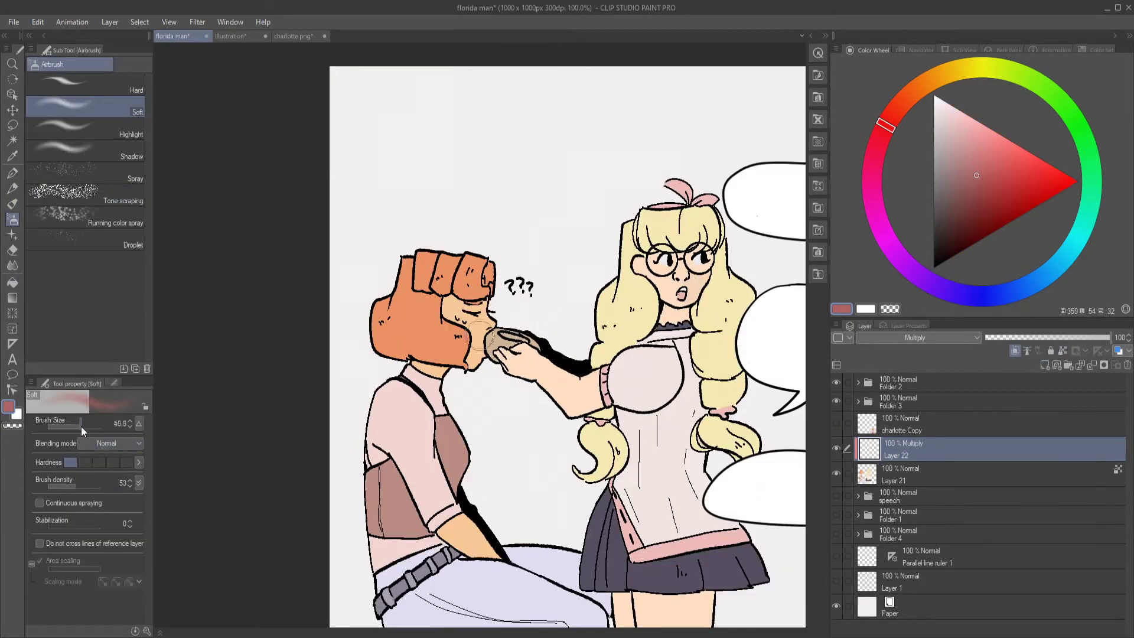
- Airbrush darker shading onto the man's hair and face
drag(413, 265, 454, 278)
drag(1110, 338, 1024, 337)
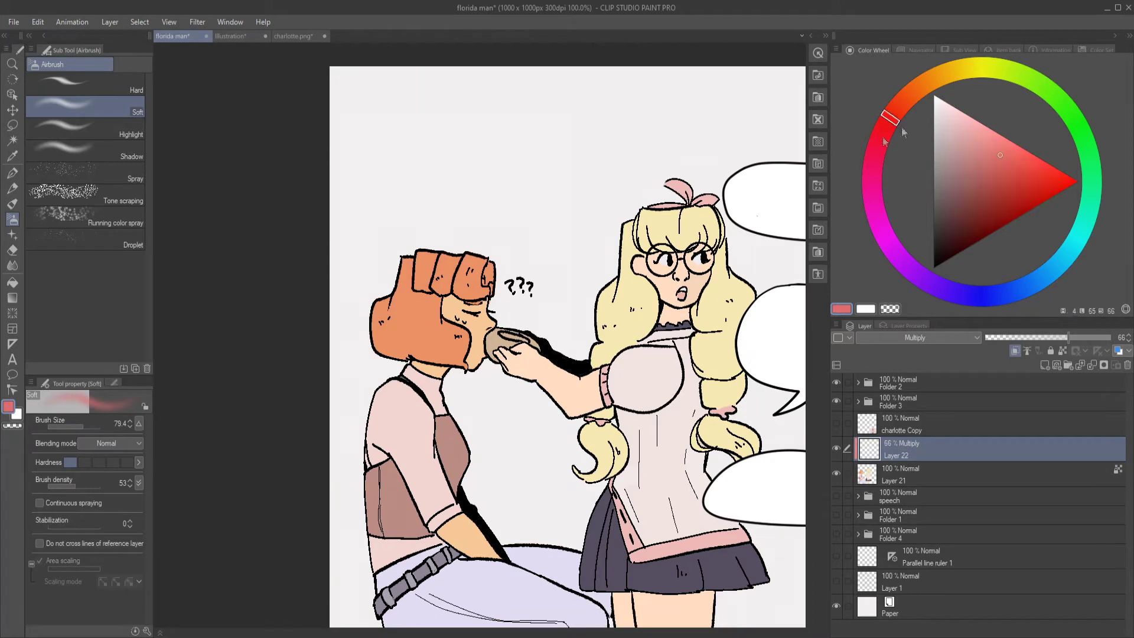
drag(885, 125, 879, 142)
drag(65, 426, 83, 426)
drag(378, 266, 467, 278)
drag(405, 405, 366, 302)
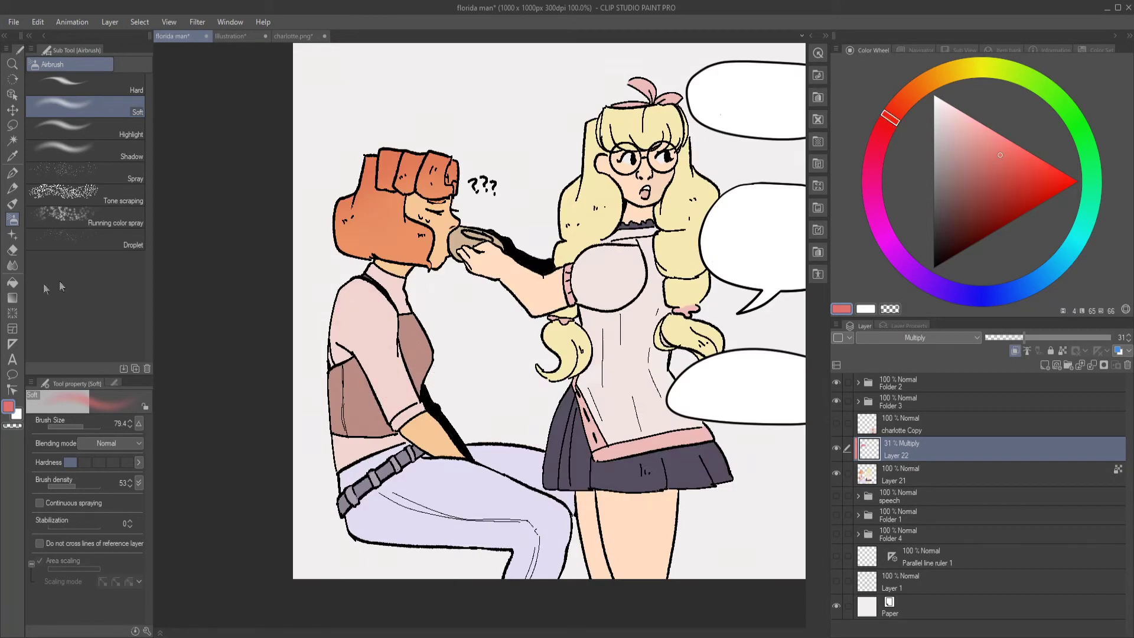
- Auto-select the man's shirt on the flat-colour layer and airbrush pink shading into it
key(w)
click(355, 319)
click(910, 475)
shift+click(384, 472)
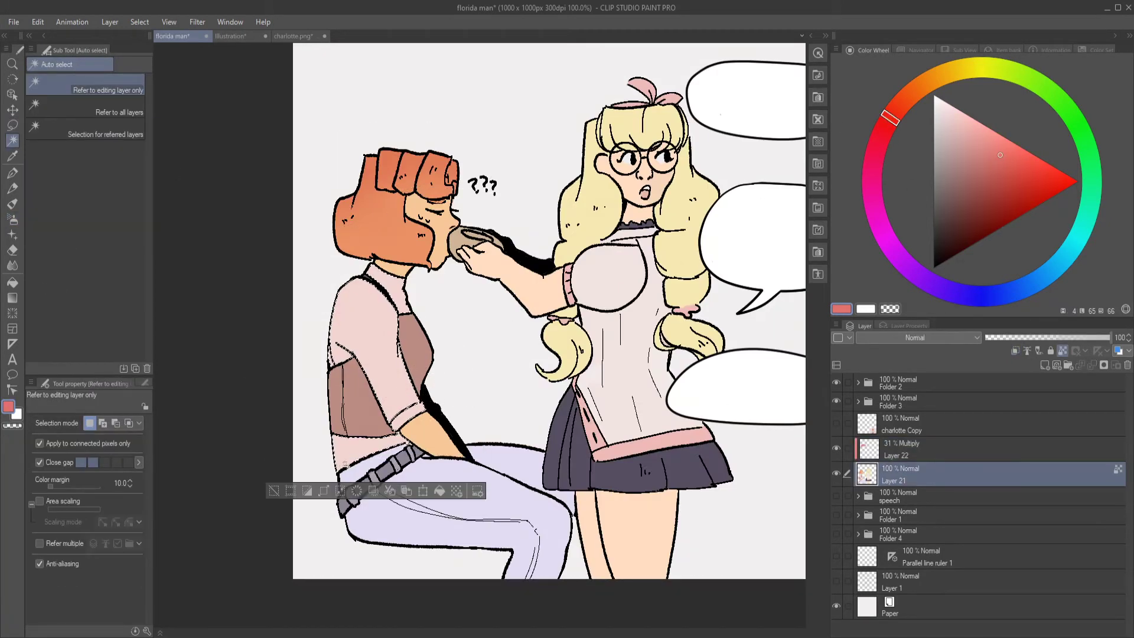
click(910, 449)
key(b)
drag(408, 384, 331, 490)
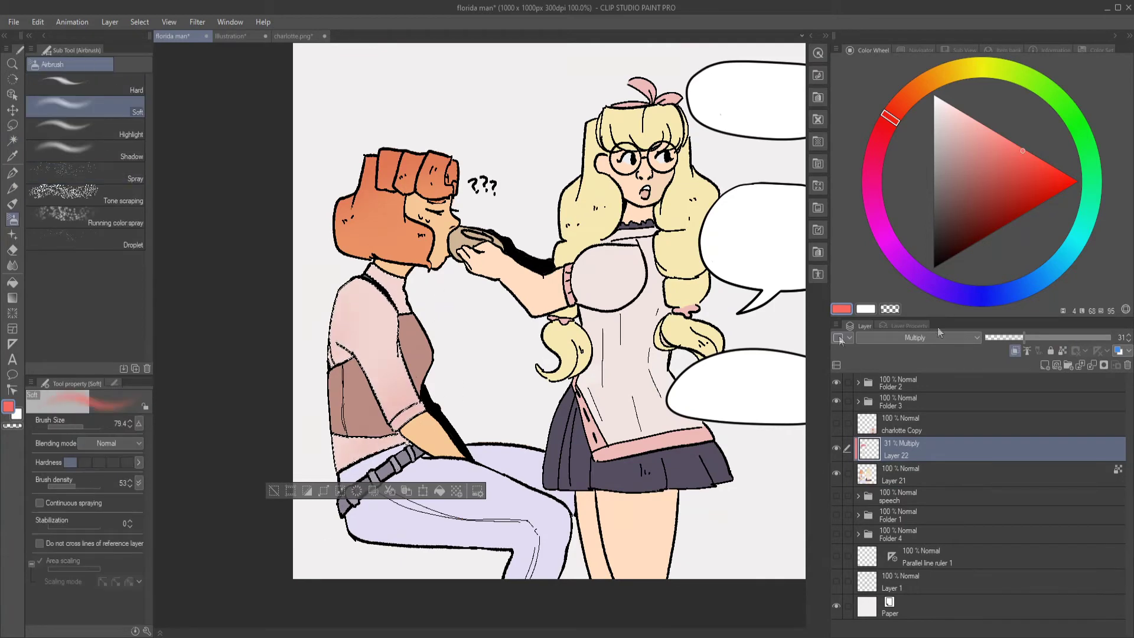
- Add the left vest piece to the selection and airbrush shading onto the vest
drag(341, 418, 289, 485)
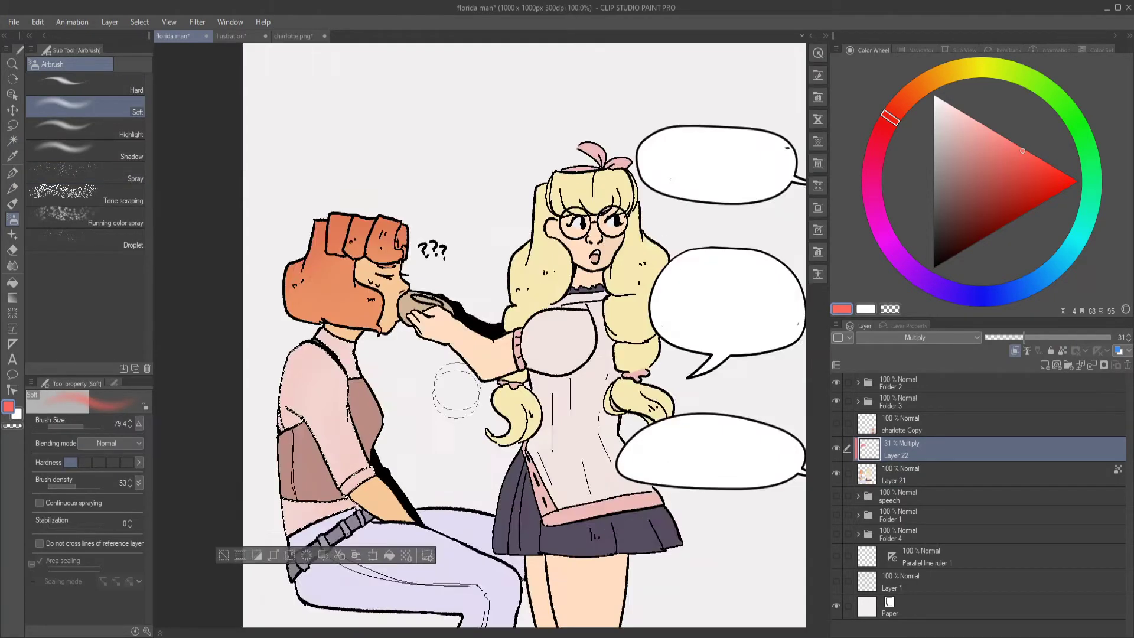
drag(452, 393, 440, 292)
click(910, 475)
key(w)
shift+click(299, 367)
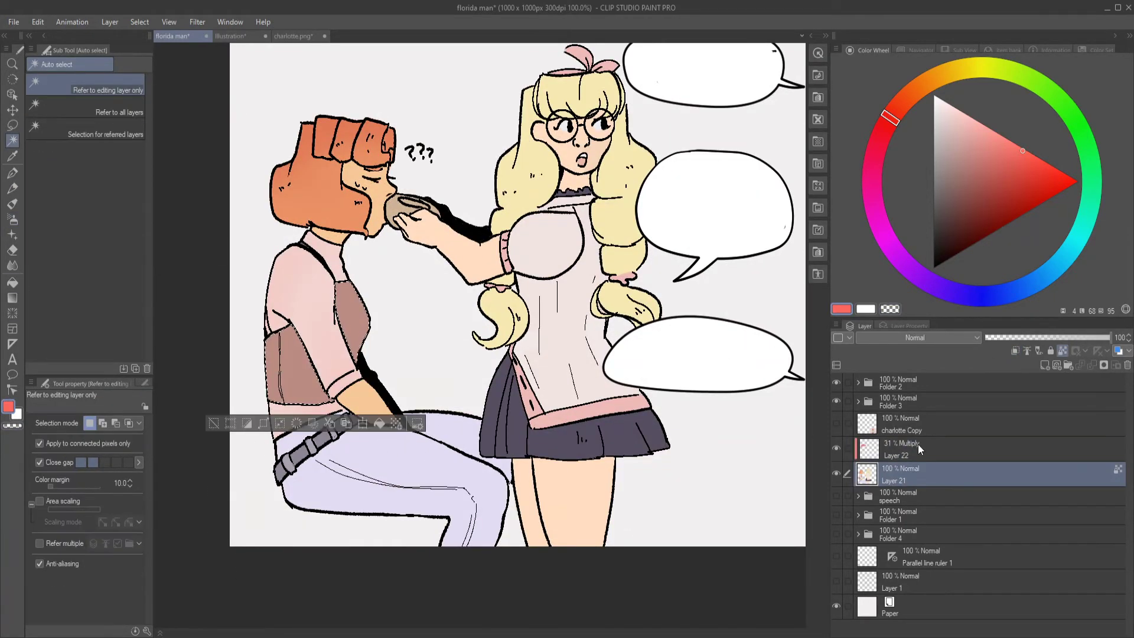
click(910, 449)
key(b)
drag(301, 361, 349, 387)
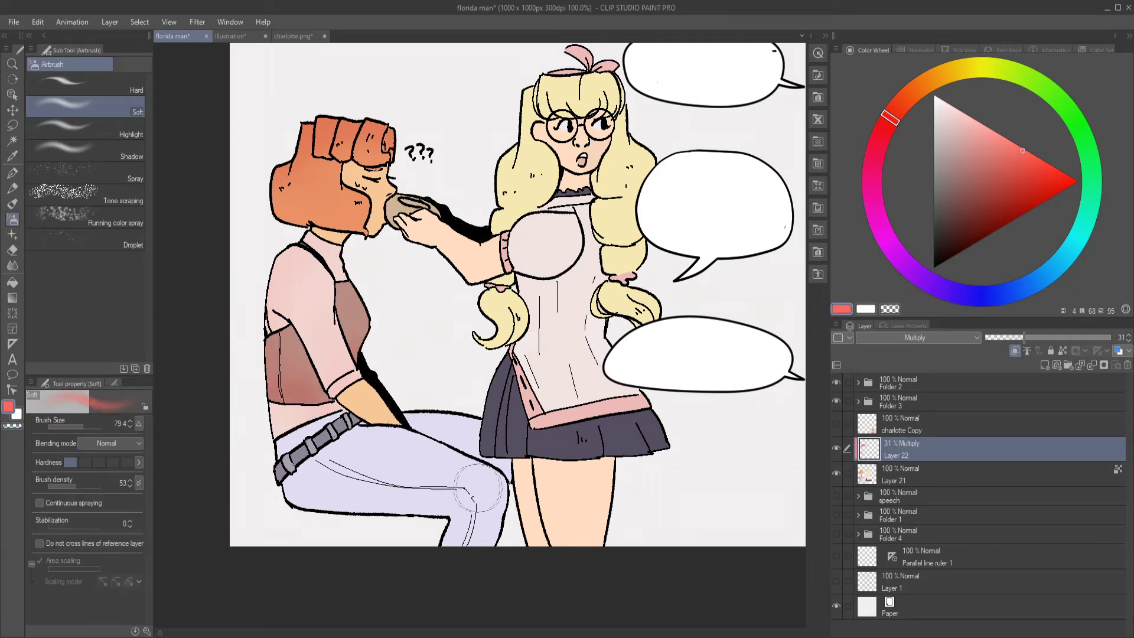
- Airbrush soft purple over the man's jeans at the thigh and knee
click(910, 475)
key(w)
click(958, 453)
key(p)
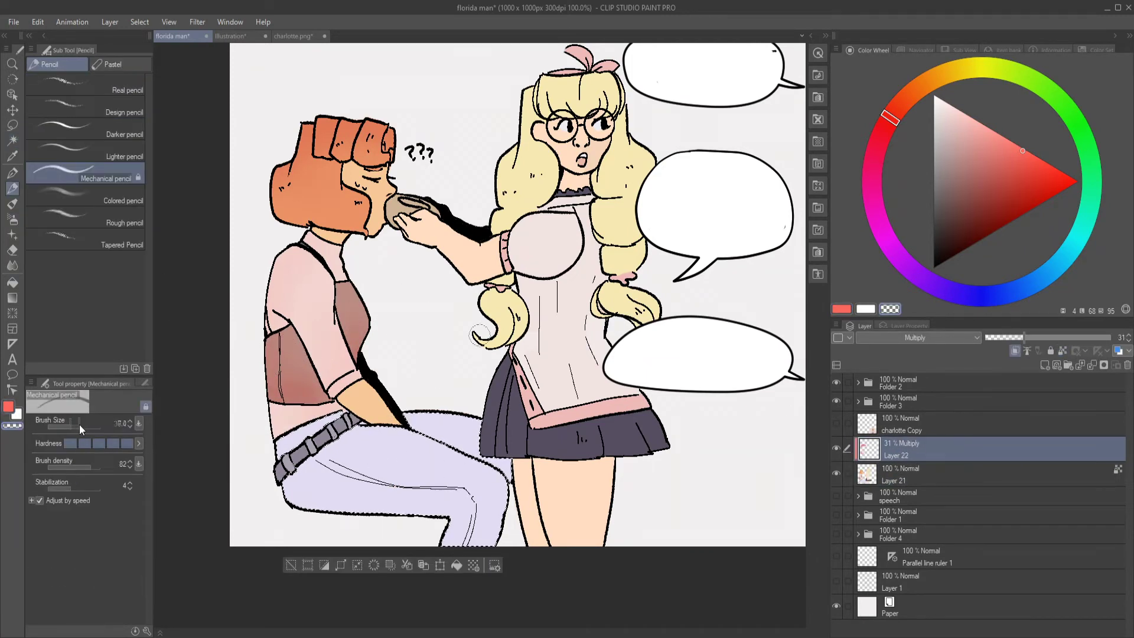
click(918, 274)
drag(402, 514, 514, 460)
key(ctrl+z)
key(b)
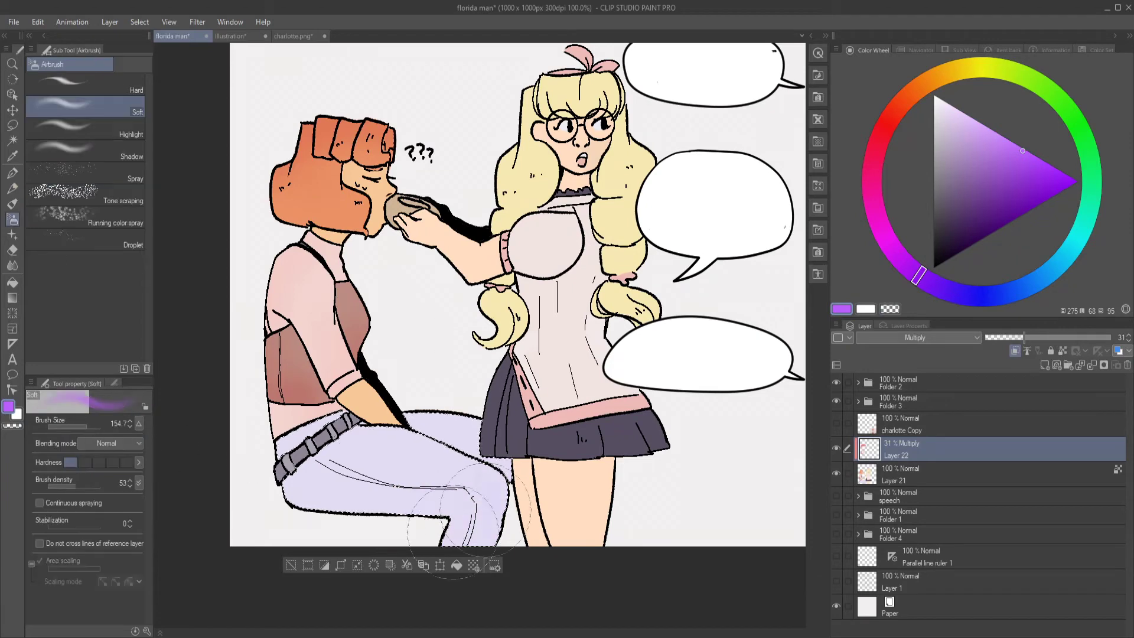
mouse_move(425, 428)
mouse_down()
mouse_move(508, 449)
mouse_move(485, 502)
mouse_move(538, 507)
mouse_move(484, 491)
mouse_move(484, 520)
mouse_move(490, 496)
mouse_up()
- Clear the selection and make the flat-colour layer active for auto-selecting
key(ctrl+d)
scroll(509, 475, down, 2)
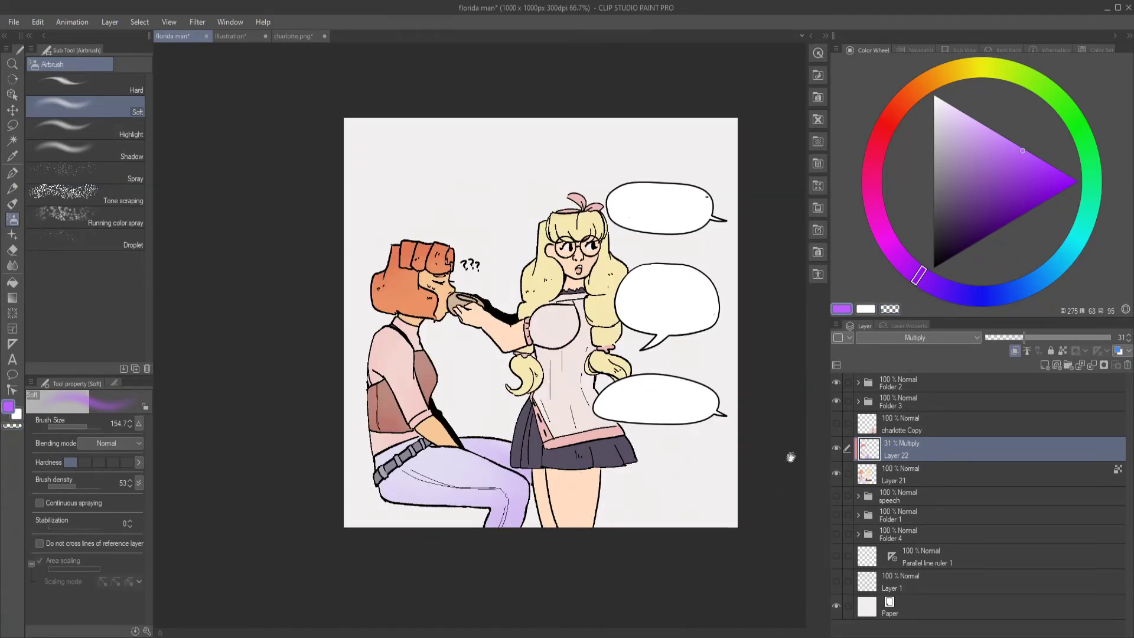
scroll(322, 211, up, 2)
key(w)
ctrl+shift+click(323, 212)
- Shade the girl's curls and hair with a darkened orange on the shading layer
click(322, 211)
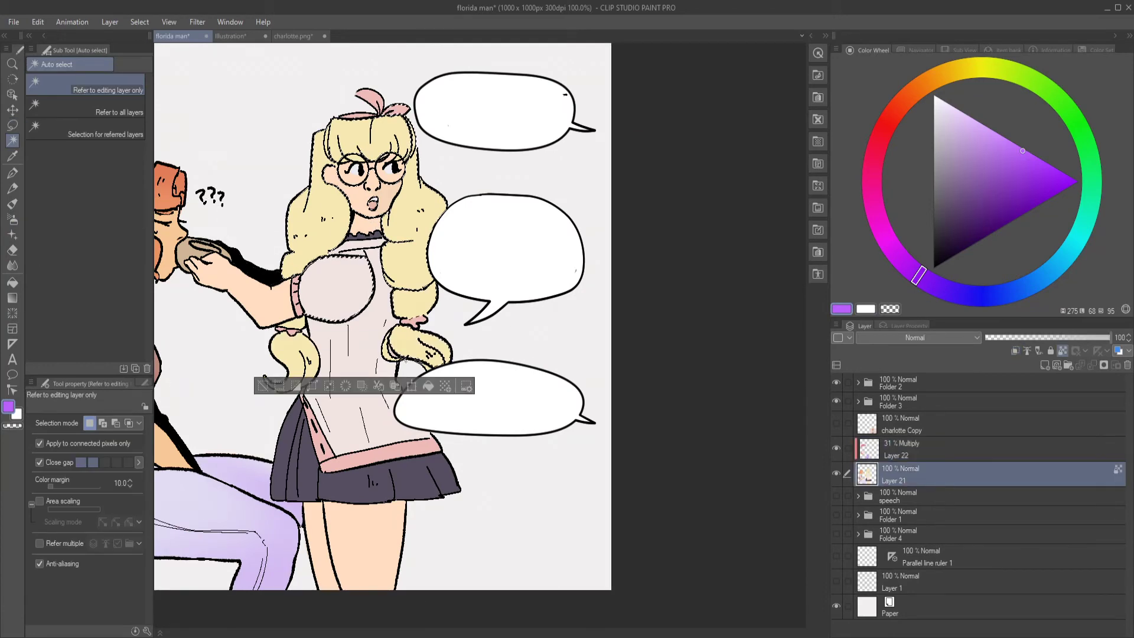
click(13, 234)
click(12, 219)
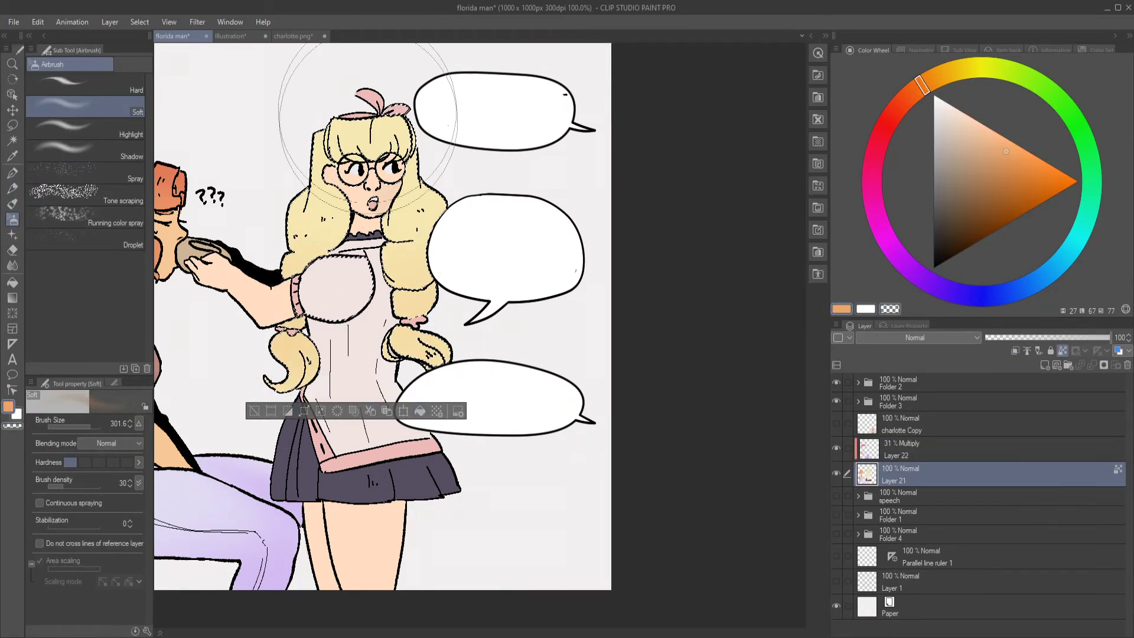
click(932, 455)
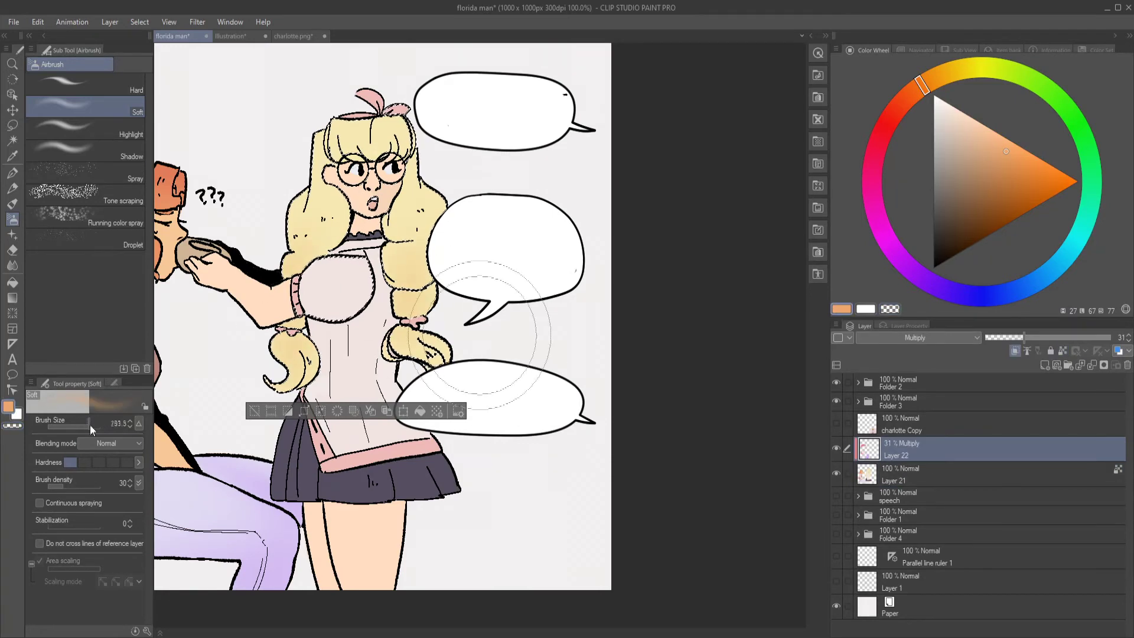
click(981, 141)
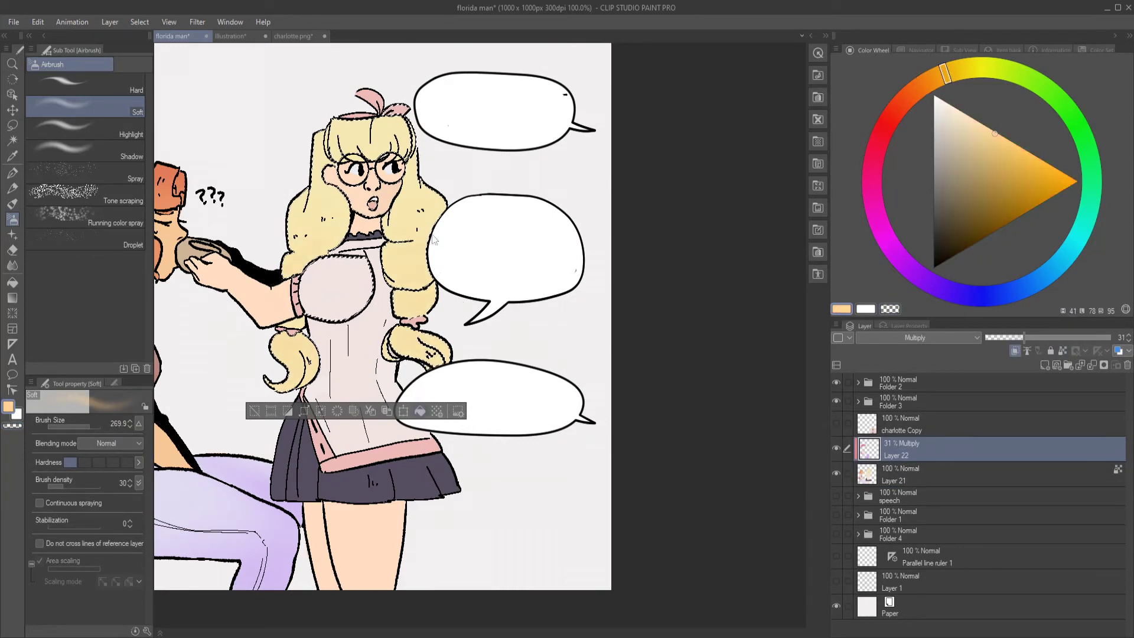
click(935, 77)
drag(414, 248, 425, 313)
click(917, 87)
click(1004, 155)
drag(331, 260, 457, 352)
- Brighten the shading colour to a golden tone and auto-select the girl's figure
click(969, 66)
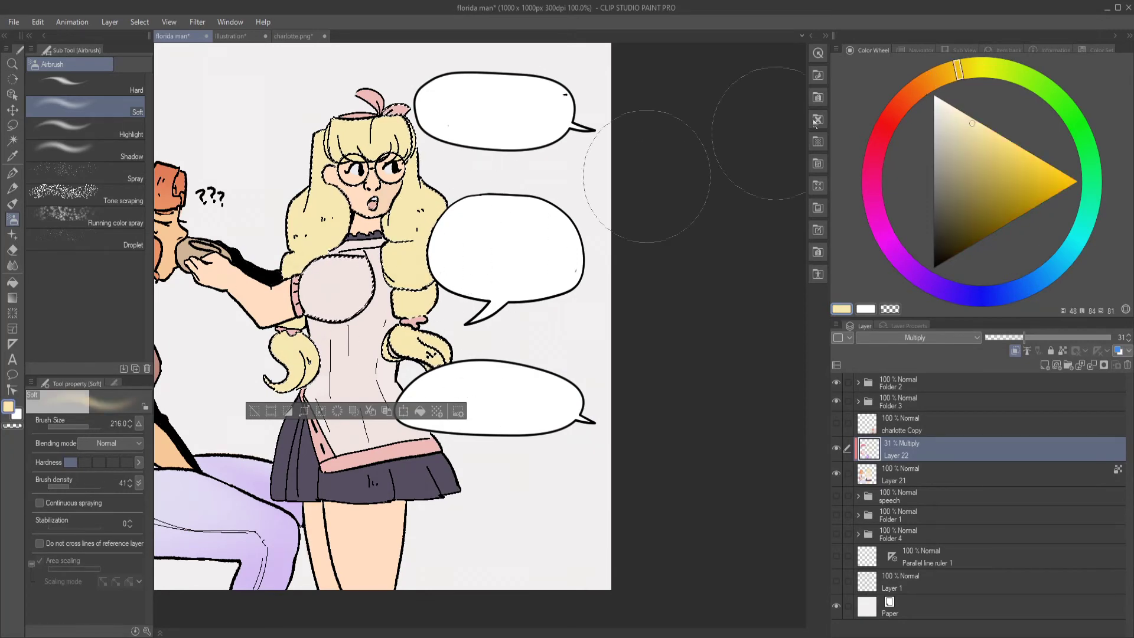
click(943, 74)
click(975, 127)
click(950, 72)
click(991, 135)
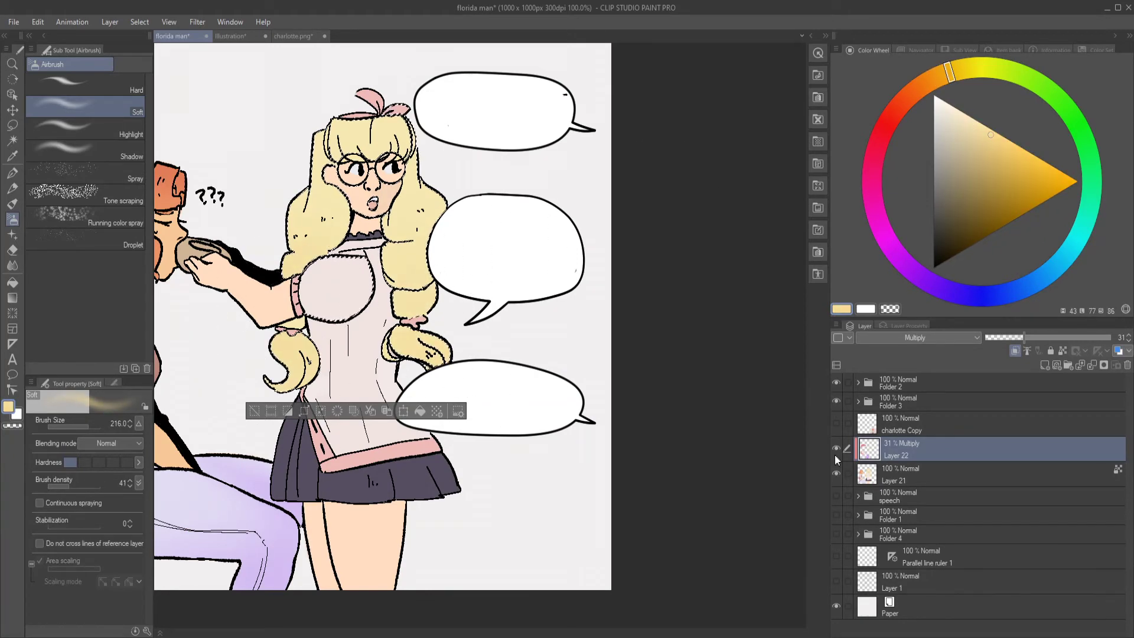
click(904, 479)
click(12, 140)
click(343, 289)
scroll(384, 247, up, 3)
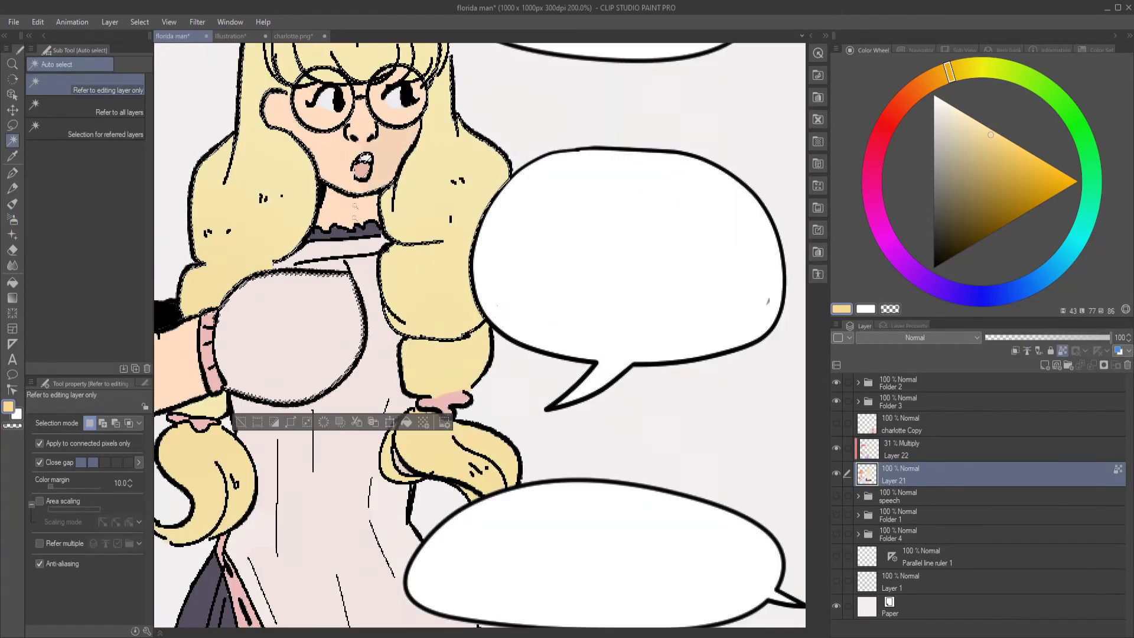
scroll(385, 247, down, 3)
key(b)
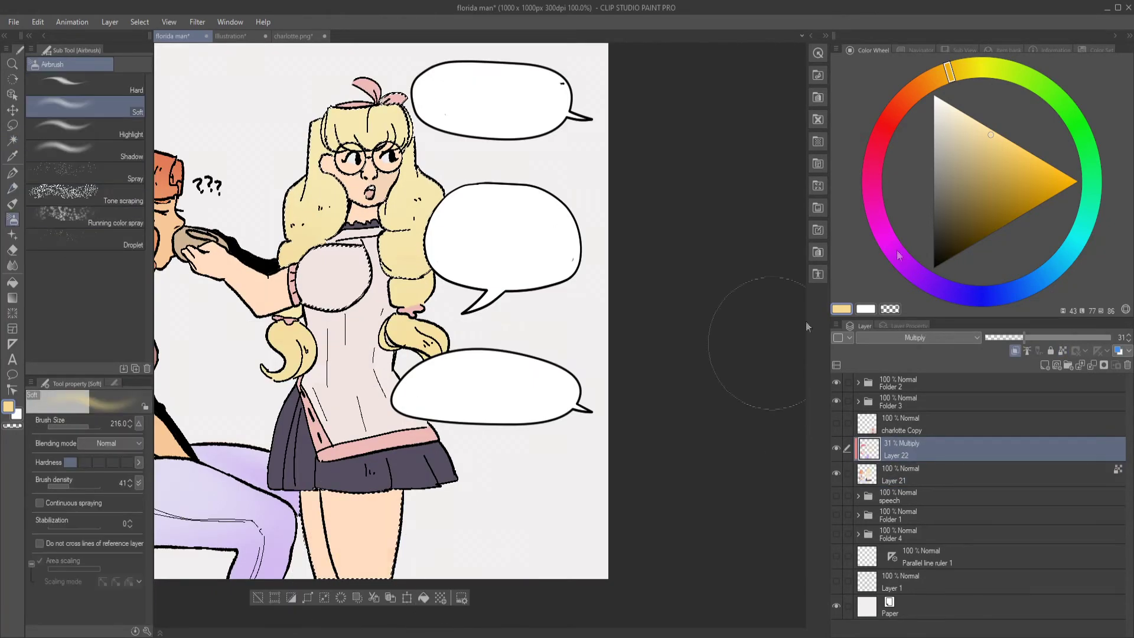
click(904, 449)
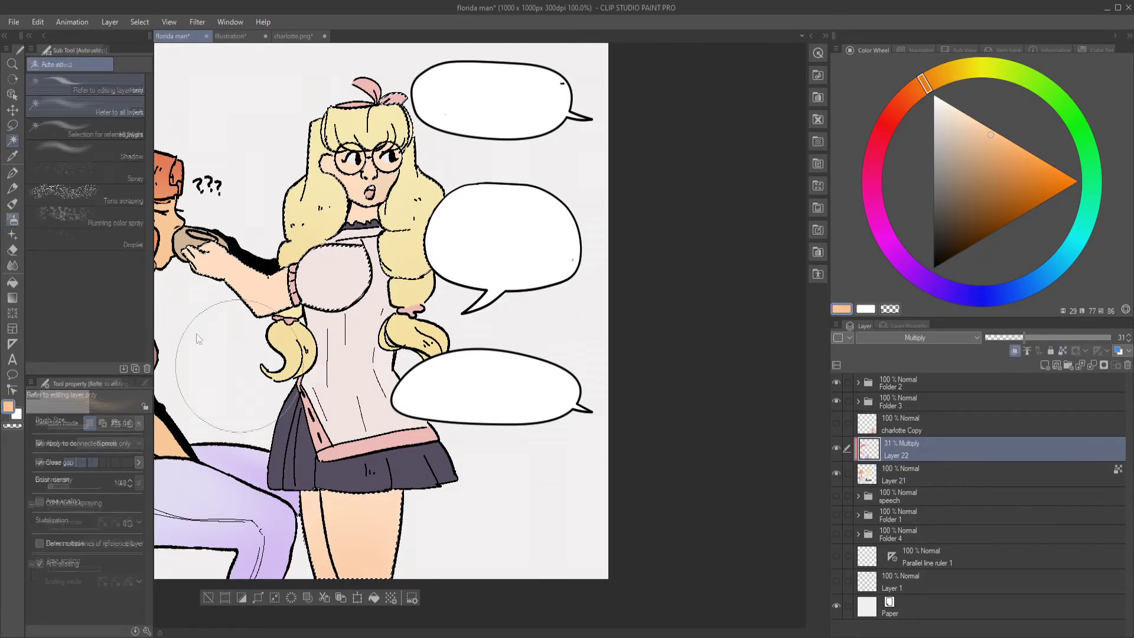
- Use a finer, denser, slightly redder airbrush to tint the hair around the girl's face
scroll(414, 172, up, 2)
drag(925, 83, 916, 89)
drag(88, 427, 70, 426)
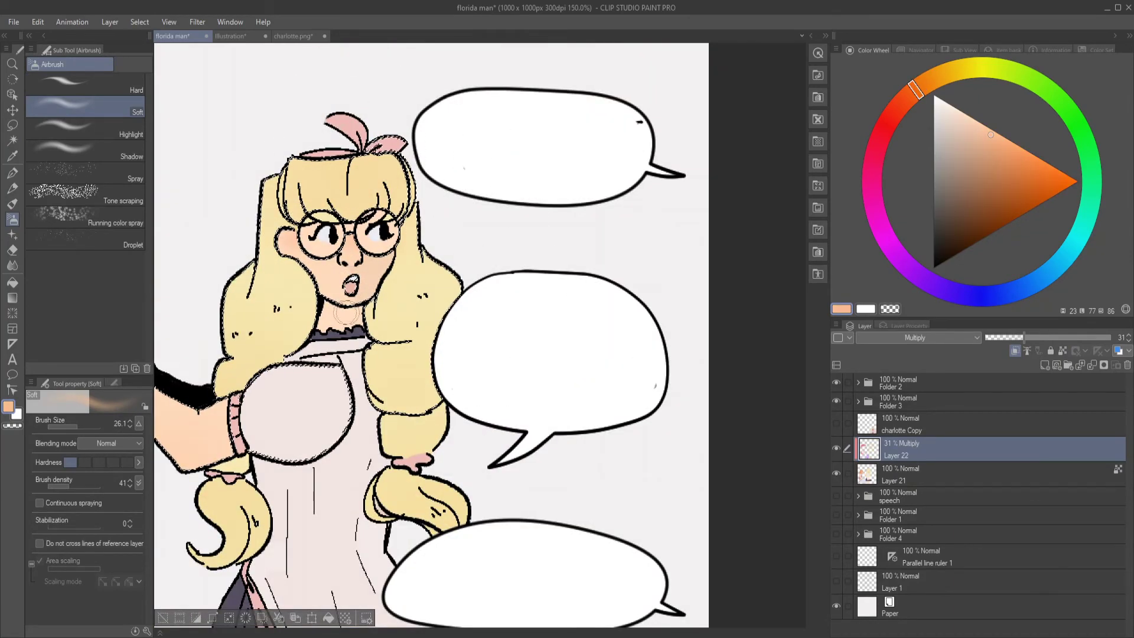
drag(65, 486, 77, 486)
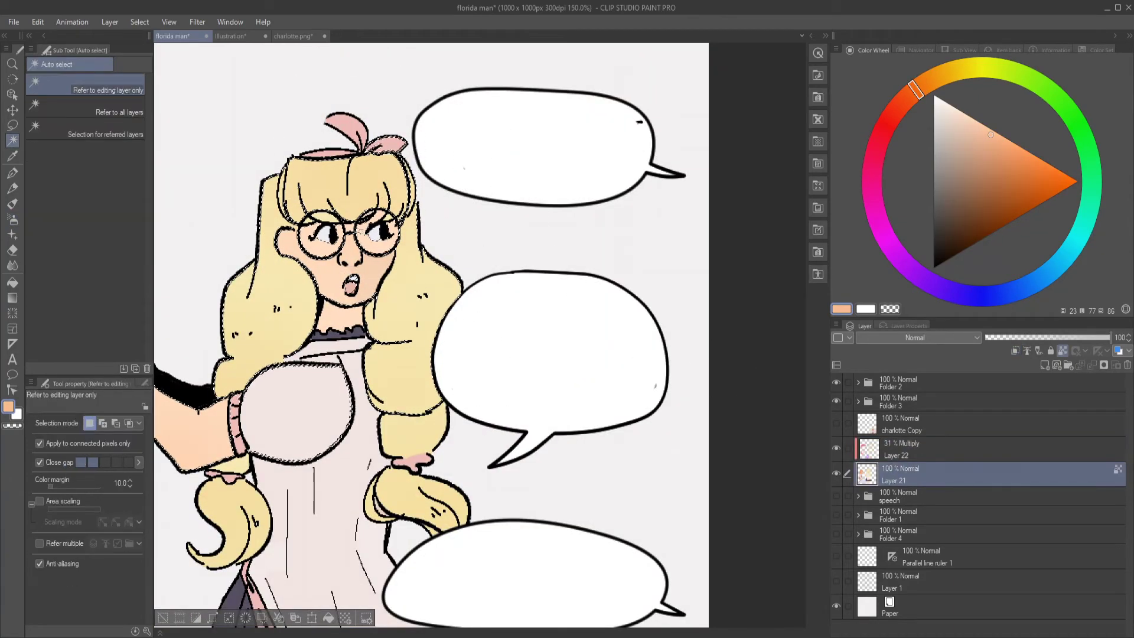
drag(283, 177, 413, 260)
- Airbrush light lavender shading onto the girl's shirt on Layer 22
scroll(615, 456, down, 3)
scroll(496, 471, up, 3)
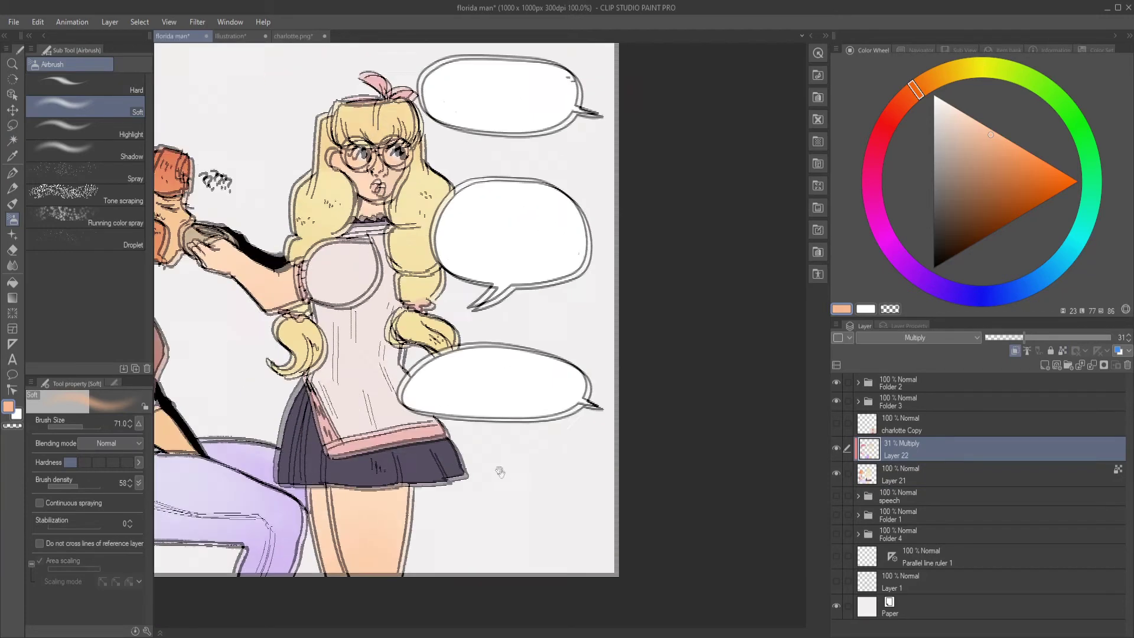
ctrl+shift+click(415, 299)
key(w)
ctrl+shift+click(413, 298)
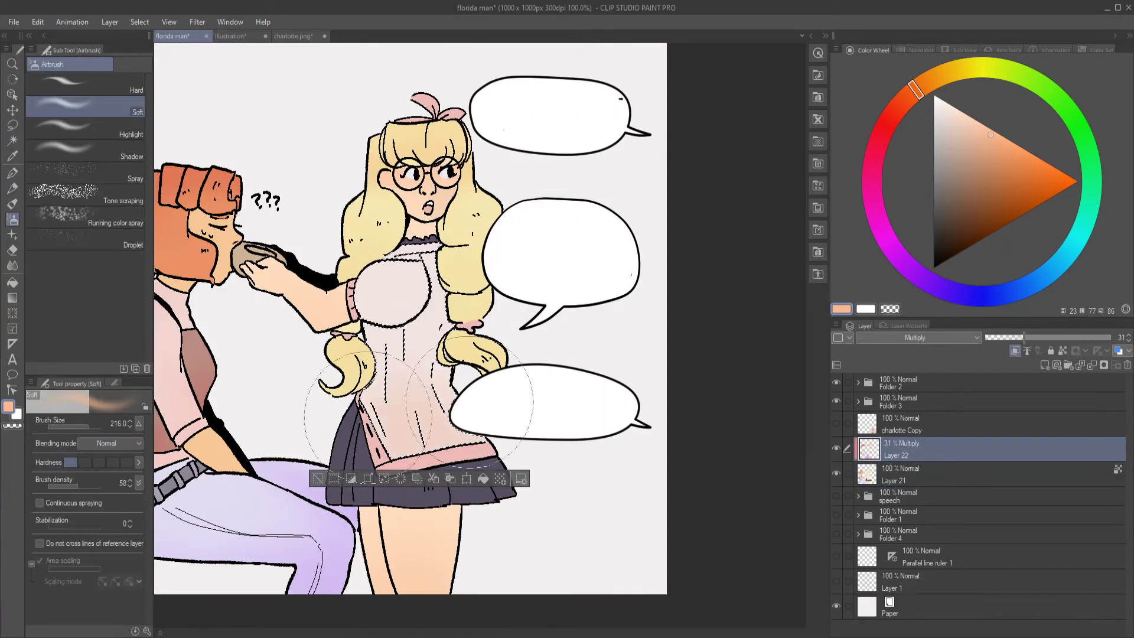
alt+click(426, 372)
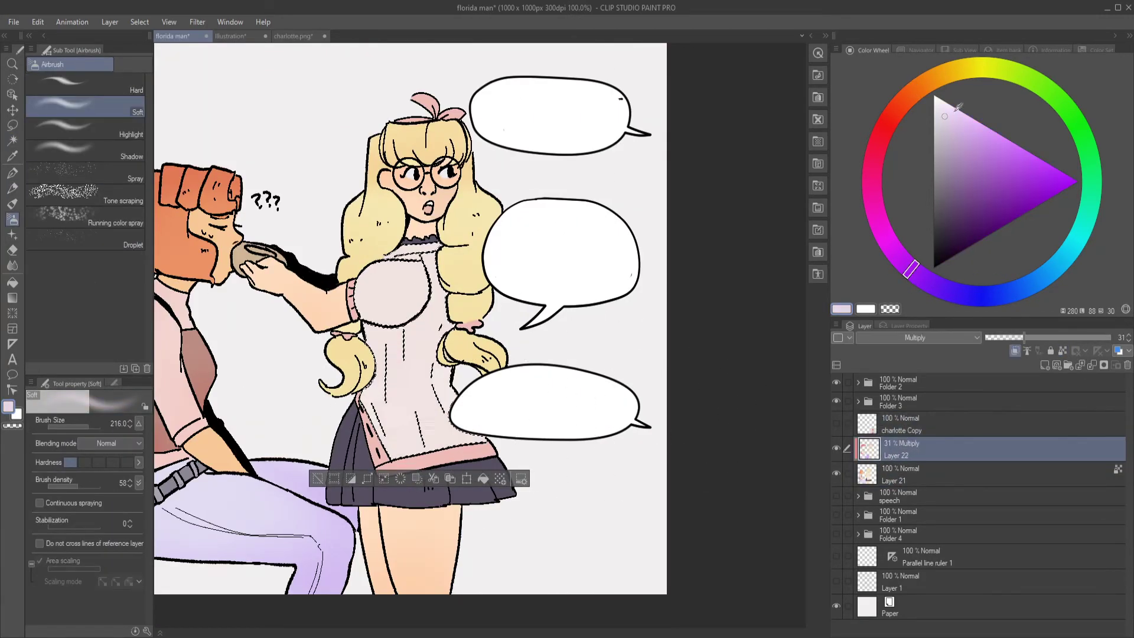
mouse_move(413, 266)
mouse_down()
mouse_move(384, 331)
mouse_move(414, 319)
mouse_move(461, 437)
mouse_up()
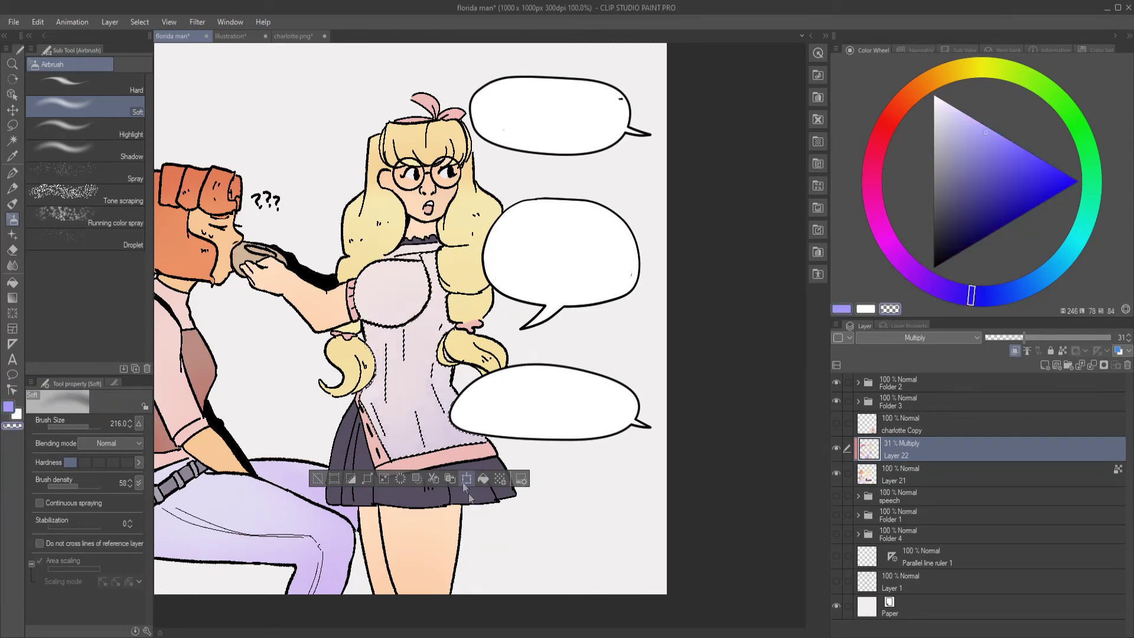
- Select the skirt and airbrush dark blue-violet shading across it
ctrl+shift+click(413, 485)
key(alt+bracketright)
key(b)
key(b)
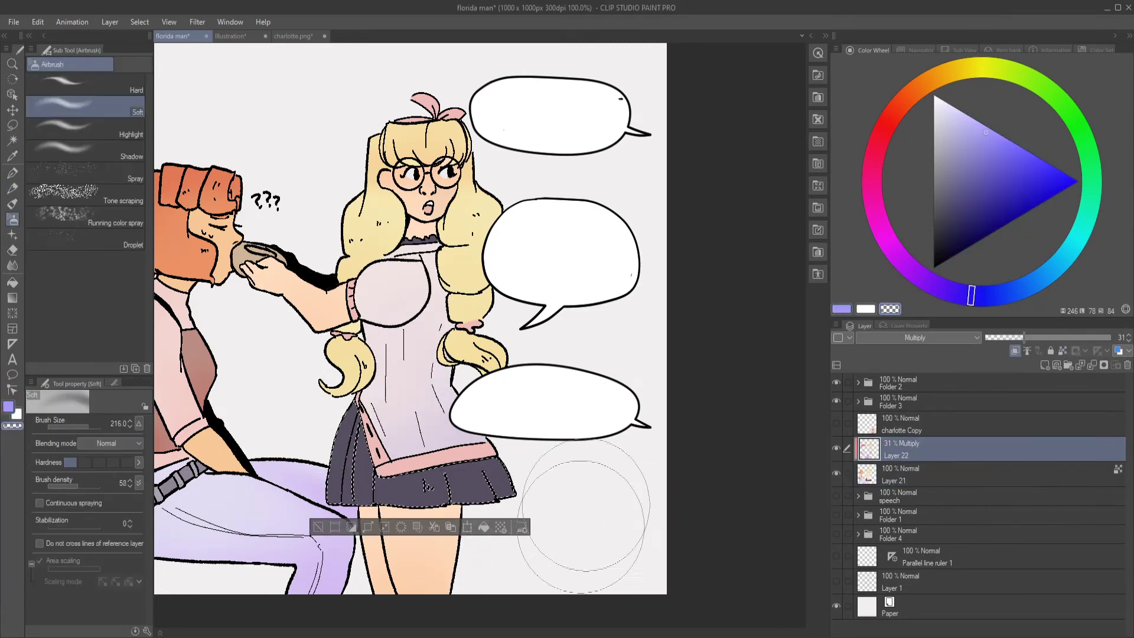
scroll(461, 499, up, 2)
key(bracketleft)
key(bracketleft)
key(bracketleft)
key(bracketleft)
key(bracketleft)
key(bracketleft)
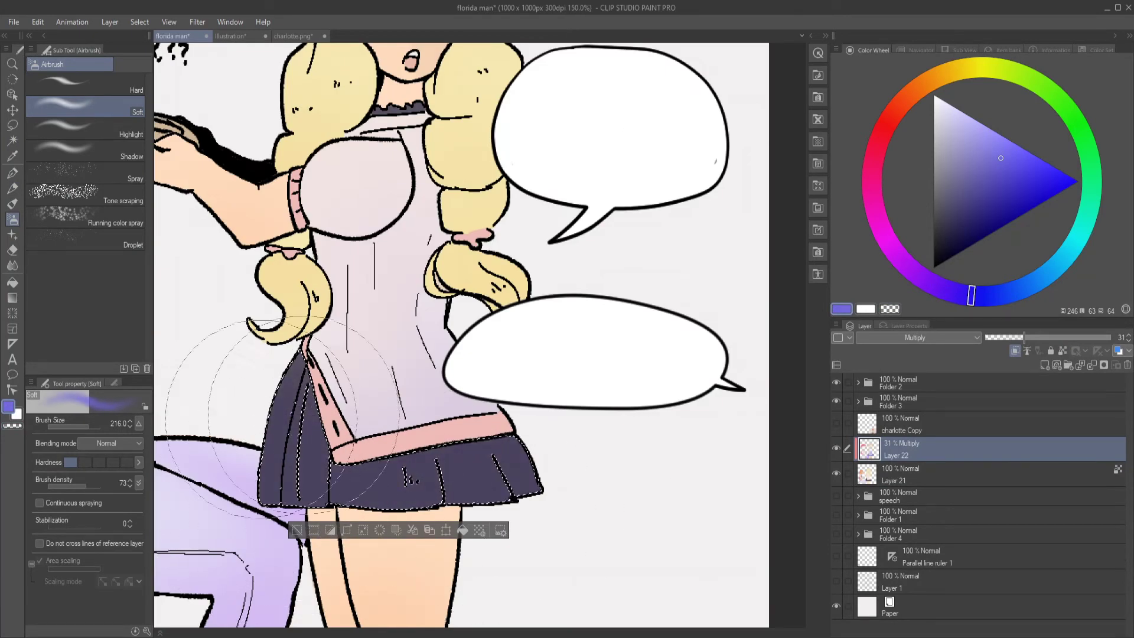
key(bracketright)
key(bracketright)
key(bracketright)
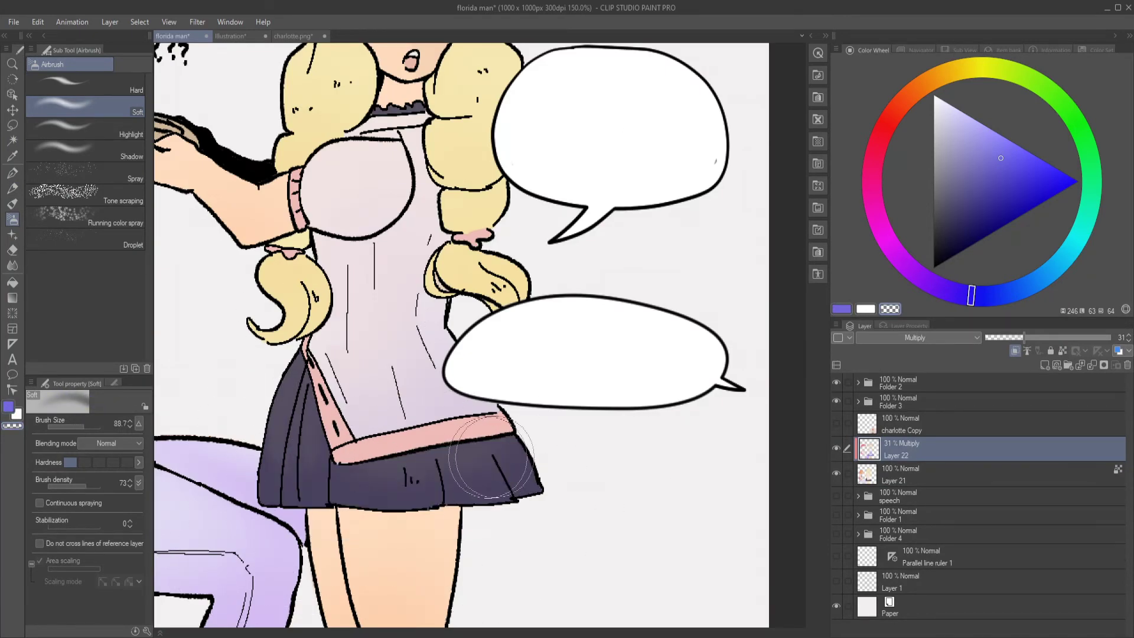
key(ctrl+d)
drag(338, 298, 361, 322)
- Create Layer 23 above the shading layer and paint pink vertical stripes down the dress
scroll(604, 151, down, 2)
key(ctrl+shift+n)
drag(945, 452, 936, 480)
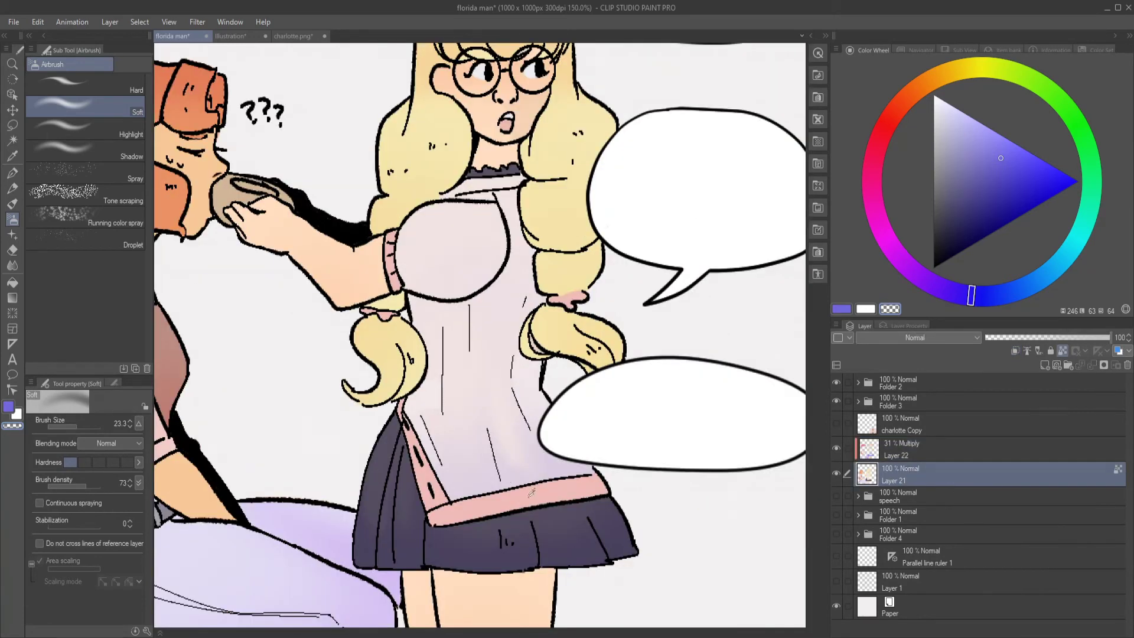
key(b)
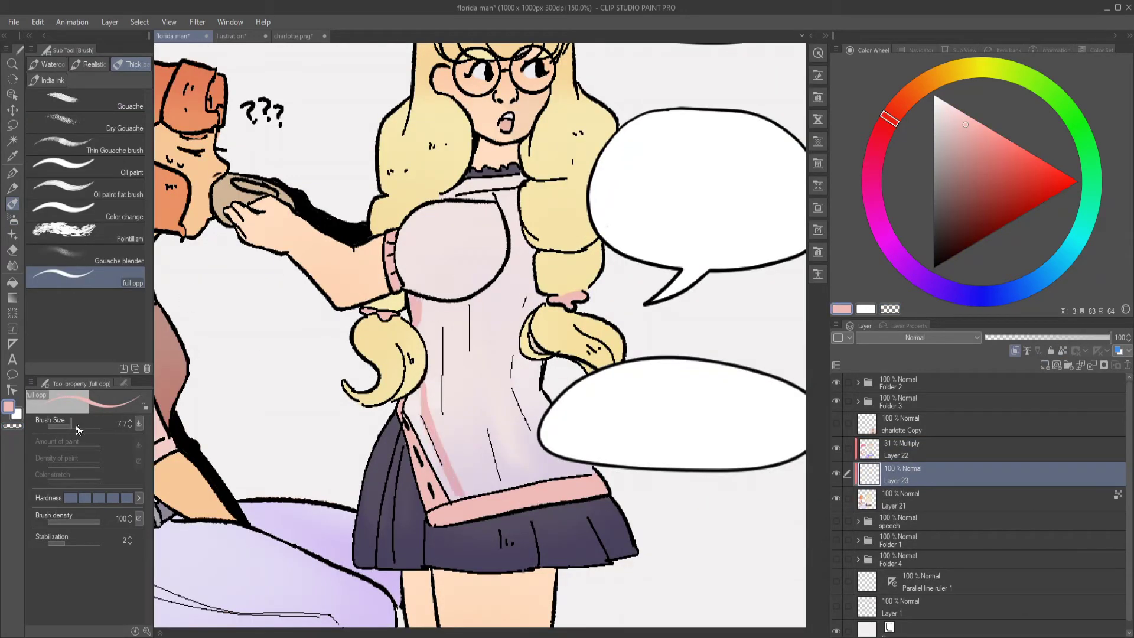
drag(910, 448, 910, 448)
drag(488, 294, 492, 394)
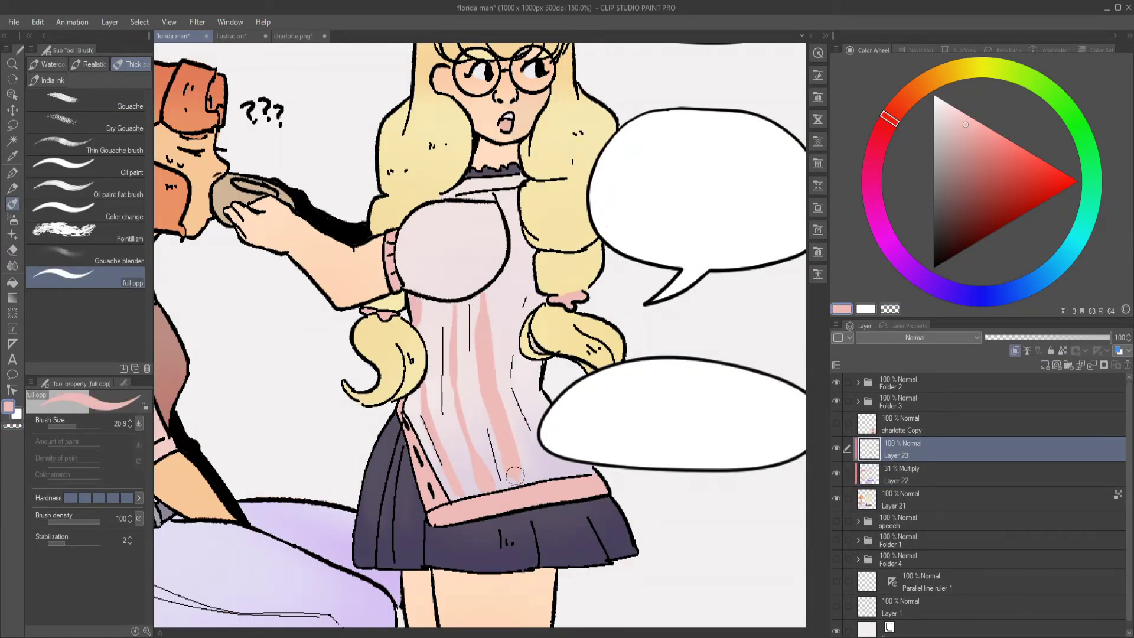
drag(512, 194, 518, 389)
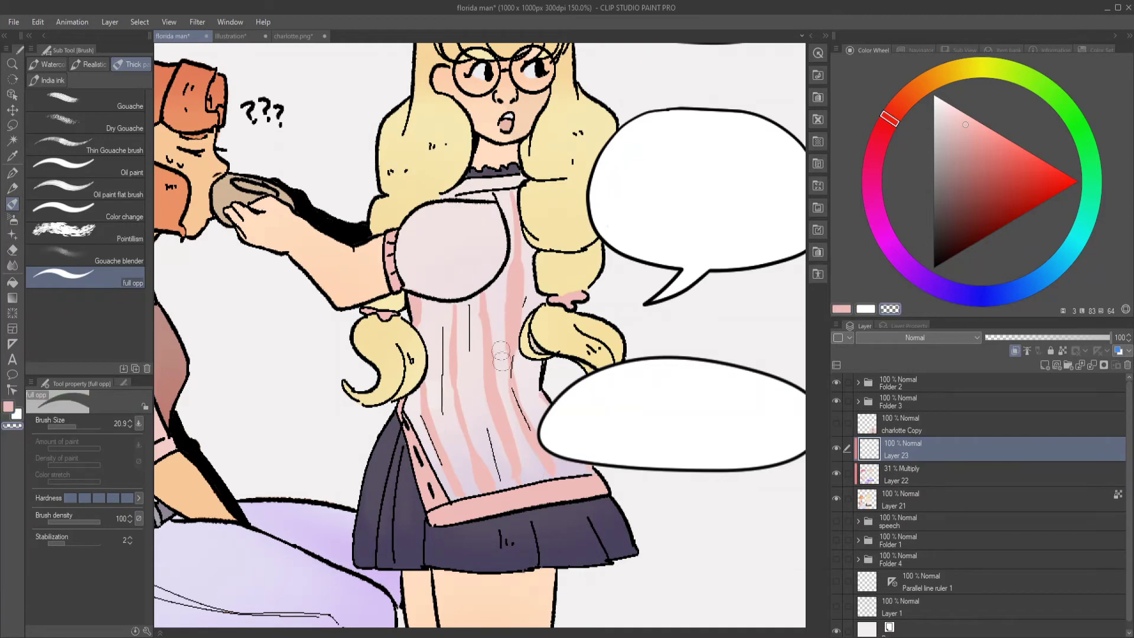
- Select the dress's chest area and clear the Layer 22 shading from it
click(901, 473)
key(b)
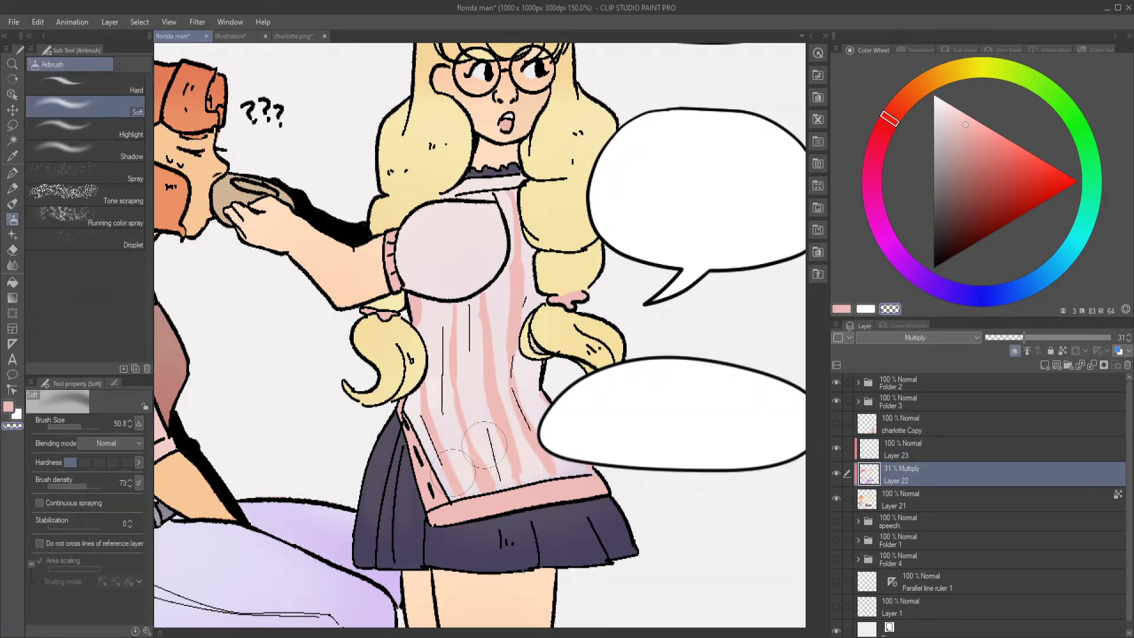
click(901, 499)
key(w)
click(452, 251)
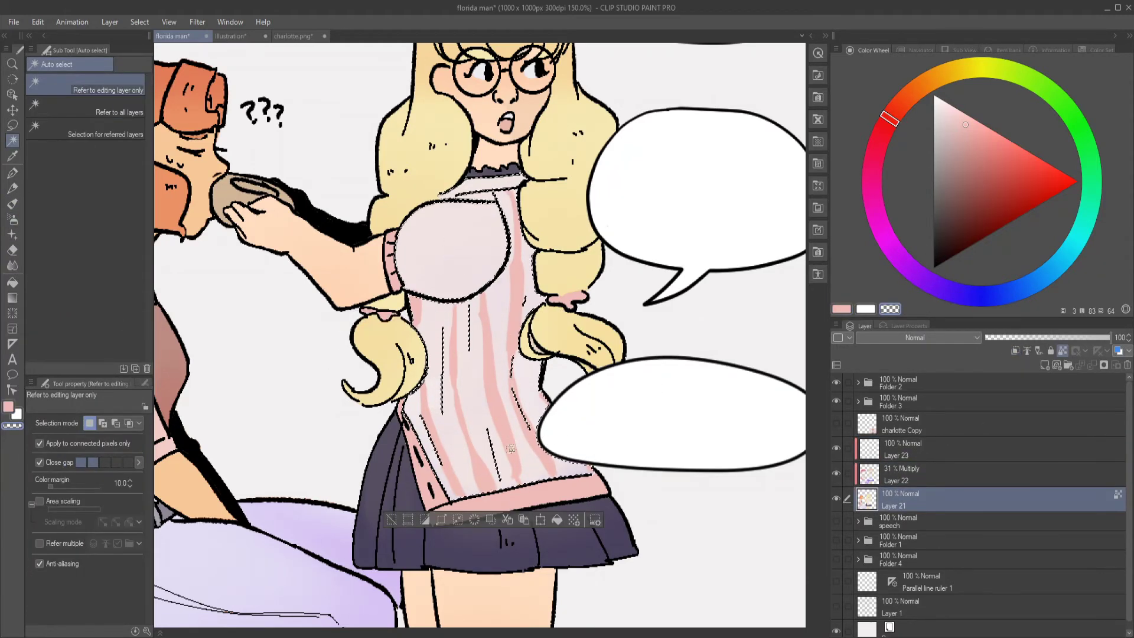
key(b)
alt+click(480, 335)
click(901, 472)
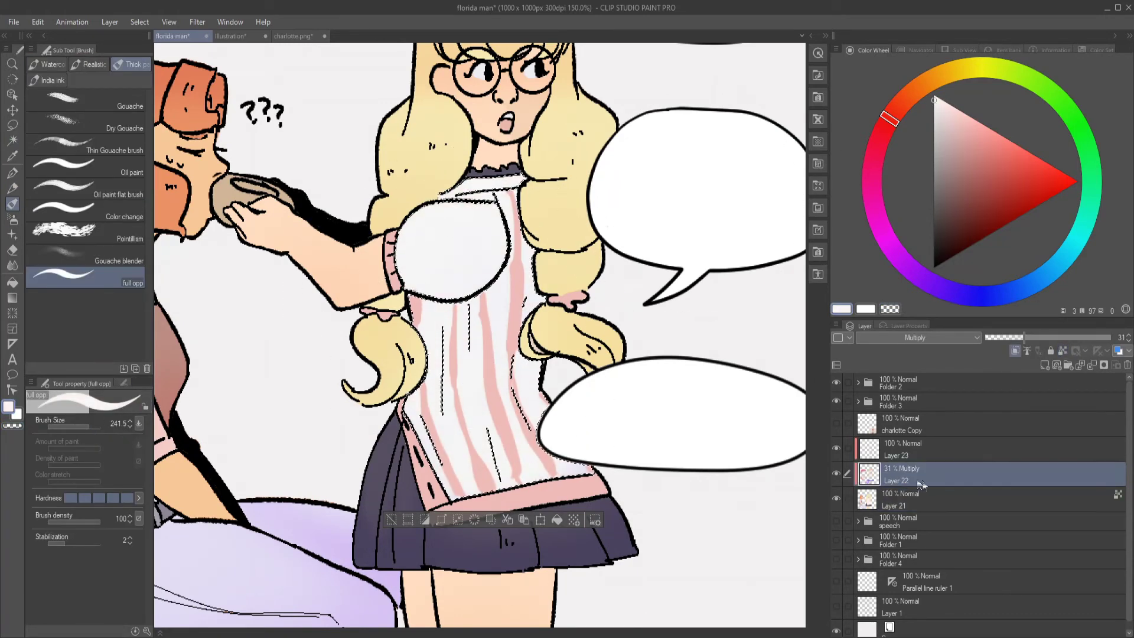
alt+click(582, 467)
- Raise Layer 22's opacity to 46% and pick a light pink airbrush colour
click(1011, 164)
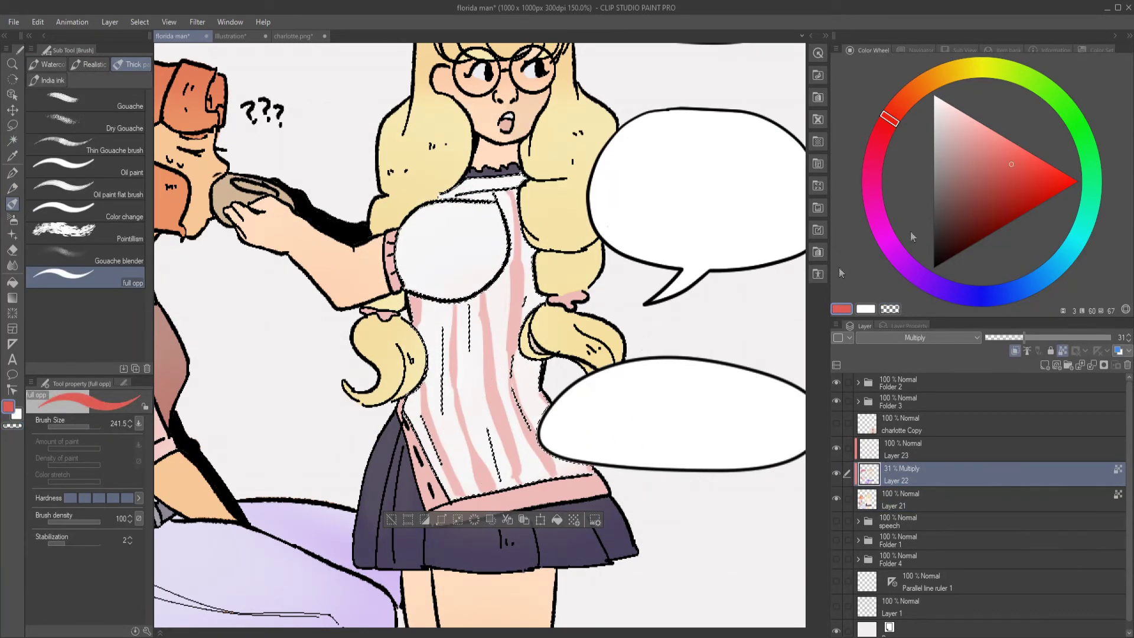
drag(1038, 339, 1044, 340)
key(b)
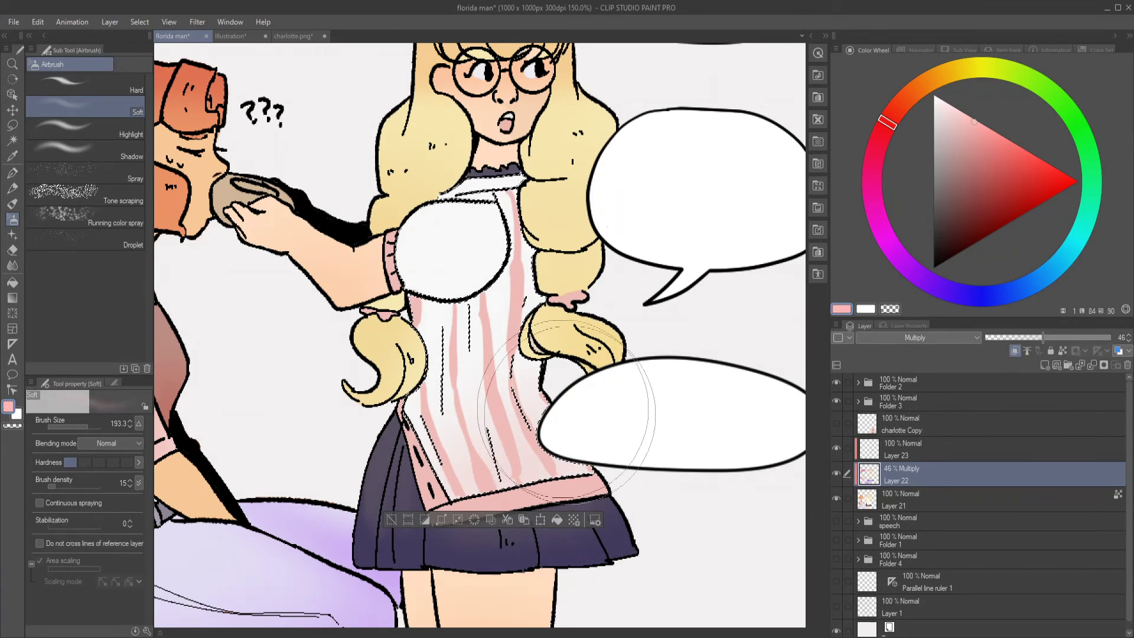
key(ctrl+alt+0)
click(895, 506)
click(898, 474)
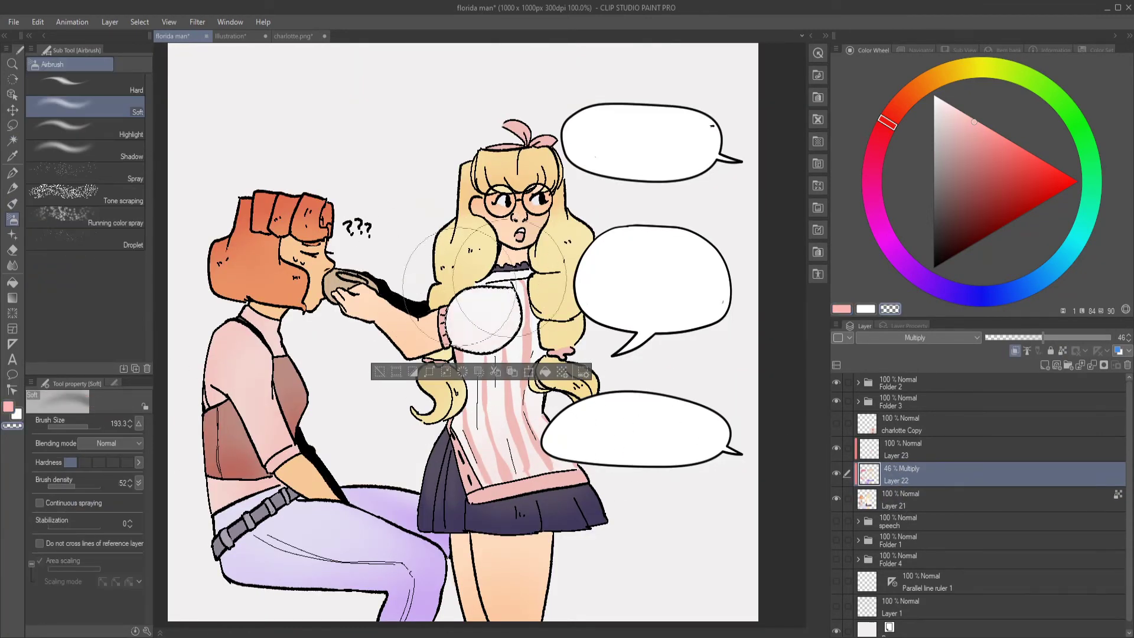
- Lower Layer 22's dress shading opacity to 36%
key(ctrl+plus)
click(12, 140)
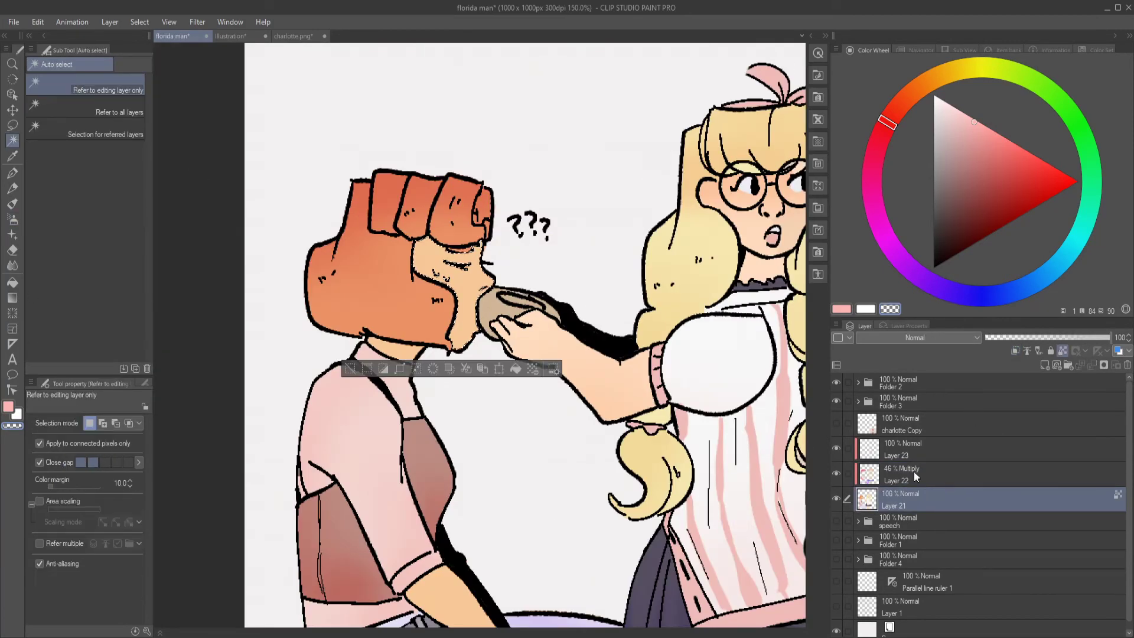
click(12, 188)
click(11, 219)
key(ctrl+alt+0)
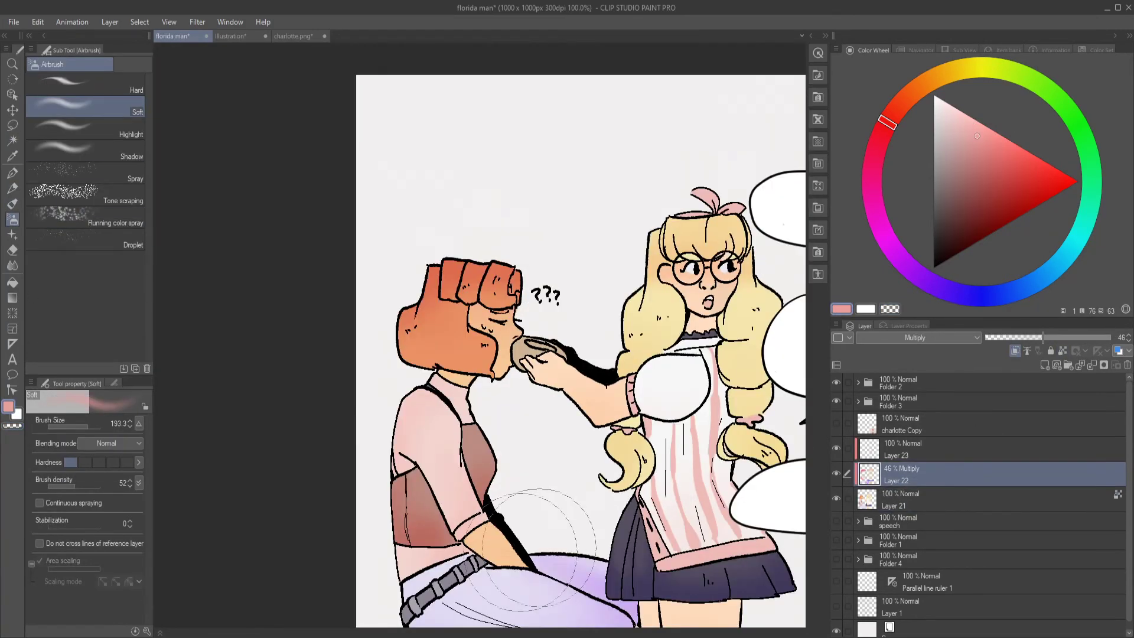
scroll(603, 437, down, 3)
drag(1043, 337, 1031, 337)
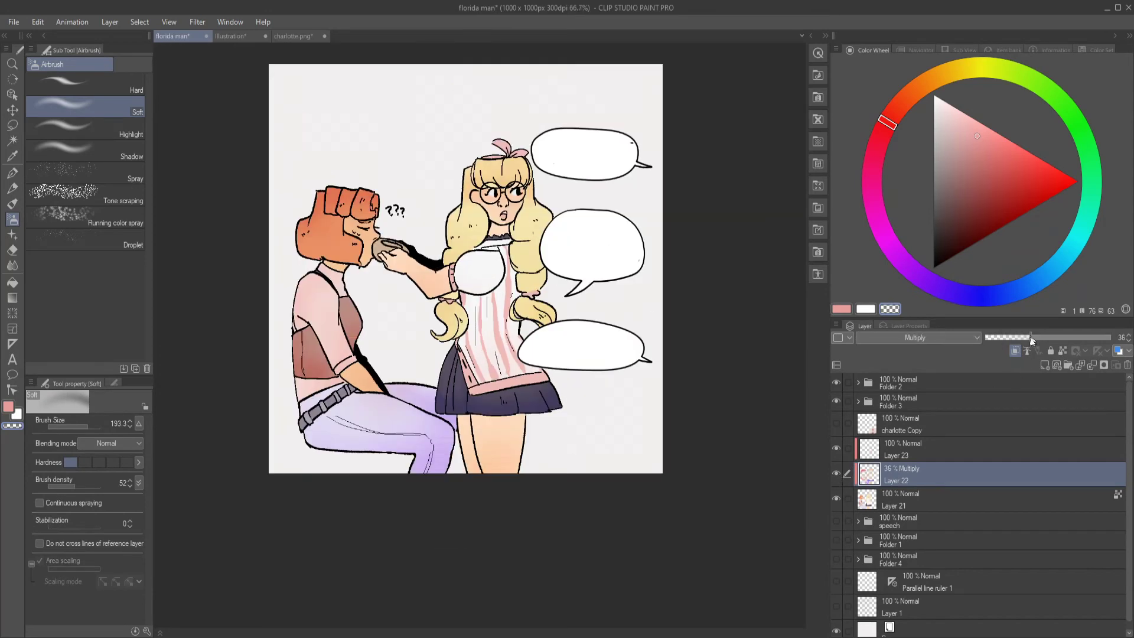
- Airbrush purple over both figures on new Layer 24, set to Multiply at 62%
key(ctrl+shift+n)
click(920, 276)
mouse_move(304, 224)
mouse_down()
mouse_move(307, 425)
mouse_move(449, 248)
mouse_move(527, 402)
mouse_up()
scroll(922, 337, down, 2)
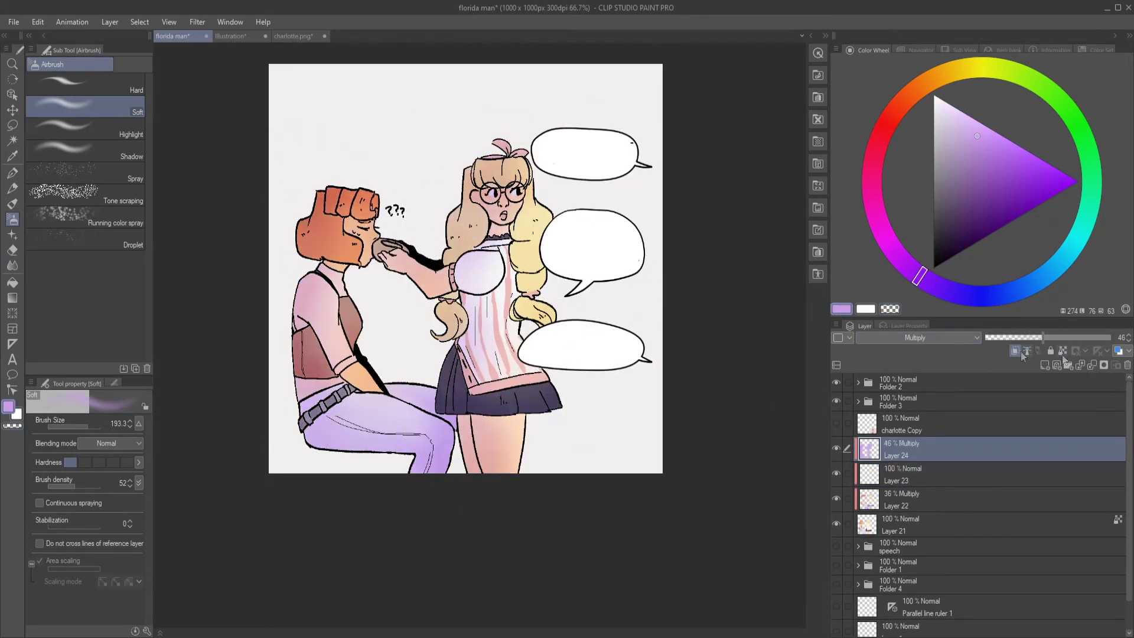
mouse_move(1110, 337)
mouse_down()
mouse_move(1008, 341)
mouse_move(1063, 337)
mouse_up()
click(12, 203)
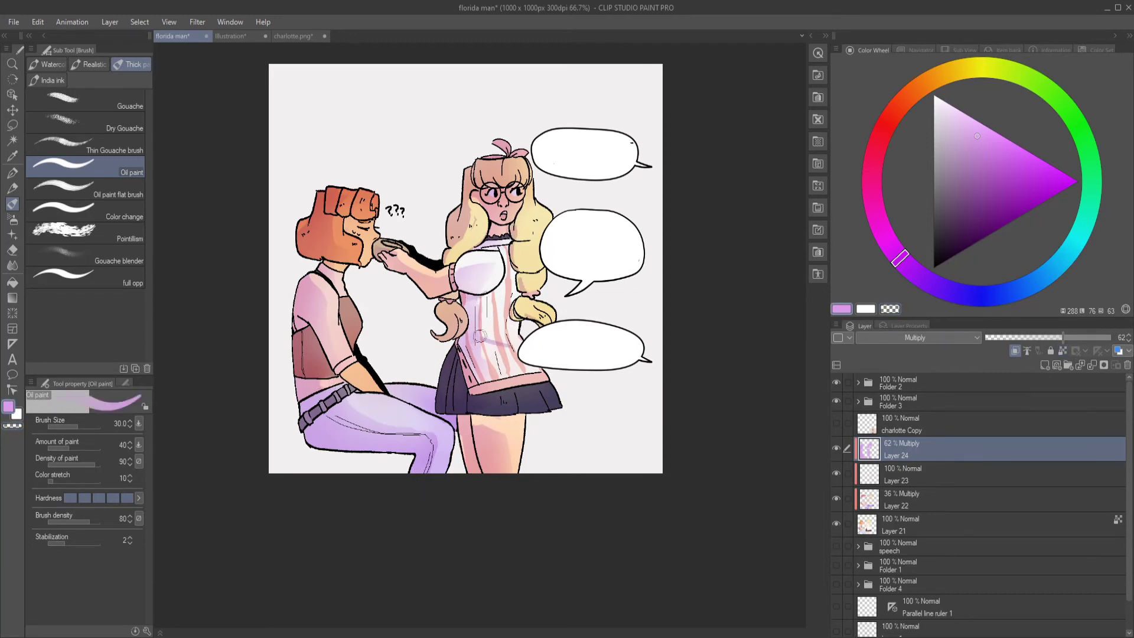
- Lower the purple trouser wash layer's opacity to 19%
key(c)
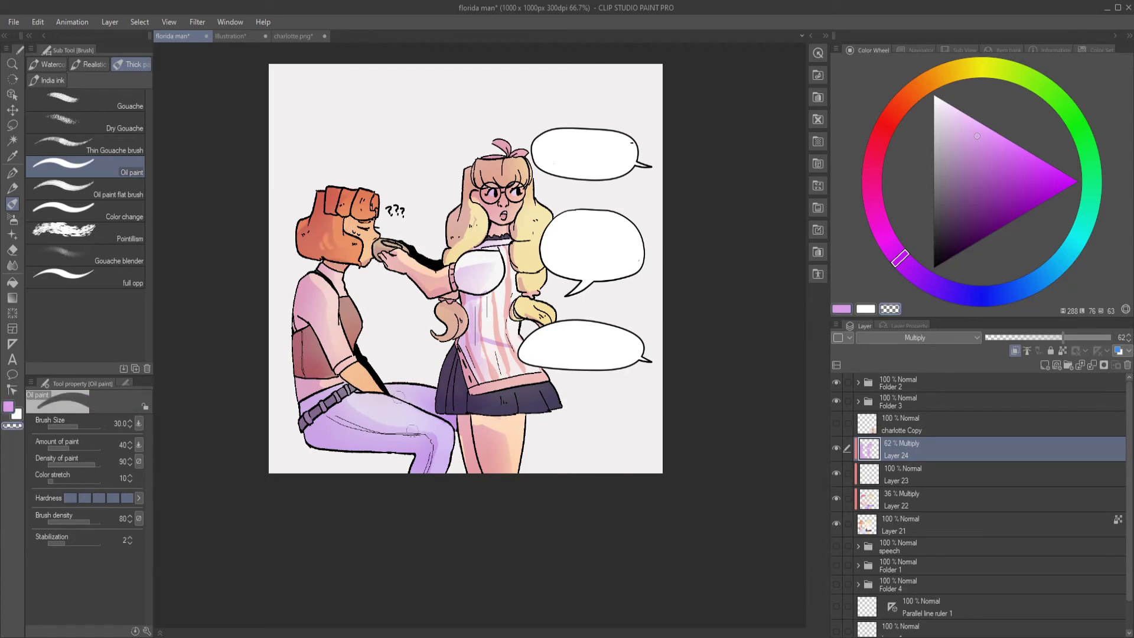
click(1034, 337)
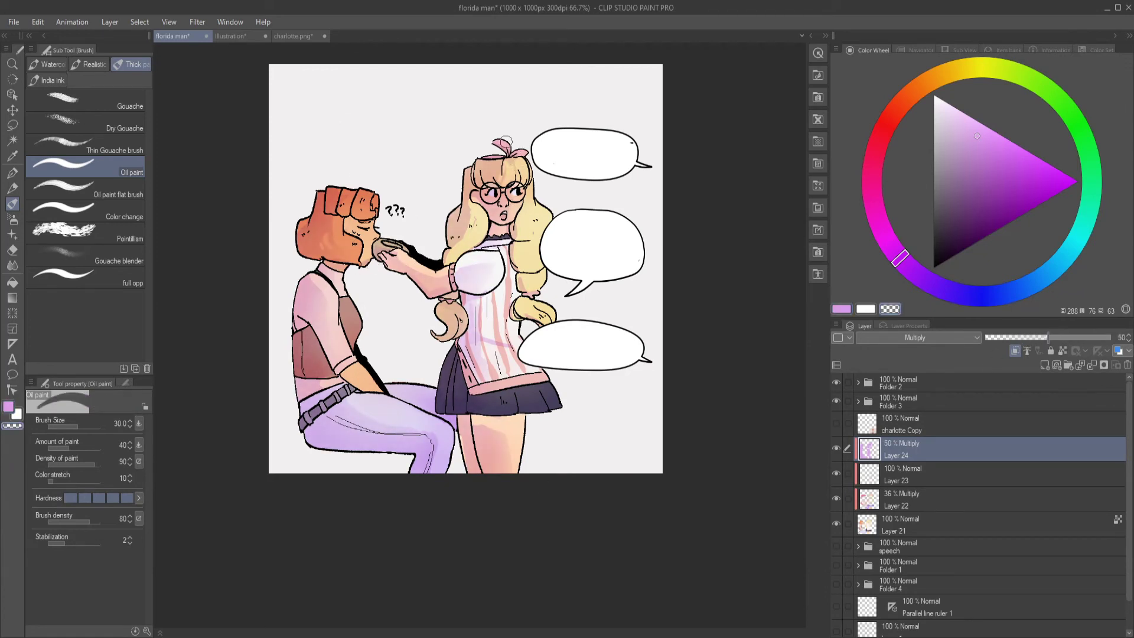
key(c)
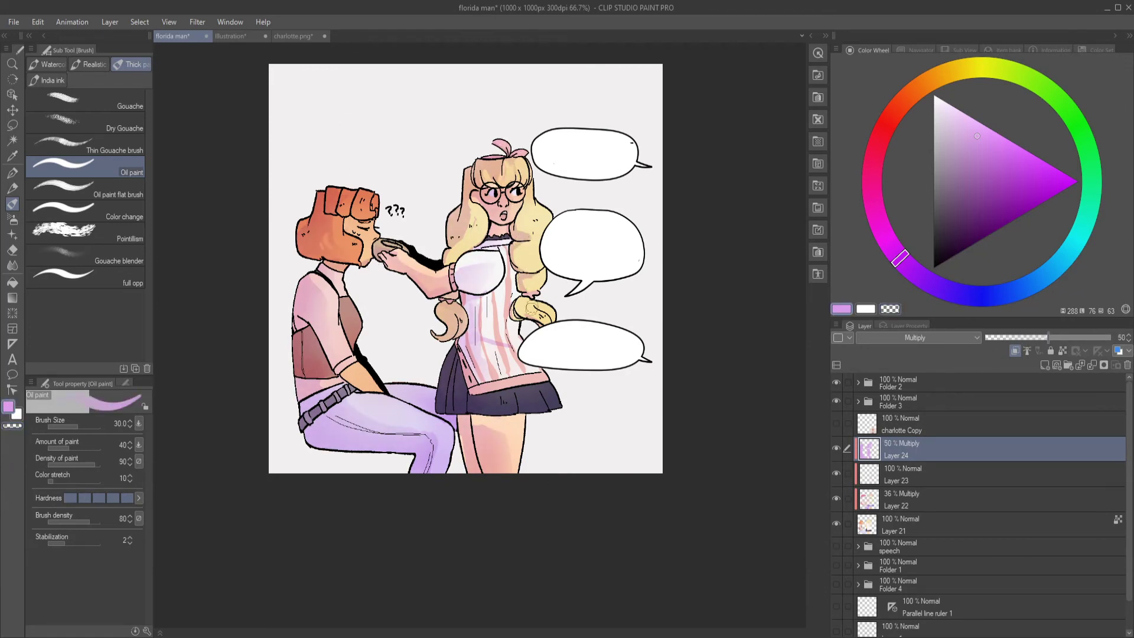
key(c)
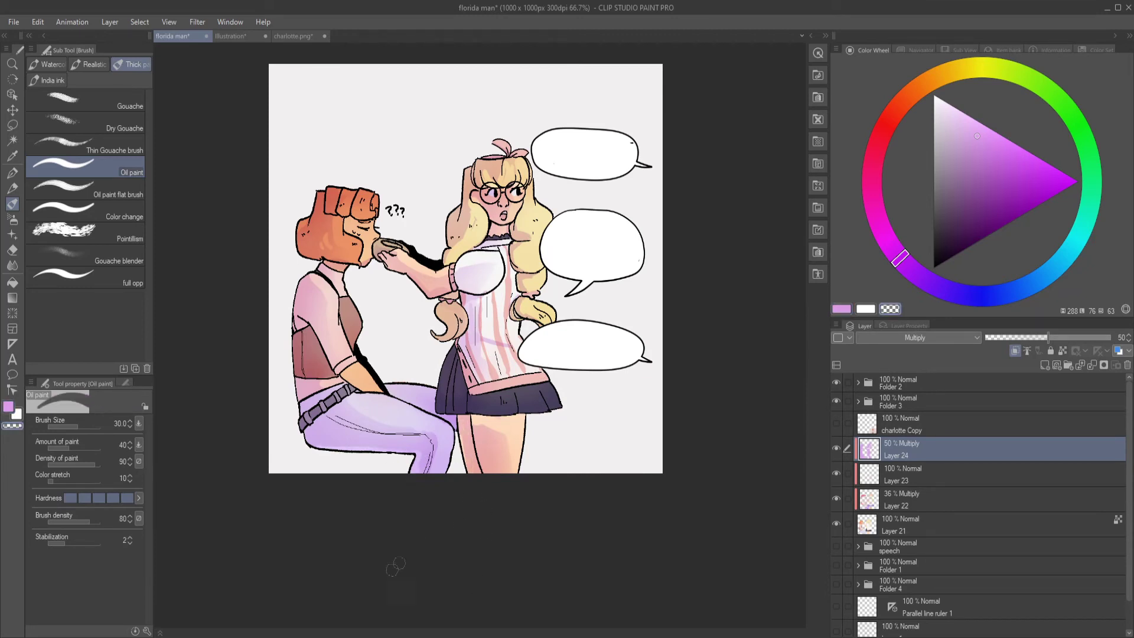
click(1018, 337)
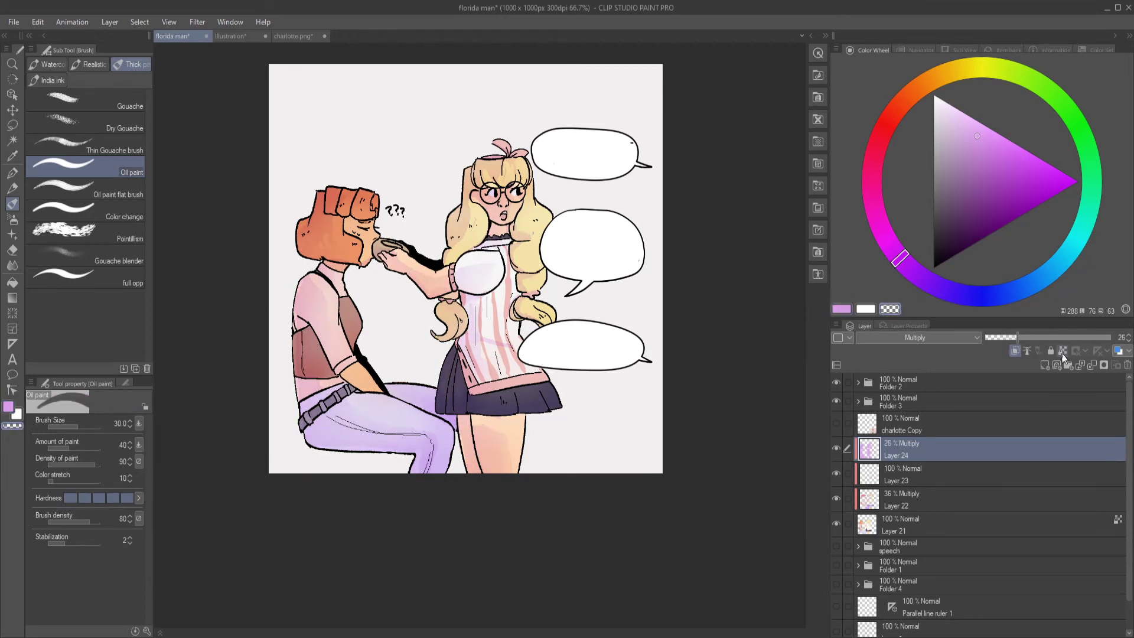
click(877, 217)
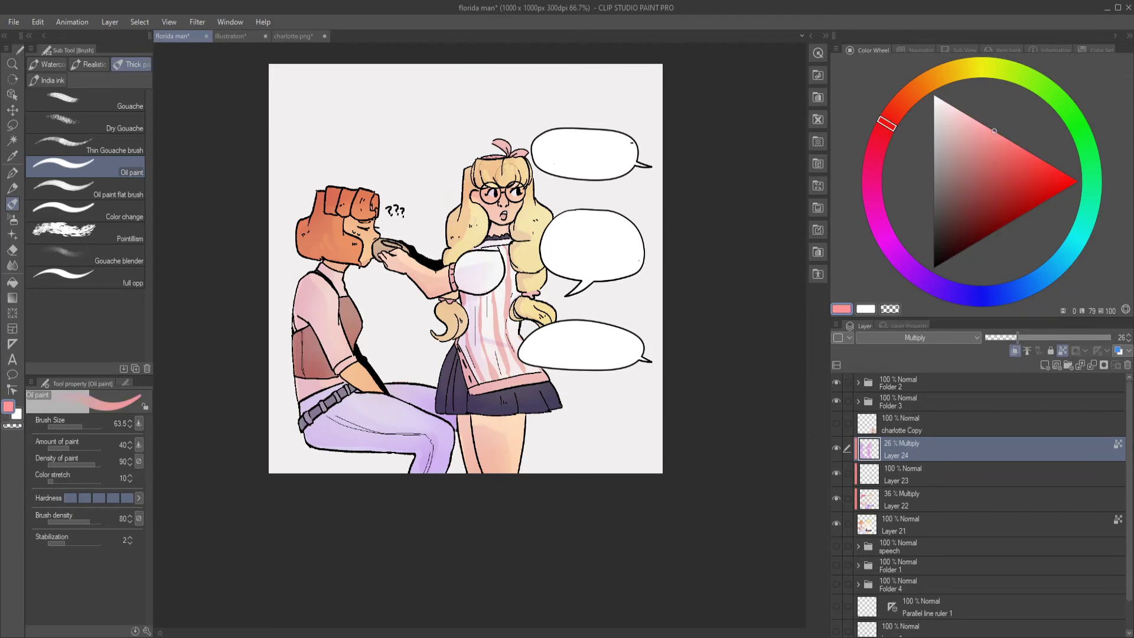
drag(1007, 350, 1012, 350)
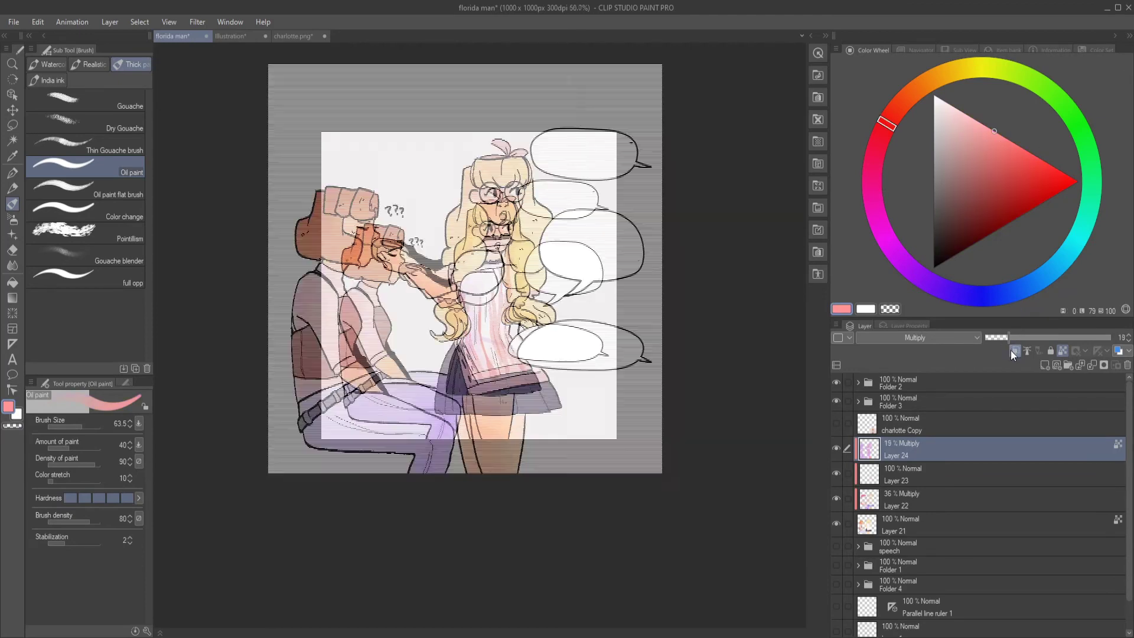
- Zoom in and tint the girl's white top with faint lavender
alt+click(437, 285)
click(437, 284)
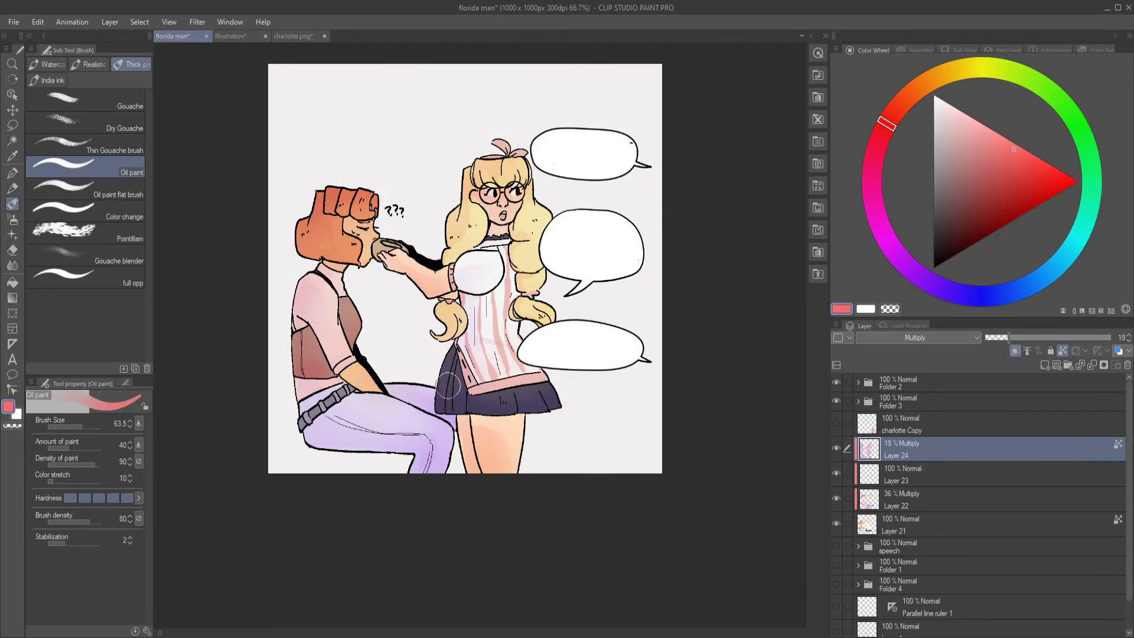
click(913, 90)
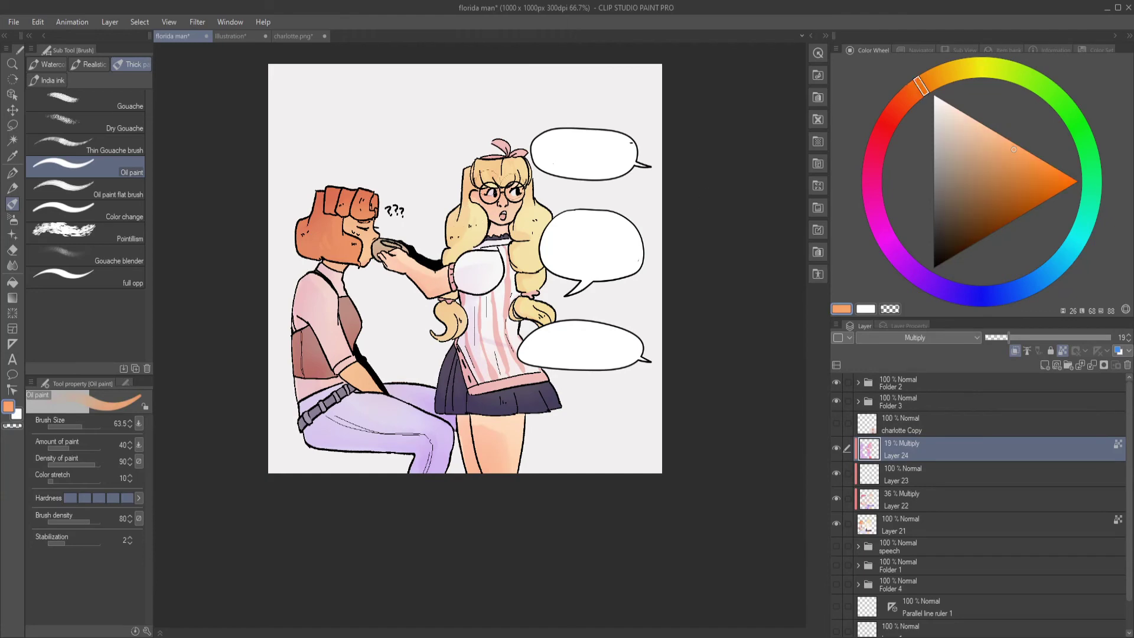
click(950, 72)
key(ctrl+alt+0)
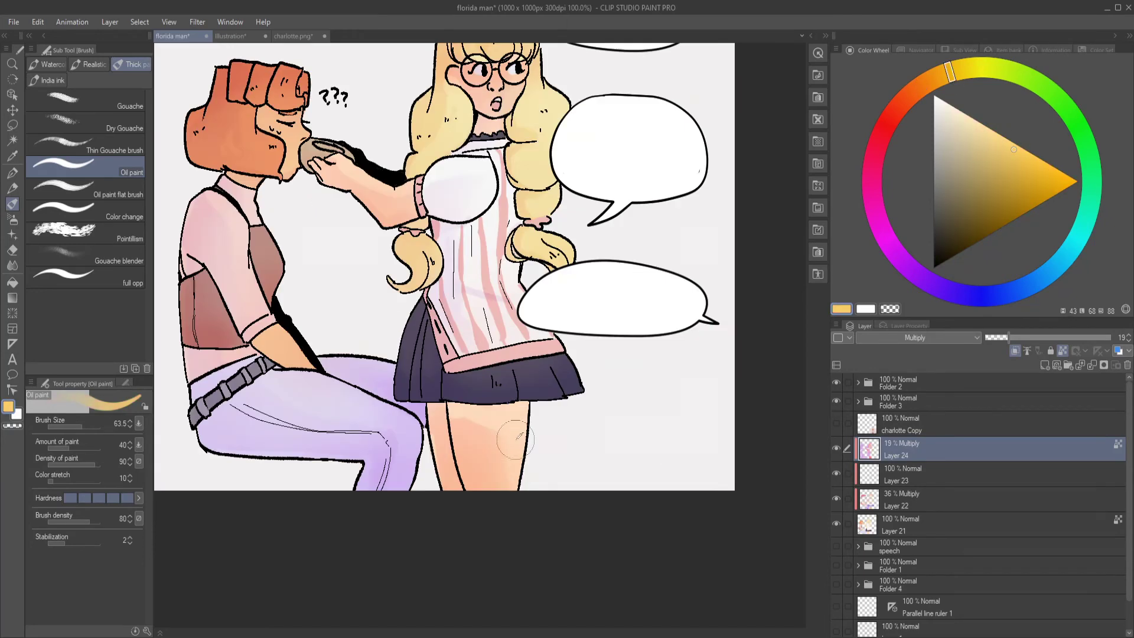
click(916, 273)
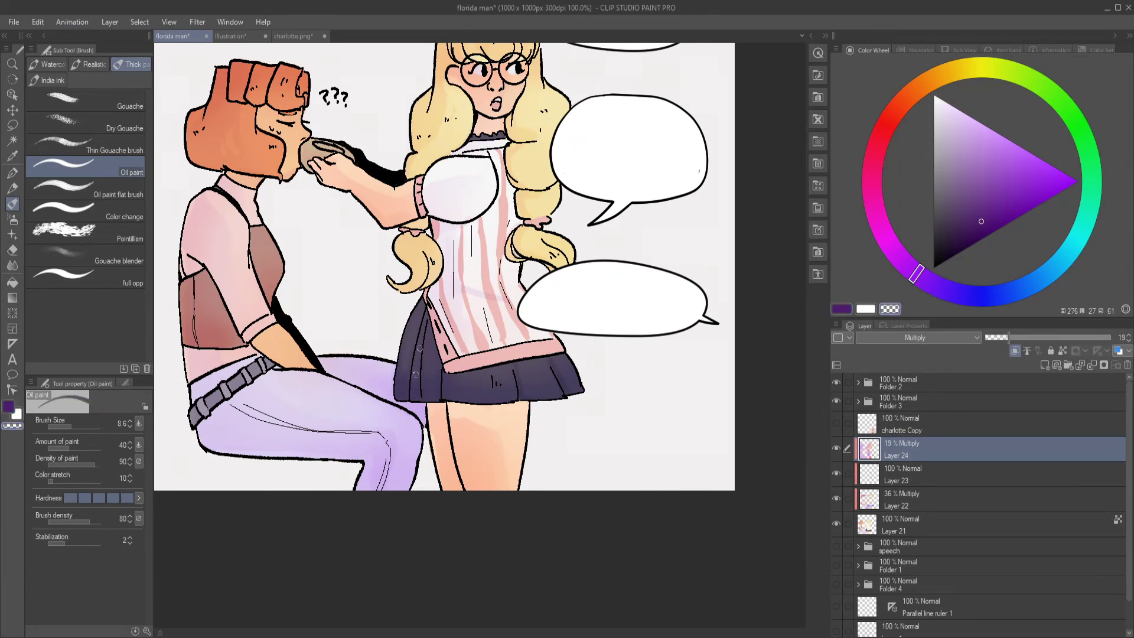
drag(416, 315, 478, 215)
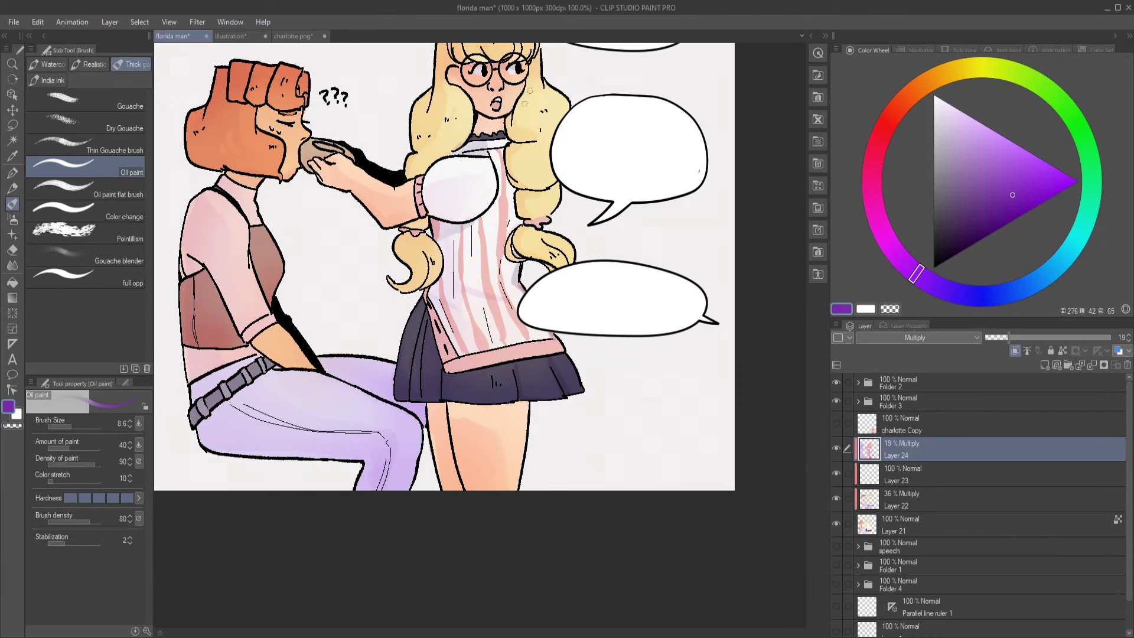
- Deepen the purple on the man's upper thigh with an opaque brush
click(83, 278)
drag(915, 273, 879, 139)
drag(443, 266, 434, 281)
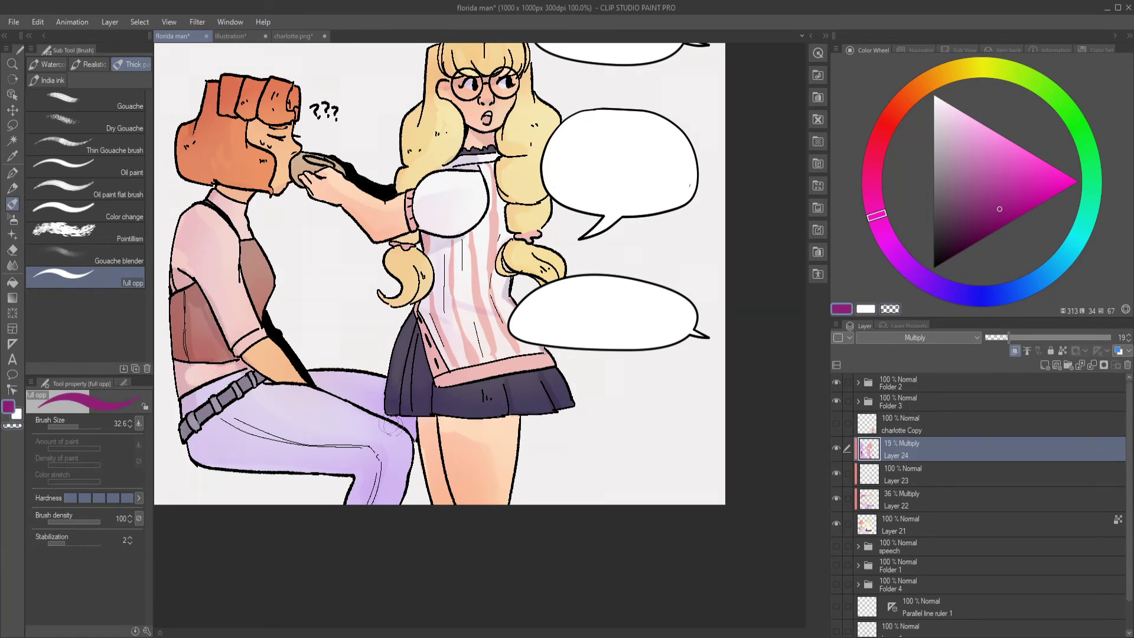
drag(391, 426, 451, 443)
- Add a pinkish magenta tint to the man's shirt and create Layer 25 above
alt+click(426, 452)
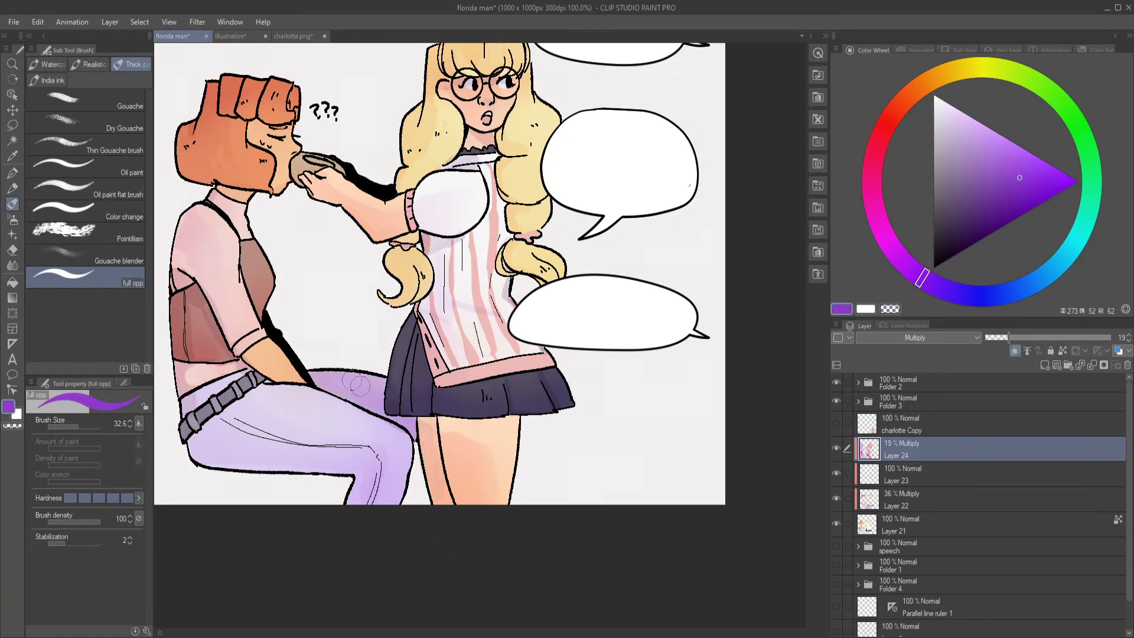
alt+click(253, 318)
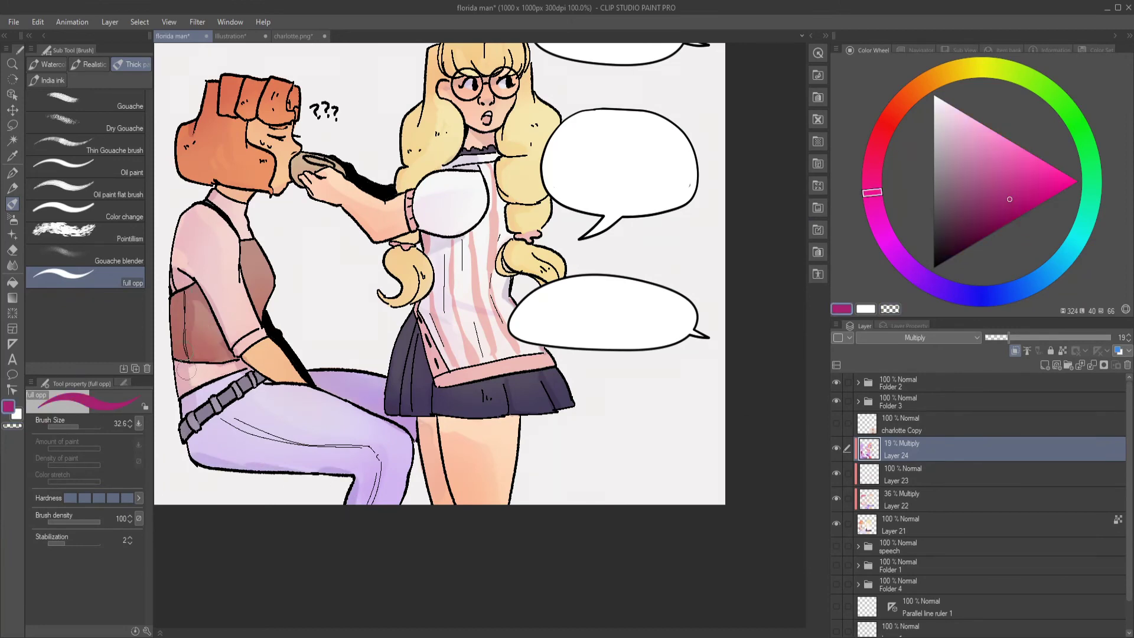
drag(183, 266, 192, 213)
scroll(557, 558, down, 2)
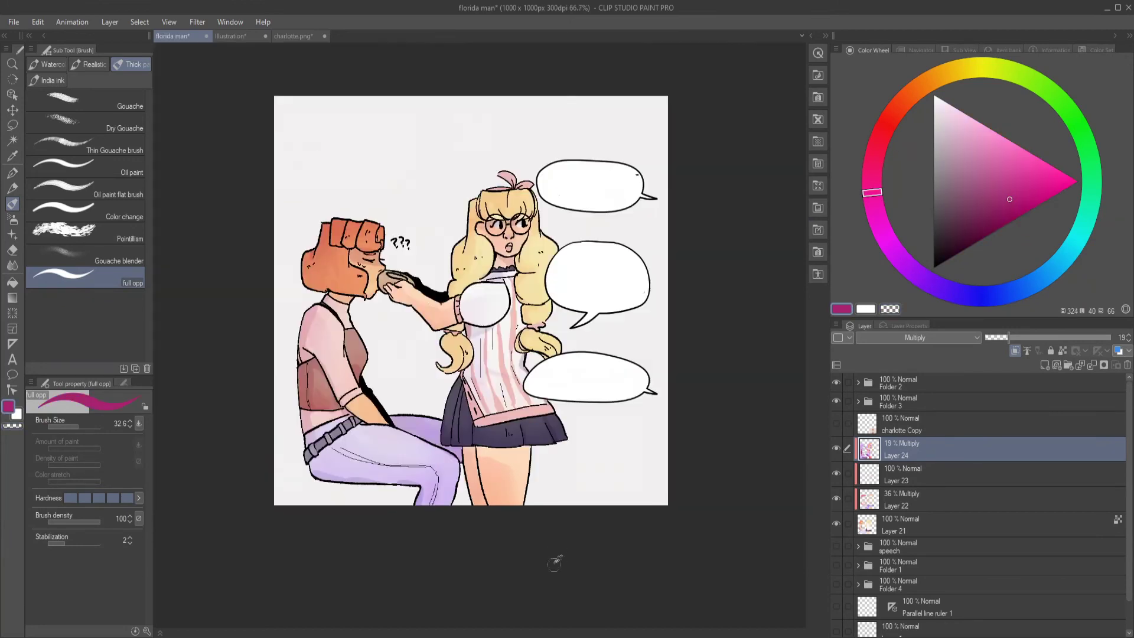
scroll(307, 227, up, 2)
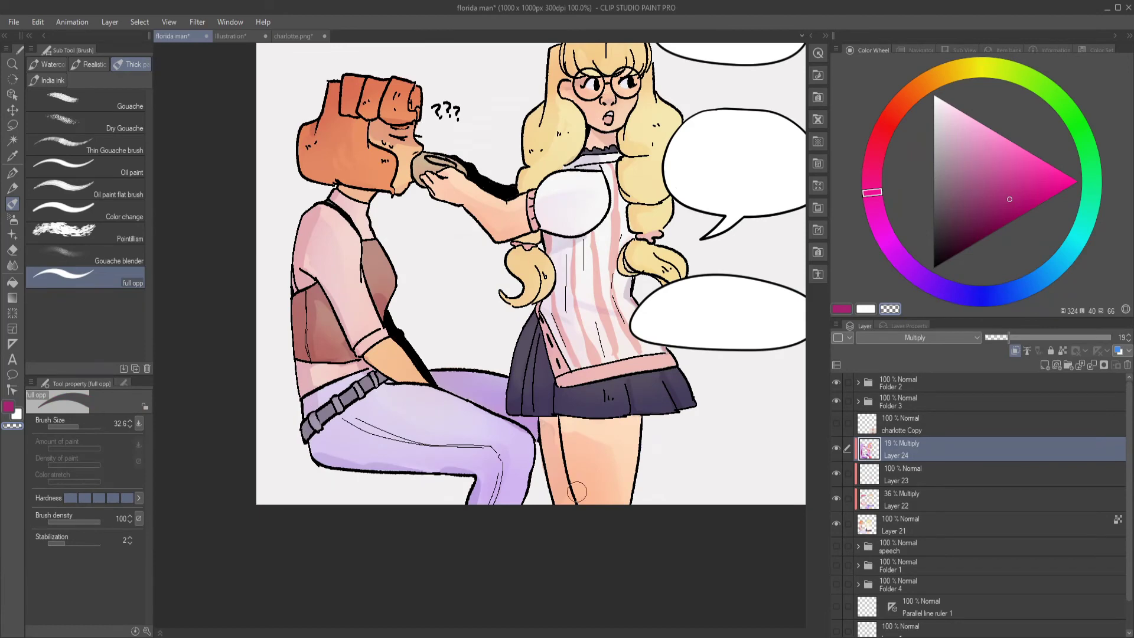
scroll(583, 266, down, 2)
key(ctrl+shift+n)
click(12, 219)
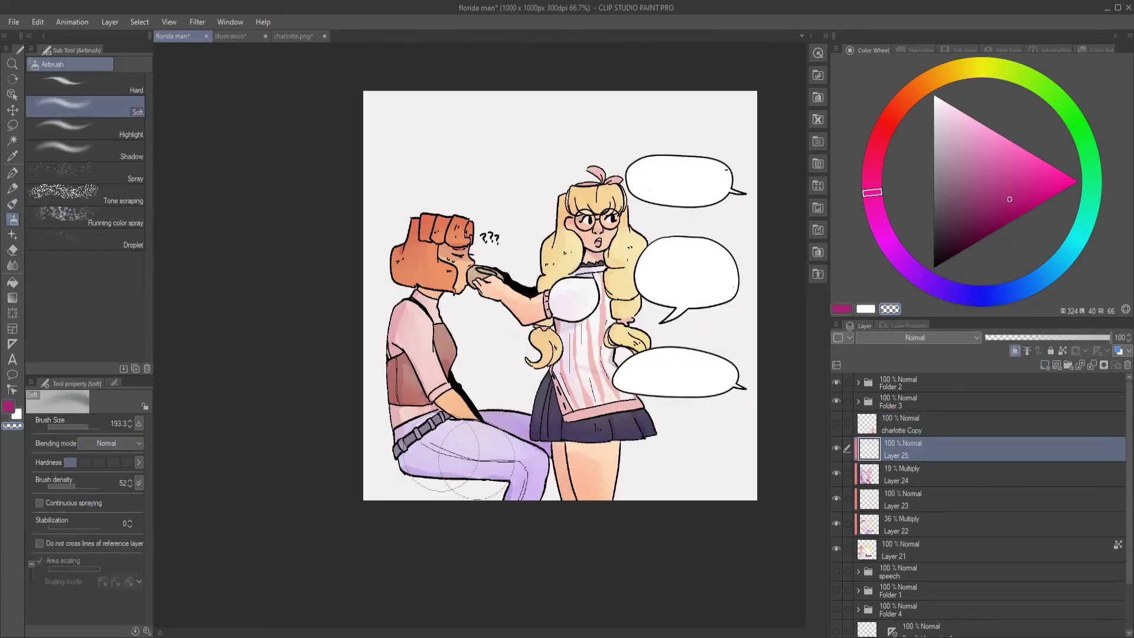
- Spray a faint pink airbrush haze over the figures at 12% layer opacity
click(1016, 160)
drag(466, 460, 591, 384)
mouse_move(1032, 337)
mouse_down()
mouse_move(993, 338)
mouse_move(1001, 341)
mouse_up()
key(c)
- Make the speech bubble text in Folder 2 visible
click(858, 382)
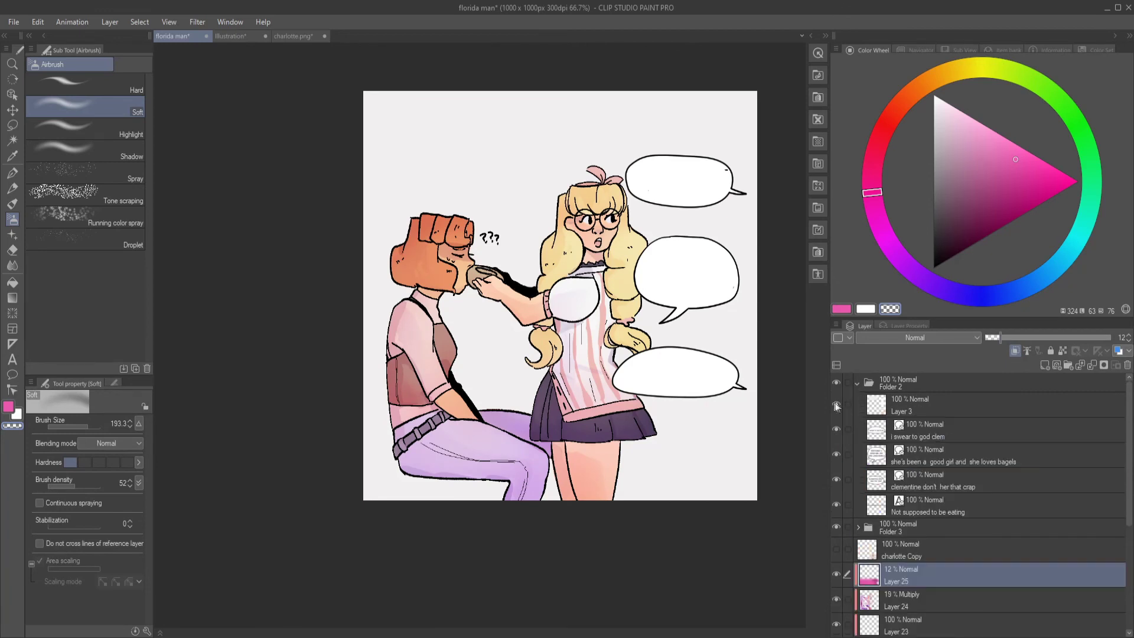
click(836, 416)
click(858, 382)
key(c)
key(c)
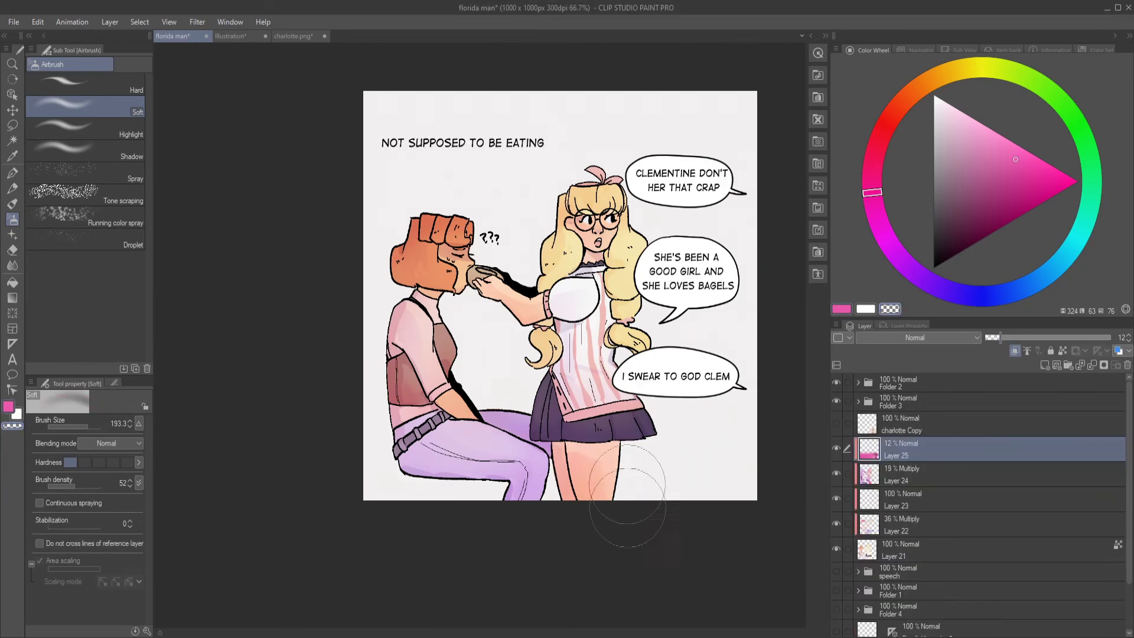
- Add a 33% Glow dodge layer with yellow and orange light on the hand and skirt
click(1045, 365)
click(980, 67)
mouse_move(461, 355)
mouse_down()
mouse_move(562, 413)
mouse_move(650, 420)
mouse_up()
scroll(915, 337, down, 3)
click(1026, 337)
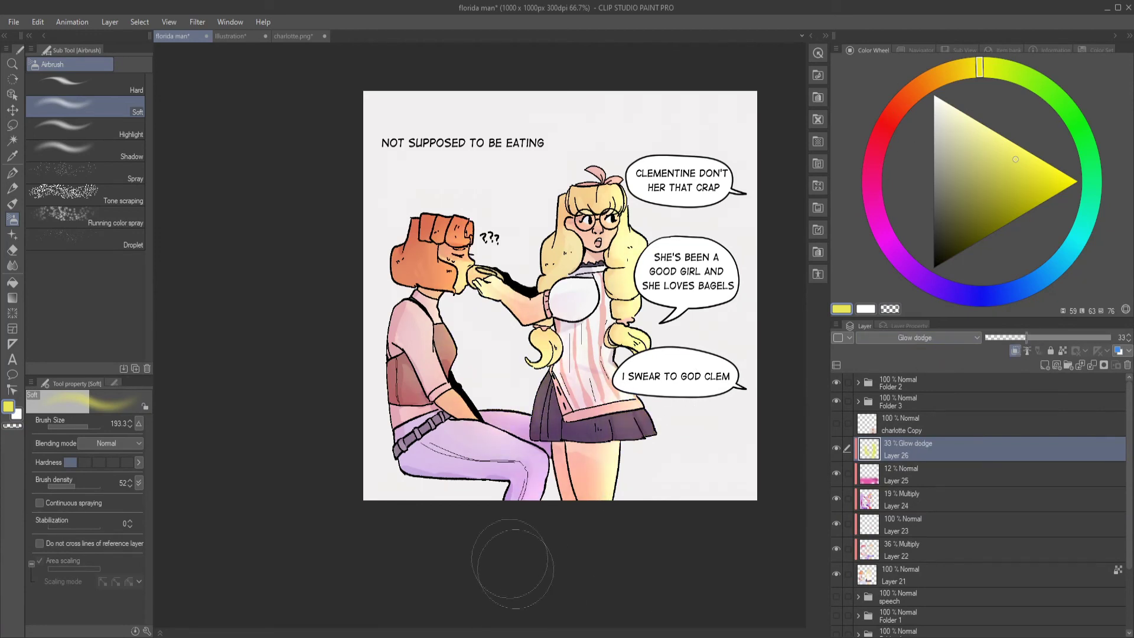
alt+click(482, 319)
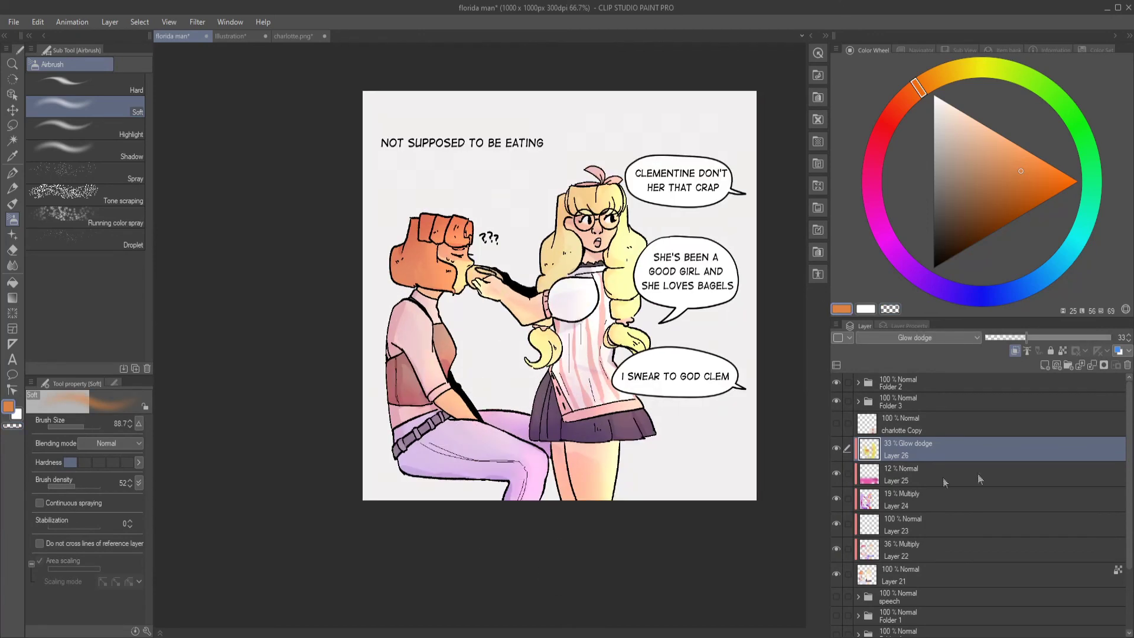
scroll(529, 309, up, 1)
scroll(620, 497, down, 1)
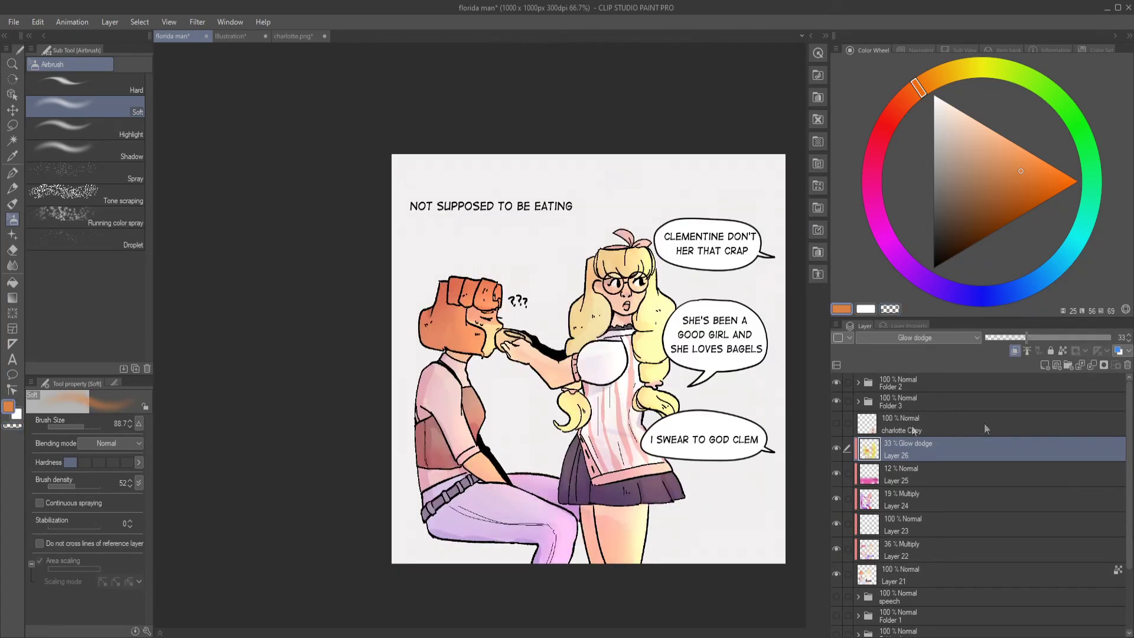
- Select Layer 9 and charlotte Copy in Folder 3, then add a new layer for the arrow
click(903, 423)
click(858, 402)
click(848, 423)
key(ctrl+shift+n)
- Draw a black pen arrow under the caption toward the man and move its layer into the lettering folder
key(p)
scroll(429, 311, up, 1)
drag(423, 172, 429, 223)
scroll(584, 326, down, 1)
click(859, 382)
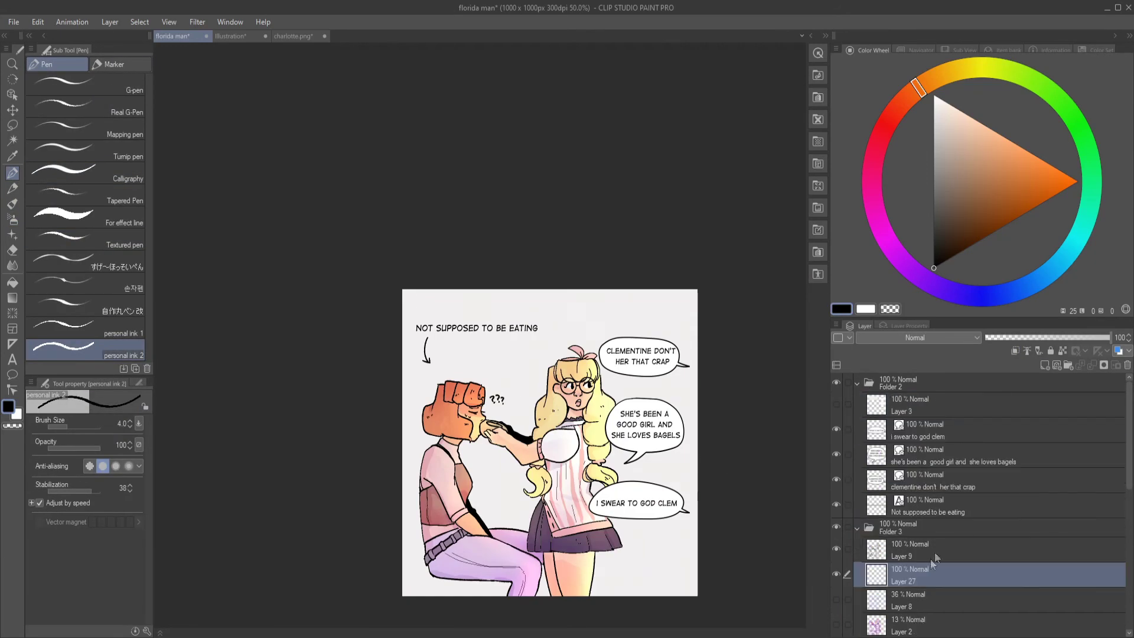
drag(922, 570, 922, 428)
click(858, 553)
- Enlarge the caption text to size 30
click(871, 535)
key(ctrl+alt+0)
key(t)
click(532, 322)
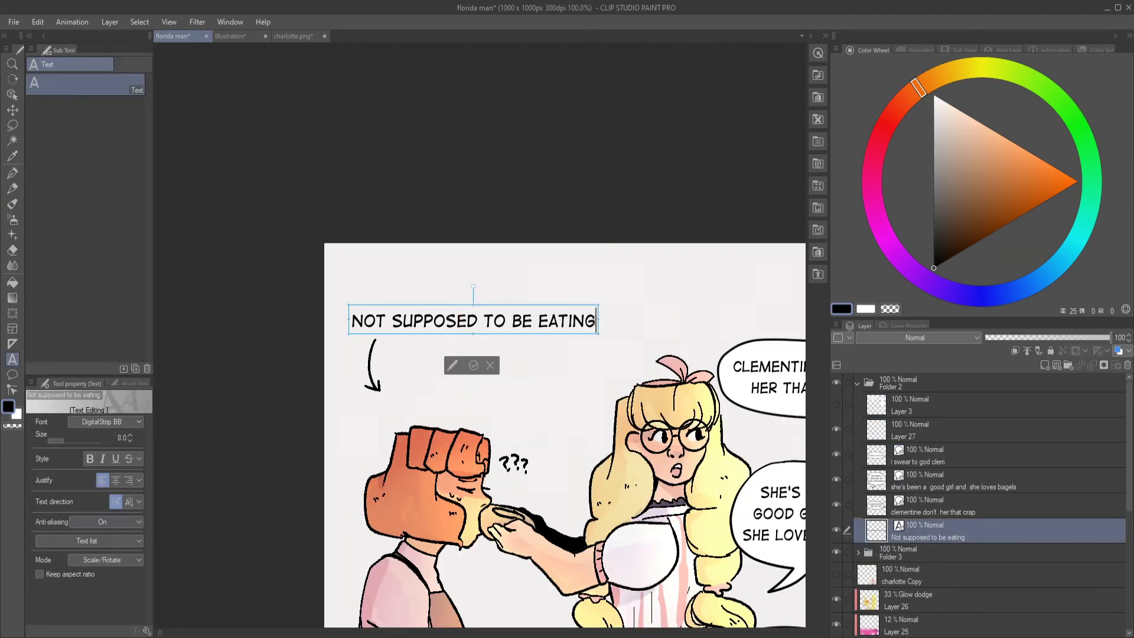
key(ctrl+a)
key(Escape)
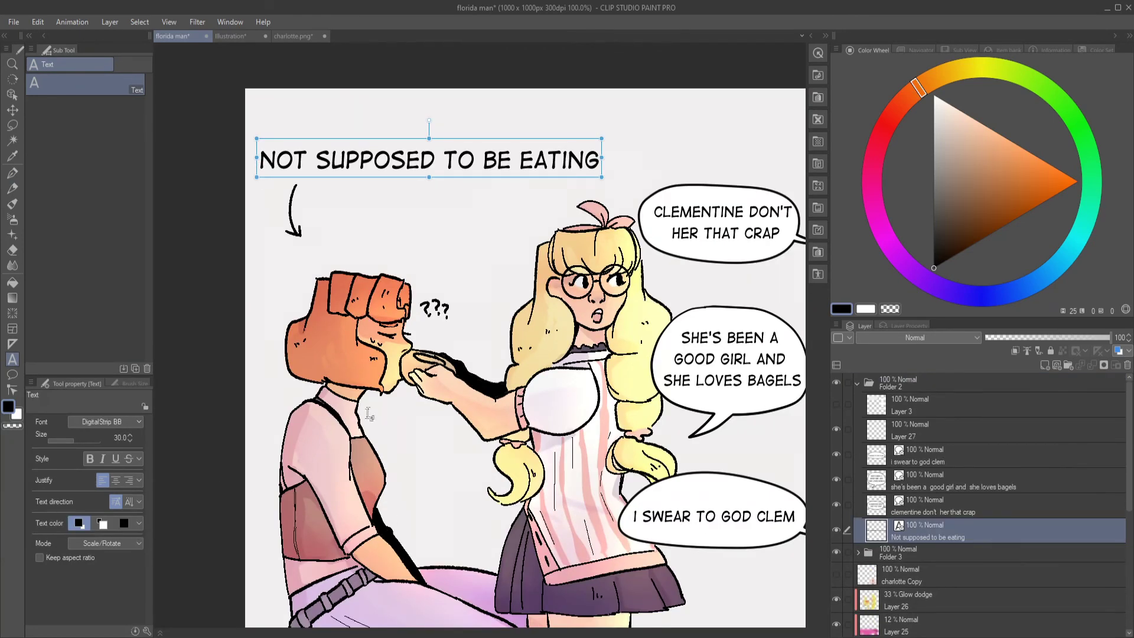
scroll(372, 447, down, 1)
key(b)
click(858, 382)
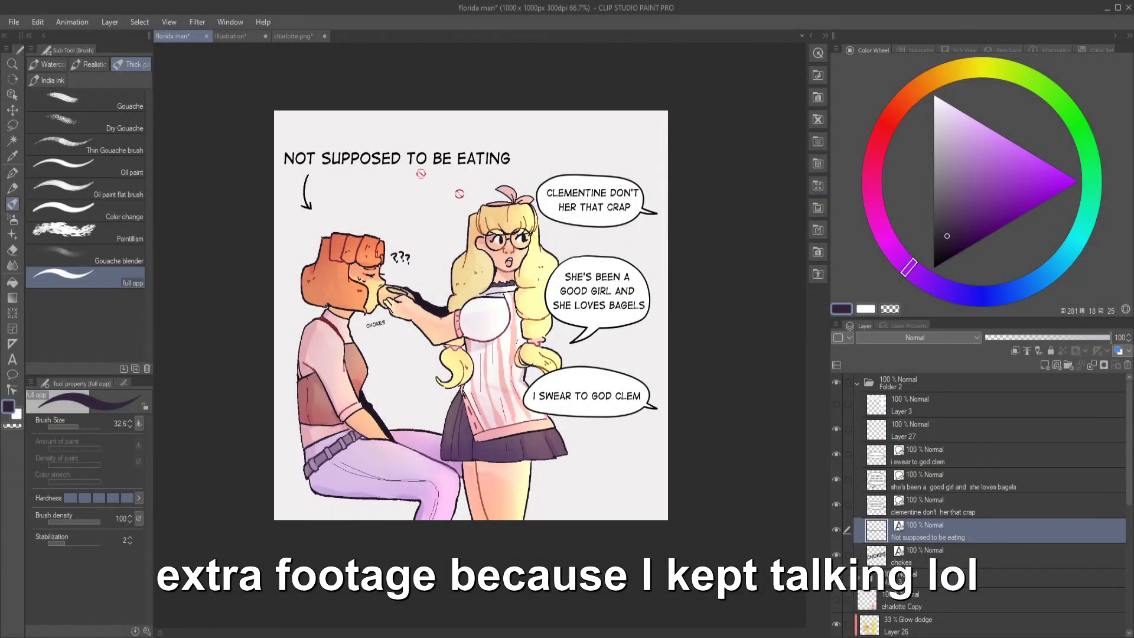
- Wrap the caption onto two lines, tilt it slightly and place it just above the arrow
key(t)
click(397, 158)
drag(511, 158, 440, 159)
drag(380, 111, 390, 112)
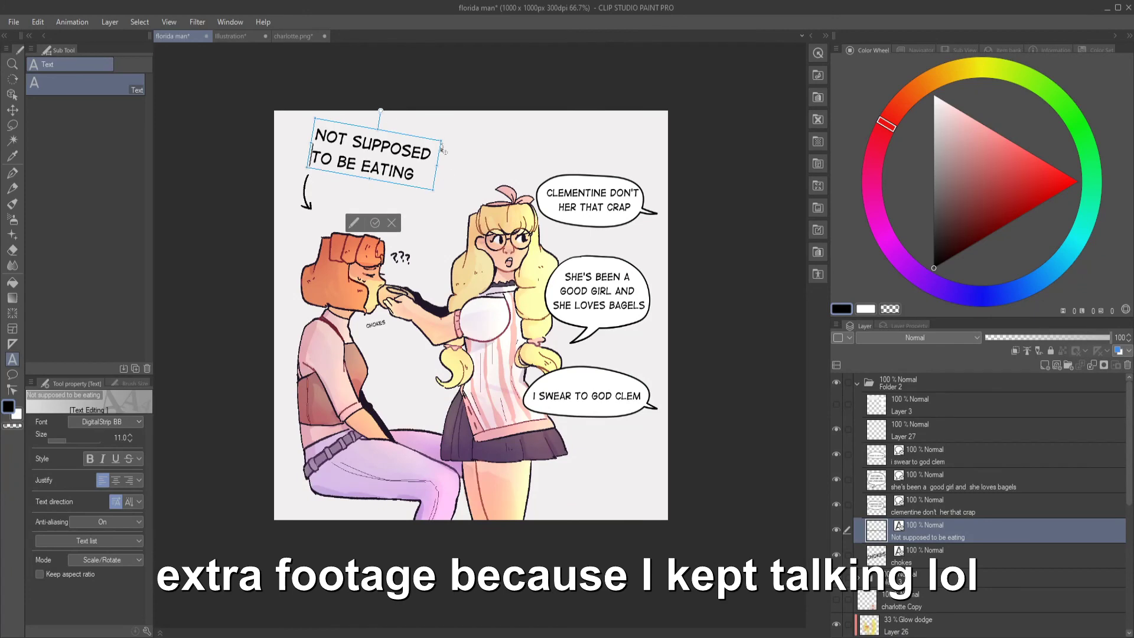
- Reset the arrow on Layer 27 back to its full size
click(910, 430)
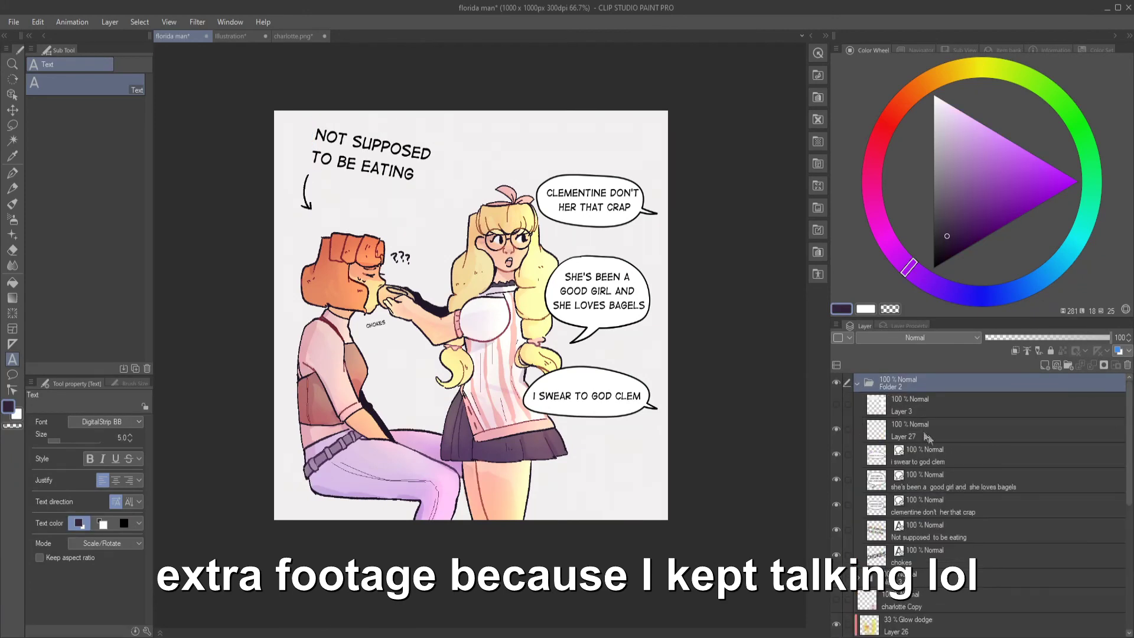
key(ctrl+t)
key(ctrl+z)
key(ctrl+z)
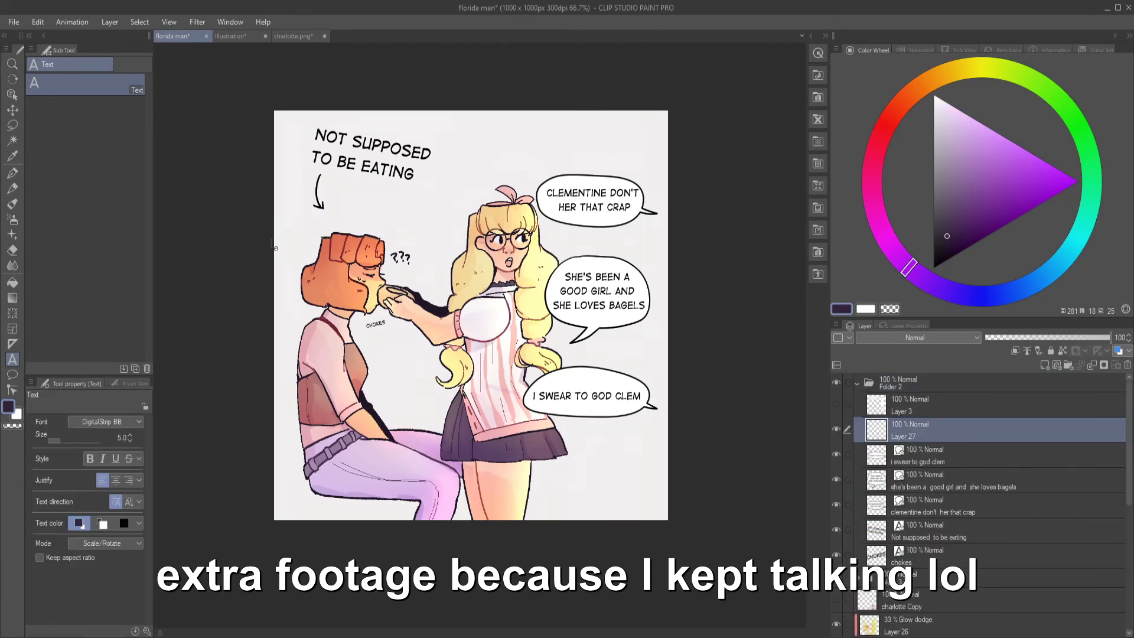
key(ctrl+t)
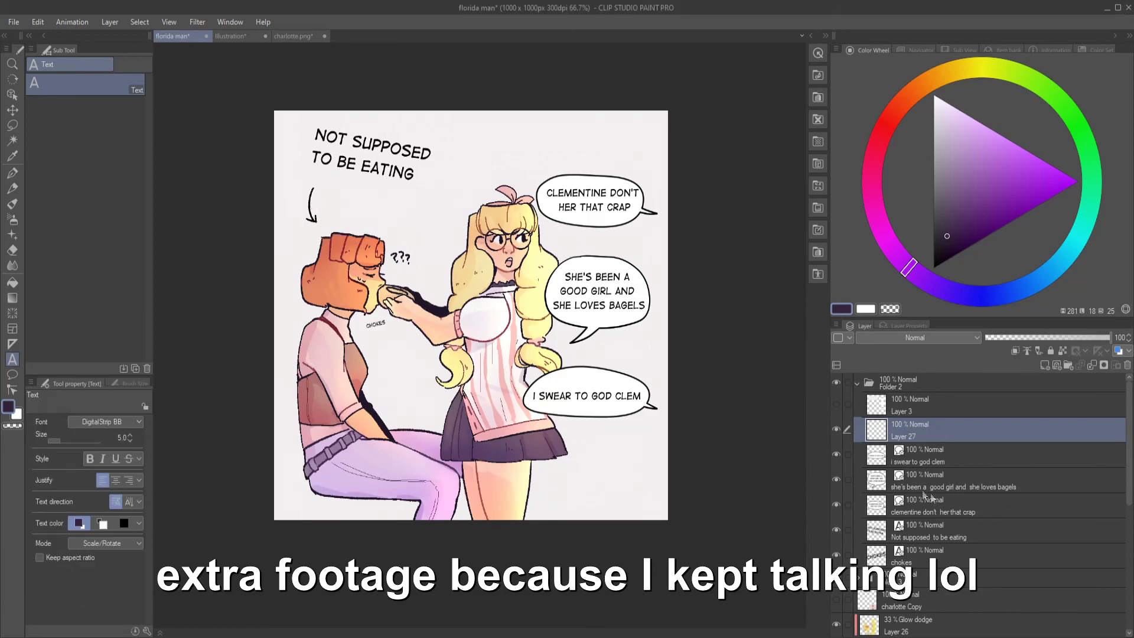